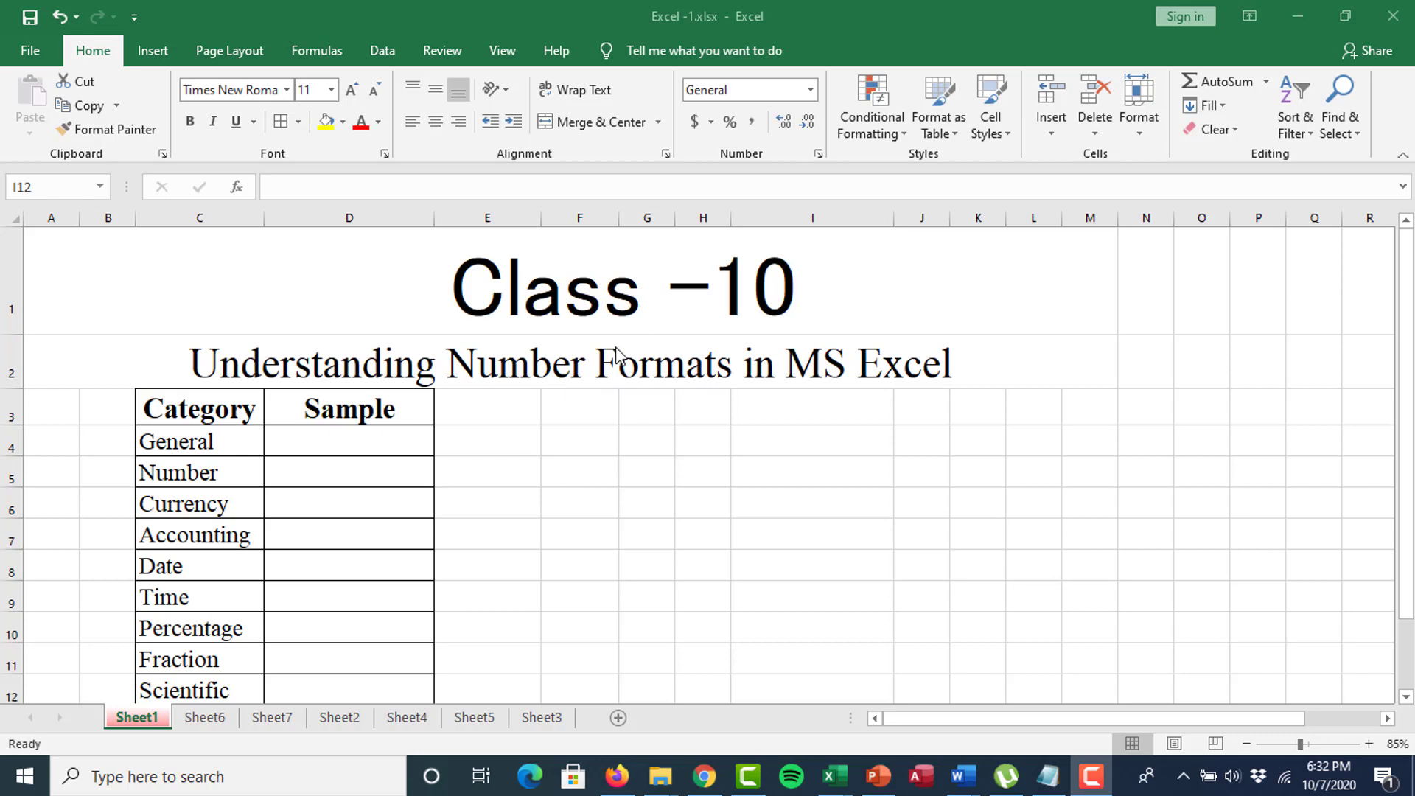
pyautogui.scroll(-1, 586, 464)
pyautogui.scroll(1, 587, 464)
pyautogui.scroll(-1, 587, 464)
pyautogui.scroll(1, 587, 464)
pyautogui.click(530, 466)
# Outline the Number group of the ribbon with a red rectangle in the screen-capture overlay and discard the capture.
pyautogui.press('Print')
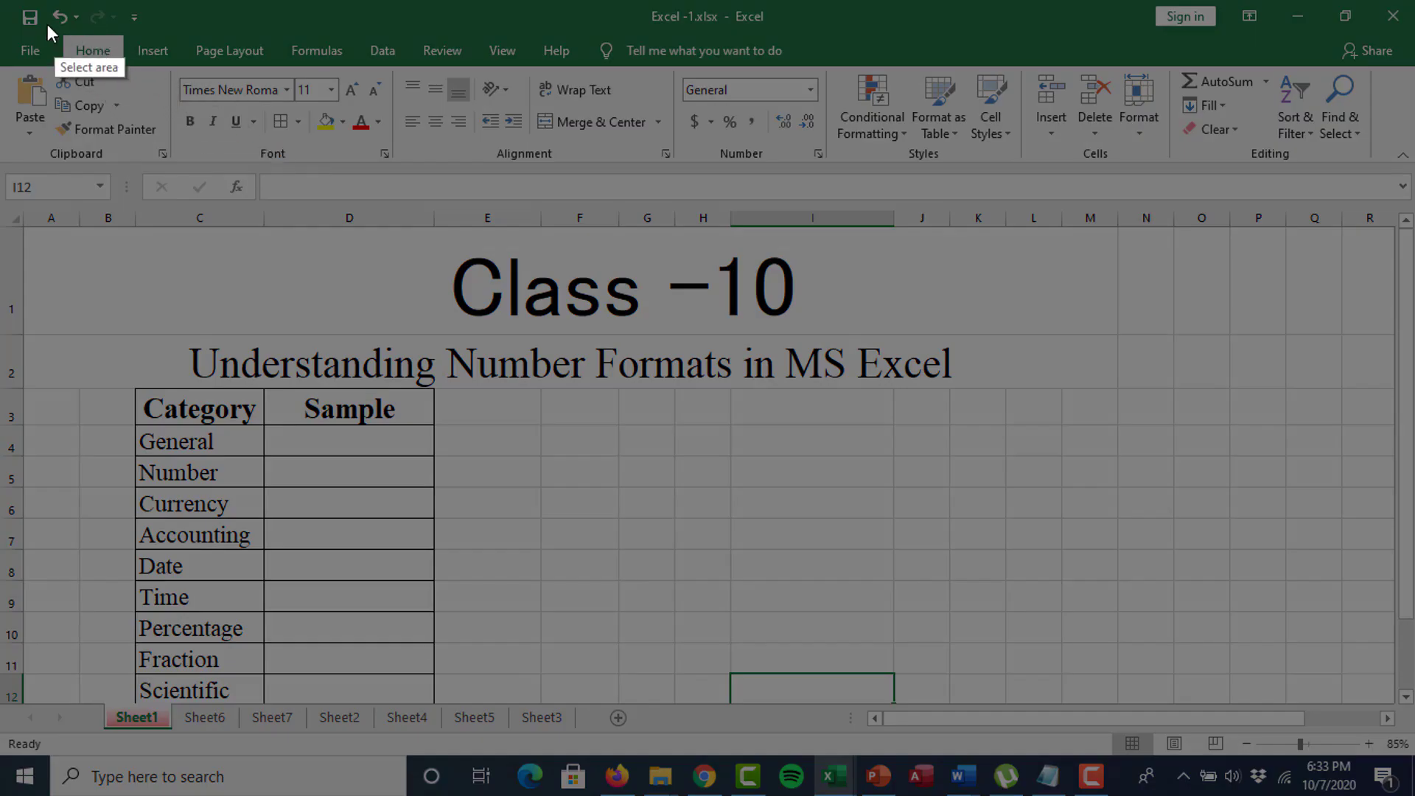
pyautogui.moveTo(47, 25); pyautogui.dragTo(151, 80)
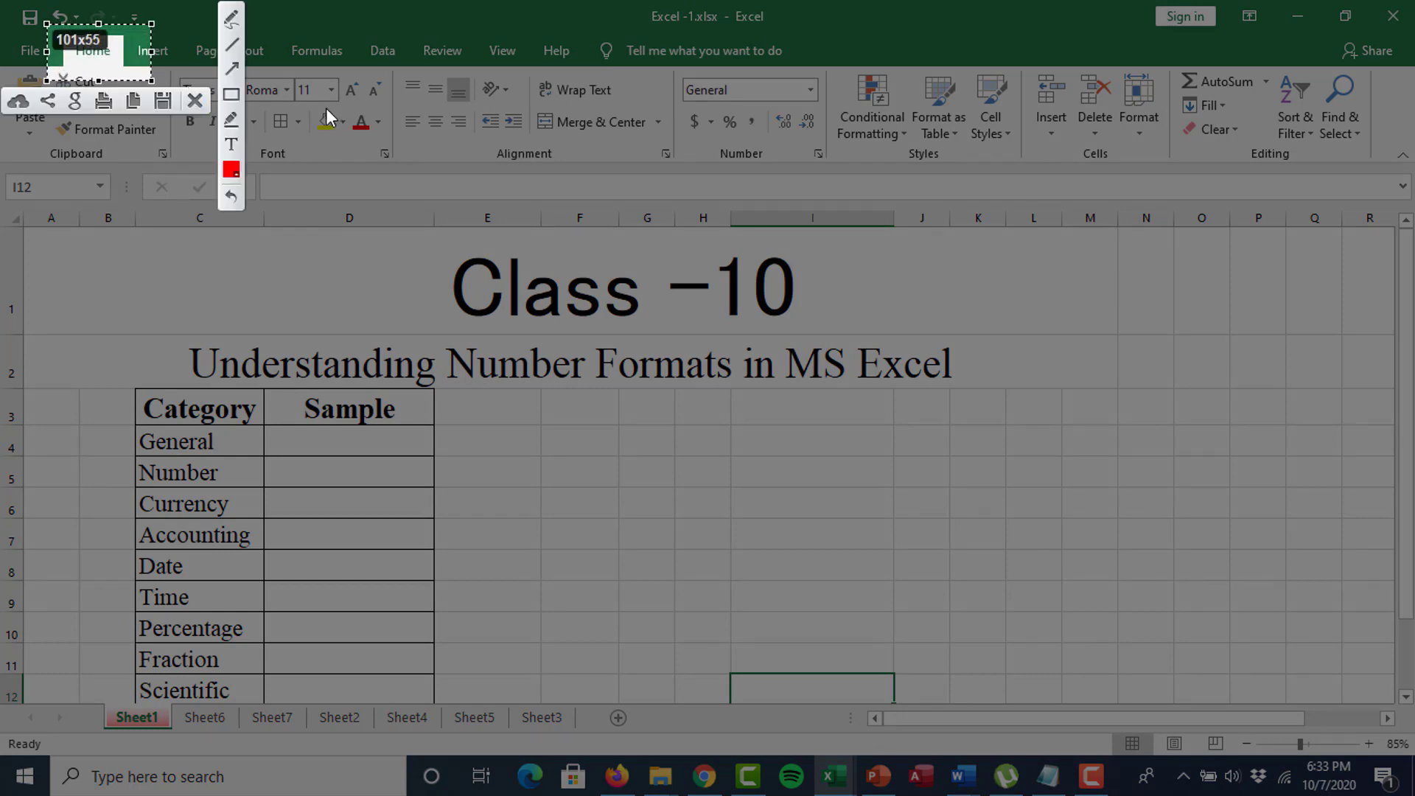
pyautogui.click(231, 94)
pyautogui.moveTo(652, 47)
pyautogui.mouseDown()
pyautogui.moveTo(728, 118)
pyautogui.moveTo(837, 175)
pyautogui.mouseUp()
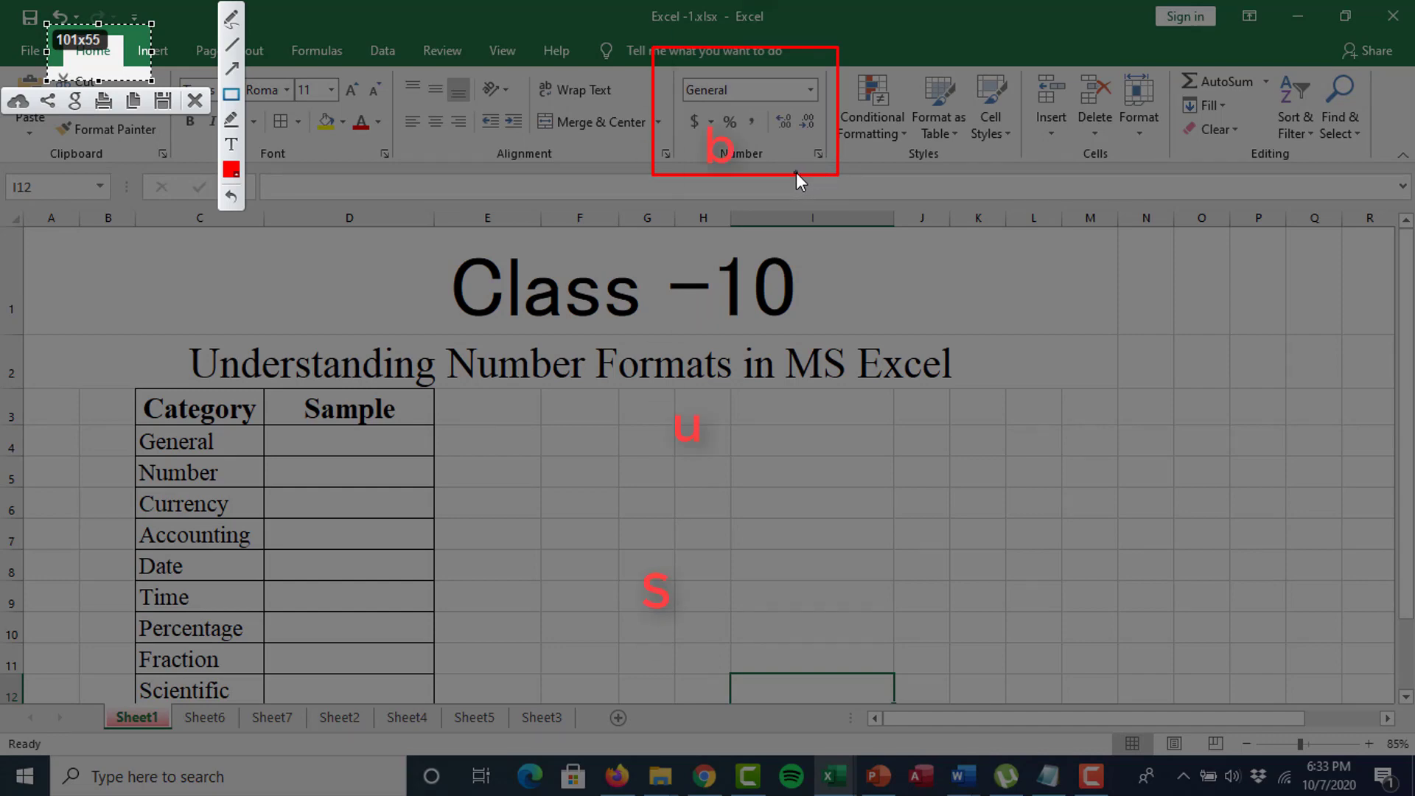
pyautogui.press('Escape')
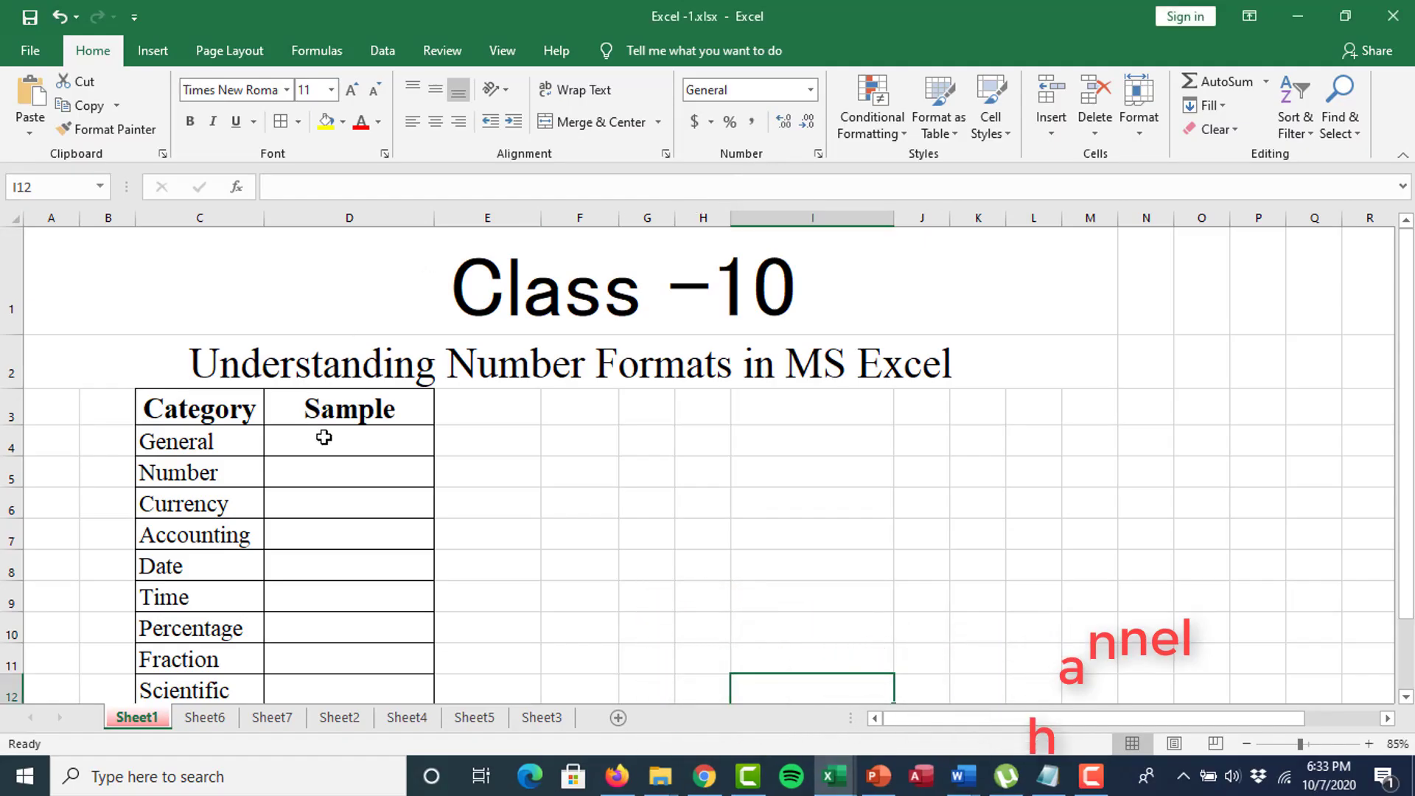
# Examine the number categories offered in the Format Cells dialog, including for the General sample cell D4, without applying any format.
pyautogui.click(817, 153)
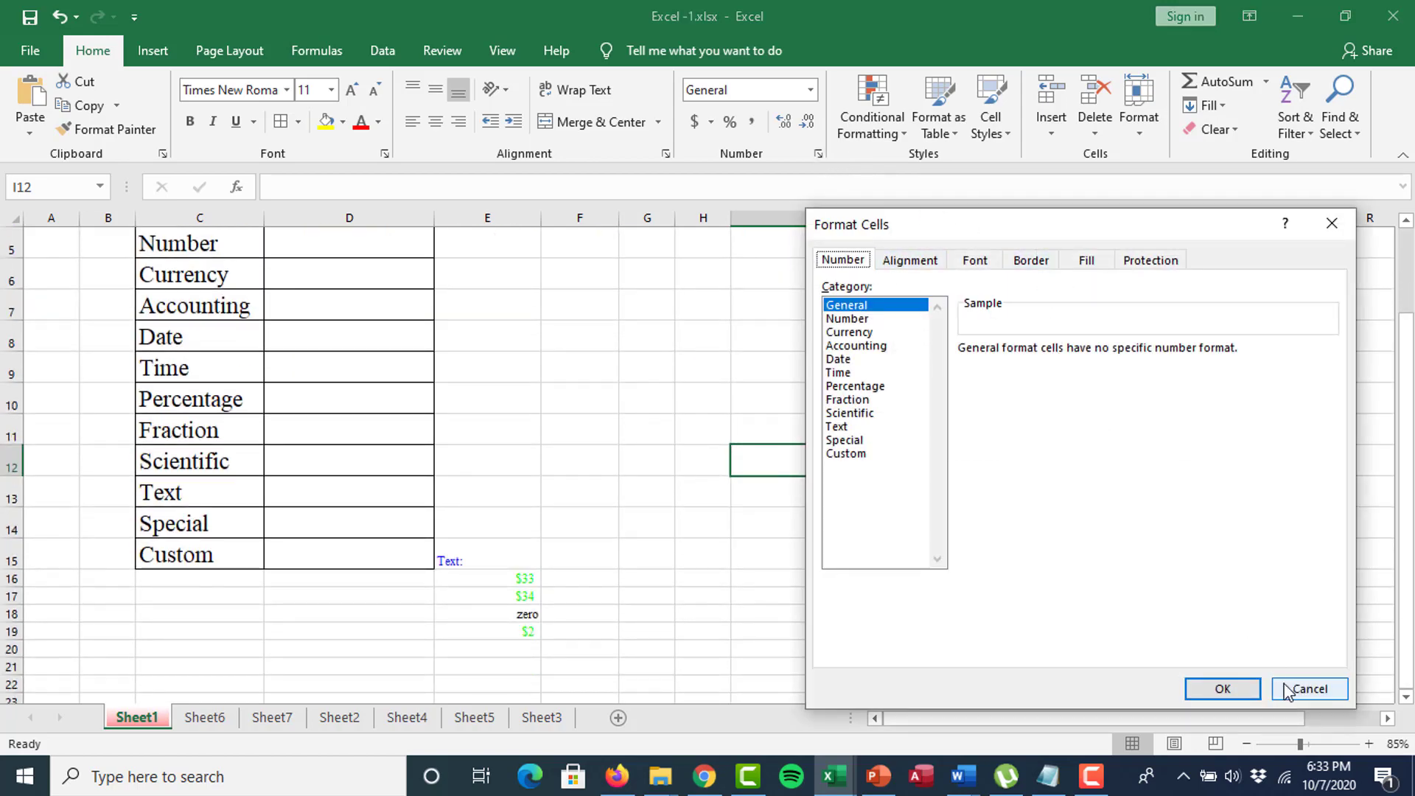
pyautogui.click(1305, 686)
pyautogui.scroll(2, 519, 513)
pyautogui.click(331, 449)
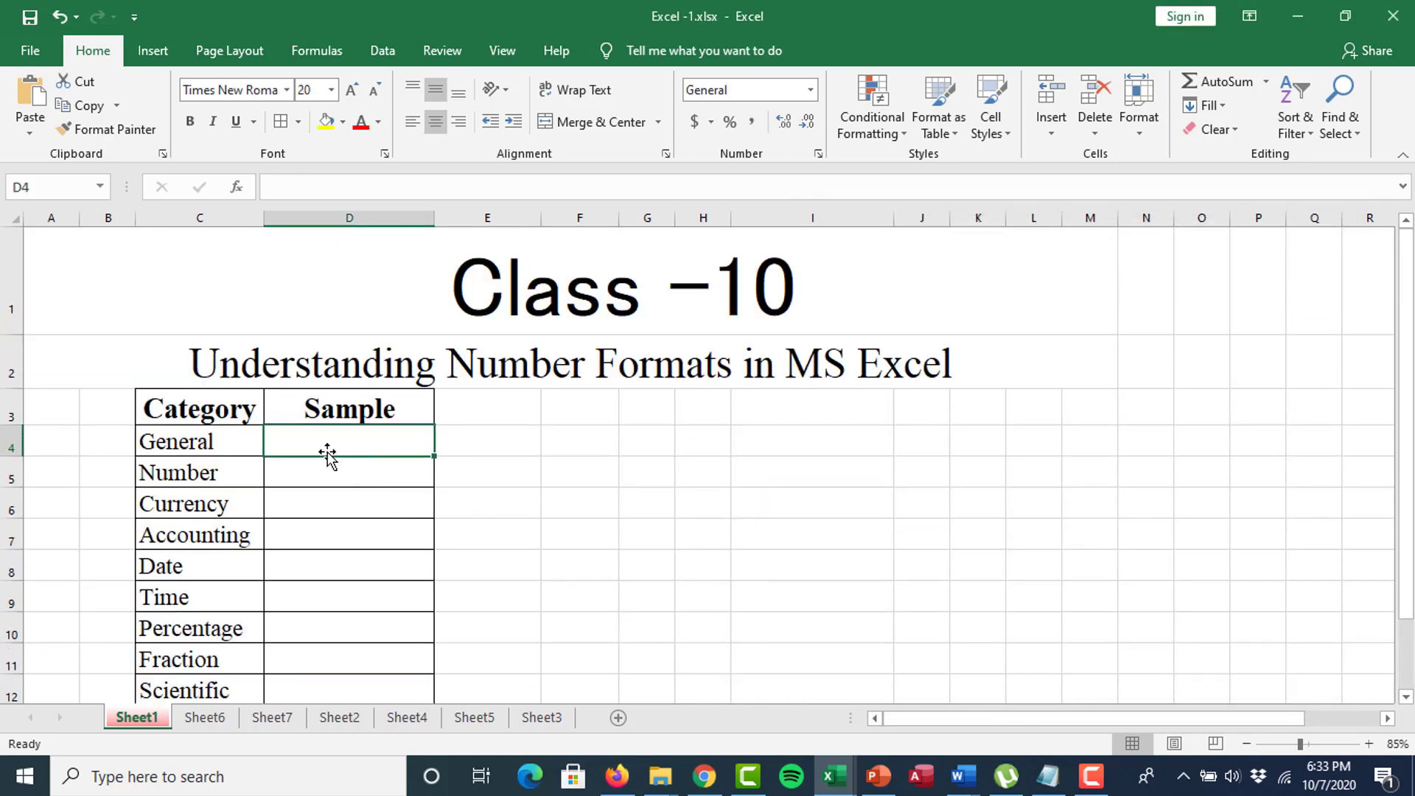
pyautogui.rightClick(331, 448)
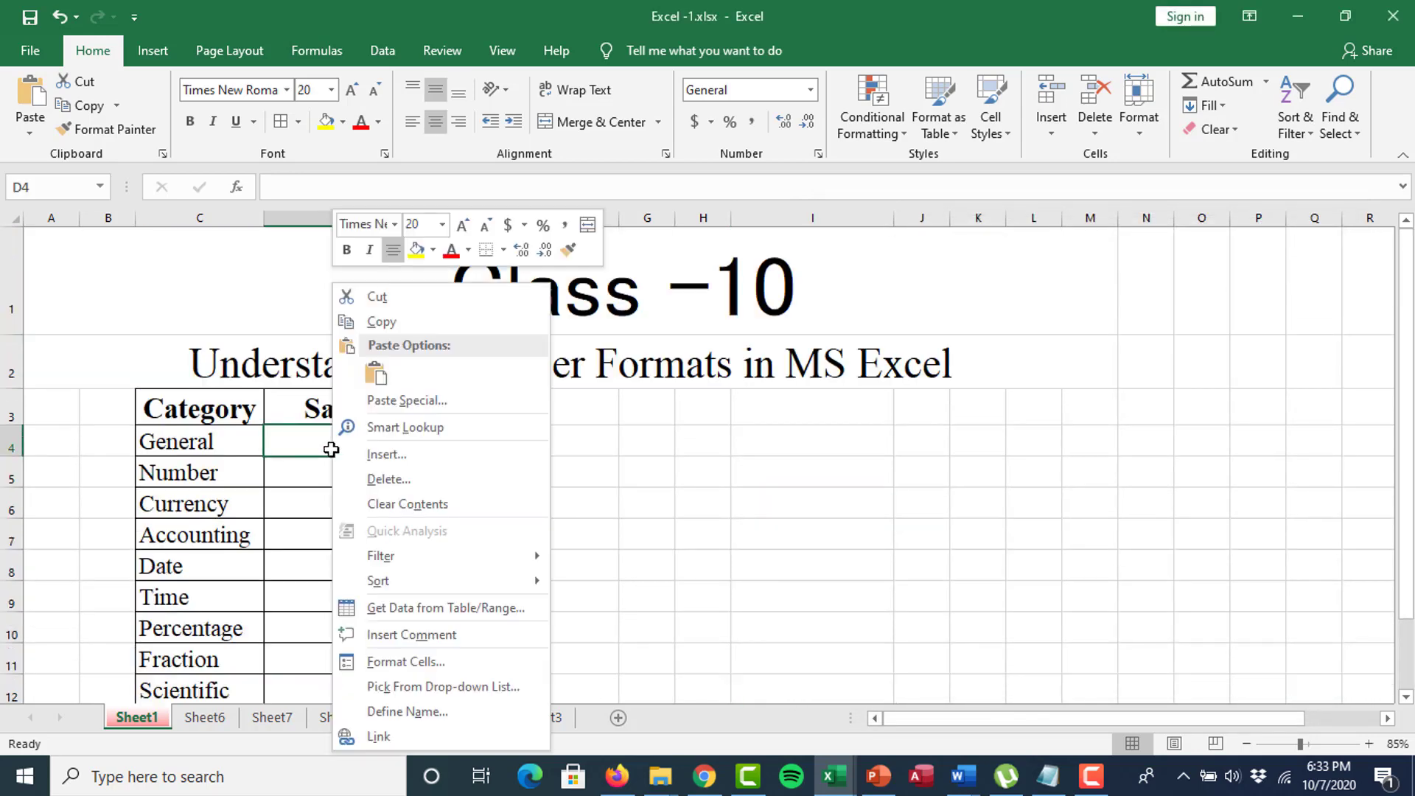
pyautogui.click(416, 663)
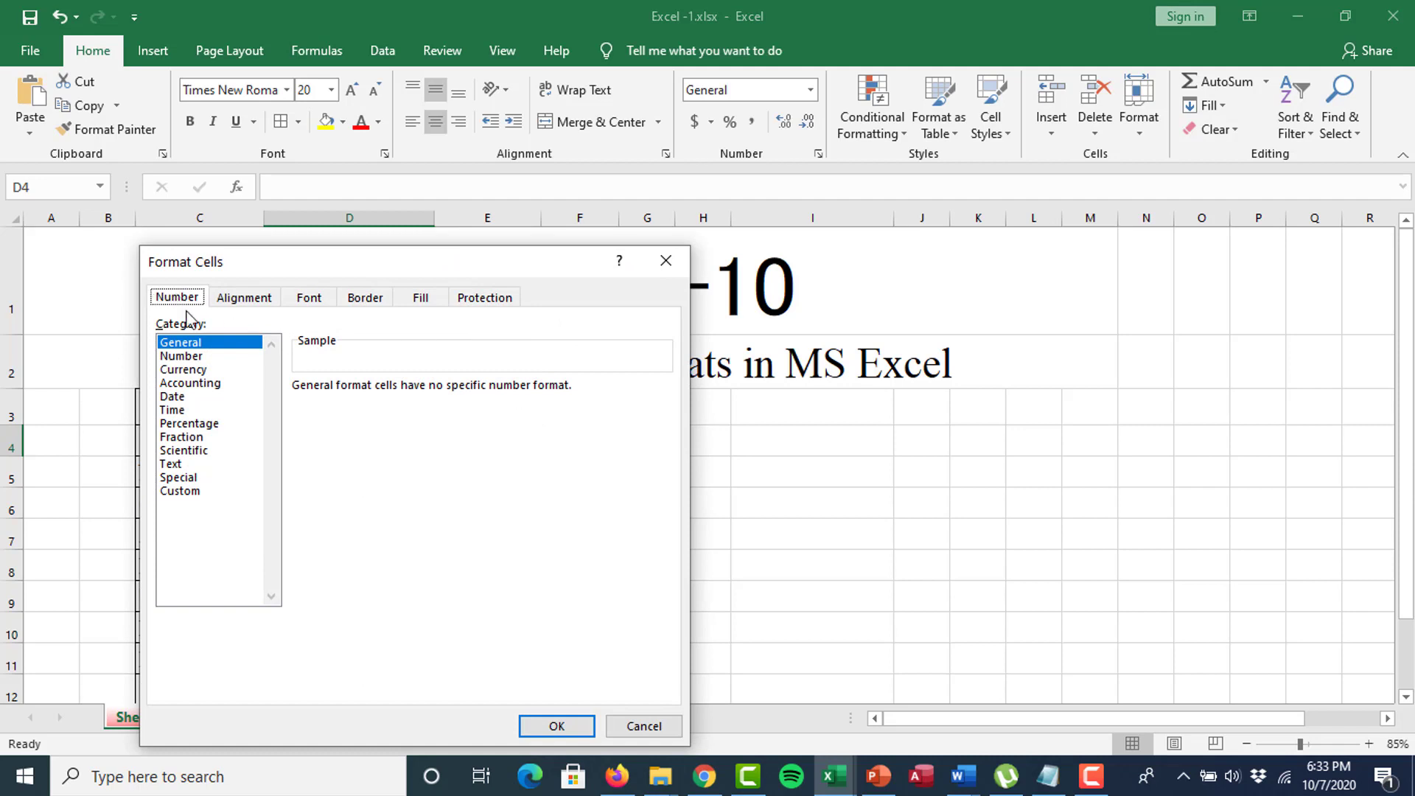
pyautogui.click(640, 727)
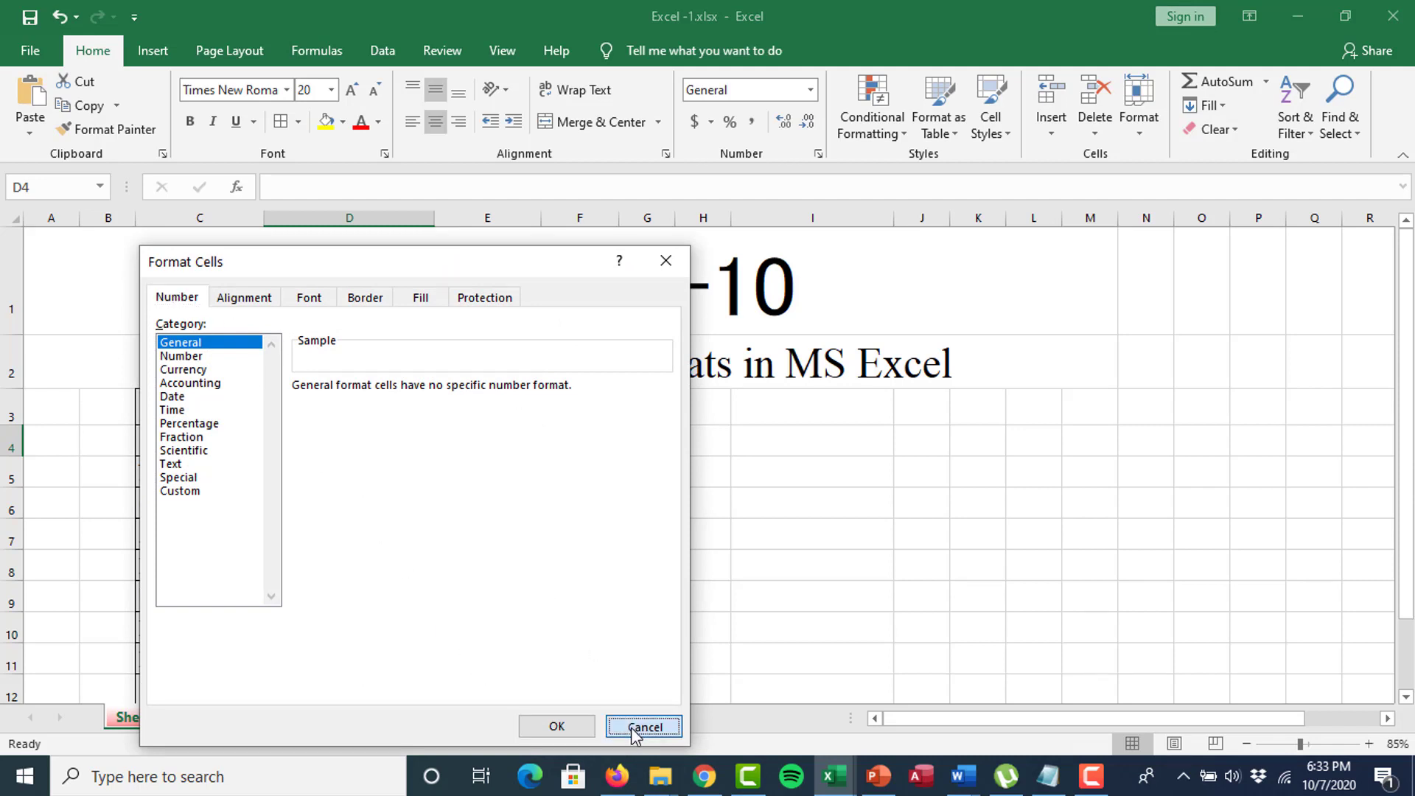
pyautogui.click(818, 153)
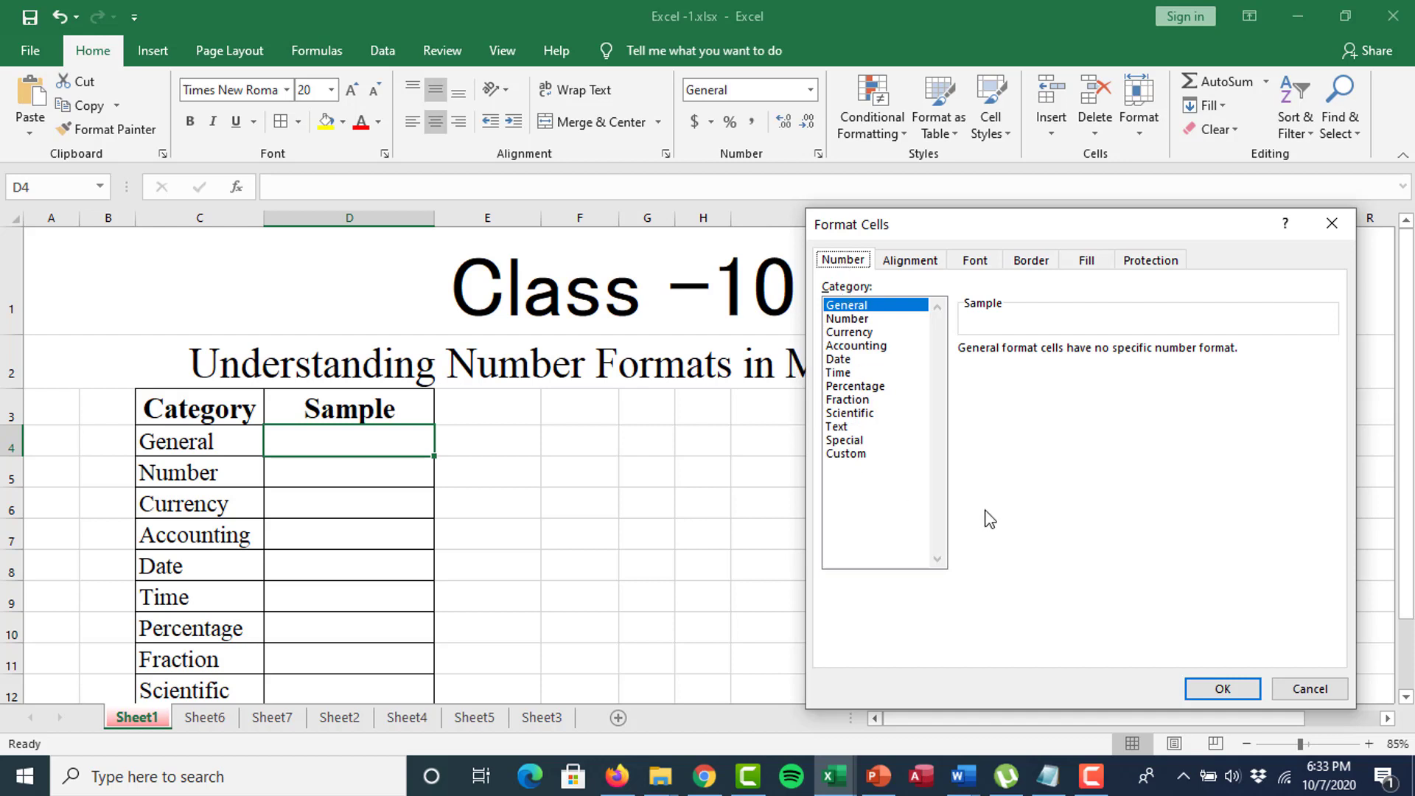
pyautogui.click(1299, 690)
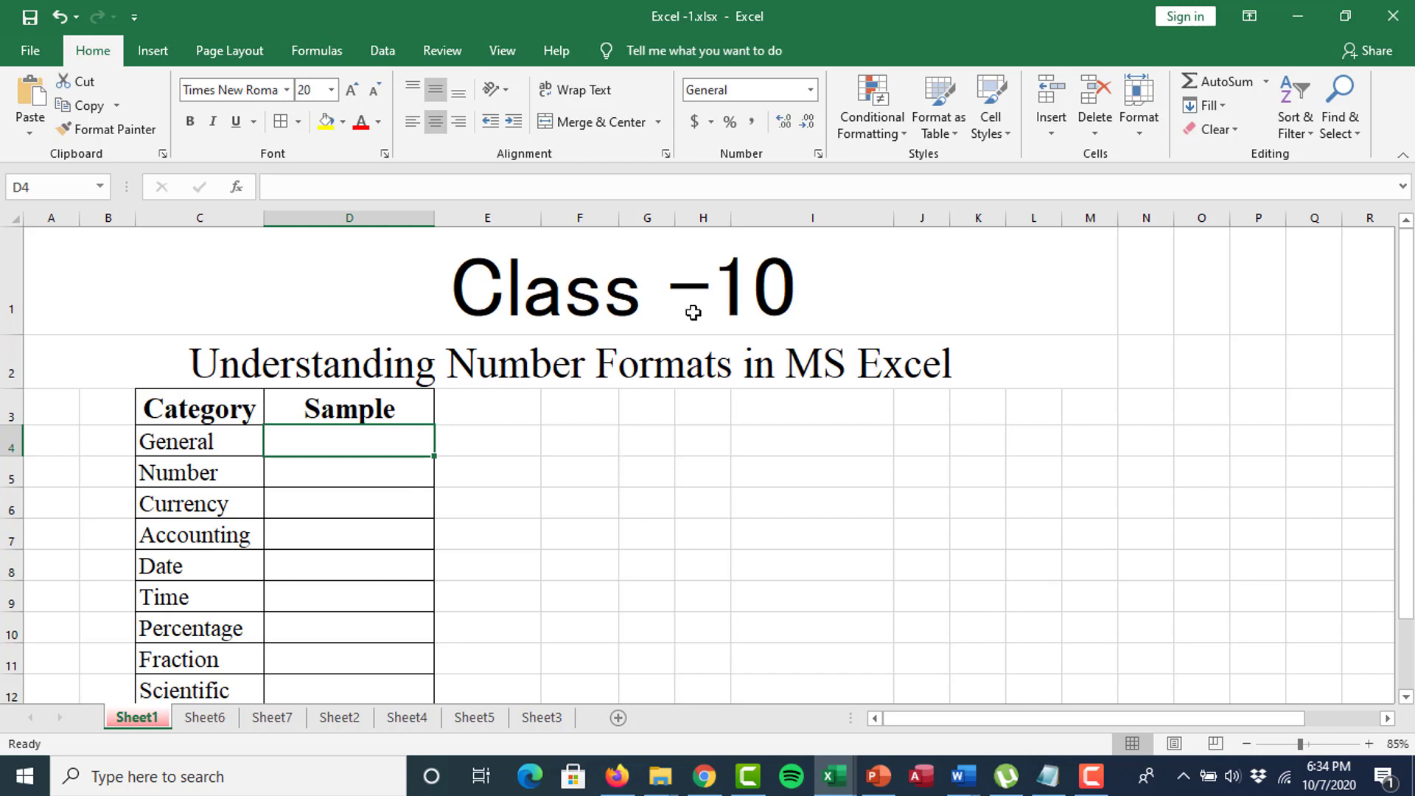
pyautogui.click(818, 154)
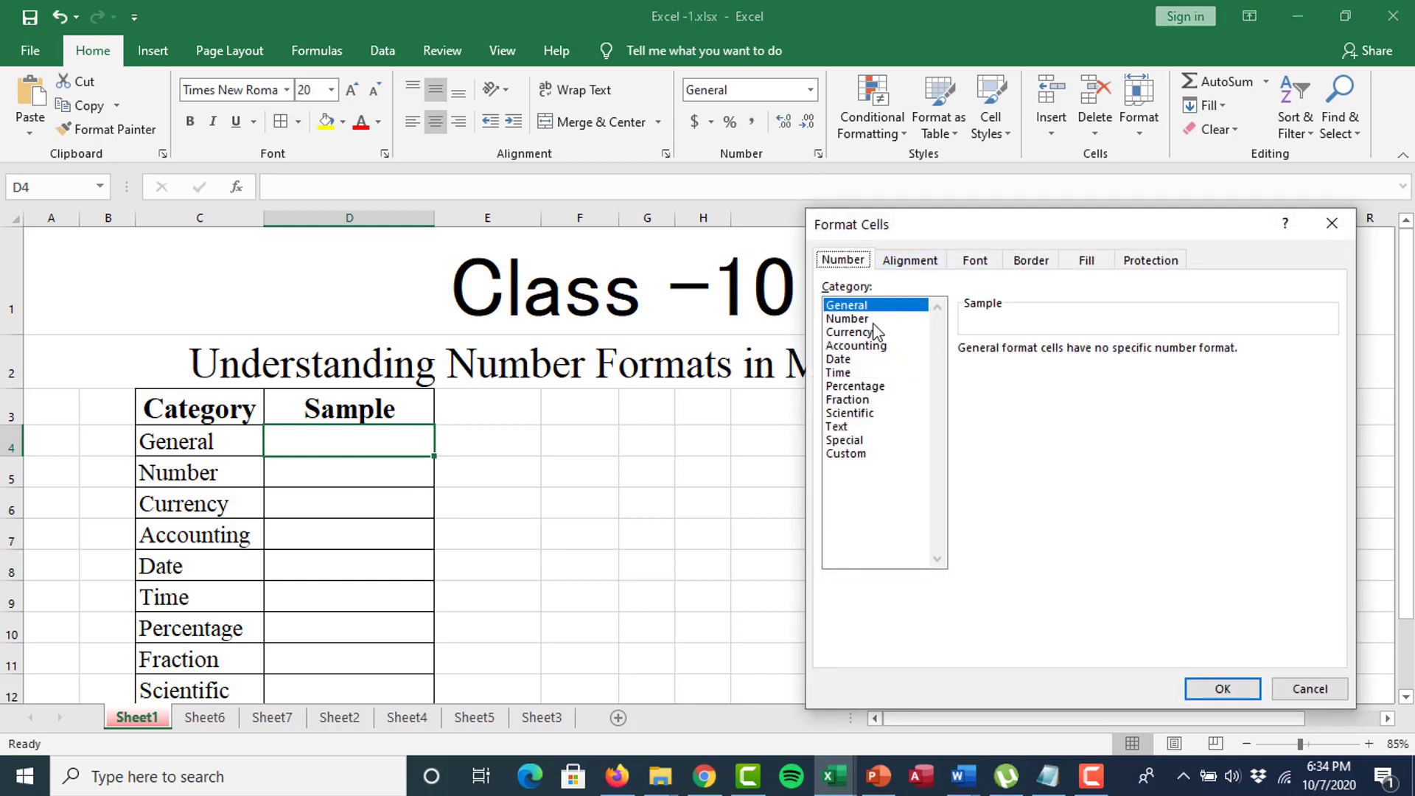
pyautogui.click(1309, 688)
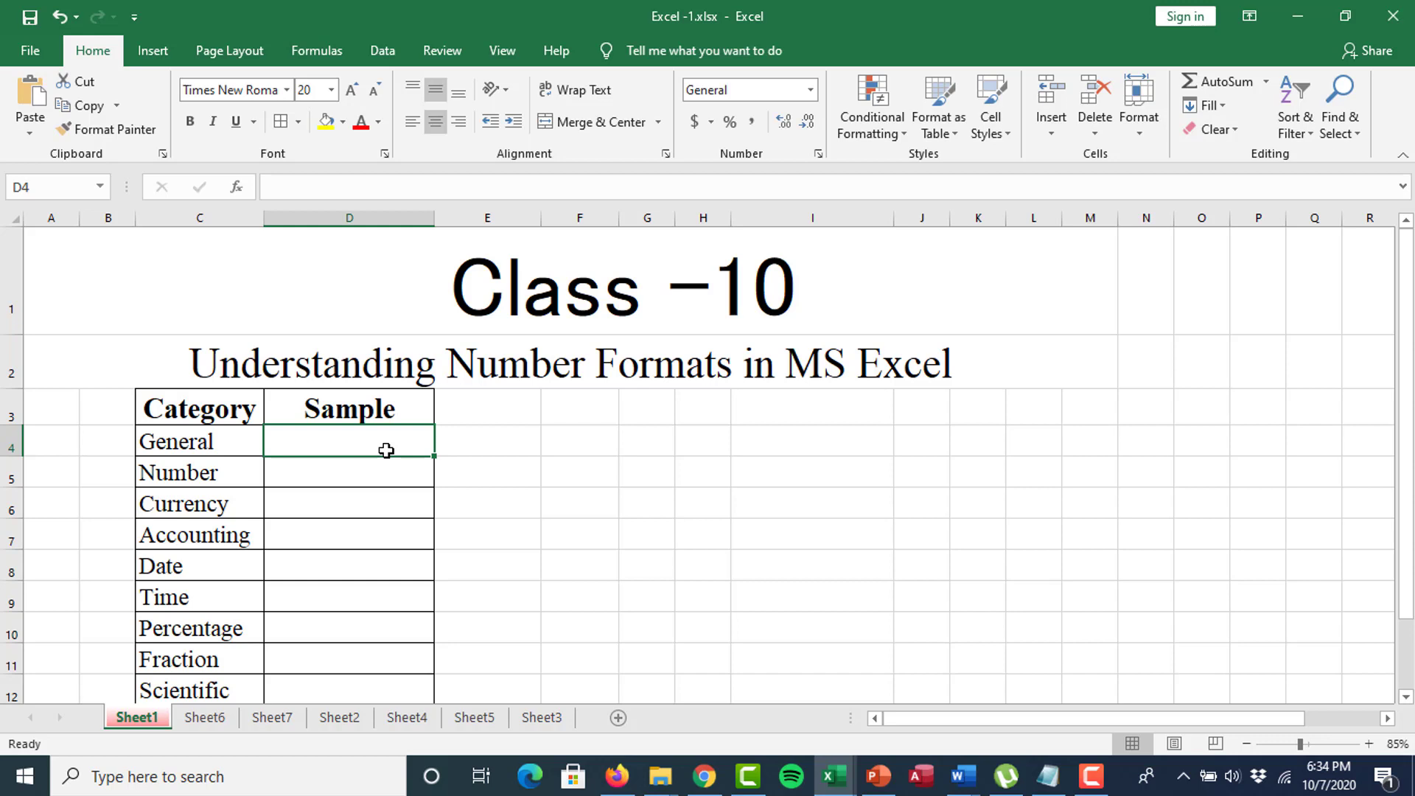
# Enter 2000 as the General sample in cell D4 and take a closer look at the entry.
pyautogui.write('2000')
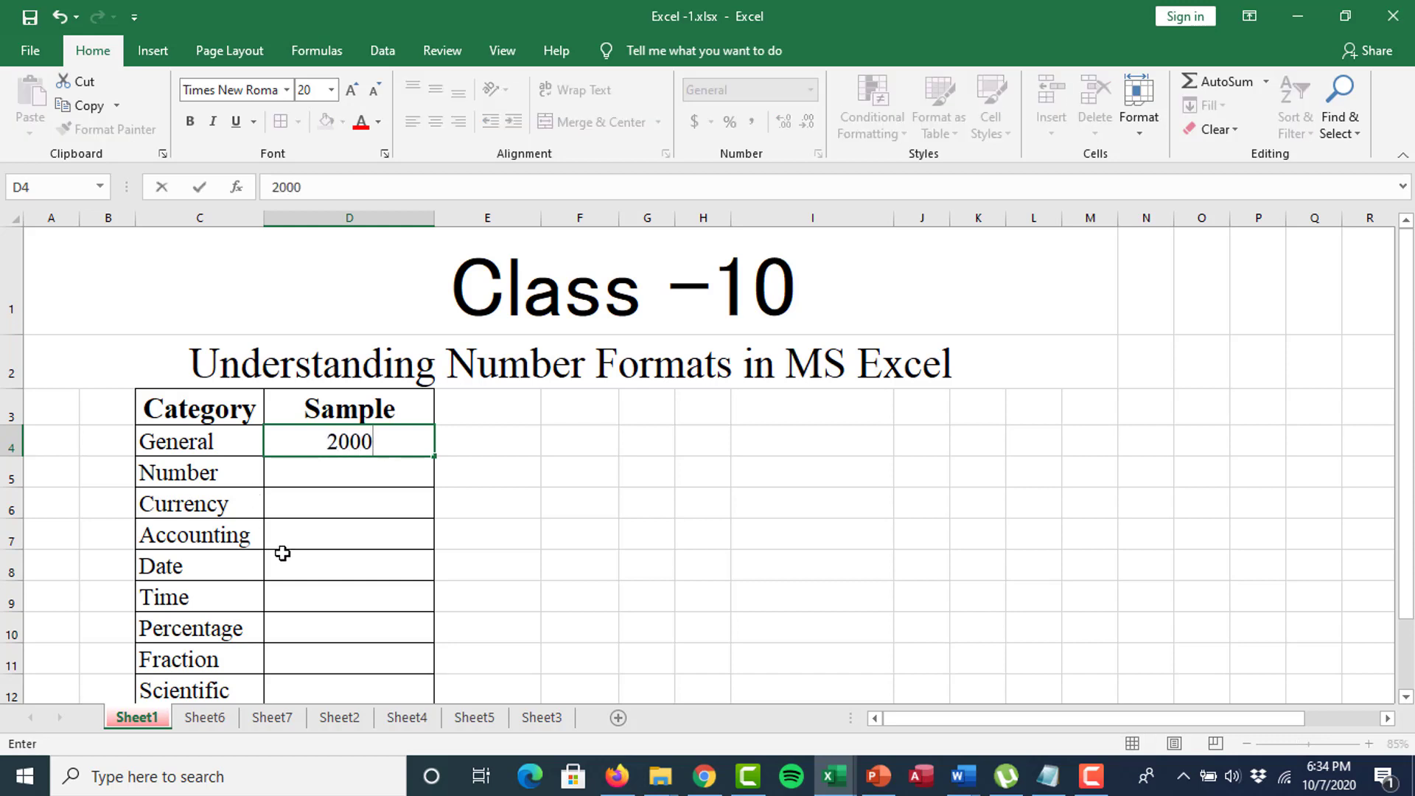
pyautogui.click(653, 623)
pyautogui.scroll(5, 309, 549)
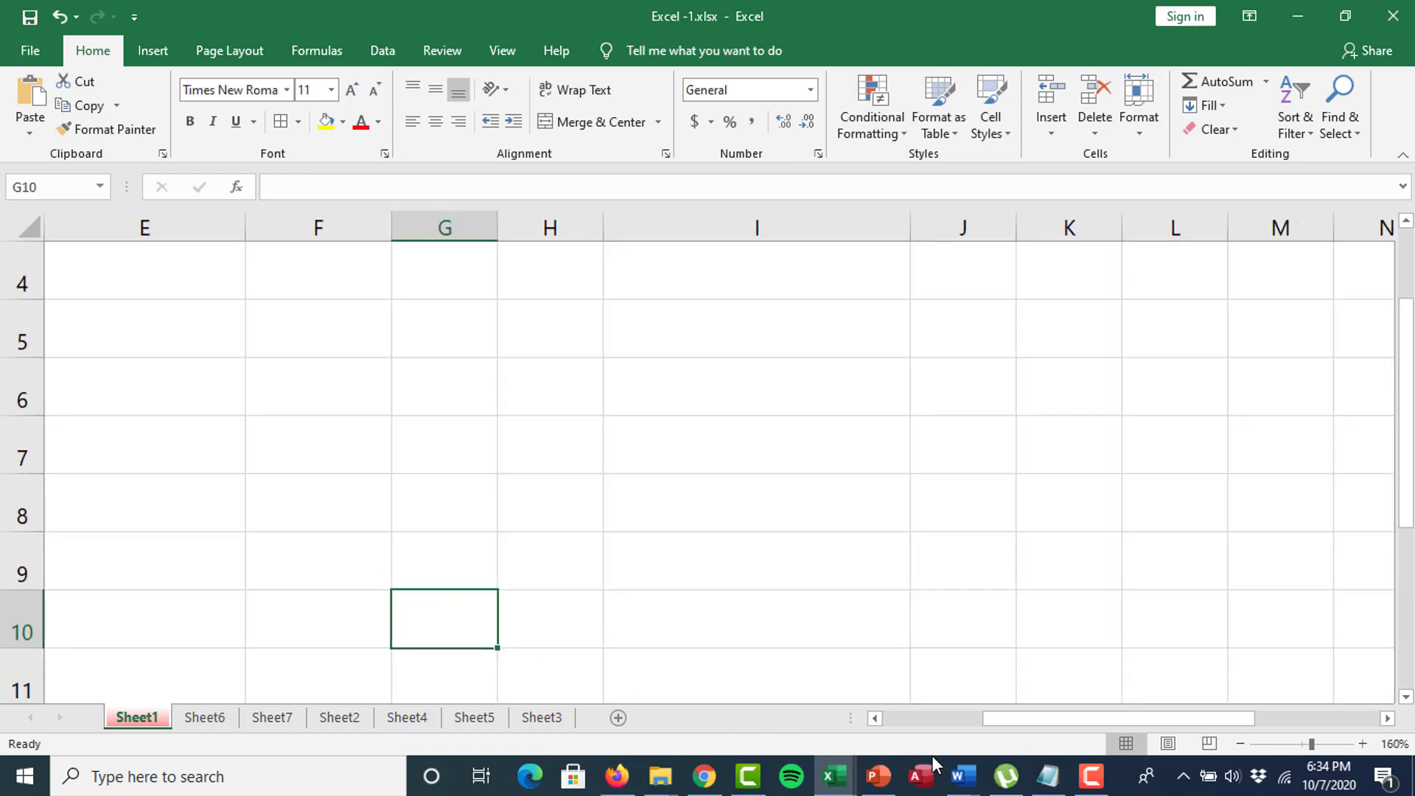
pyautogui.moveTo(1005, 719); pyautogui.dragTo(888, 720)
pyautogui.scroll(1, 735, 604)
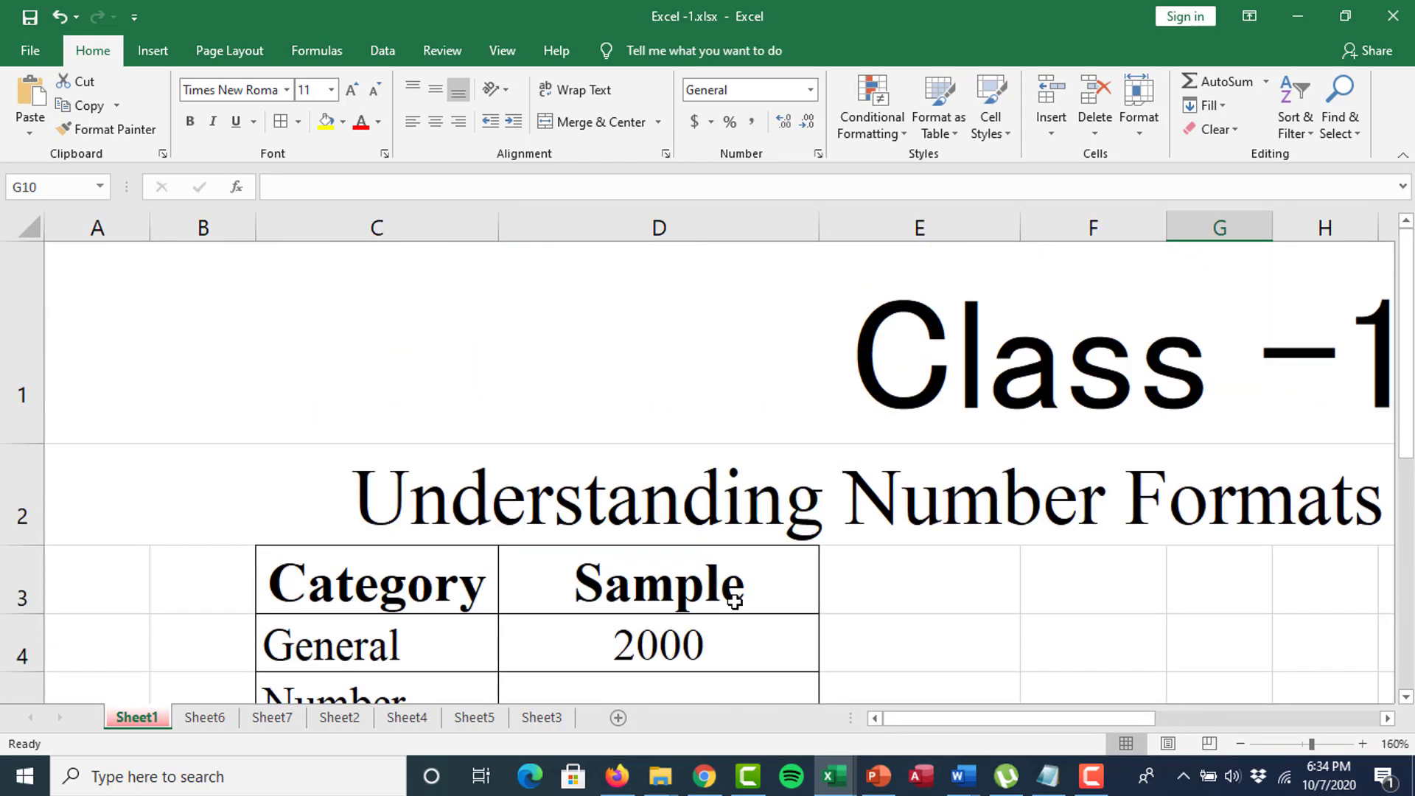
pyautogui.scroll(-1, 733, 600)
pyautogui.scroll(1, 733, 600)
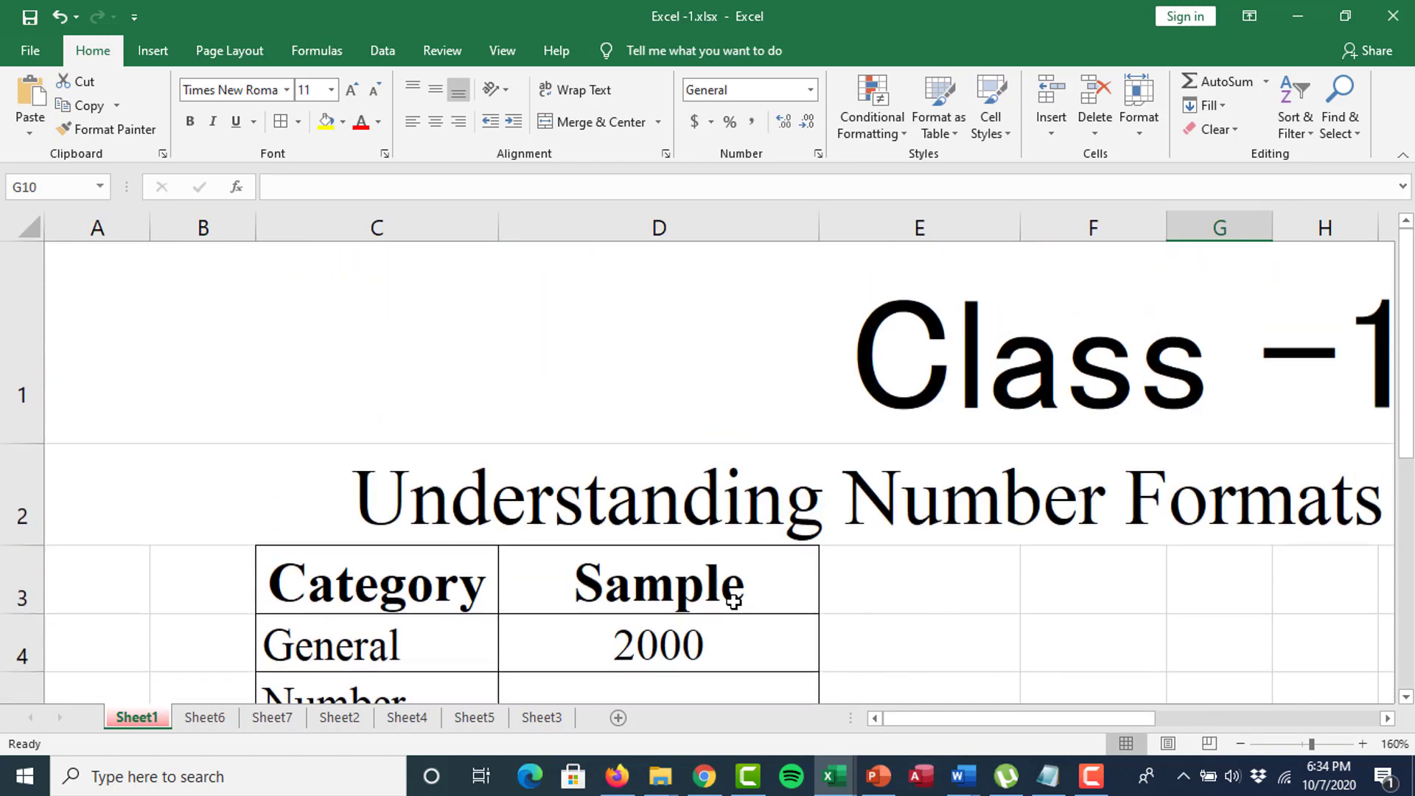
# Replace the General sample in cell D4 with the word Text.
pyautogui.click(717, 640)
pyautogui.write('Text')
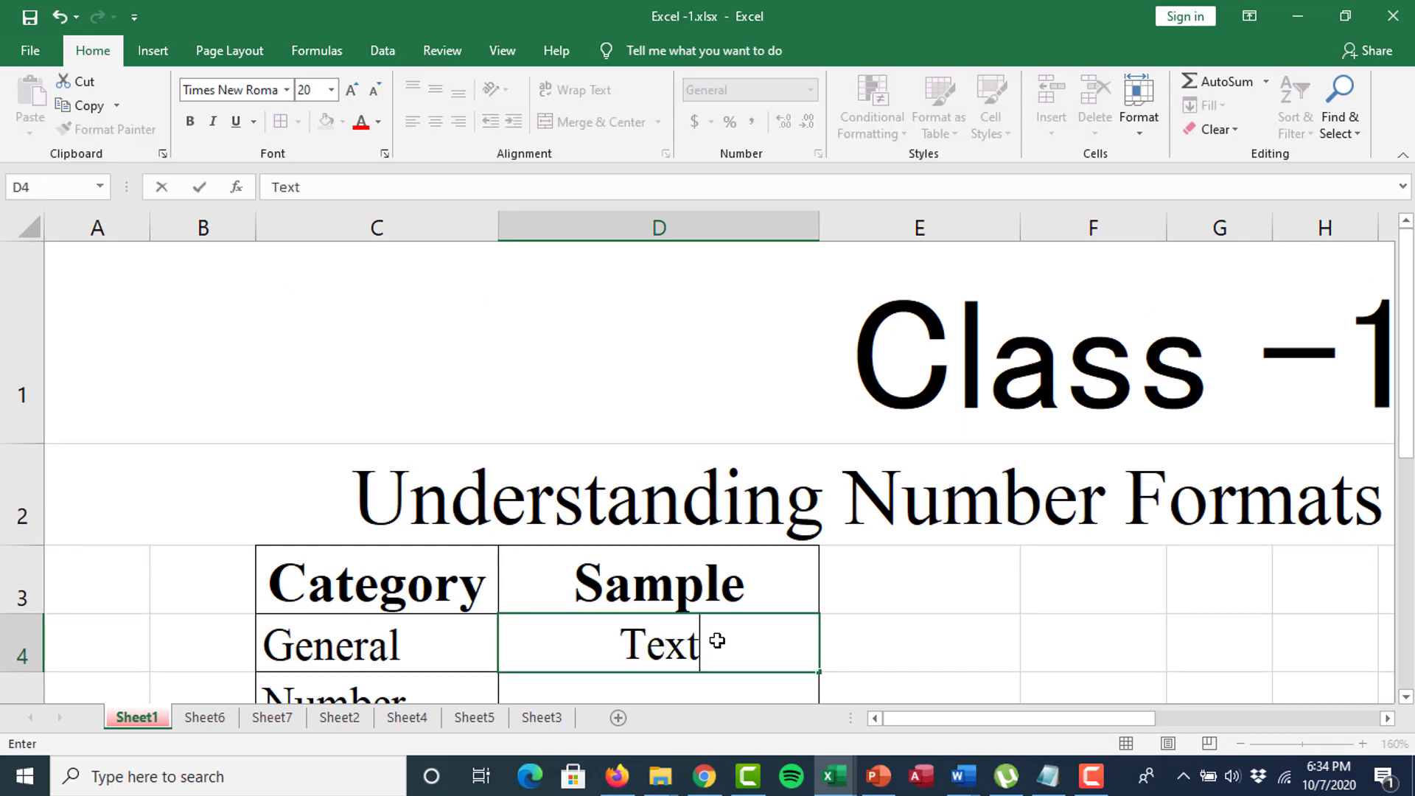
pyautogui.press('Return')
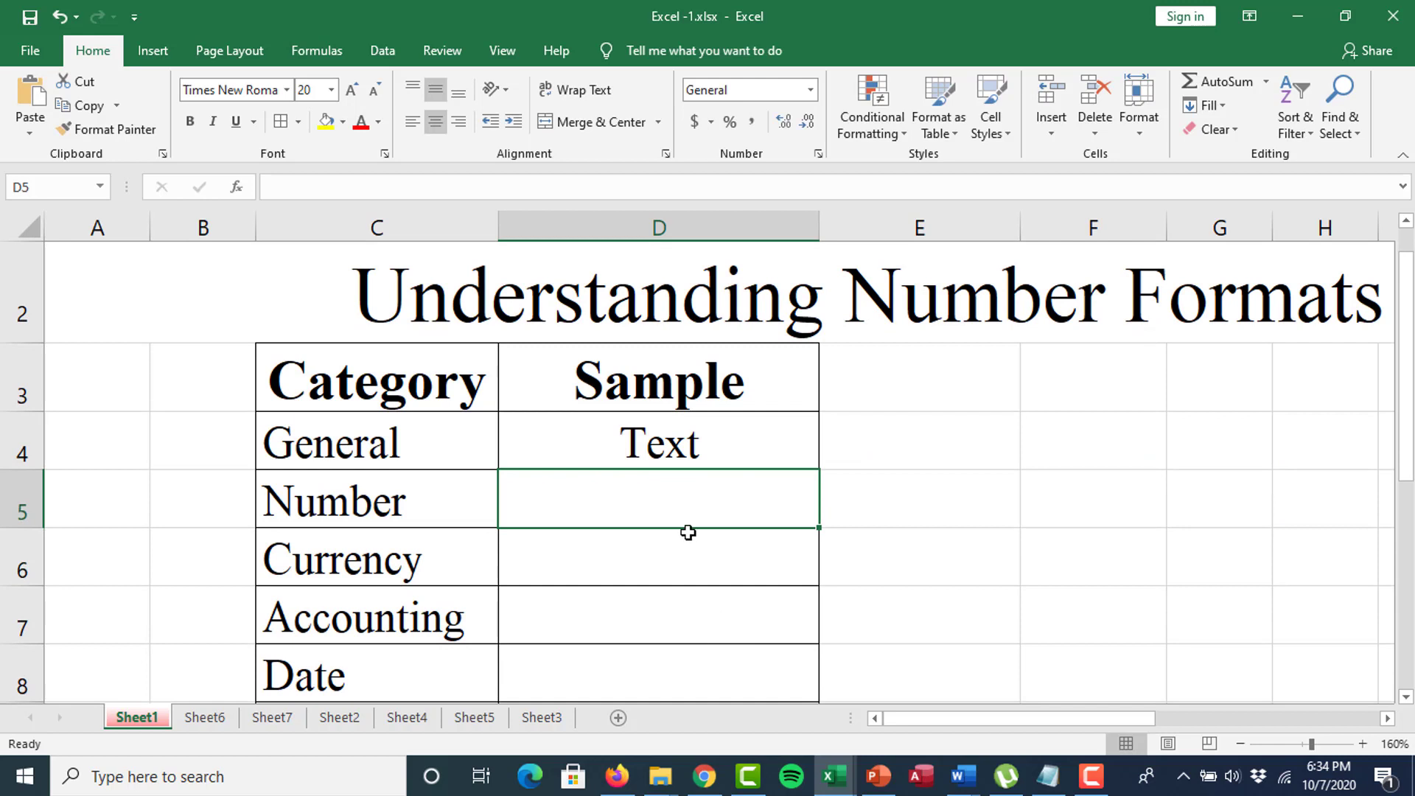
# Enter 2000 as the Number sample in cell D5 and keep that cell selected.
pyautogui.click(619, 559)
pyautogui.click(635, 501)
pyautogui.write('2000')
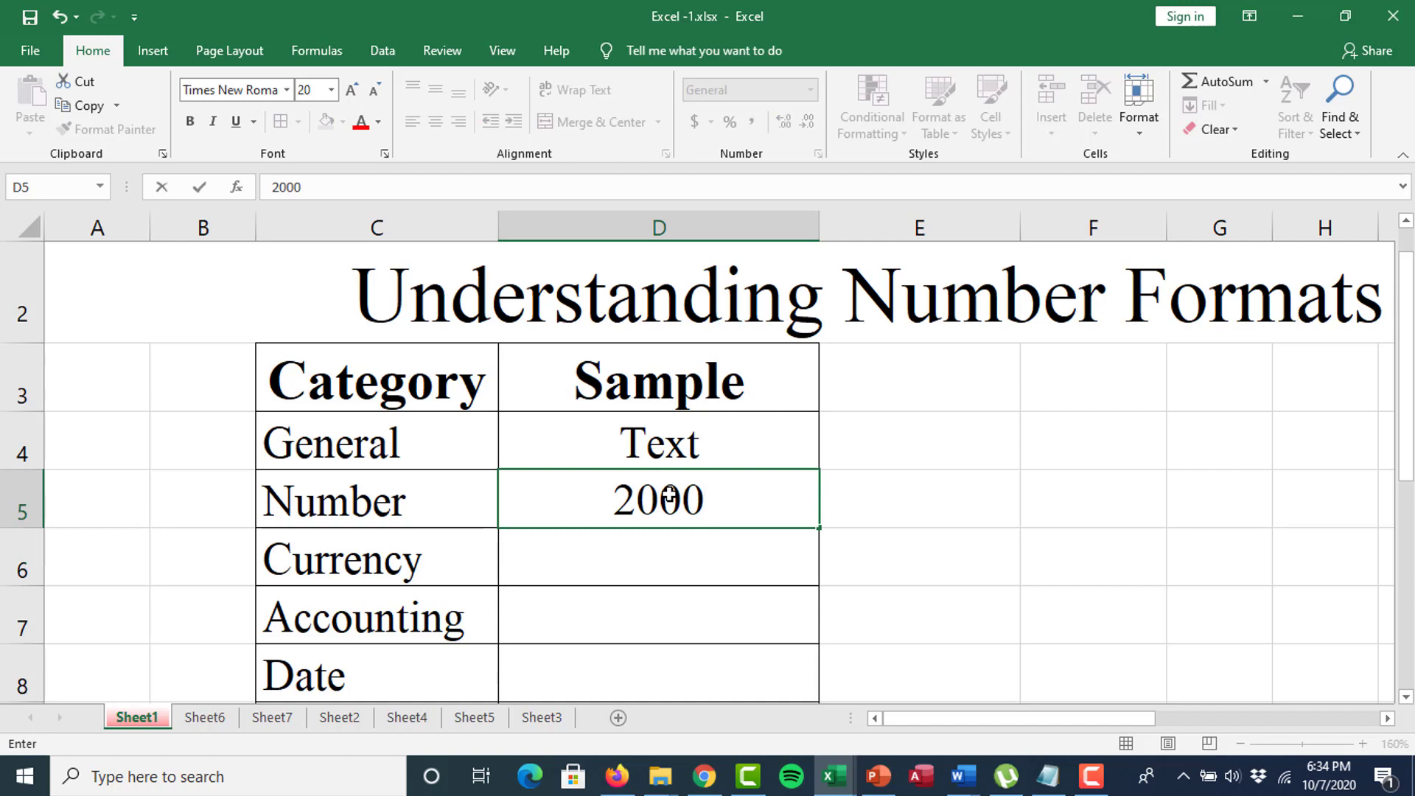
pyautogui.click(685, 537)
pyautogui.click(685, 493)
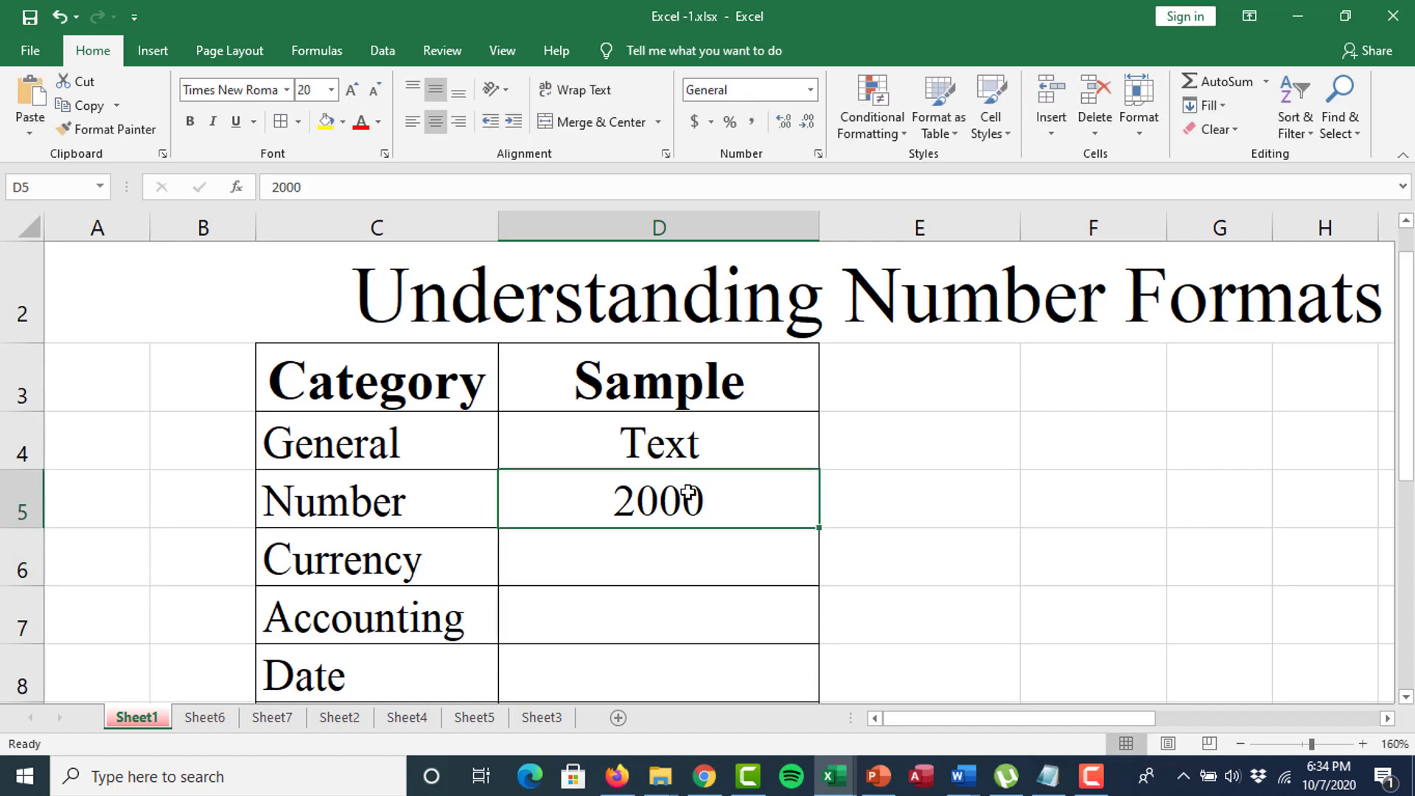
# Format cell D5 with the Number category and set it to 3 decimal places.
pyautogui.click(818, 154)
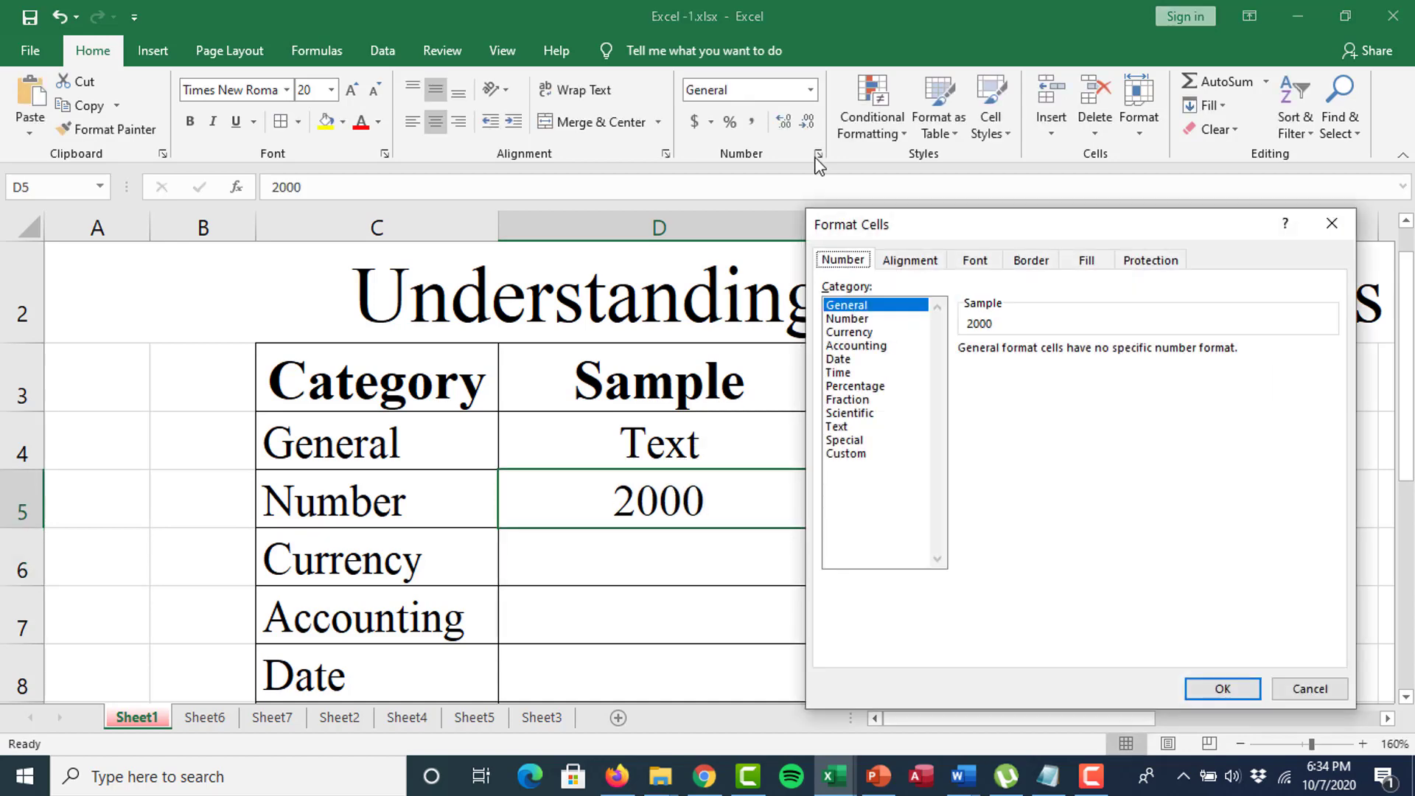
pyautogui.click(855, 318)
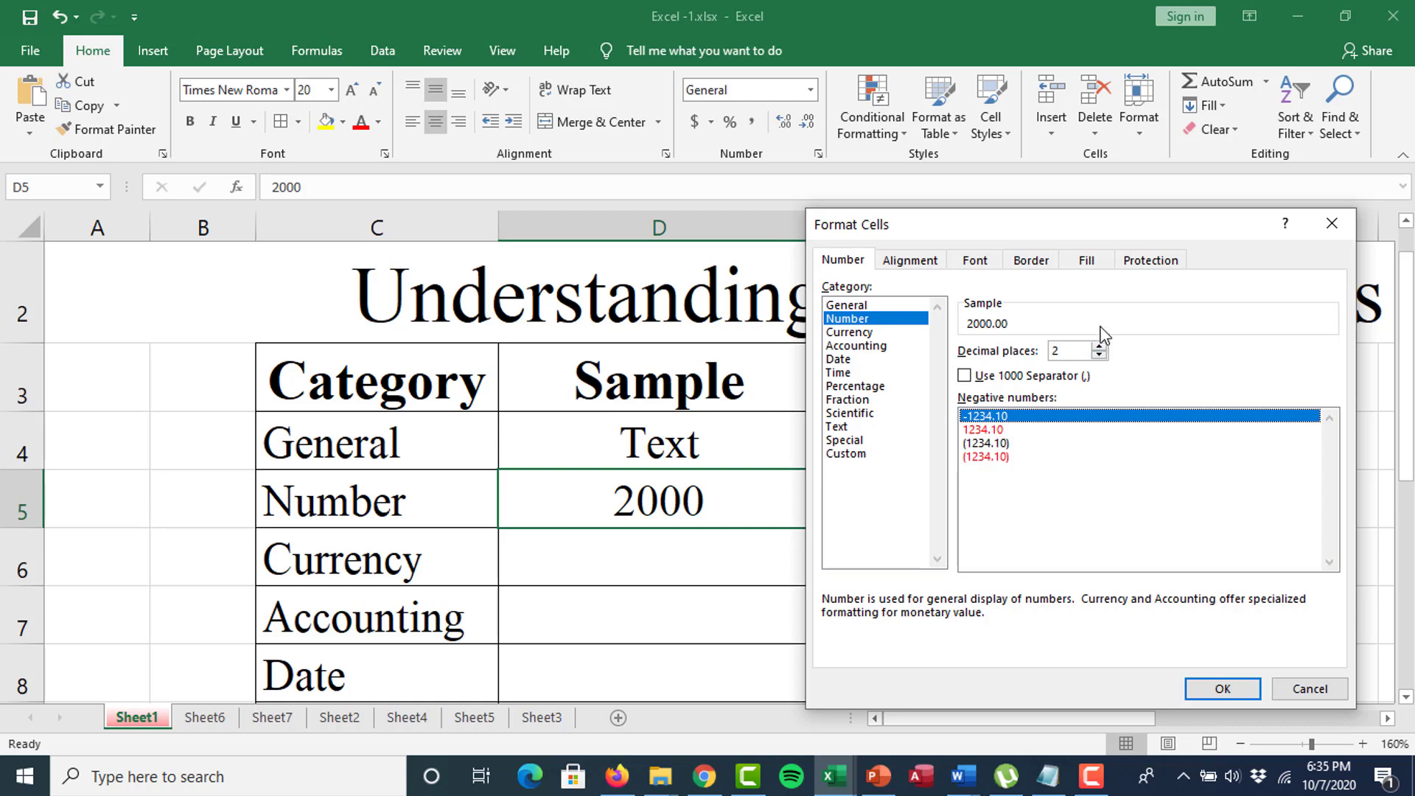
pyautogui.click(1099, 345)
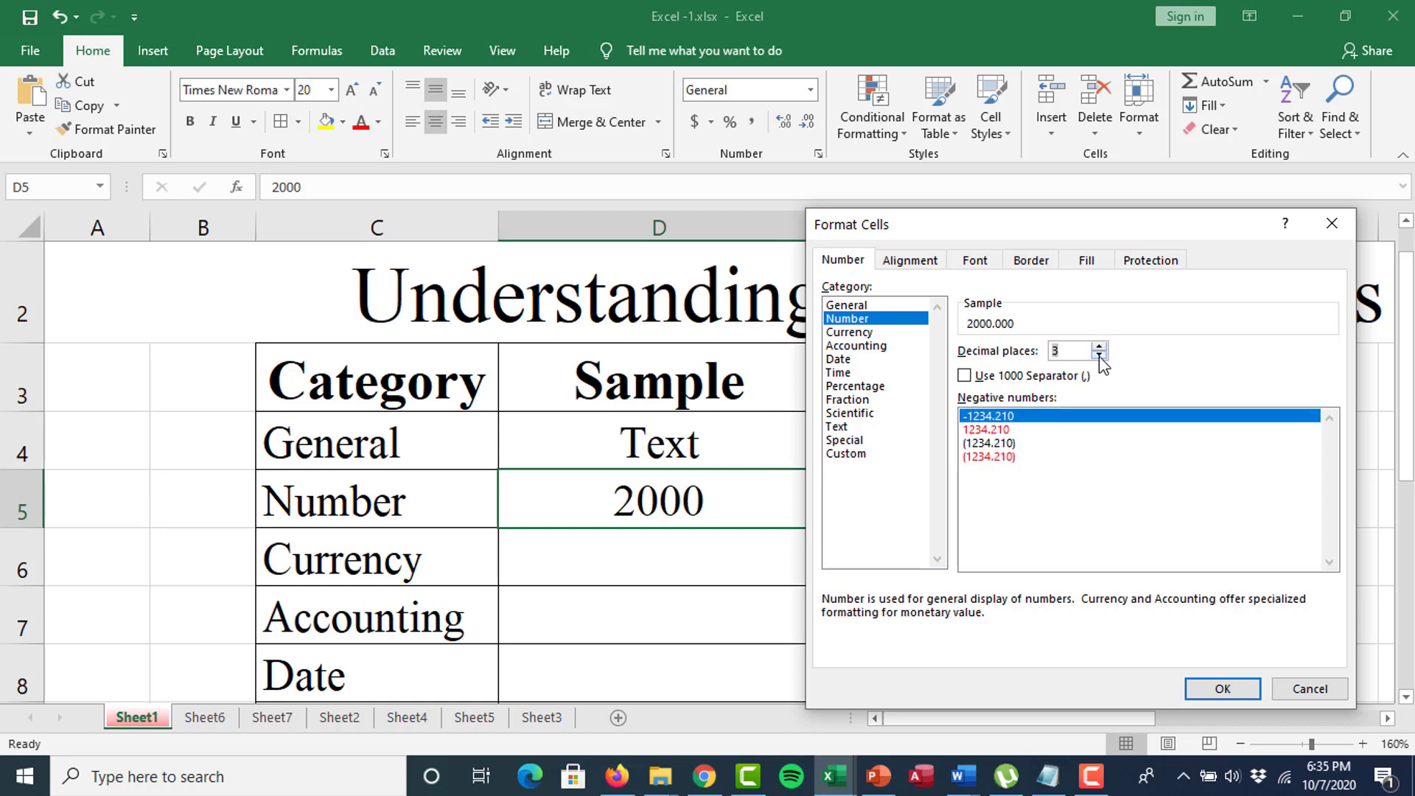
pyautogui.click(1099, 355)
pyautogui.click(1099, 346)
pyautogui.click(1221, 689)
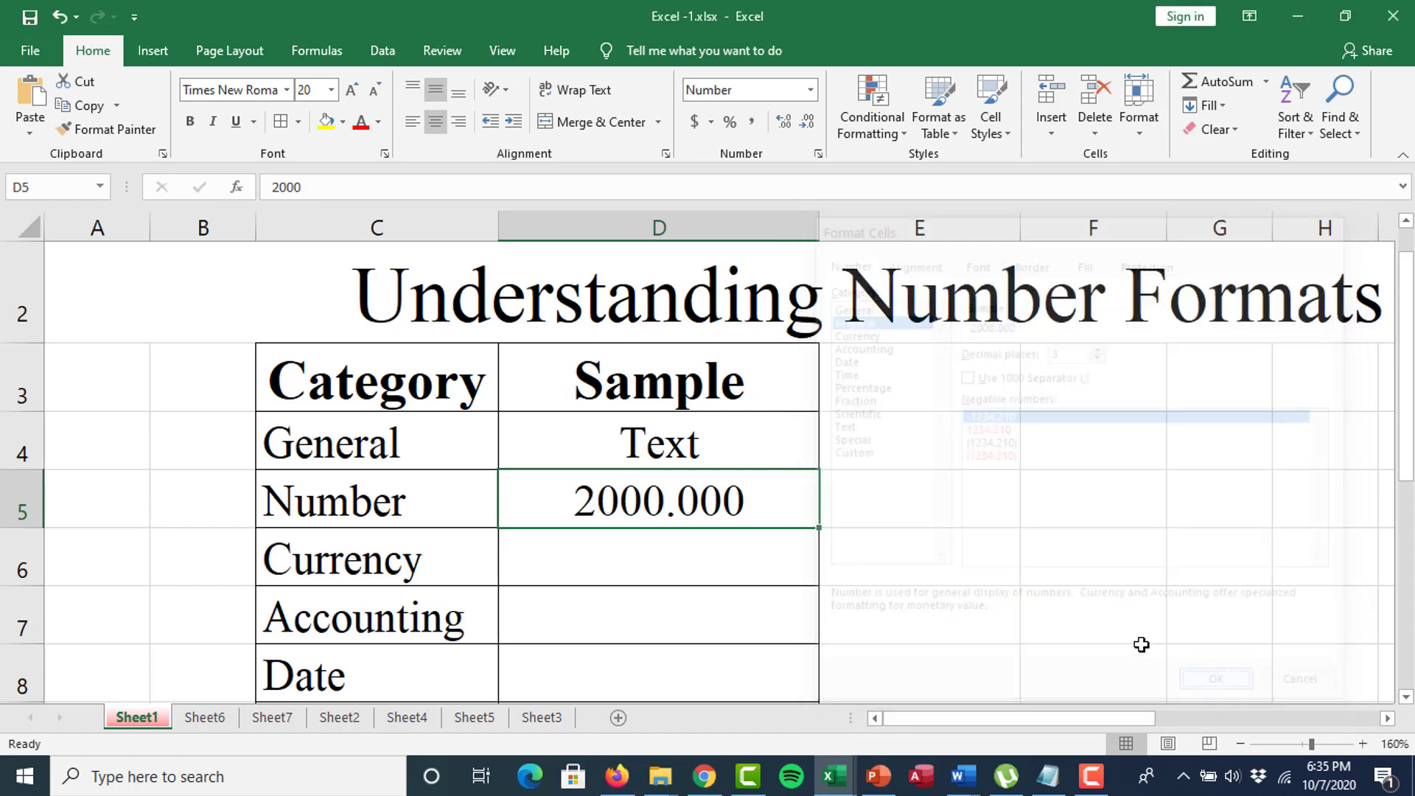
# Replace the Number sample in cell D5 with 50.
pyautogui.click(694, 567)
pyautogui.click(679, 501)
pyautogui.write('50')
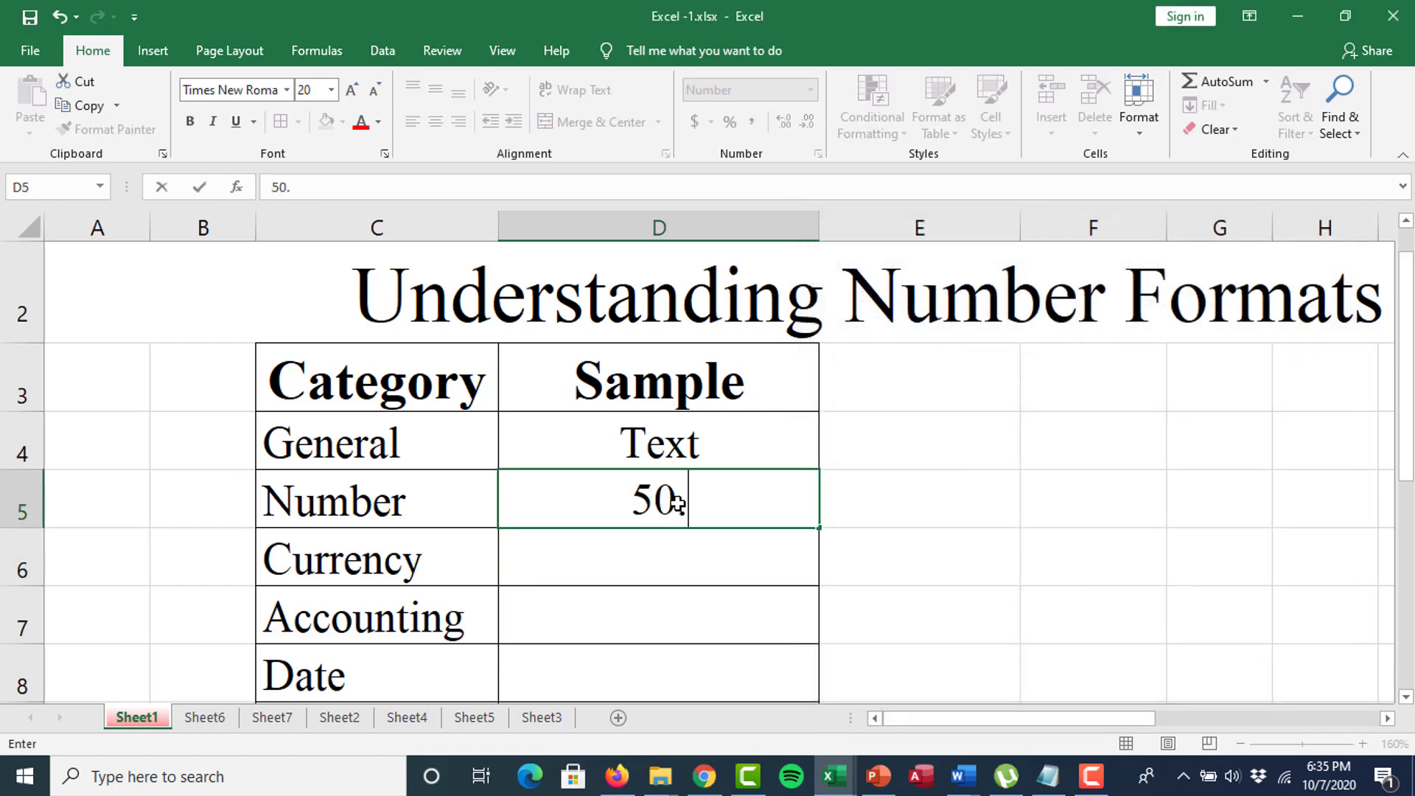
pyautogui.press('Return')
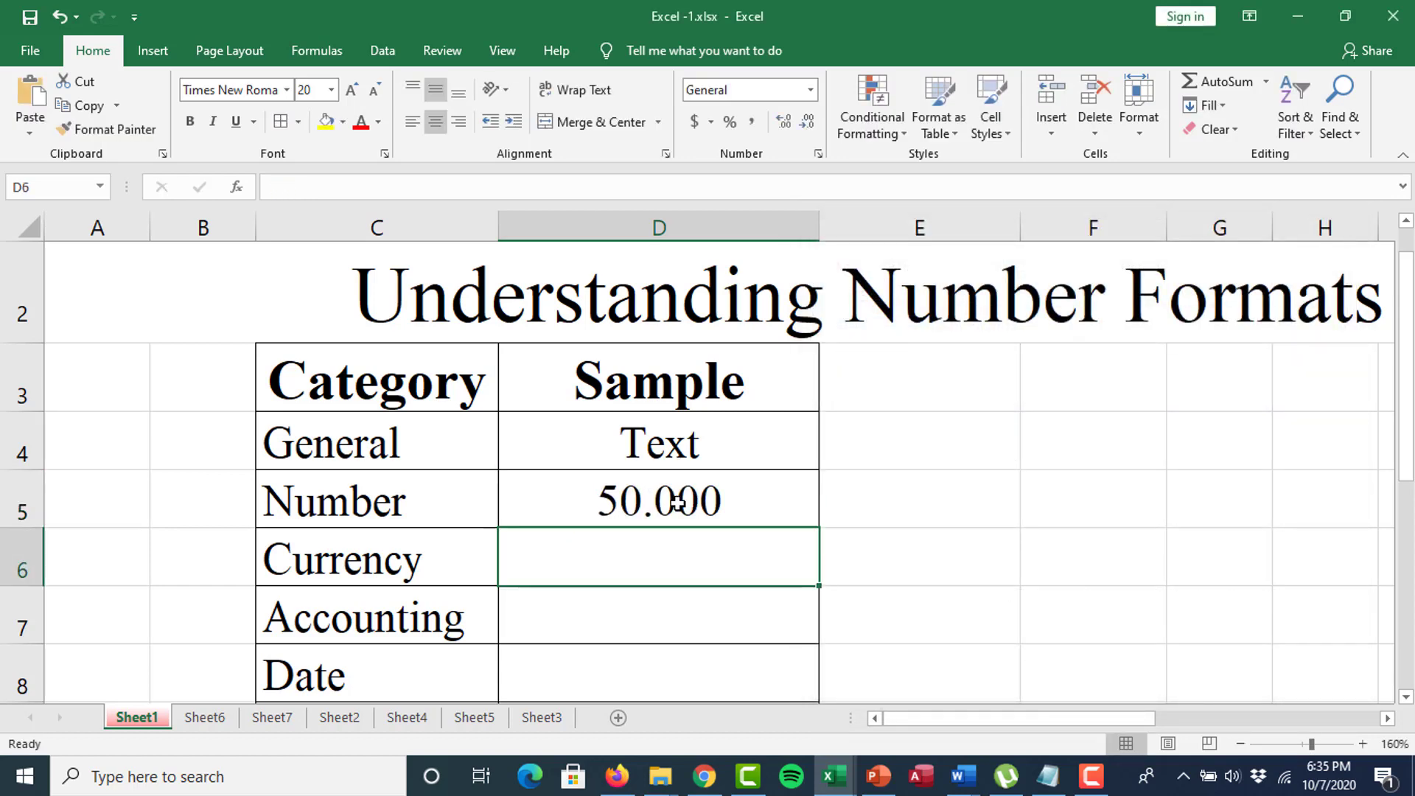
# Change the Number sample in cell D5 to 50.356.
pyautogui.click(678, 503)
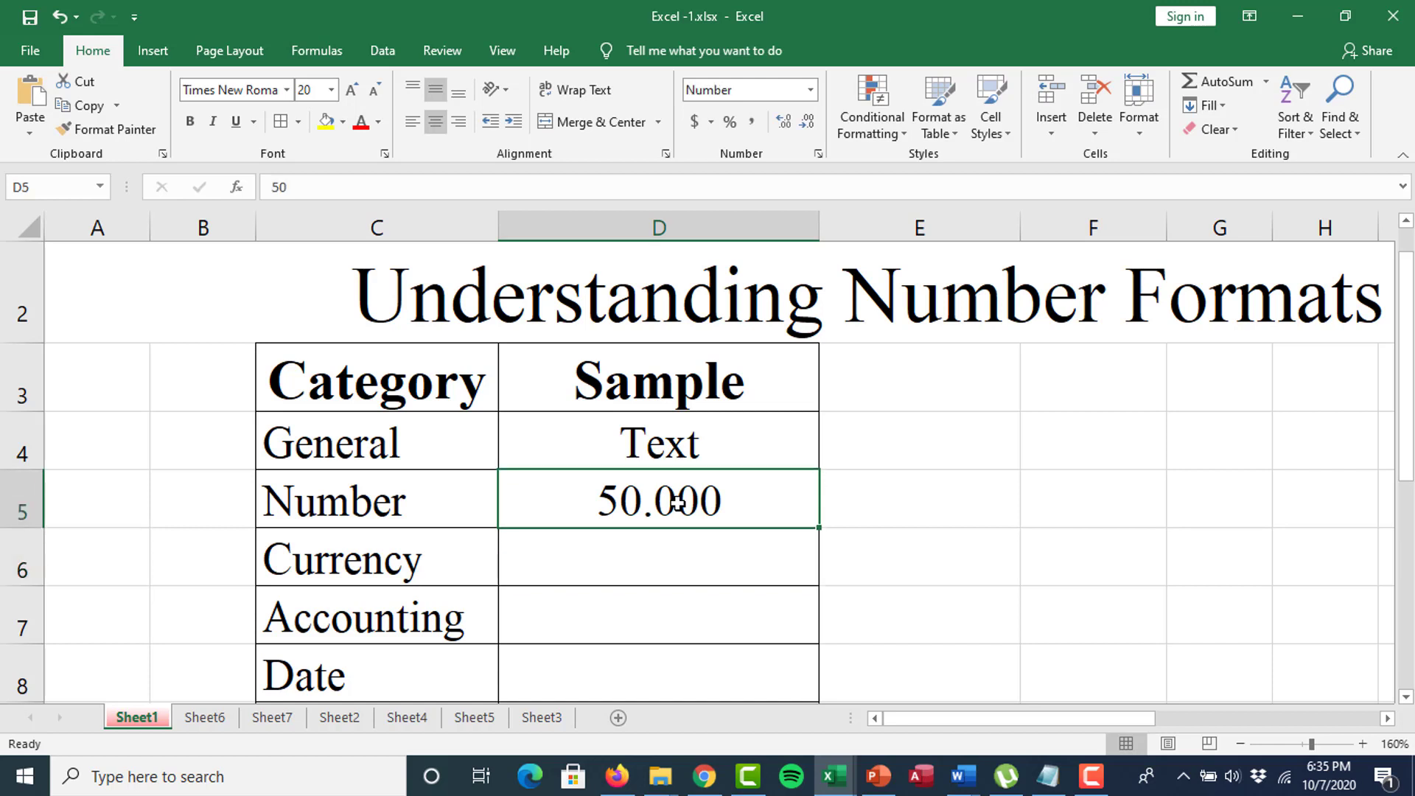
pyautogui.doubleClick(678, 504)
pyautogui.write('.')
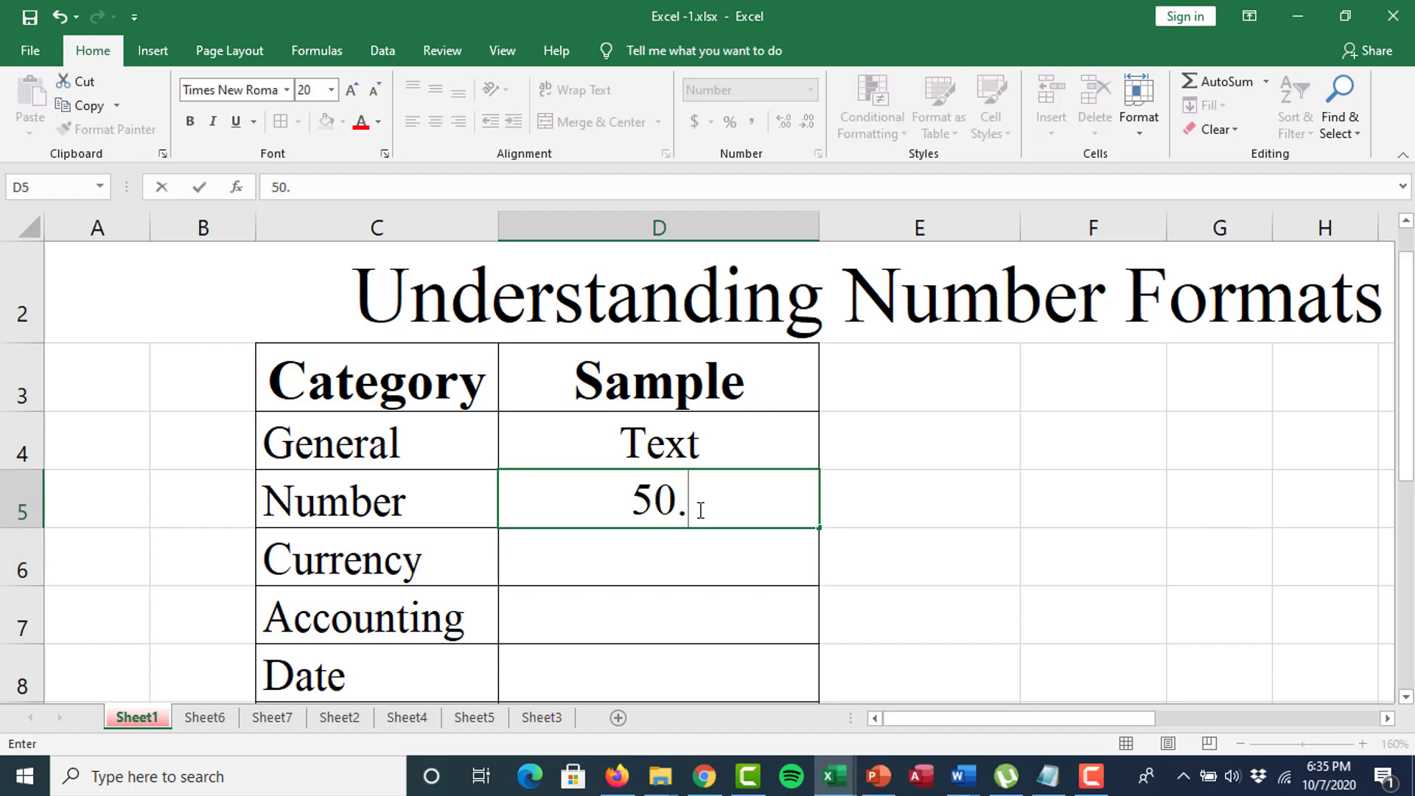
pyautogui.write('356')
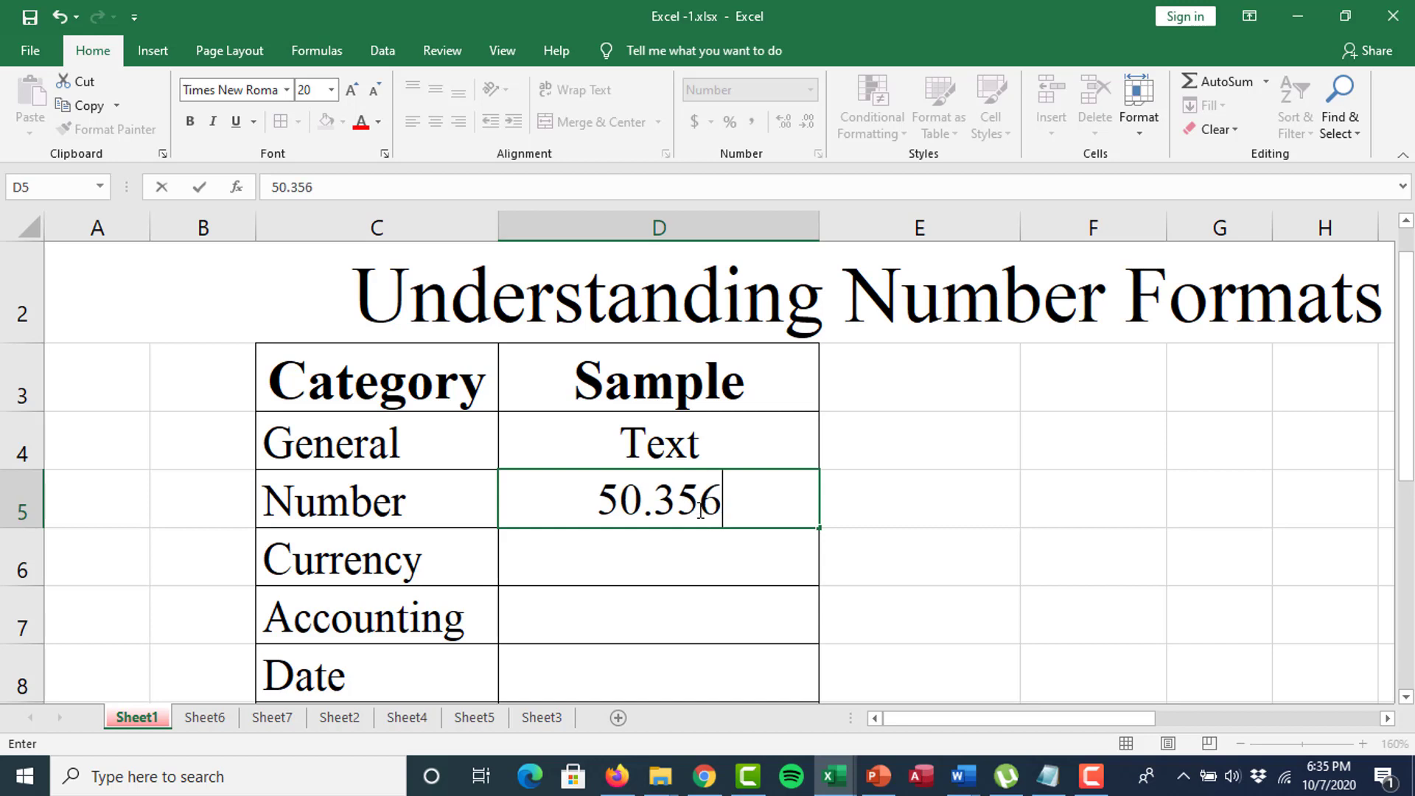
pyautogui.press('Return')
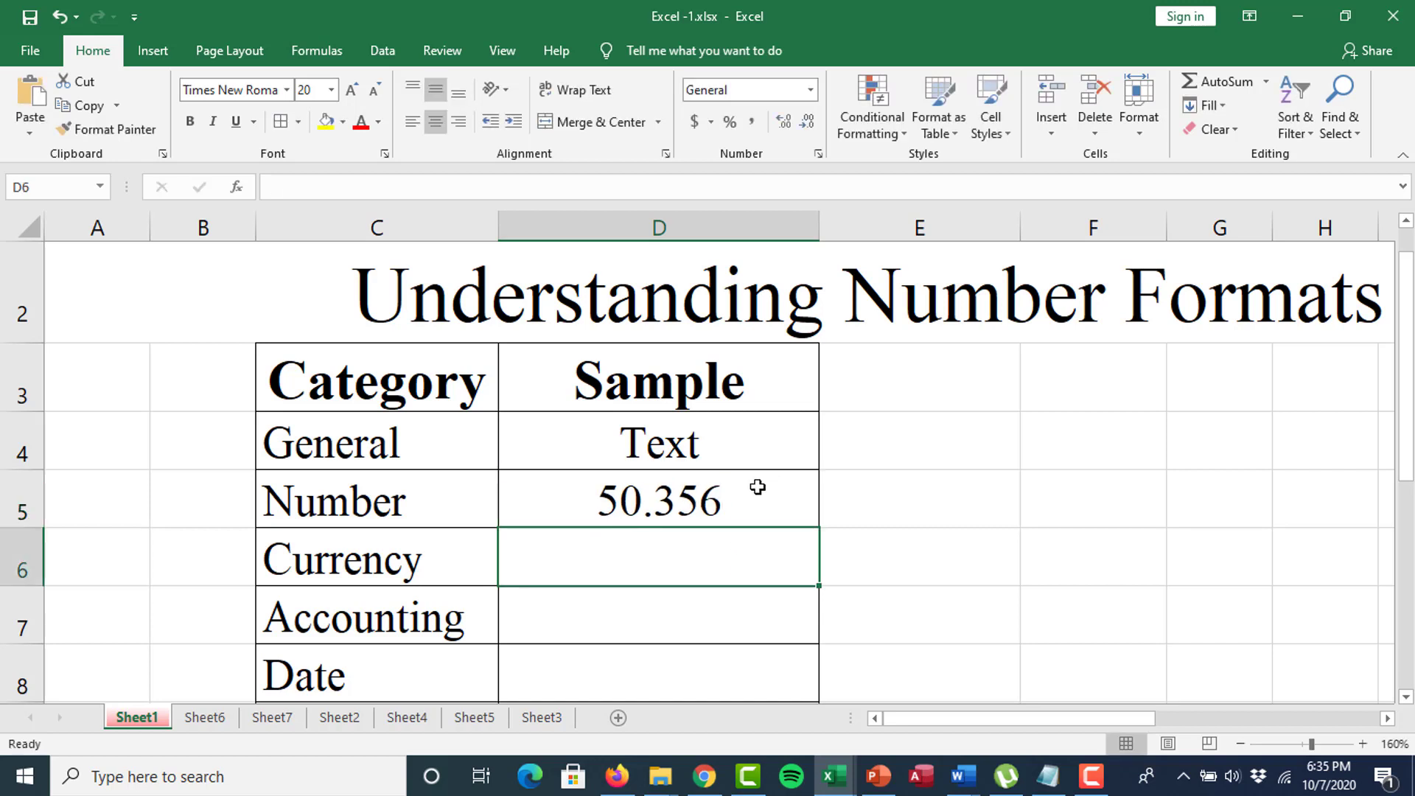
# Append a fourth decimal digit to the value in cell D5 to make it 50.3568.
pyautogui.doubleClick(755, 489)
pyautogui.write('8')
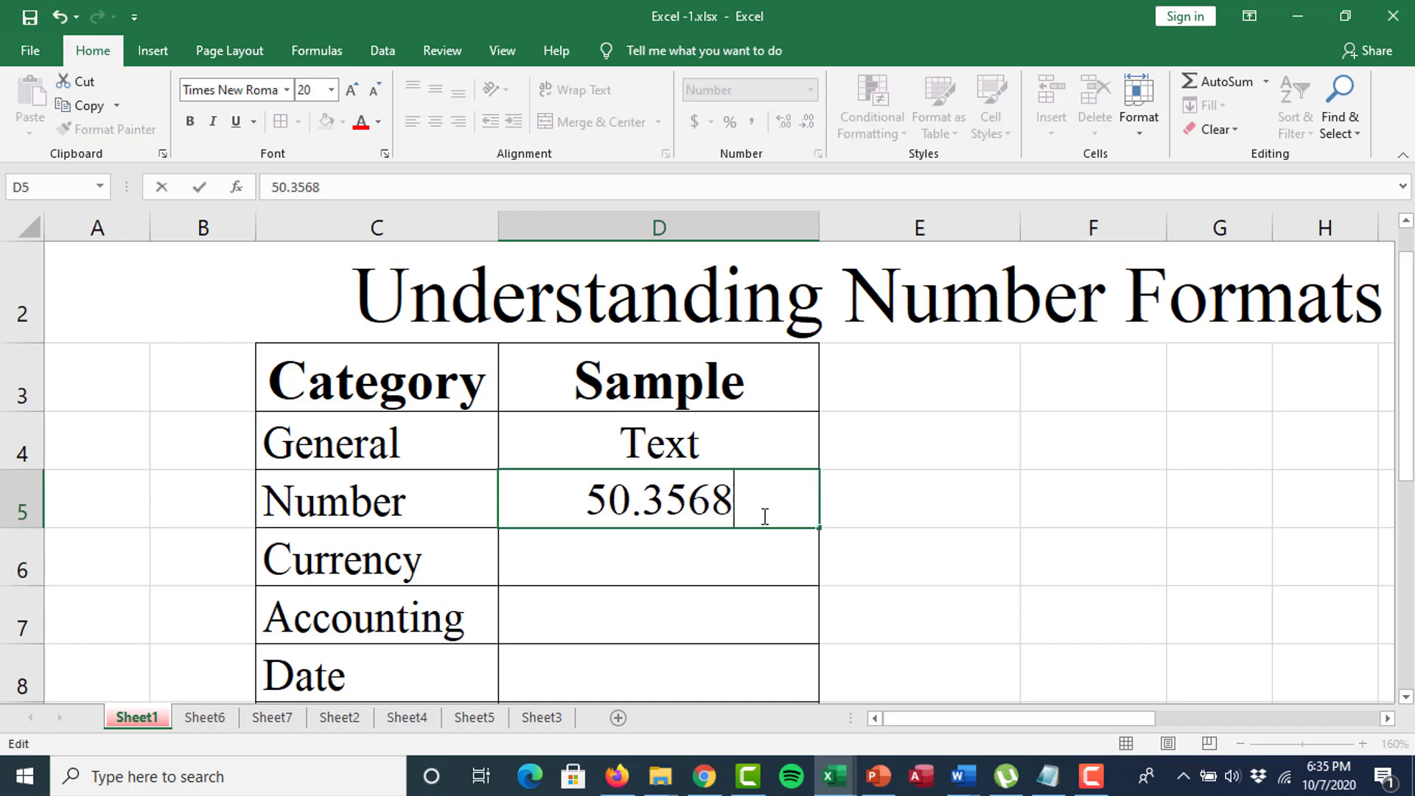
pyautogui.click(981, 547)
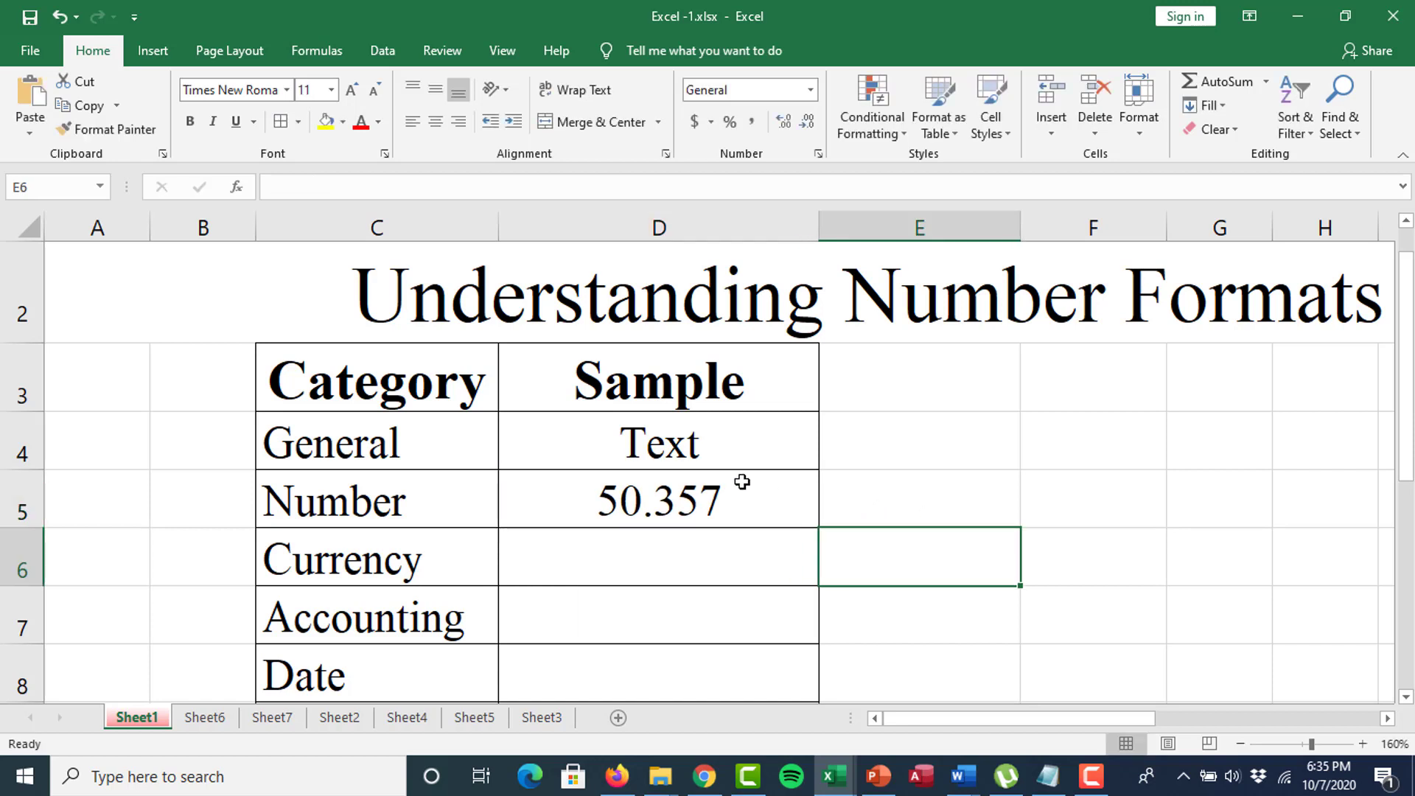
# Increase the decimals shown in cell D5 by four places so it displays seven decimals.
pyautogui.click(678, 492)
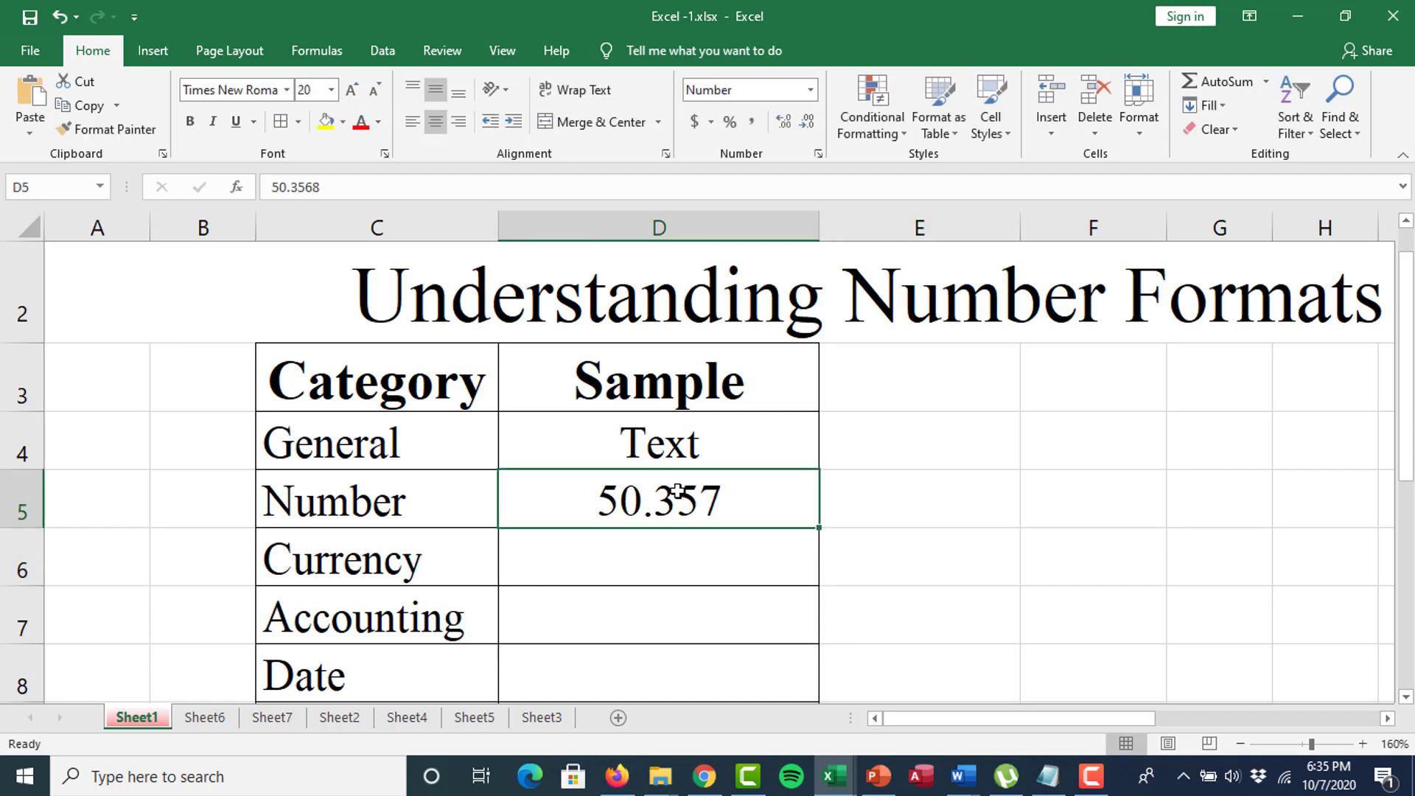
pyautogui.click(785, 127)
pyautogui.click(785, 127)
pyautogui.click(785, 127)
pyautogui.click(786, 127)
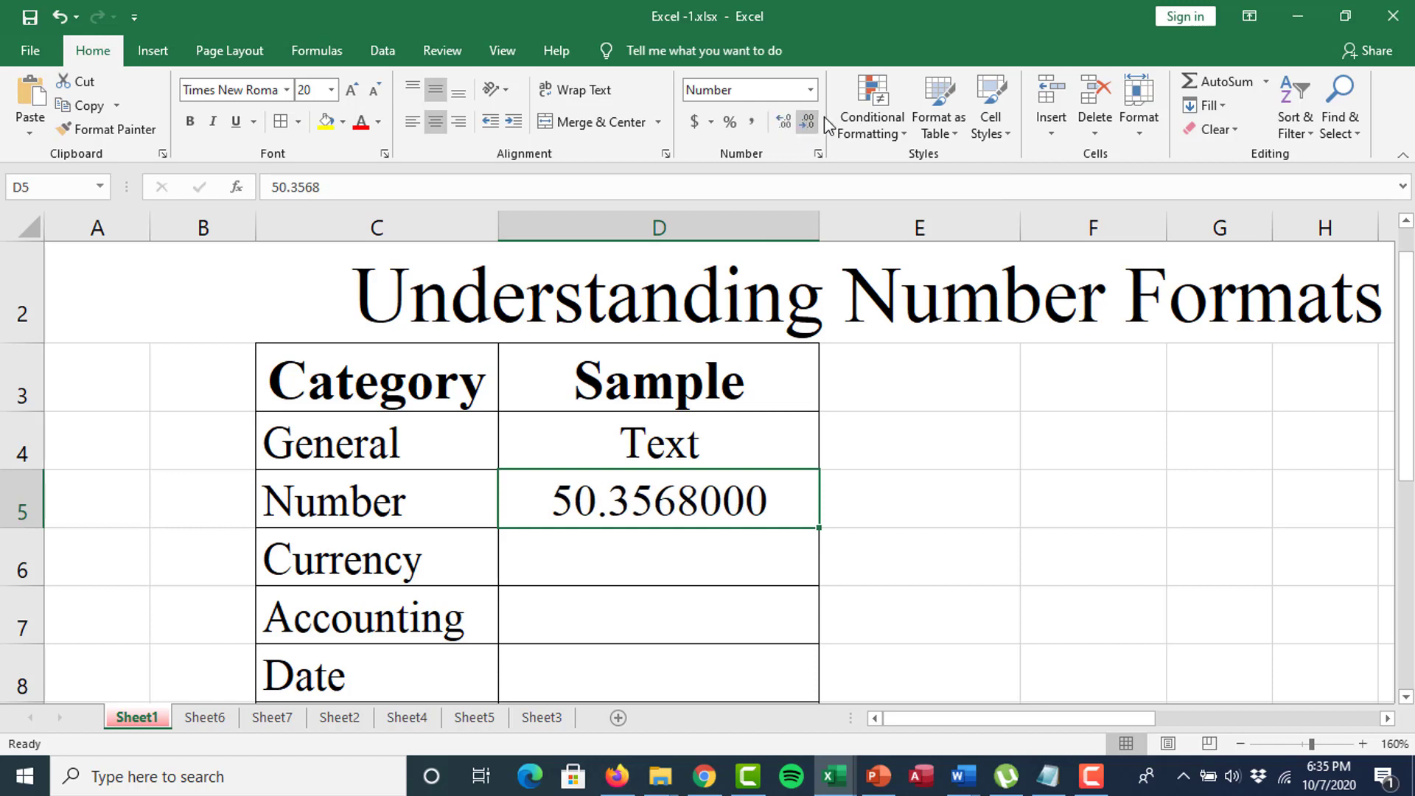
# Reduce the decimals shown in cell D5 below two places, then raise them again so the cell displays two decimals.
pyautogui.click(814, 130)
pyautogui.click(813, 130)
pyautogui.click(813, 130)
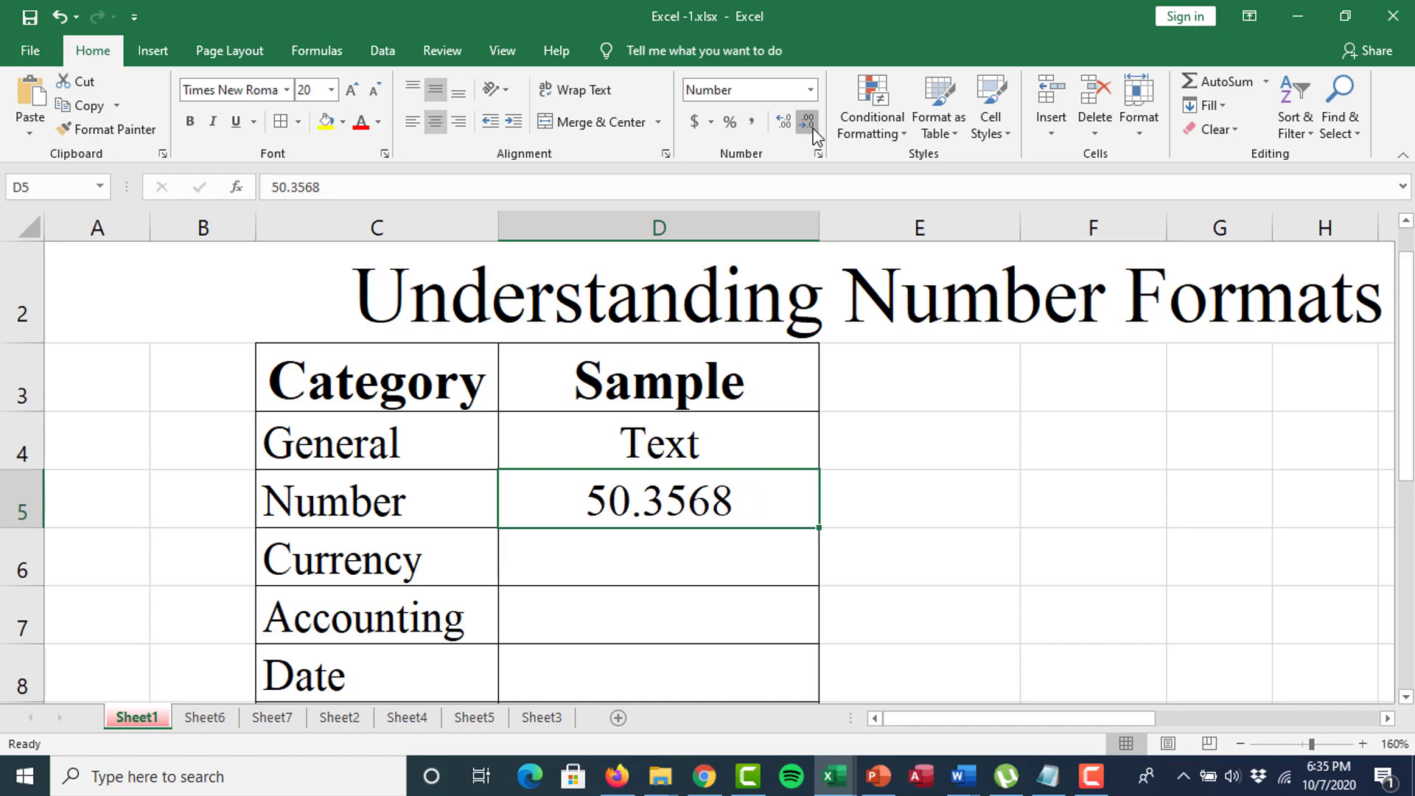
pyautogui.click(813, 129)
pyautogui.click(814, 130)
pyautogui.click(814, 130)
pyautogui.click(814, 129)
pyautogui.click(783, 124)
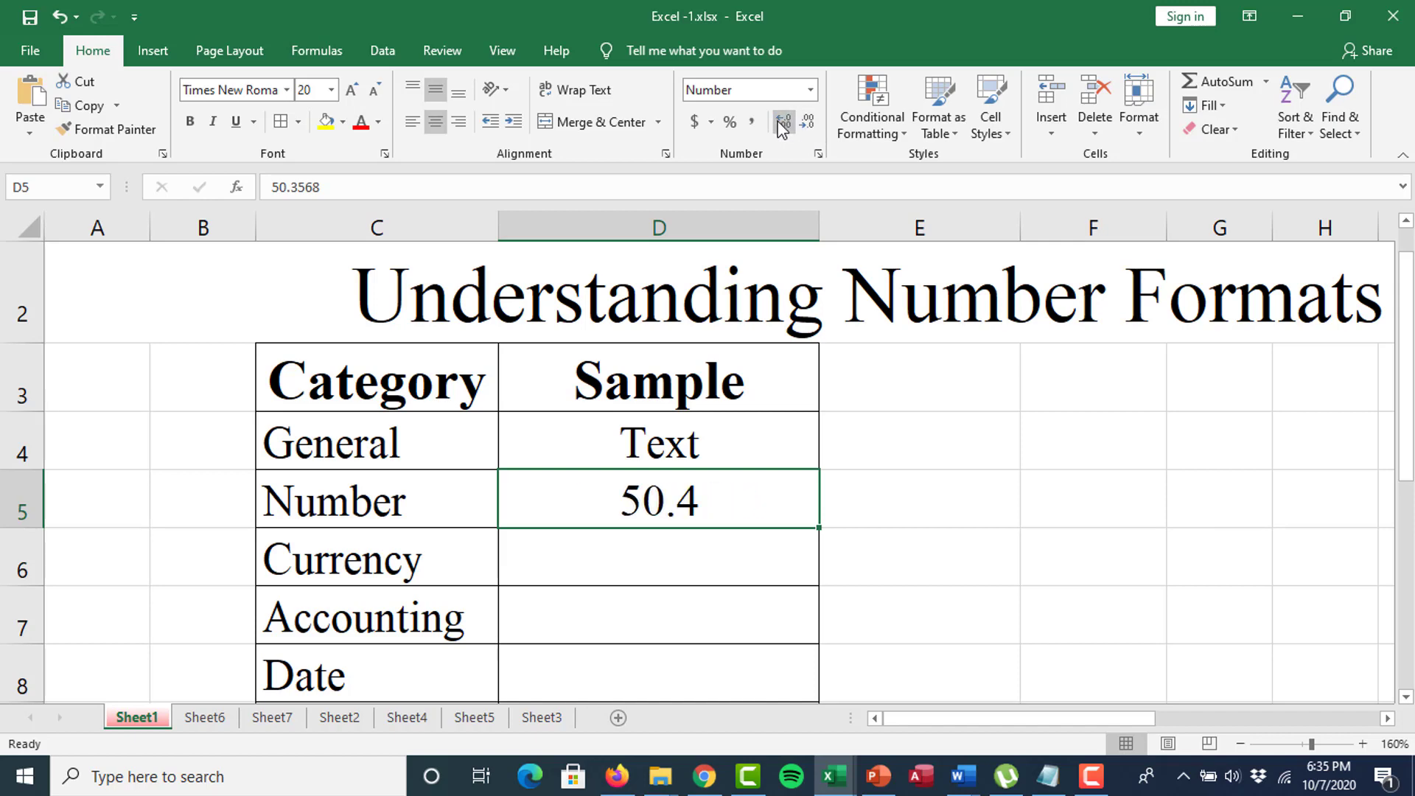
pyautogui.click(783, 124)
# Apply the -1234.10 negative number style of the Number format to cell D5.
pyautogui.click(818, 154)
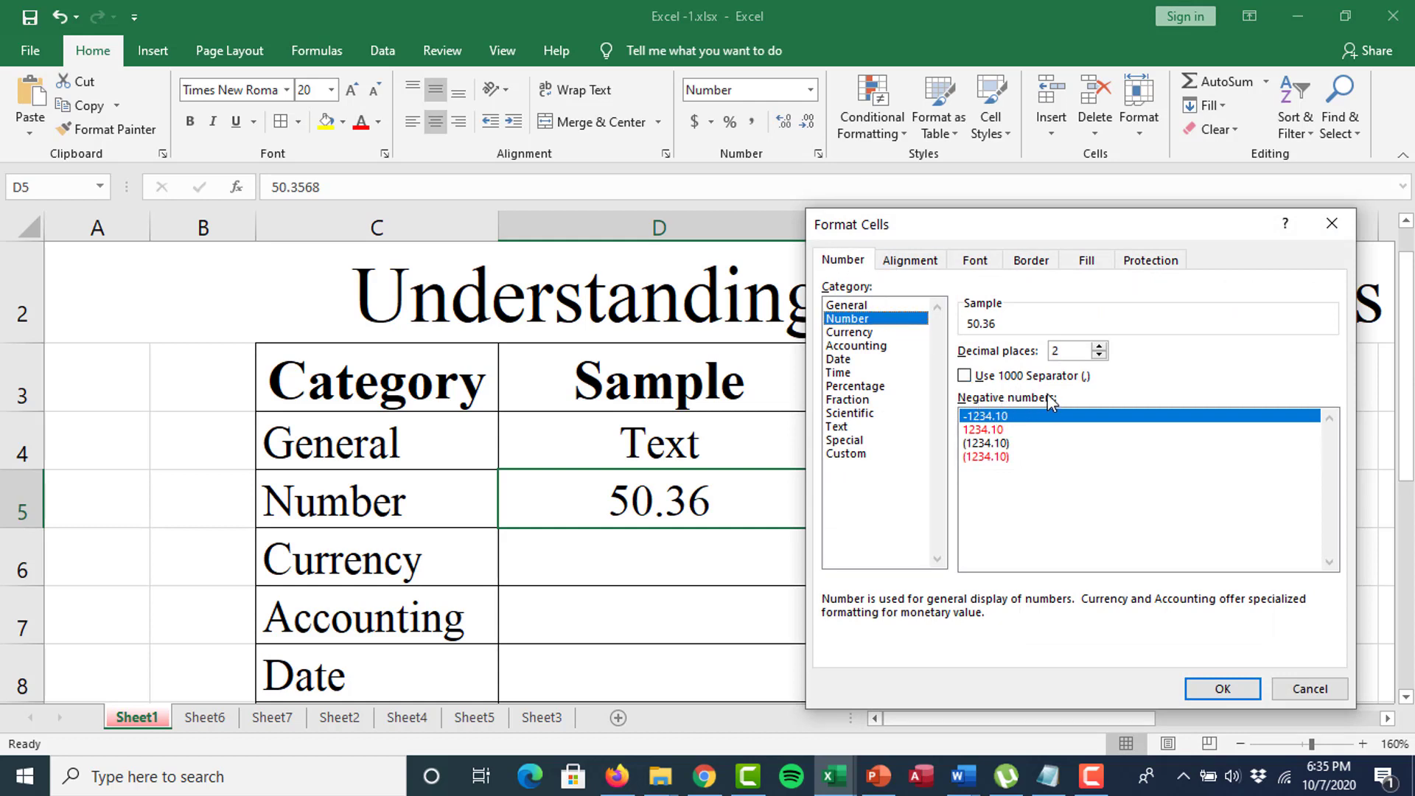
pyautogui.click(992, 417)
pyautogui.click(1208, 691)
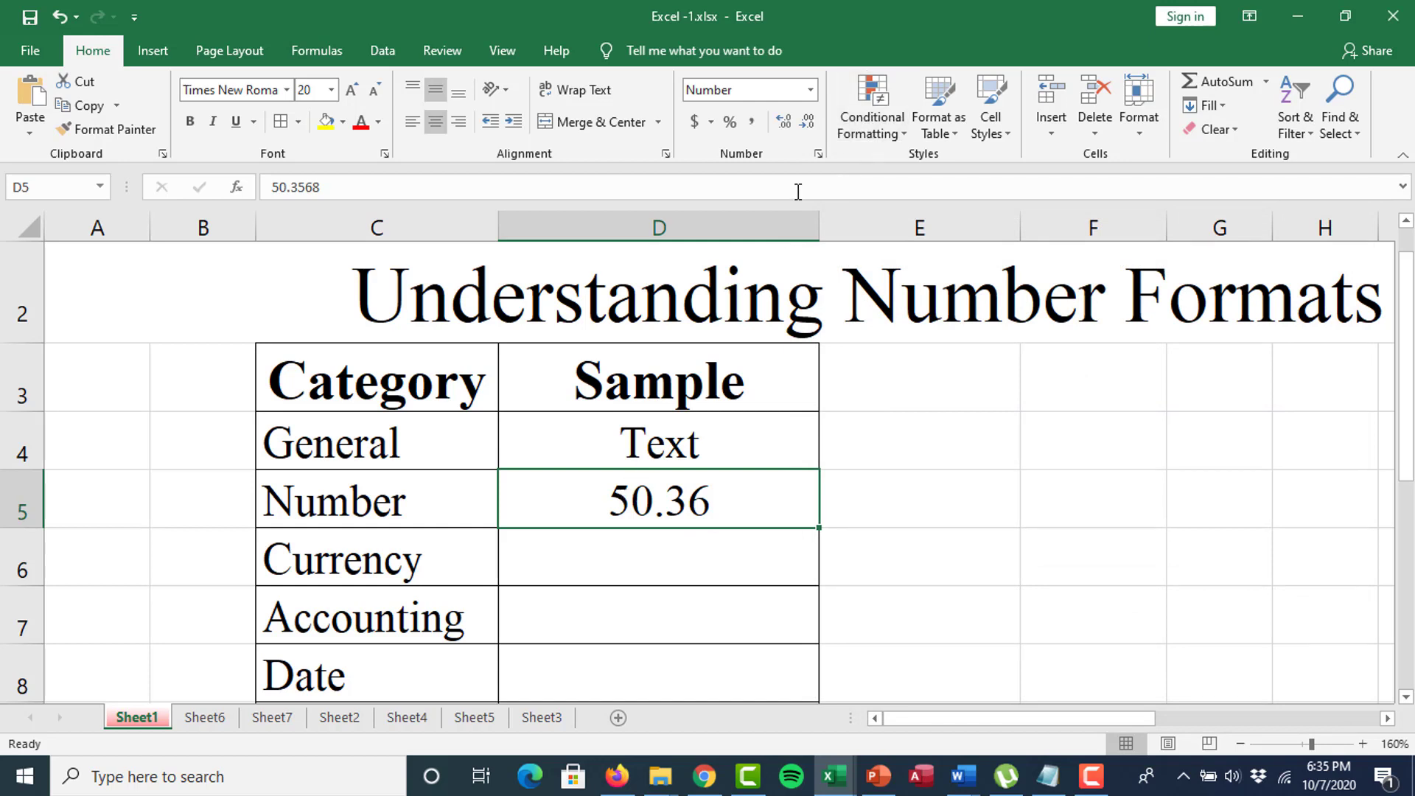
# Enter -50 in cell D5 and set its Number format to show negatives in red without a minus sign or parentheses.
pyautogui.write('-50')
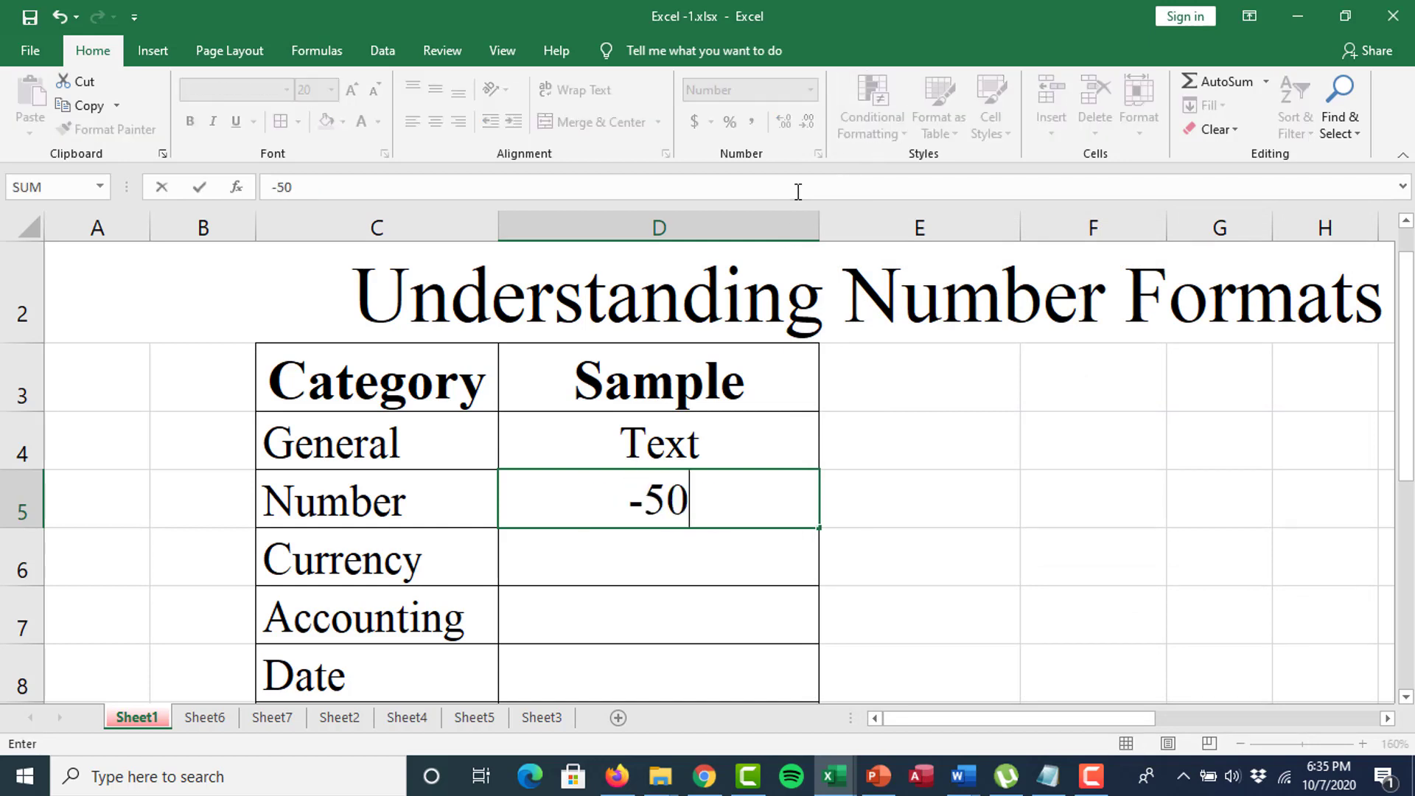
pyautogui.press('Return')
pyautogui.click(648, 501)
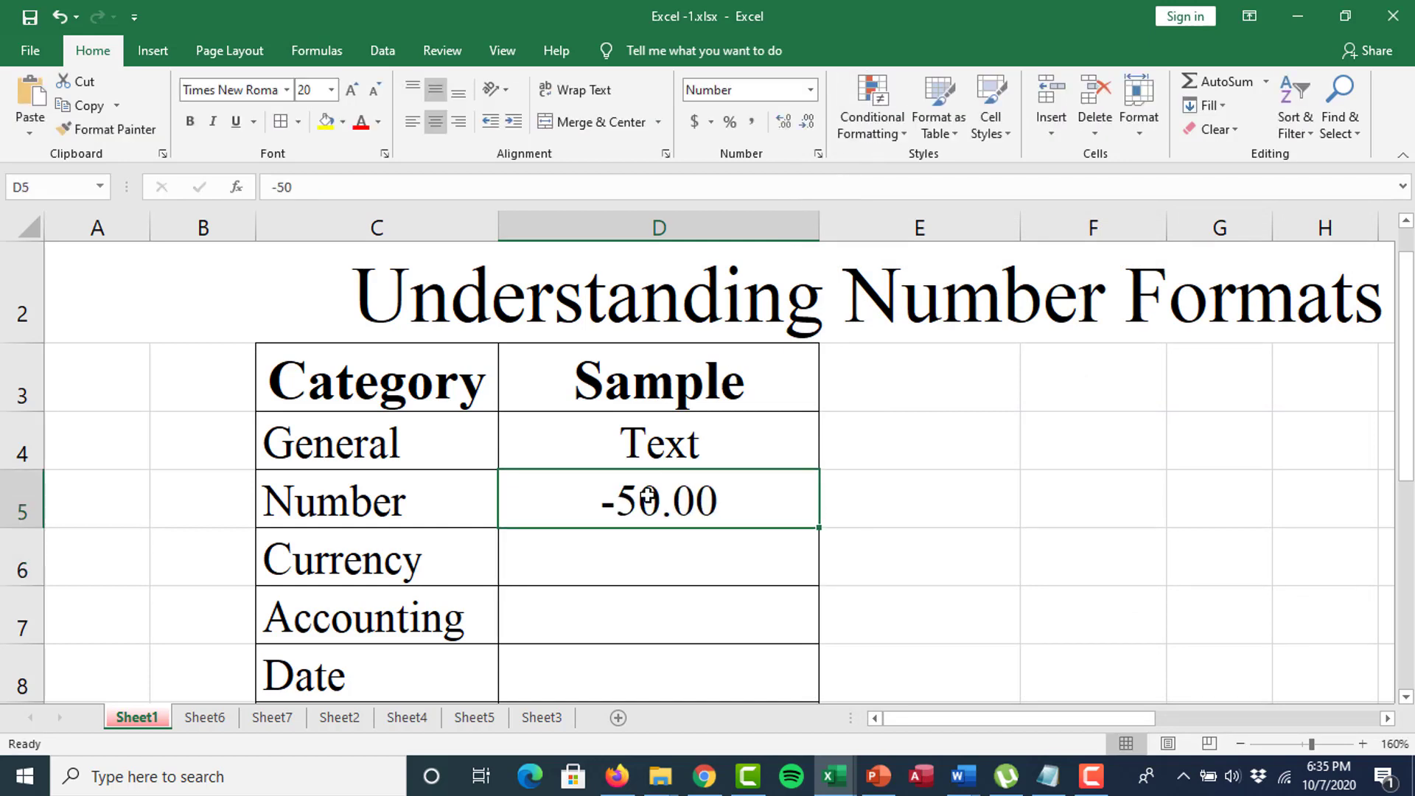
pyautogui.rightClick(648, 499)
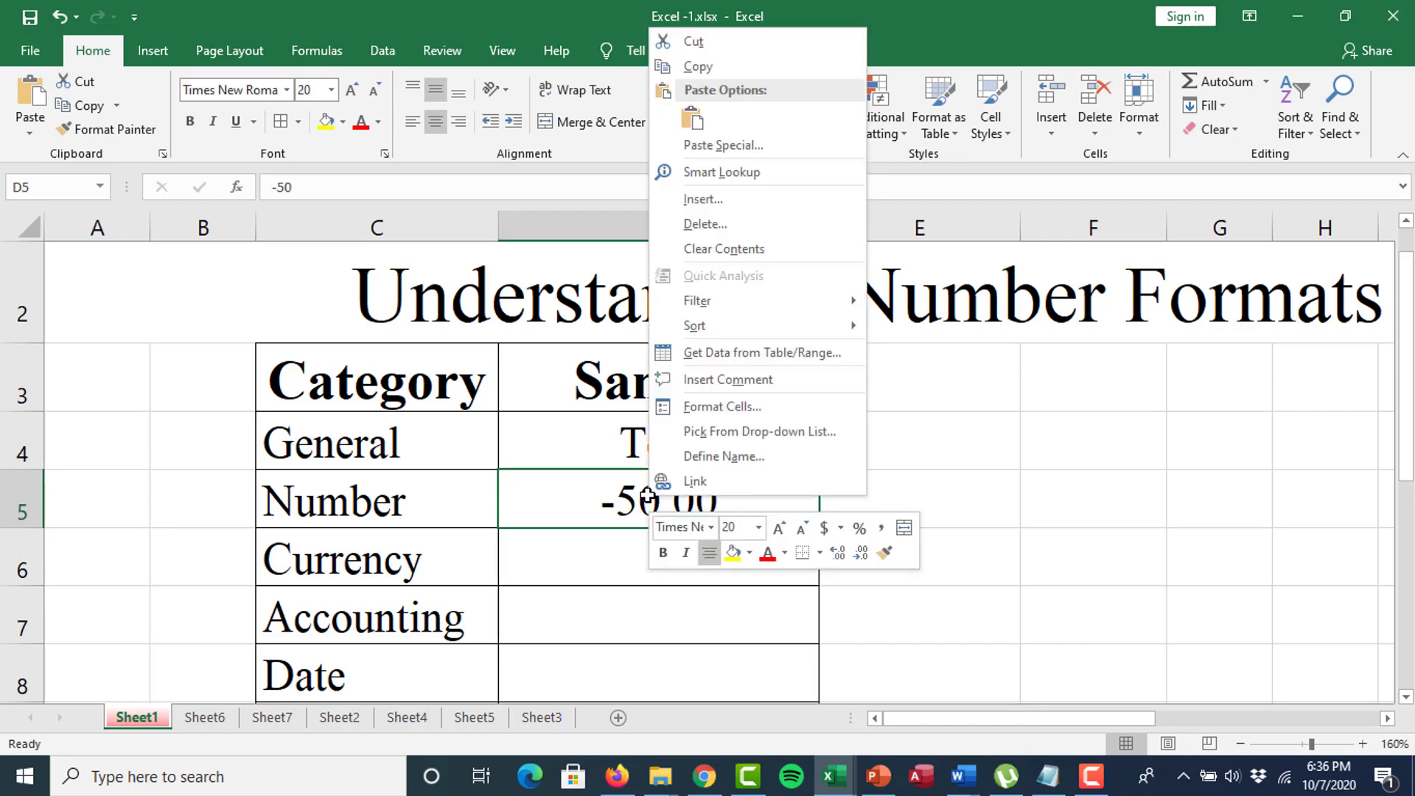
pyautogui.click(720, 406)
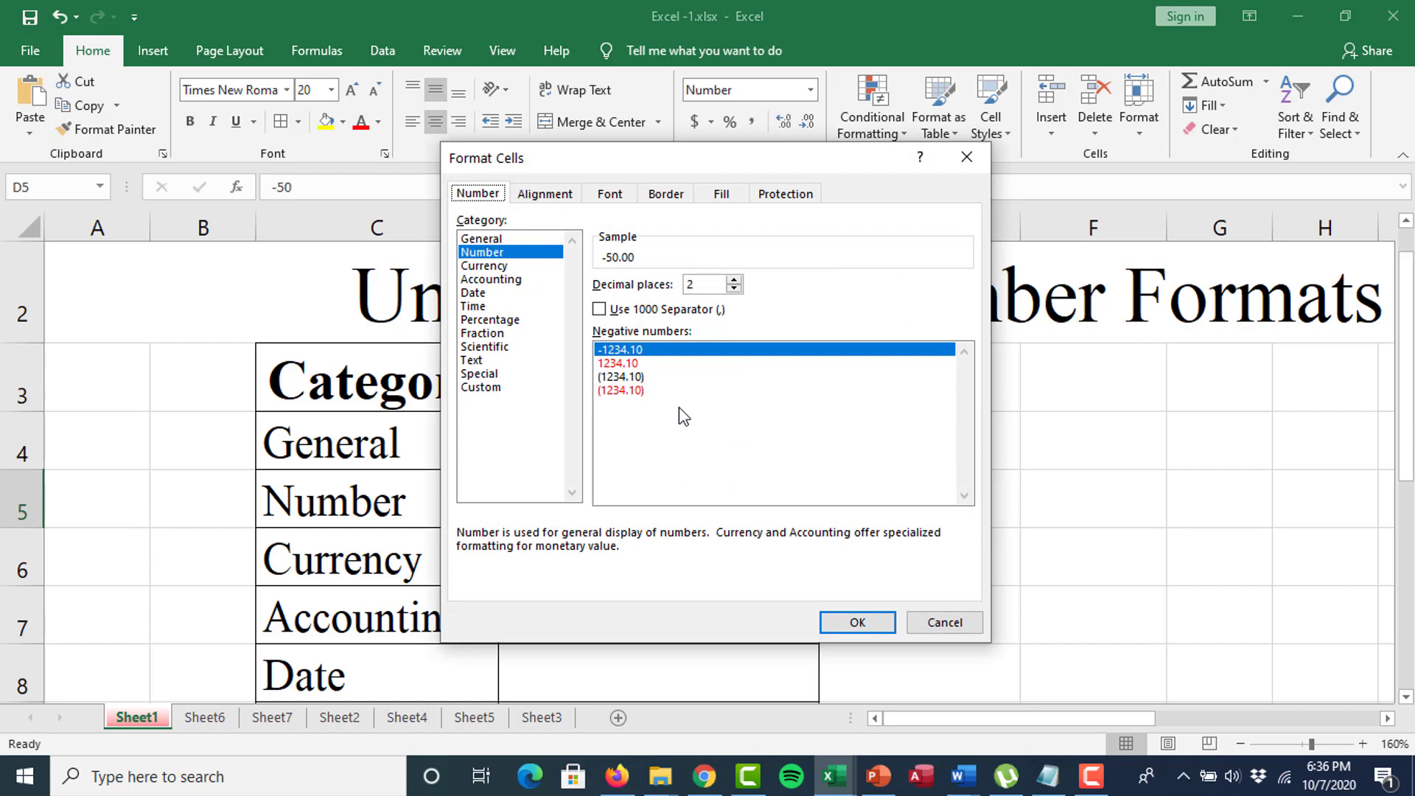
pyautogui.click(638, 364)
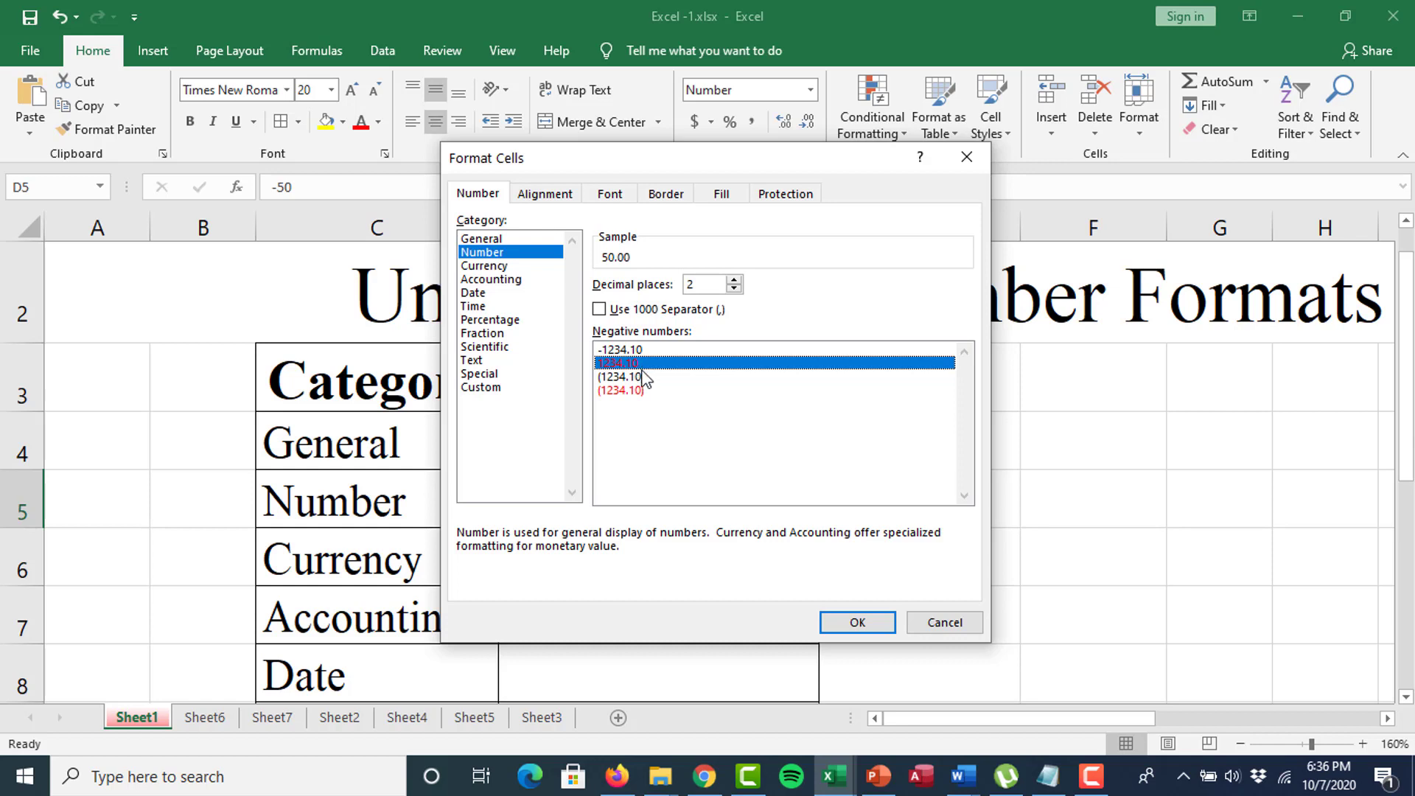
pyautogui.click(867, 624)
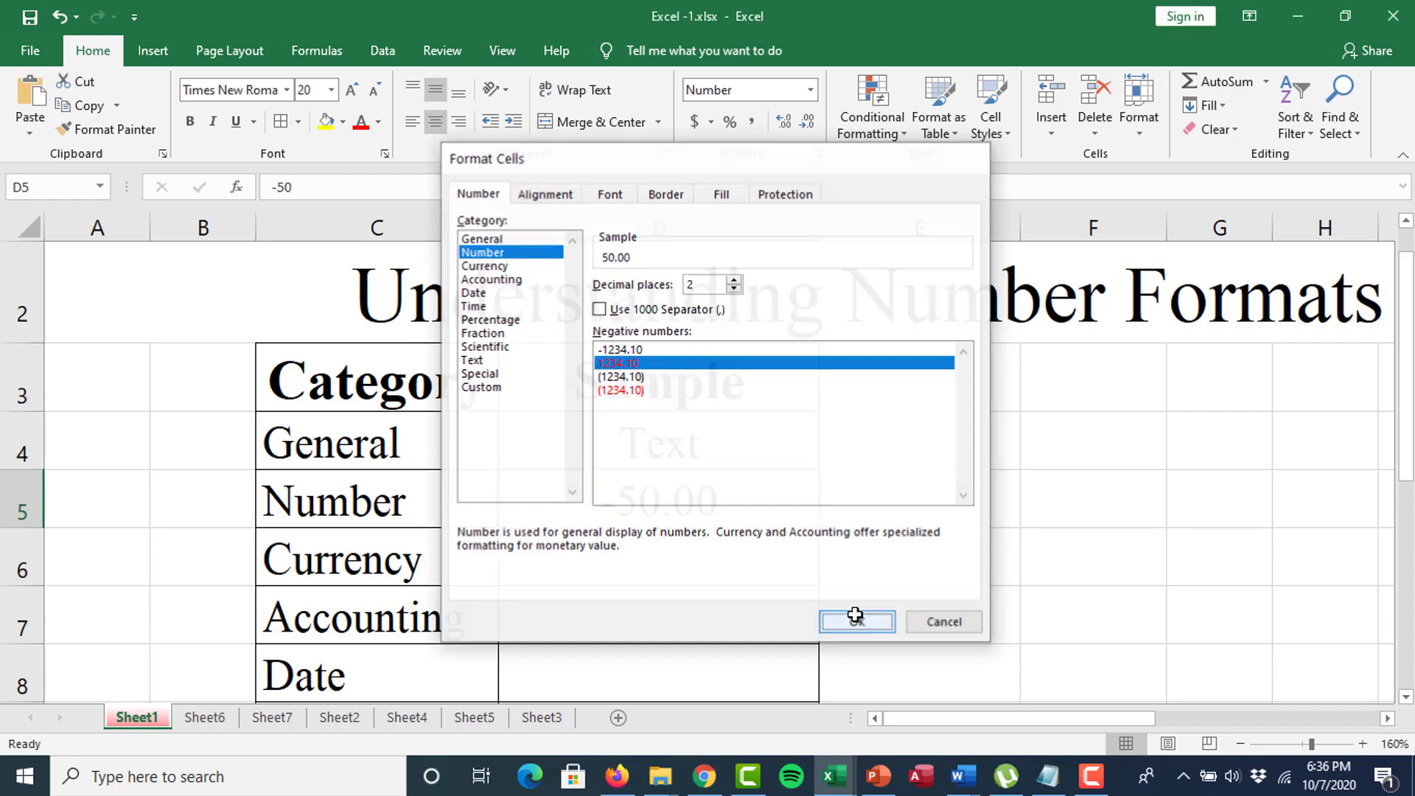
pyautogui.click(705, 572)
pyautogui.click(704, 520)
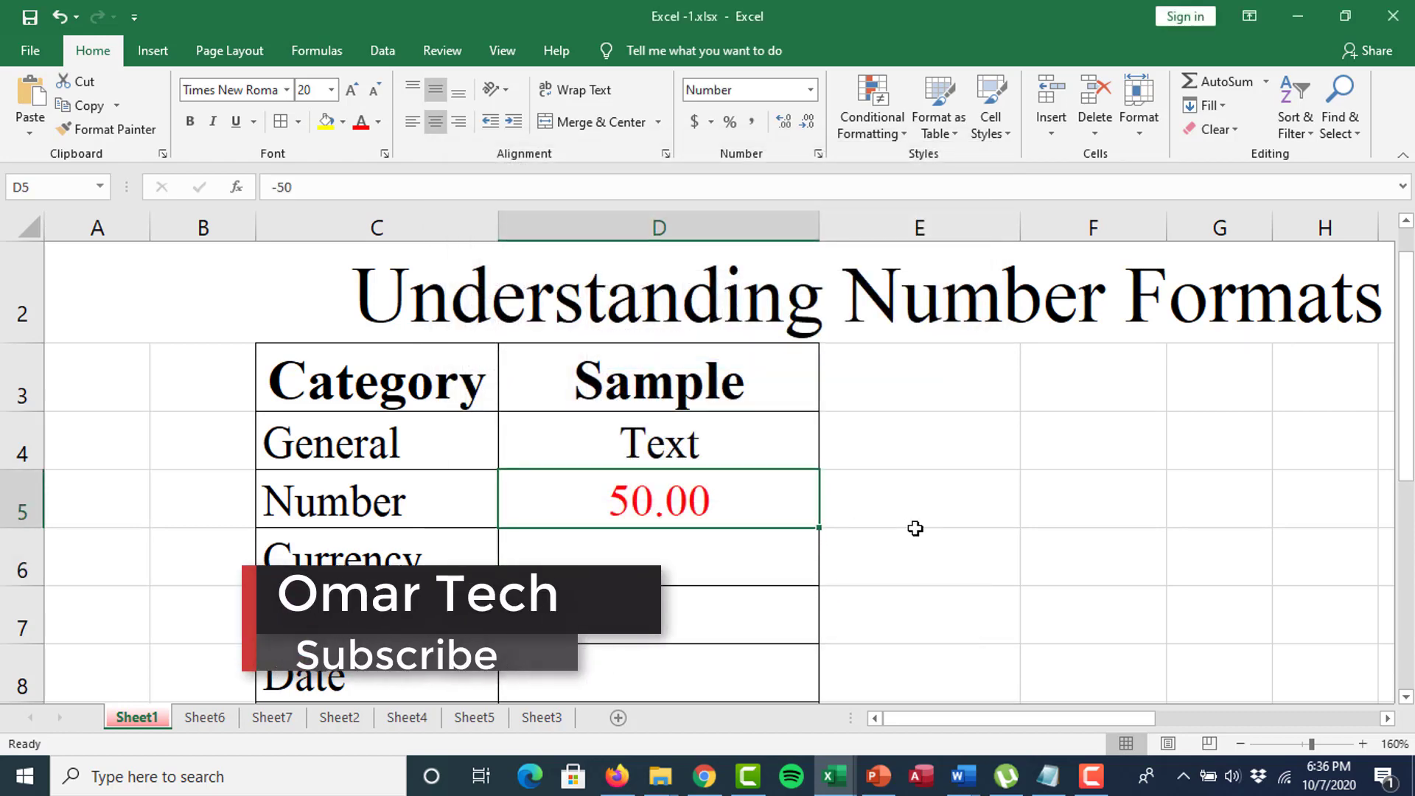
# Test the red negative format by changing cell D5 to 50 and back to -50.
pyautogui.write('50')
pyautogui.press('Return')
pyautogui.write('.')
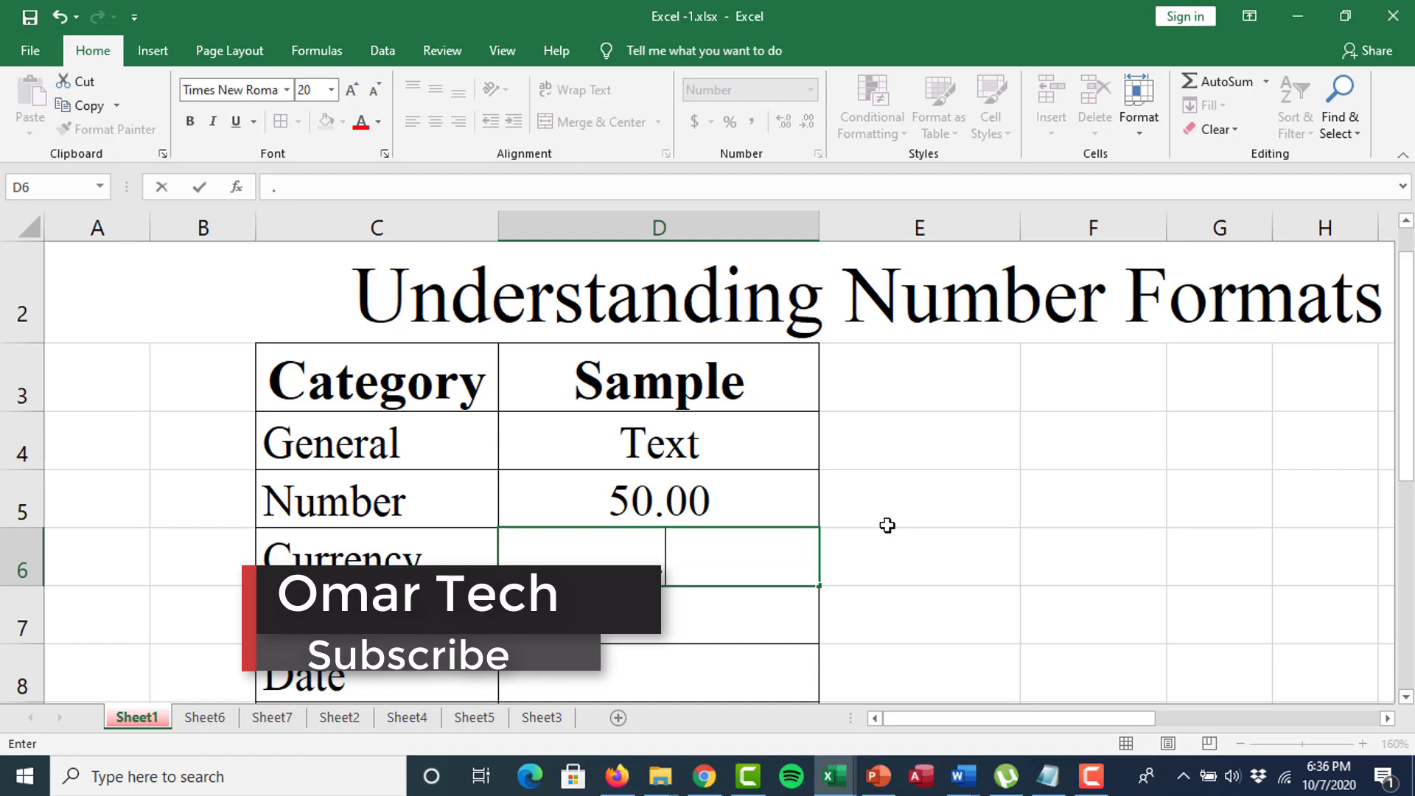
pyautogui.press('BackSpace')
pyautogui.click(779, 498)
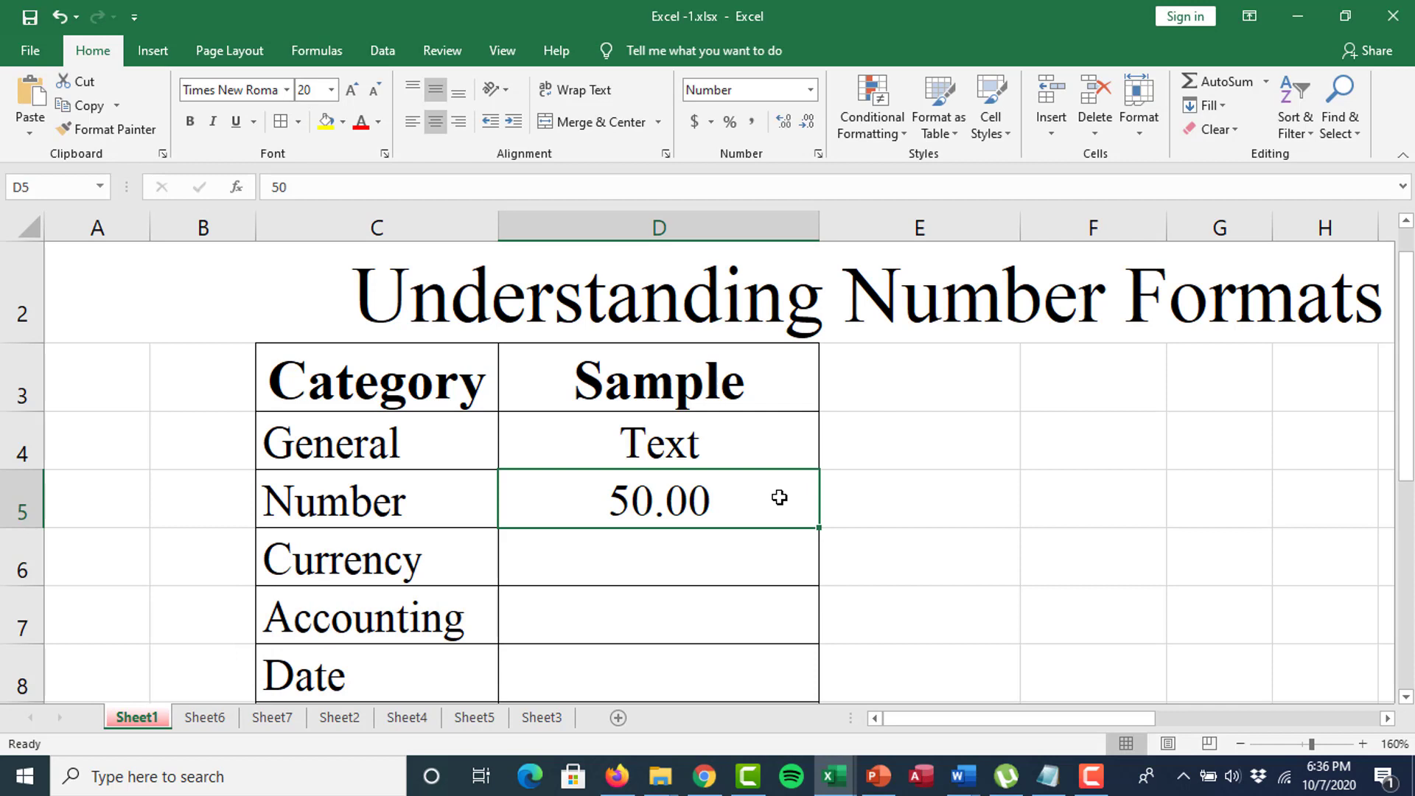
pyautogui.write('-50')
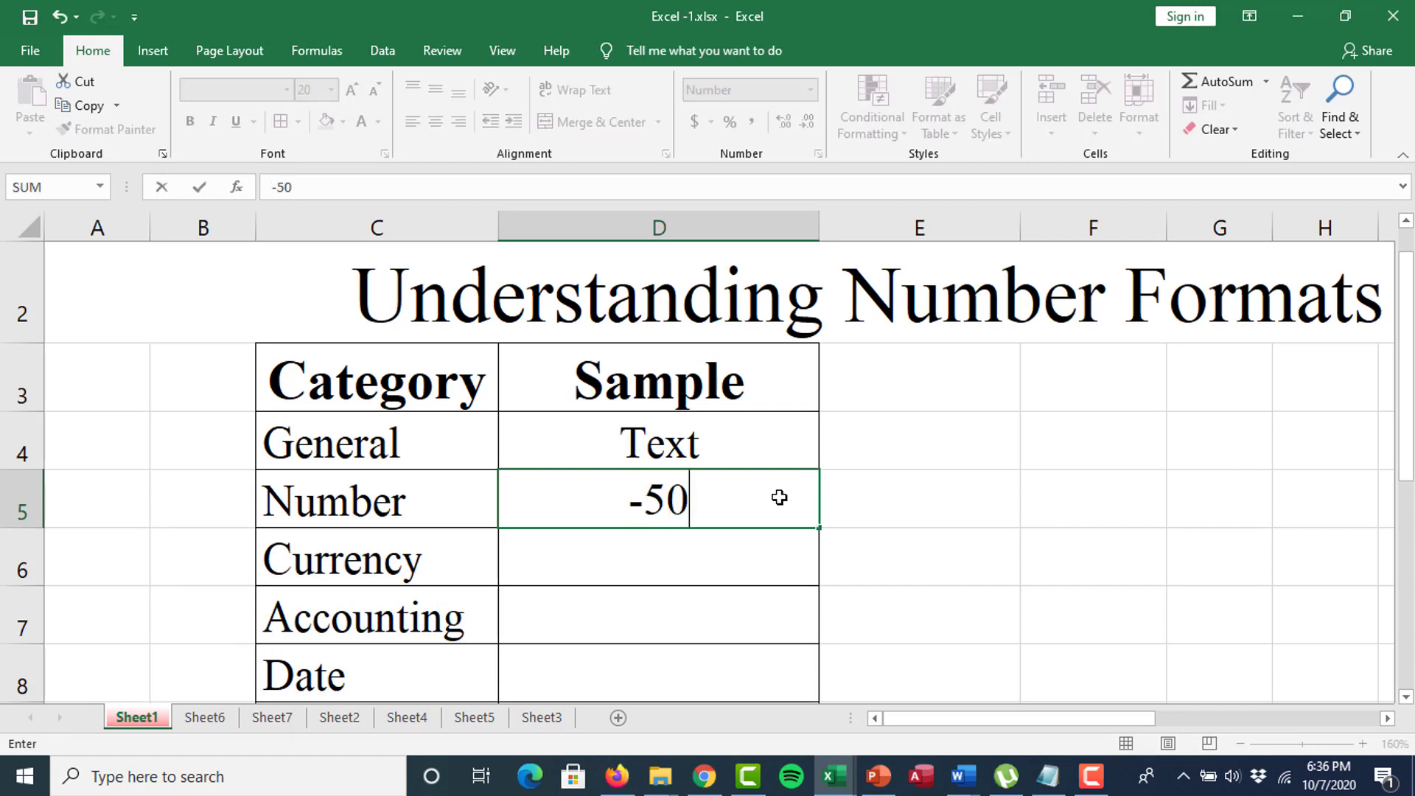
pyautogui.press('Return')
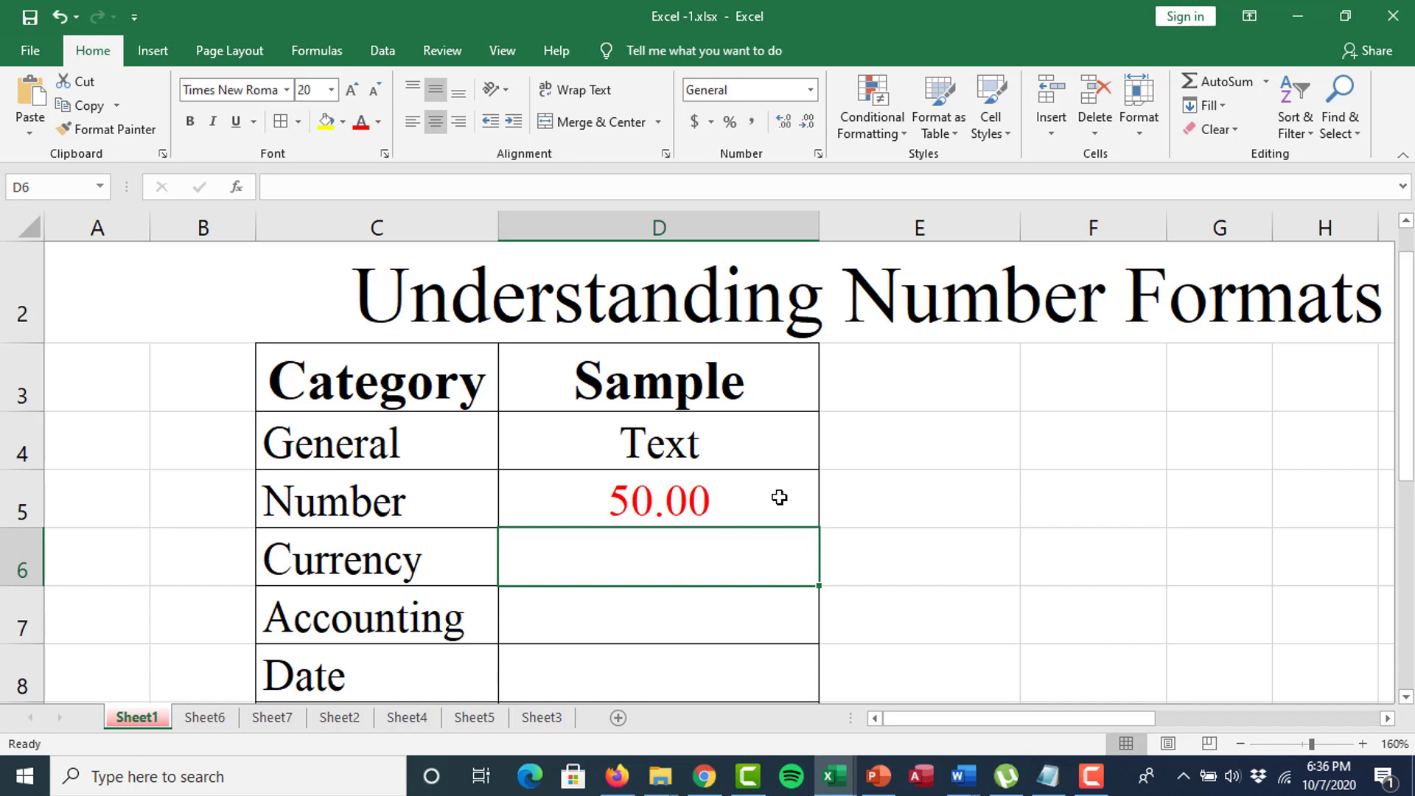
pyautogui.click(779, 497)
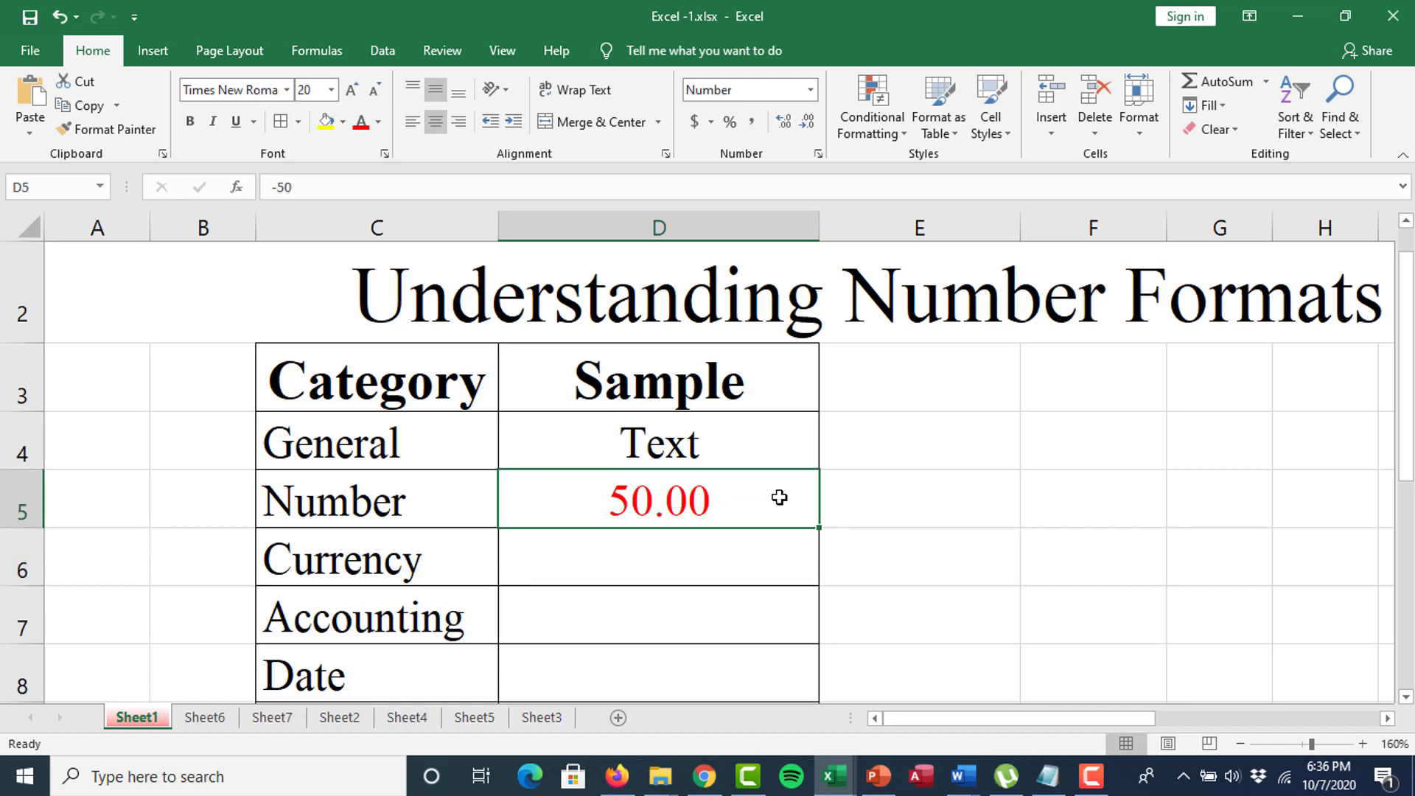
# Enter 50 in cell E5 and compare its stored value with that of cell D5.
pyautogui.click(894, 512)
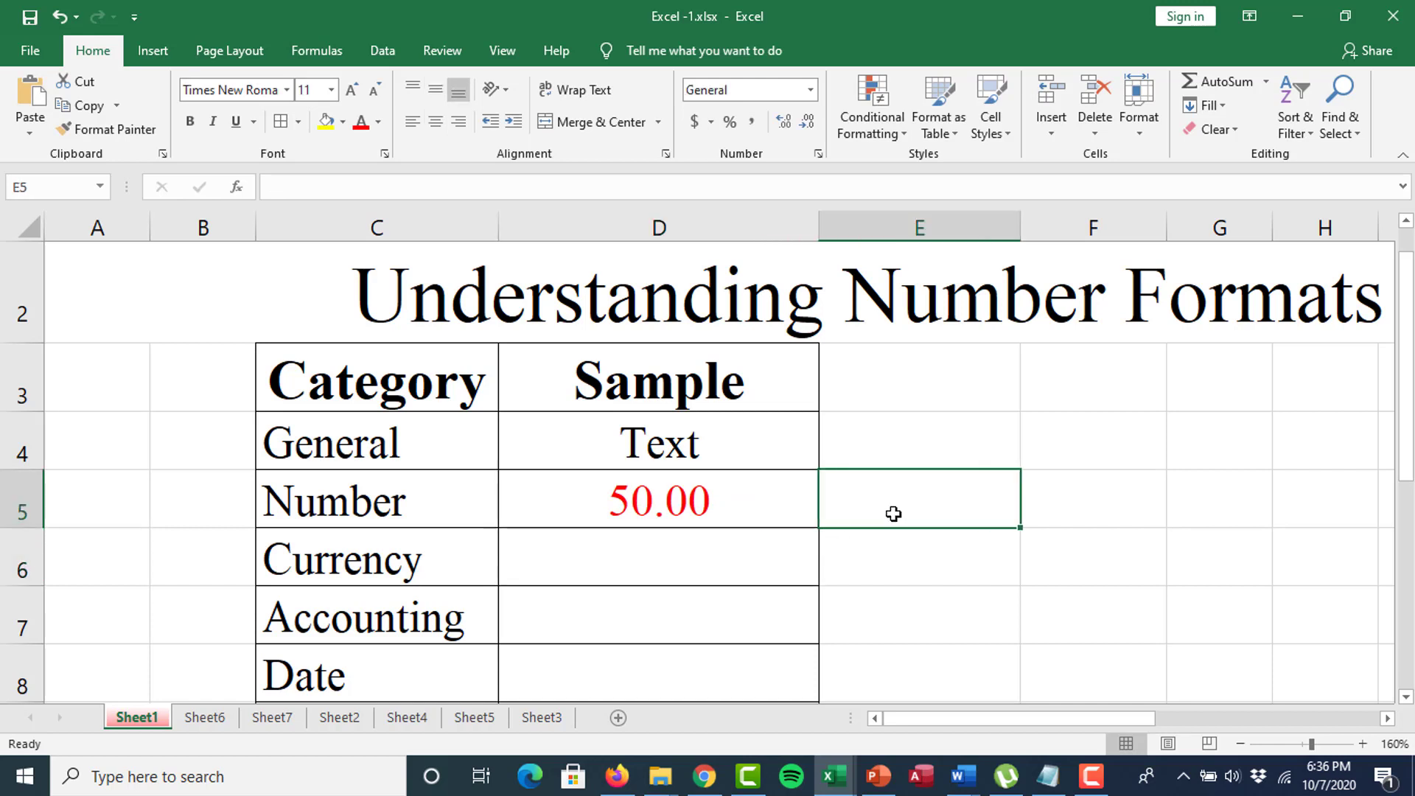
pyautogui.write('50')
pyautogui.press('Return')
pyautogui.click(894, 512)
pyautogui.click(689, 506)
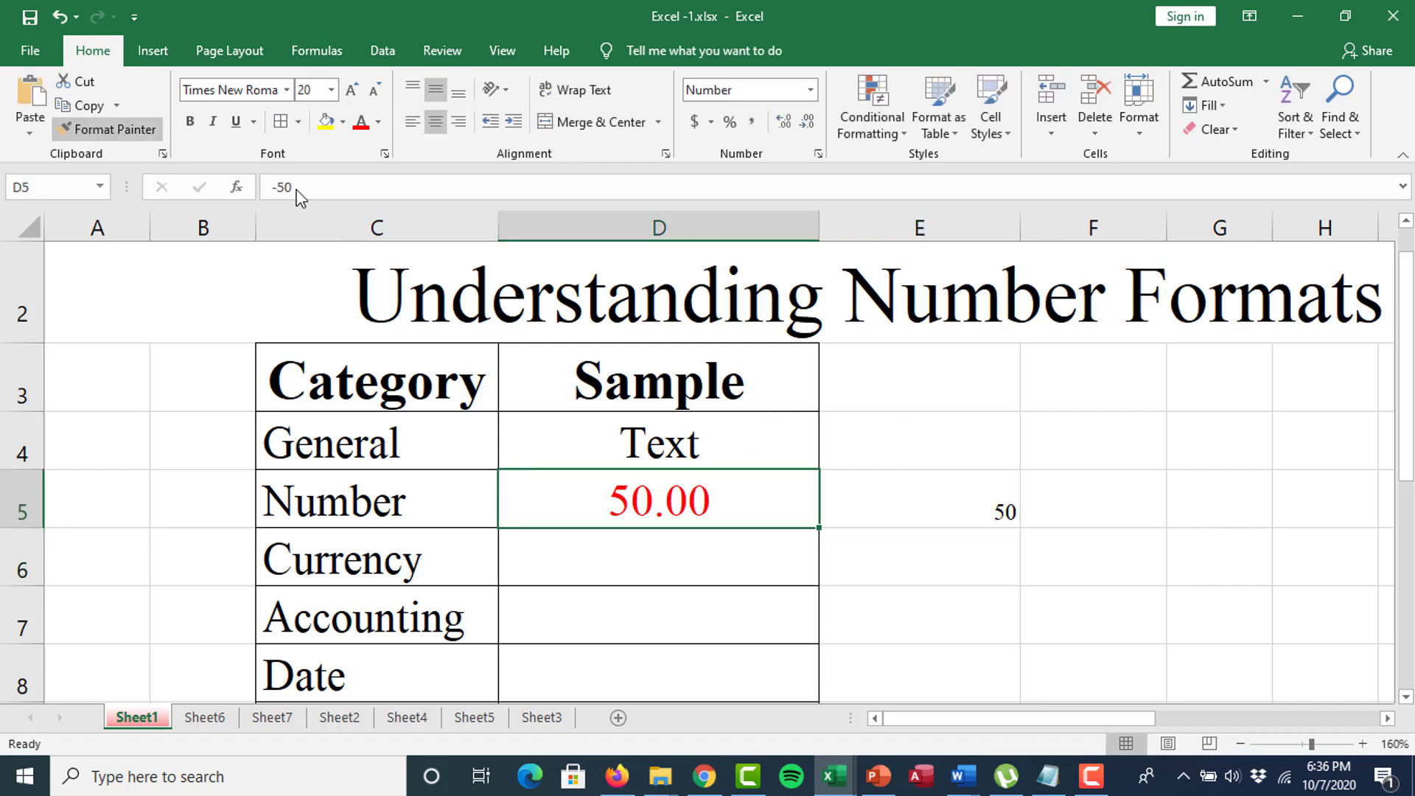
pyautogui.click(894, 516)
# Change the negative number style of cell D5 to black parentheses, (1234.10).
pyautogui.click(729, 499)
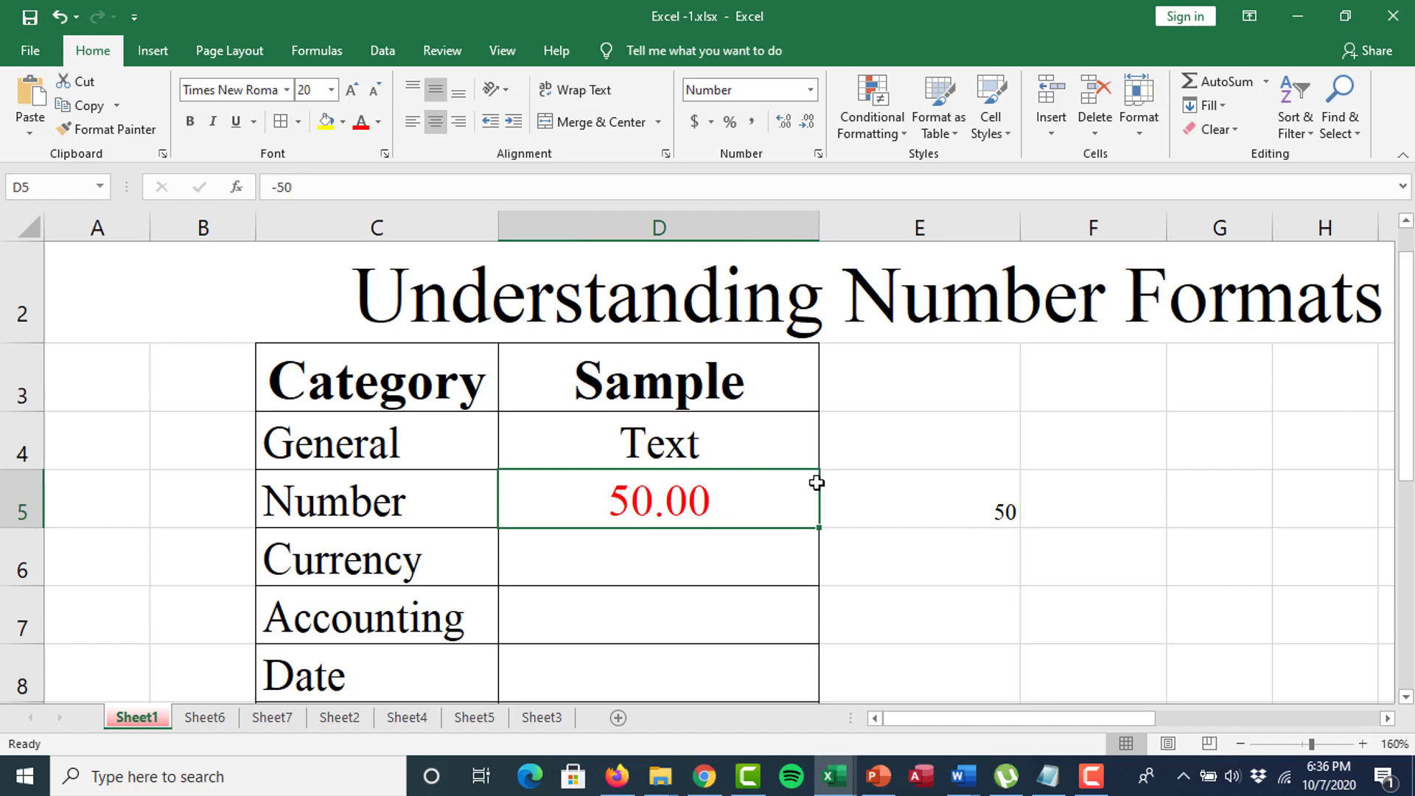
pyautogui.click(818, 153)
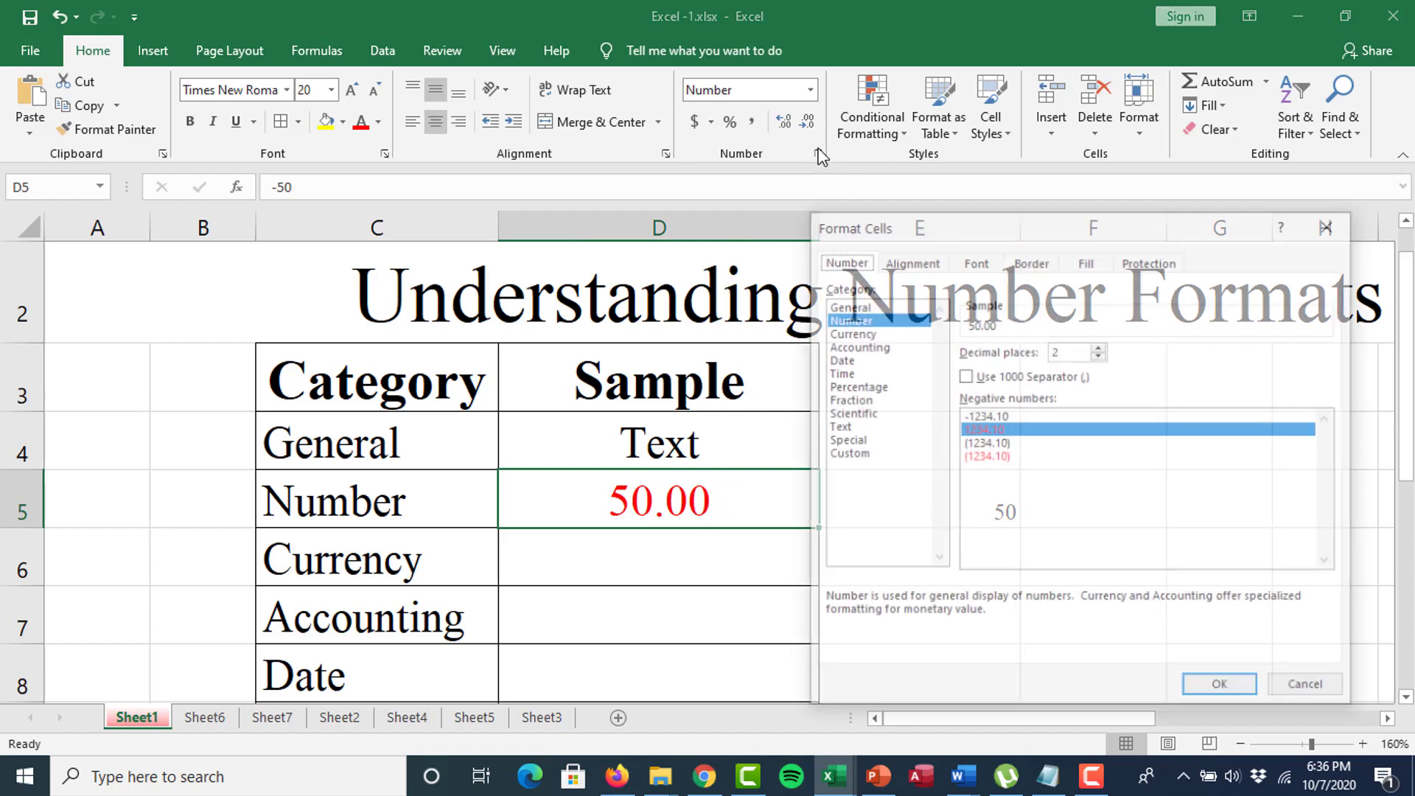
pyautogui.click(1002, 443)
pyautogui.click(1213, 688)
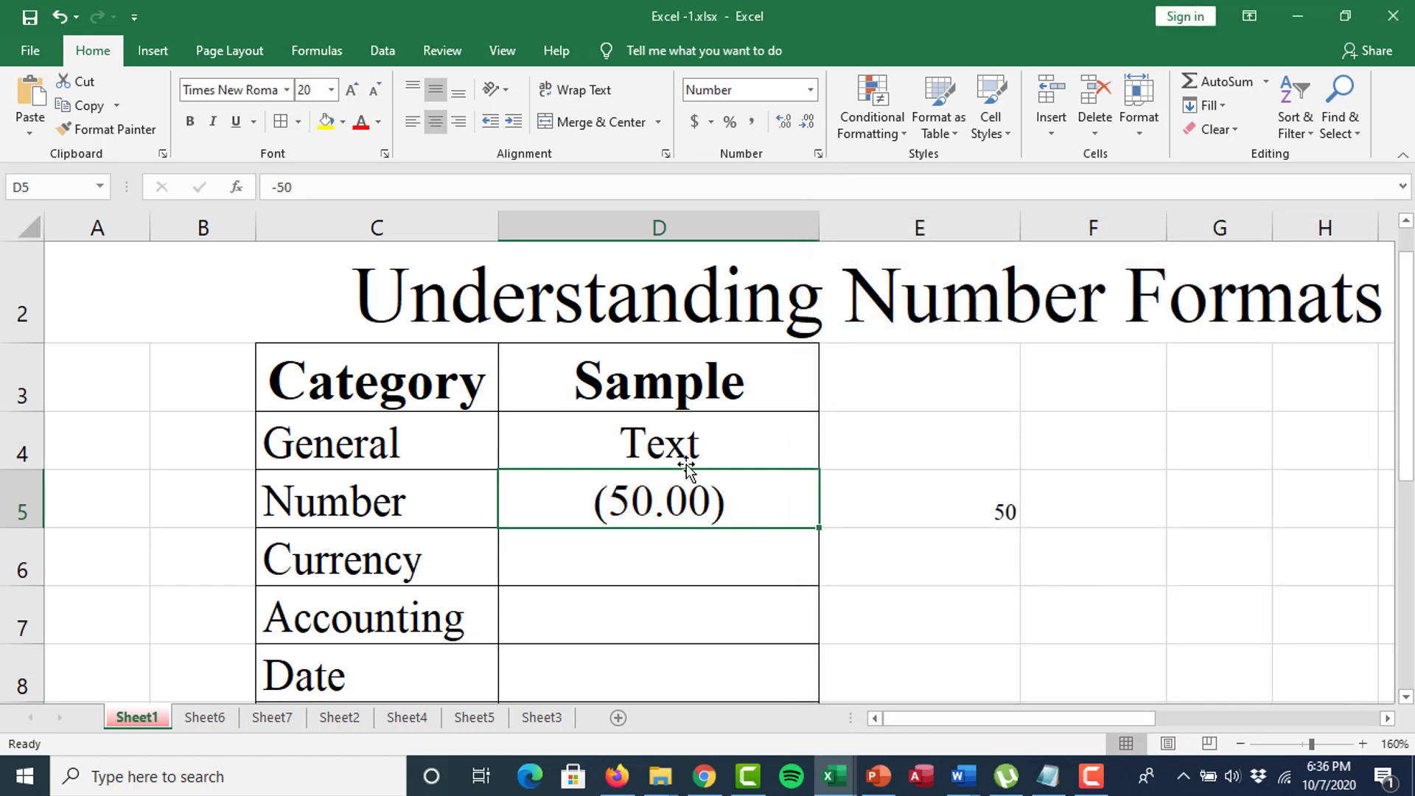
# Test the parentheses format by replacing cell D5 with 50 and restoring it to -50.
pyautogui.write('50')
pyautogui.press('Return')
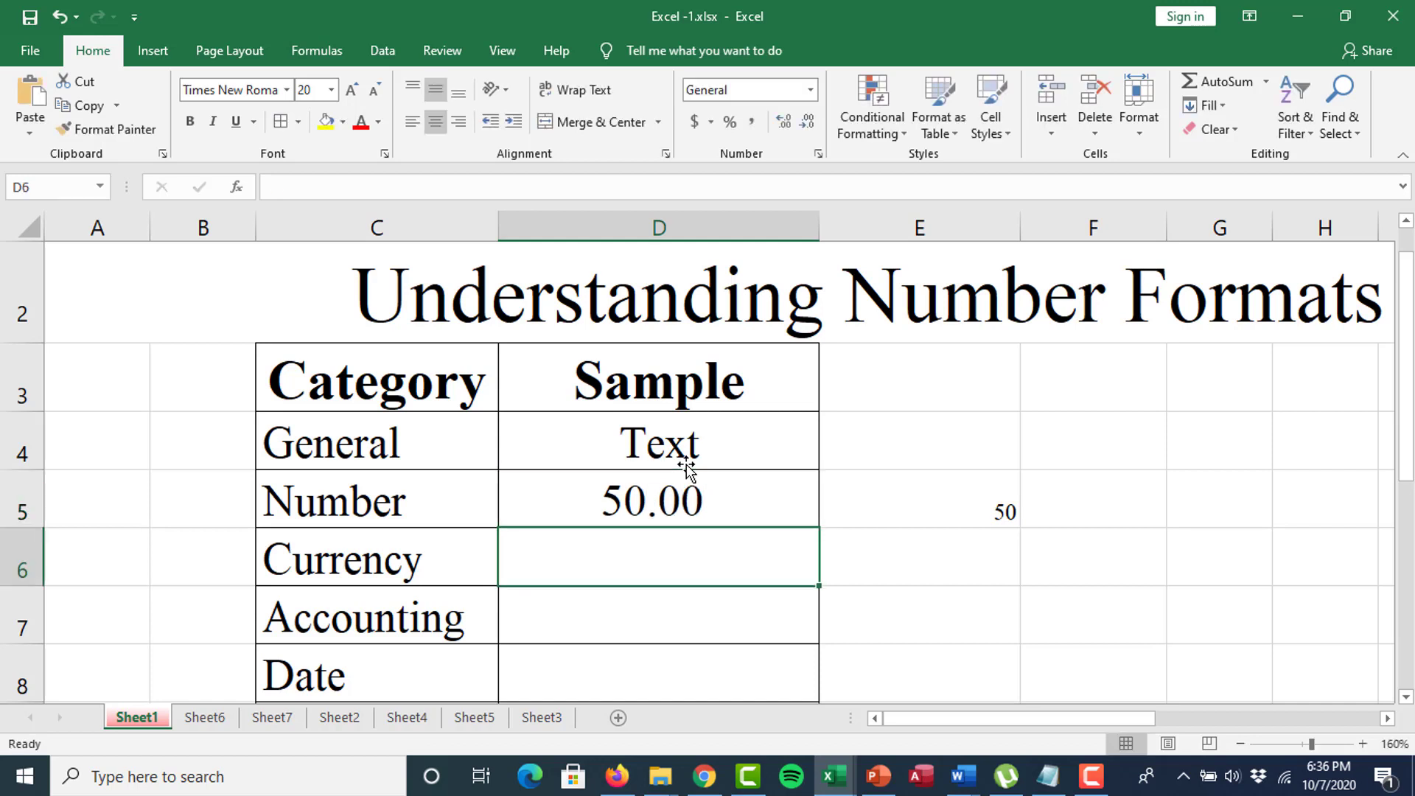
pyautogui.click(638, 498)
pyautogui.write('-50')
pyautogui.press('Return')
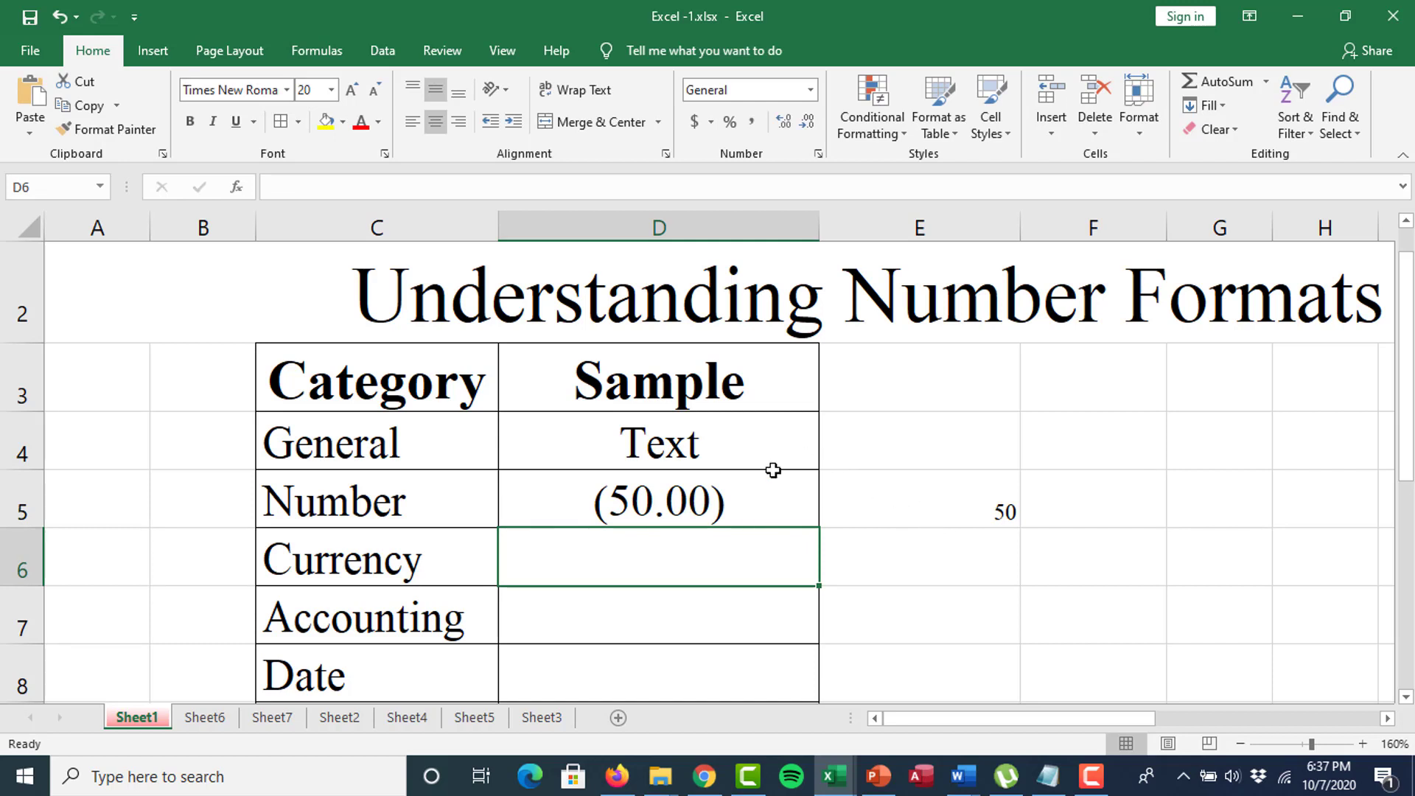
pyautogui.click(723, 501)
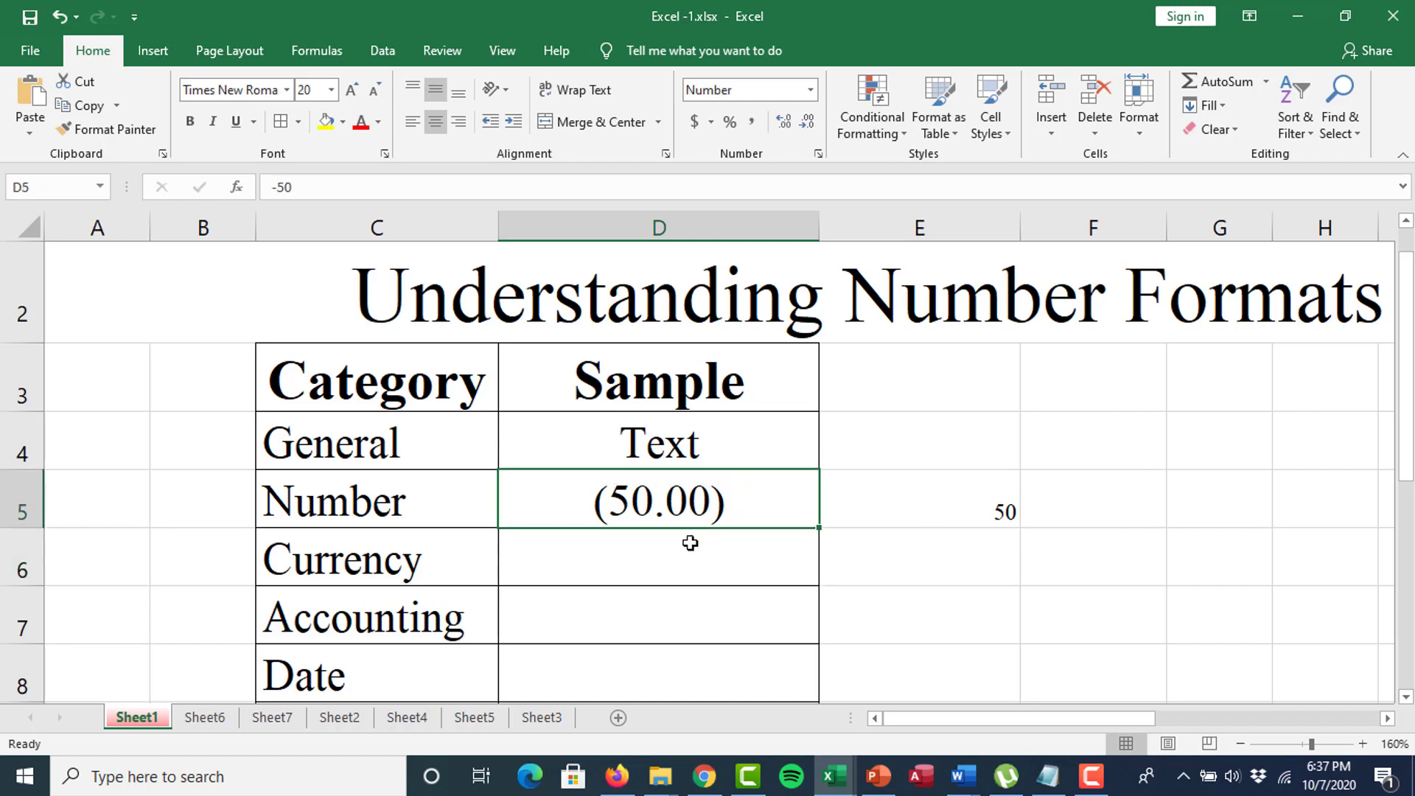
# Enter 50 as the Currency sample in cell D6.
pyautogui.click(664, 558)
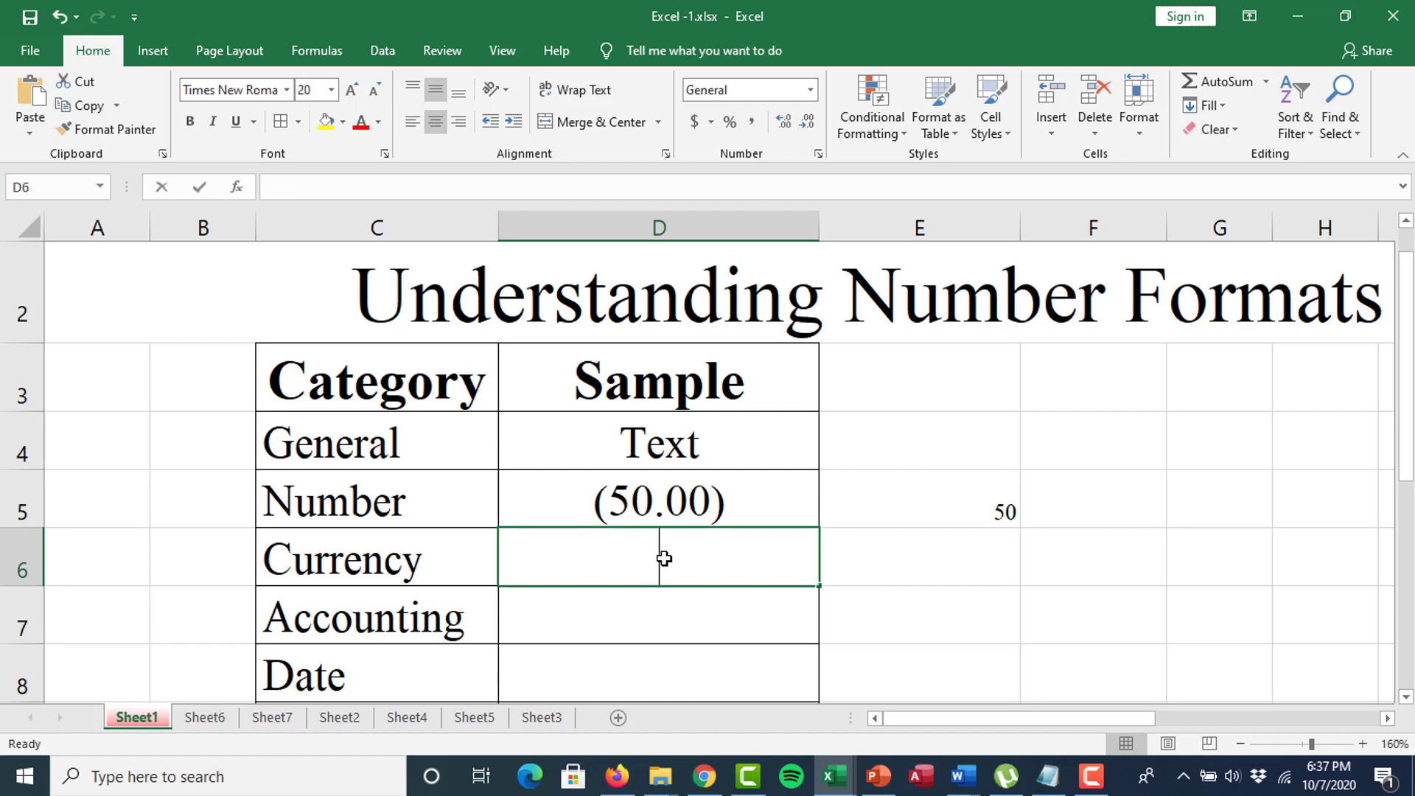
pyautogui.write('50')
pyautogui.press('Return')
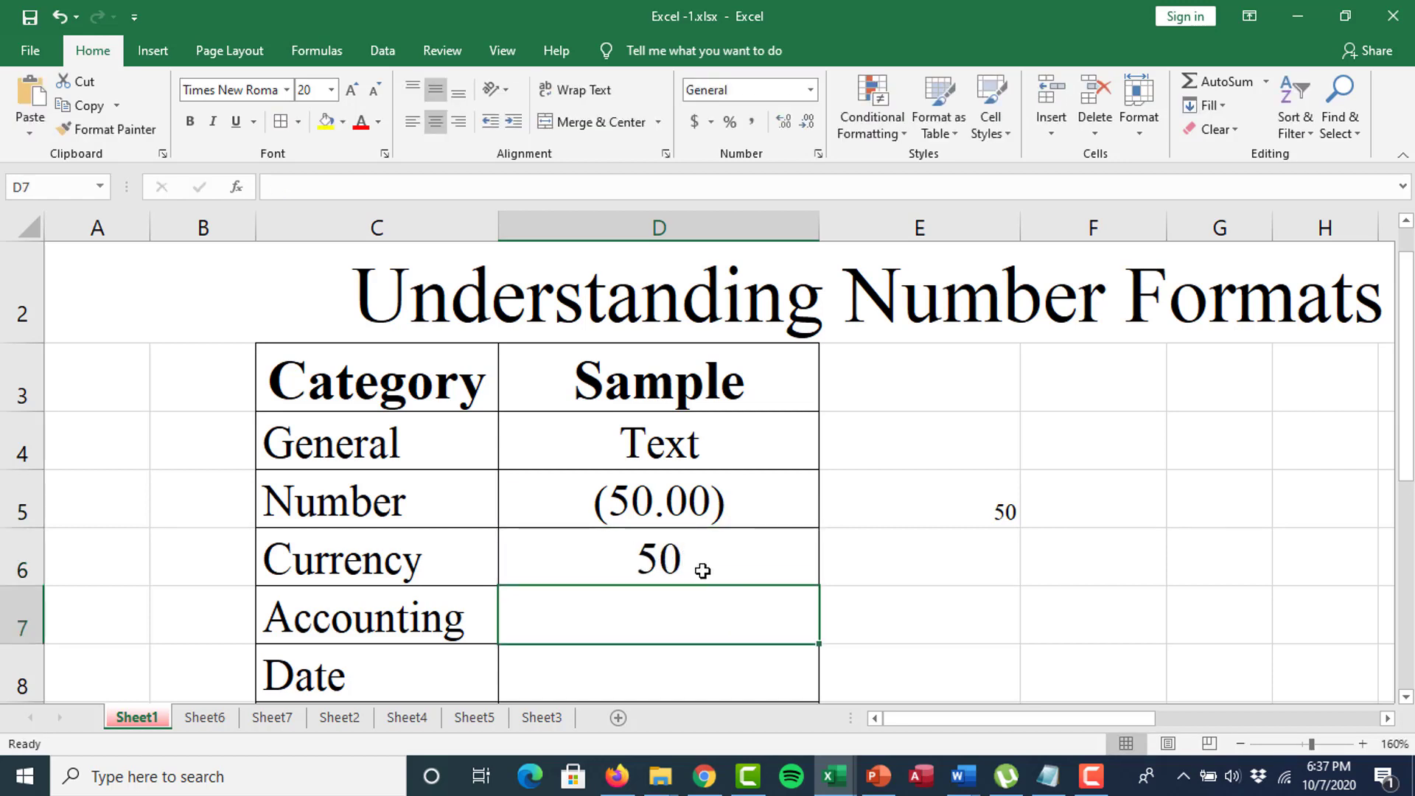
# Format cell D6 as Currency with two decimal places and the $ symbol.
pyautogui.click(704, 565)
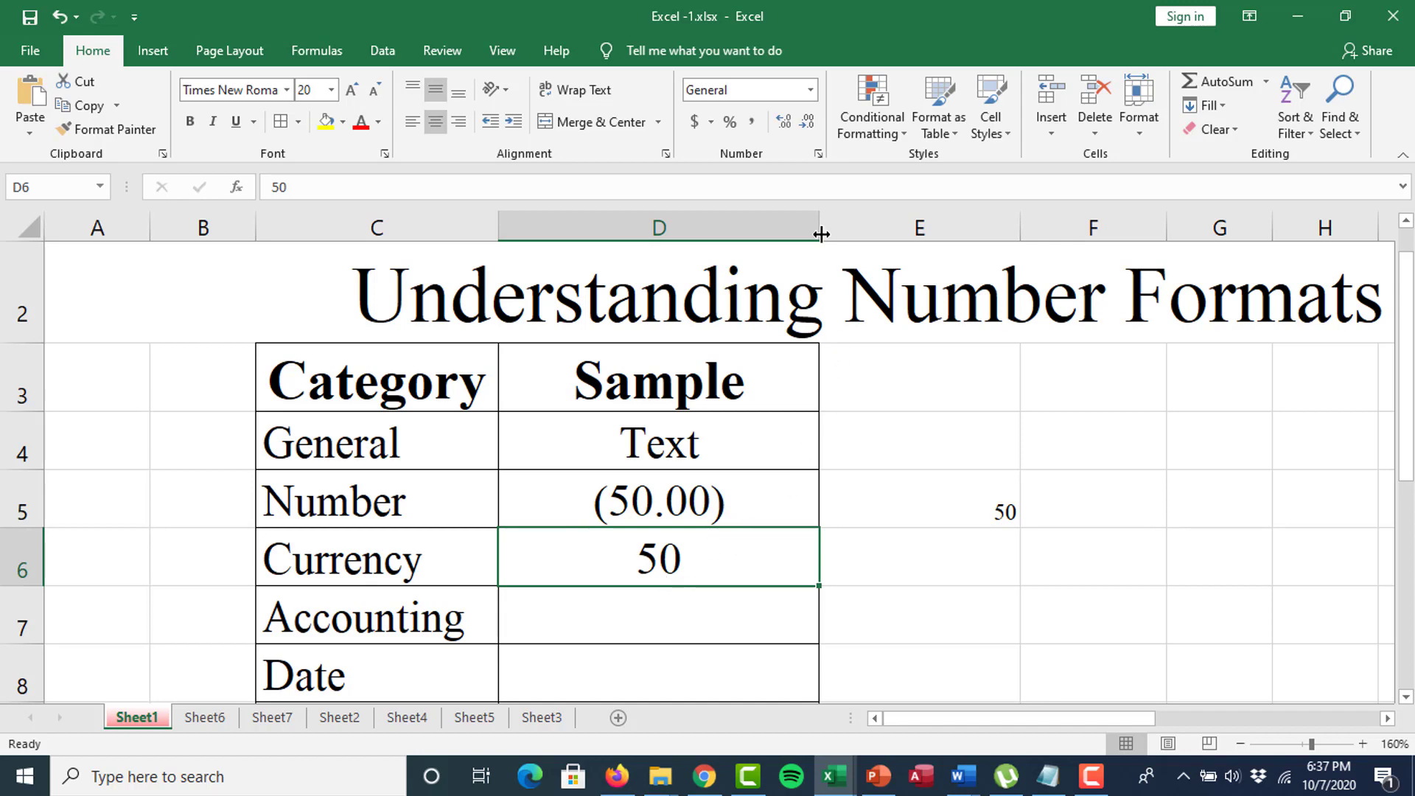
pyautogui.click(818, 153)
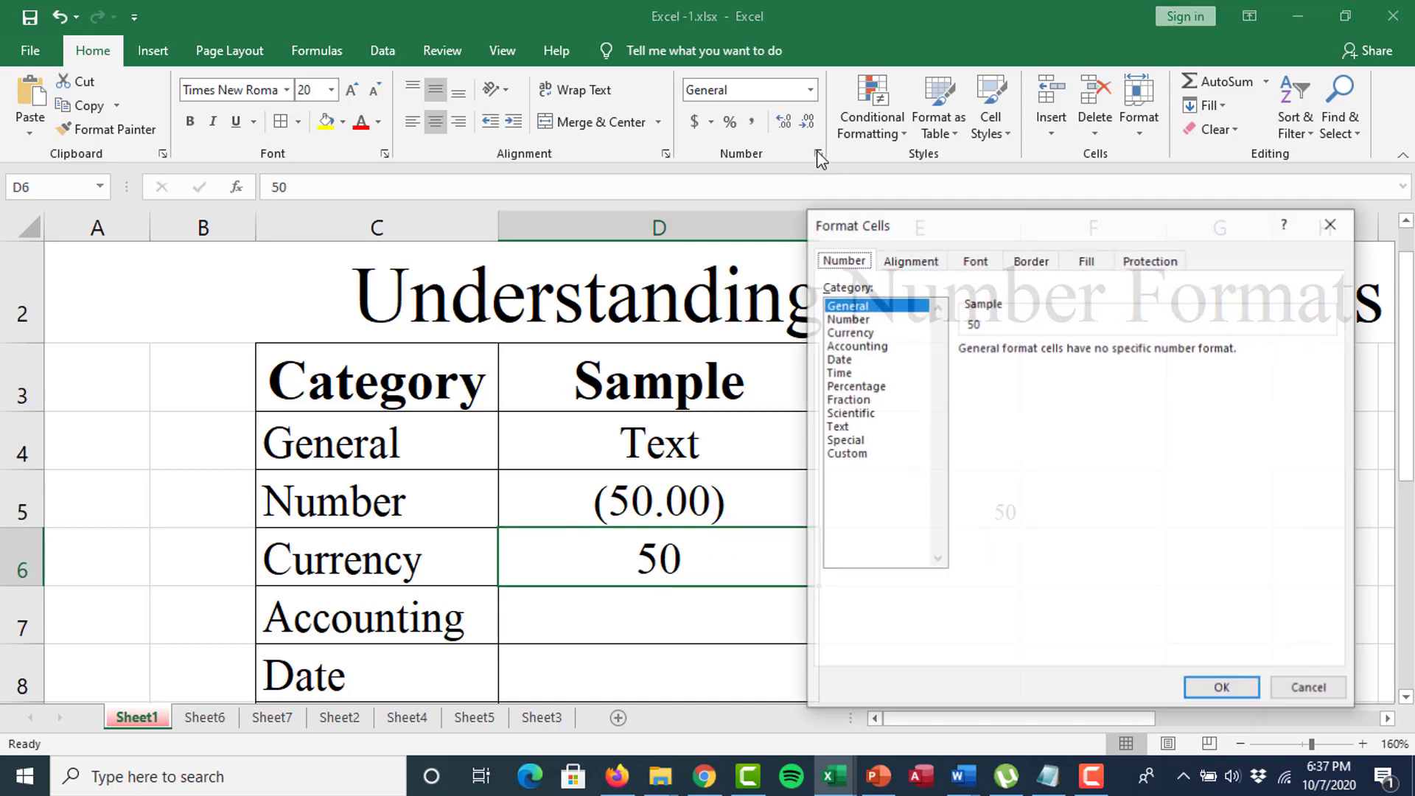
pyautogui.click(860, 333)
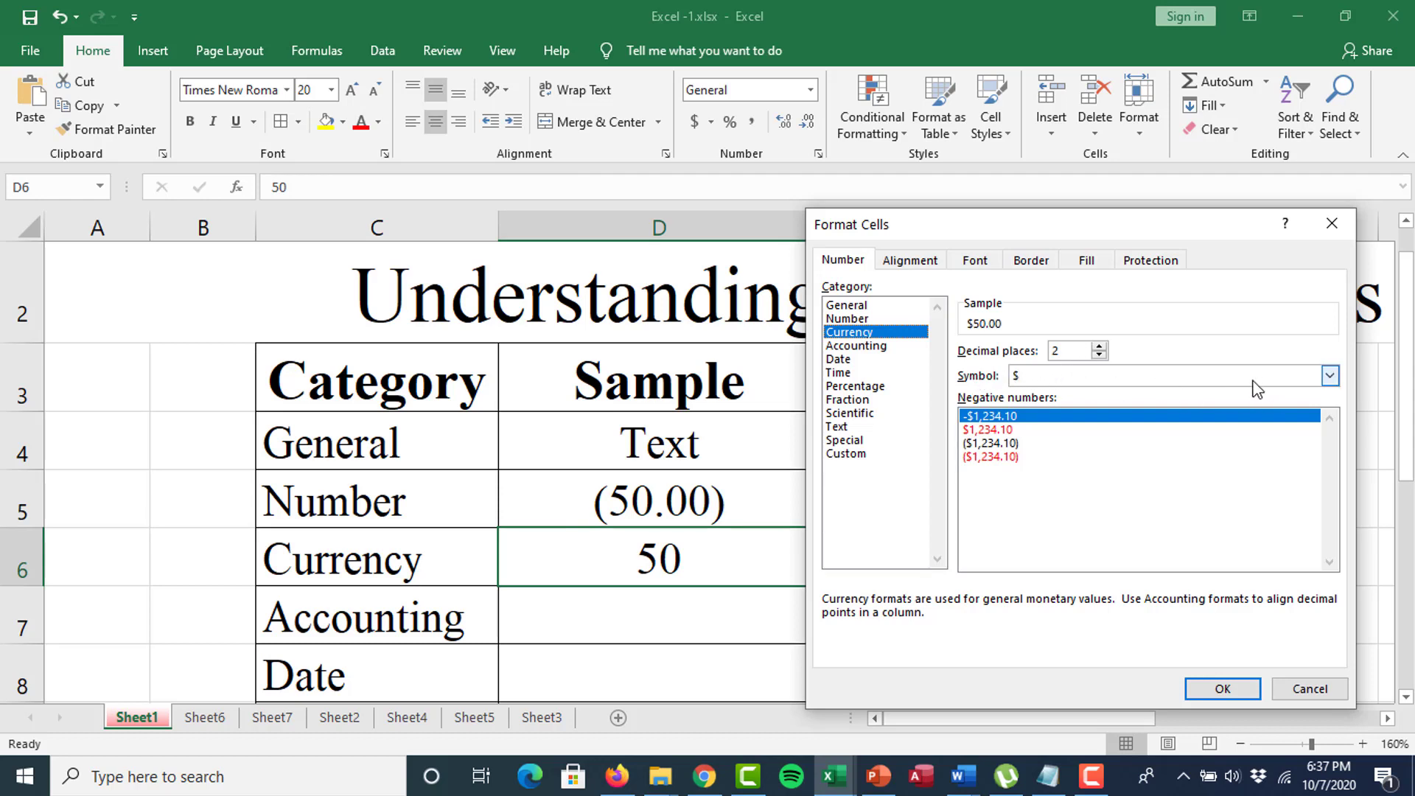
pyautogui.click(1209, 685)
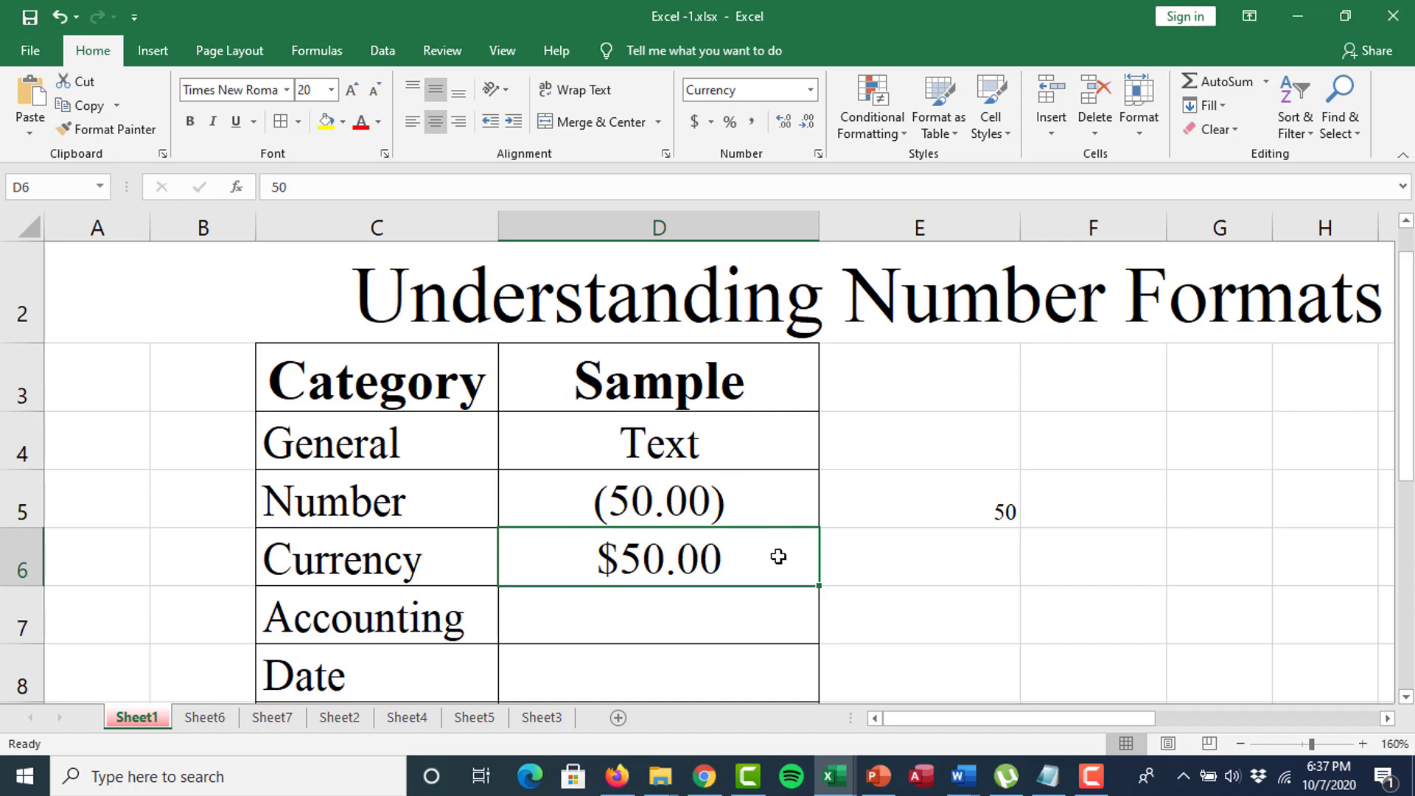
# Change the currency symbol of cell D6 to BDT, keeping two decimal places.
pyautogui.click(817, 153)
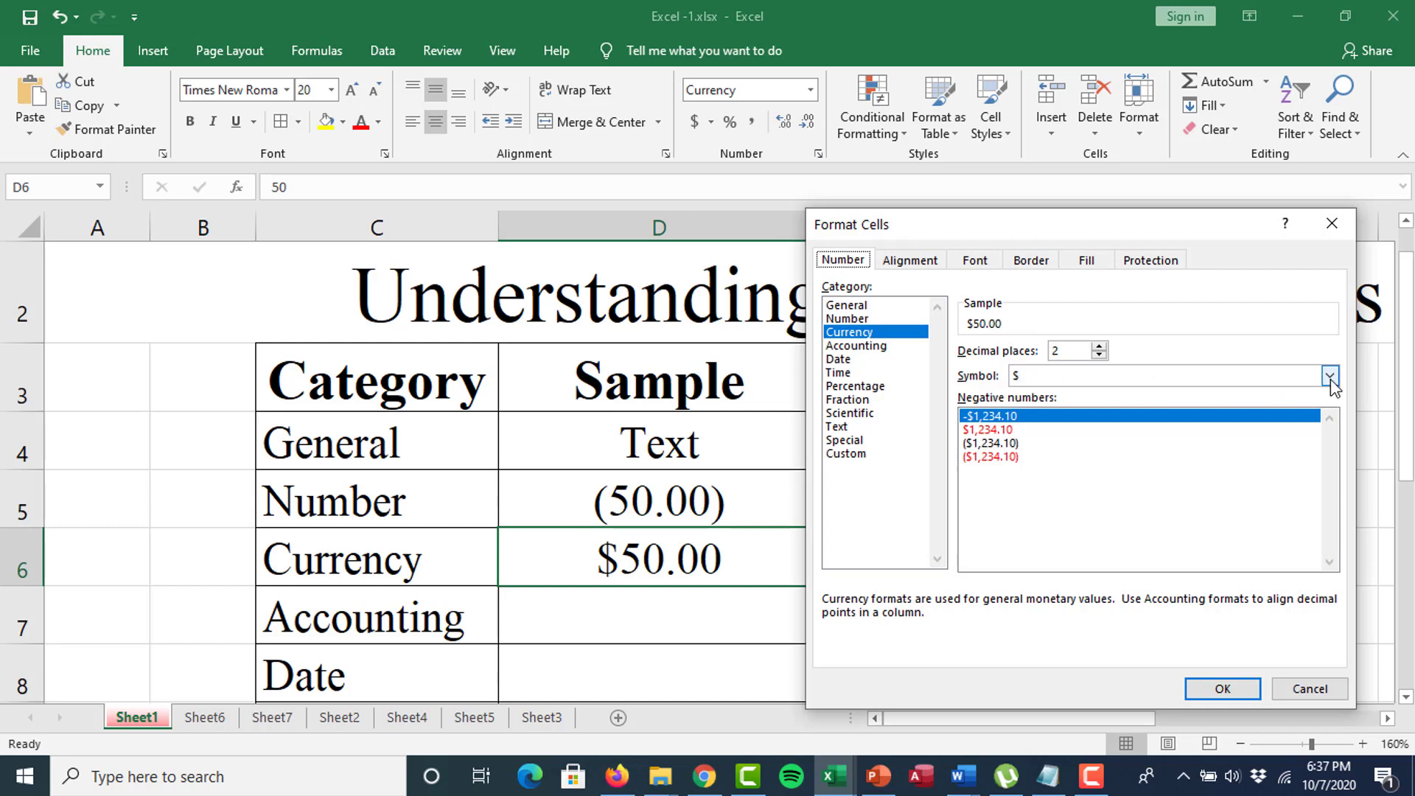
pyautogui.click(1329, 376)
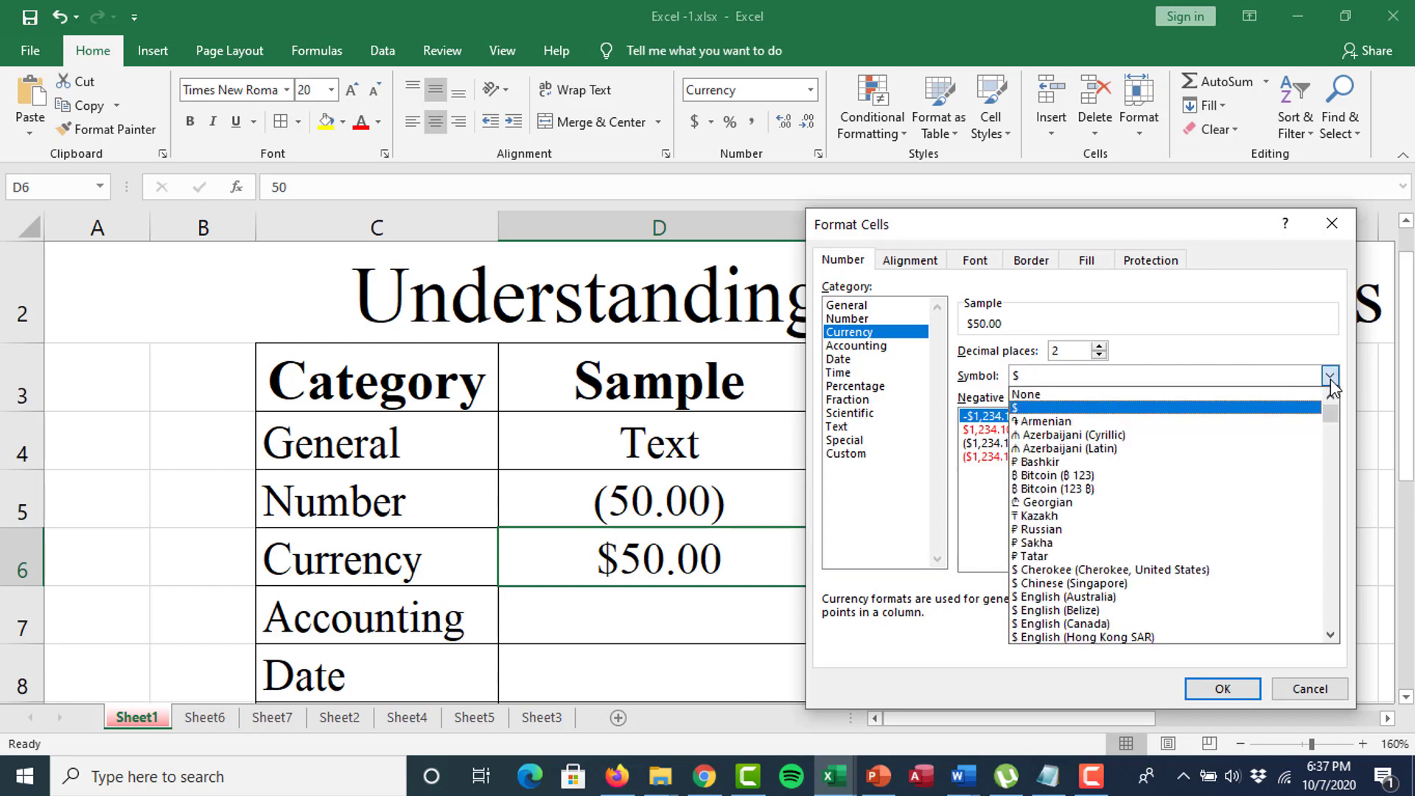
pyautogui.press('b')
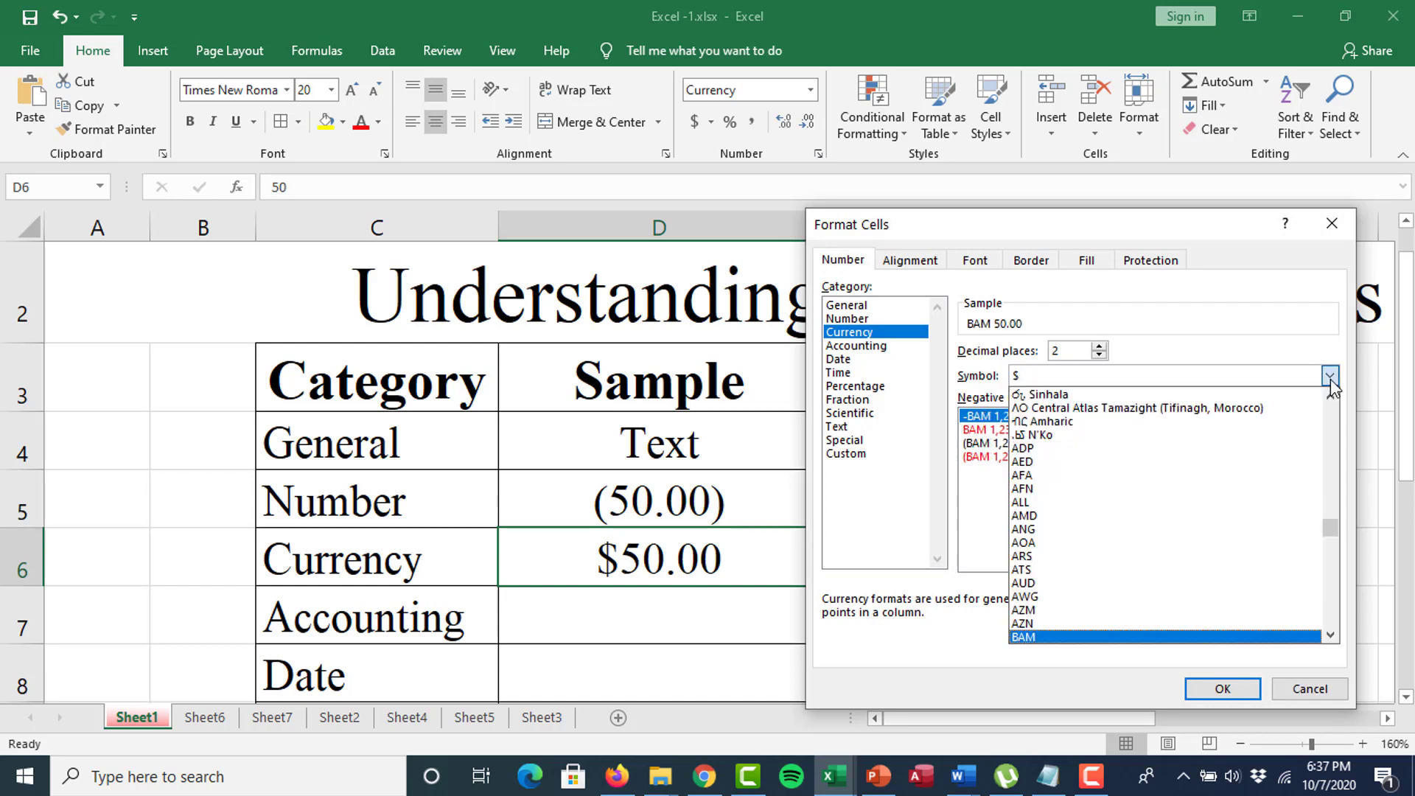
pyautogui.press('d')
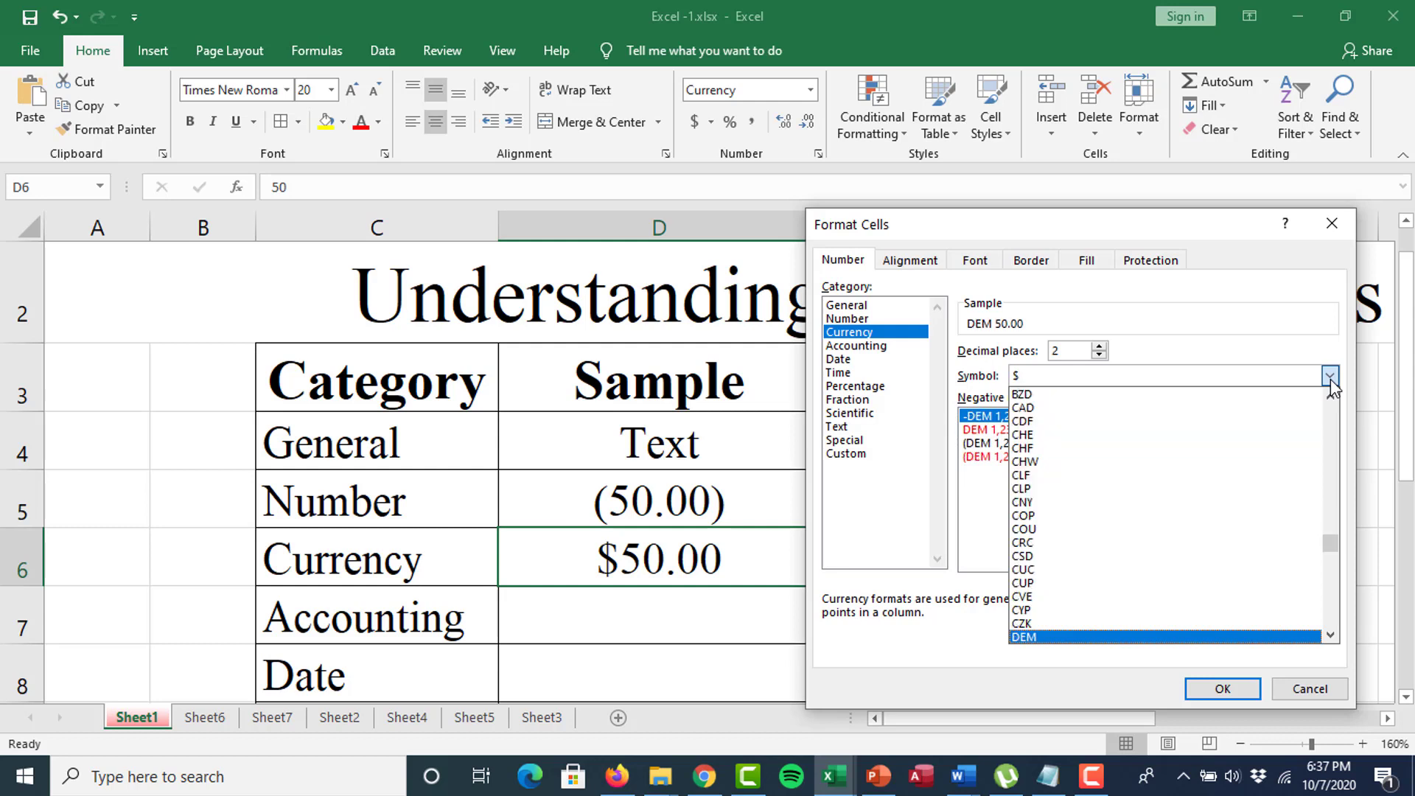
pyautogui.press('t')
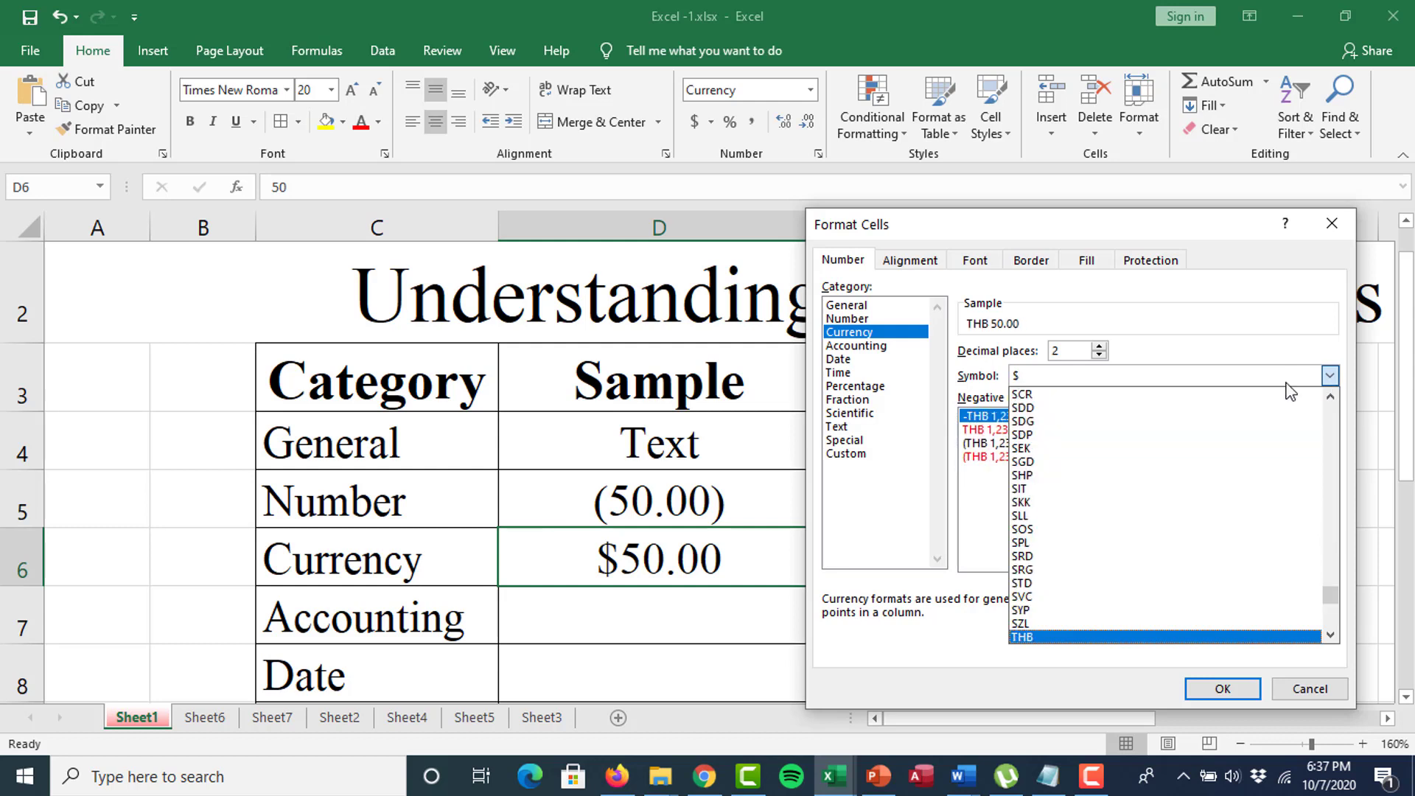
pyautogui.press('b')
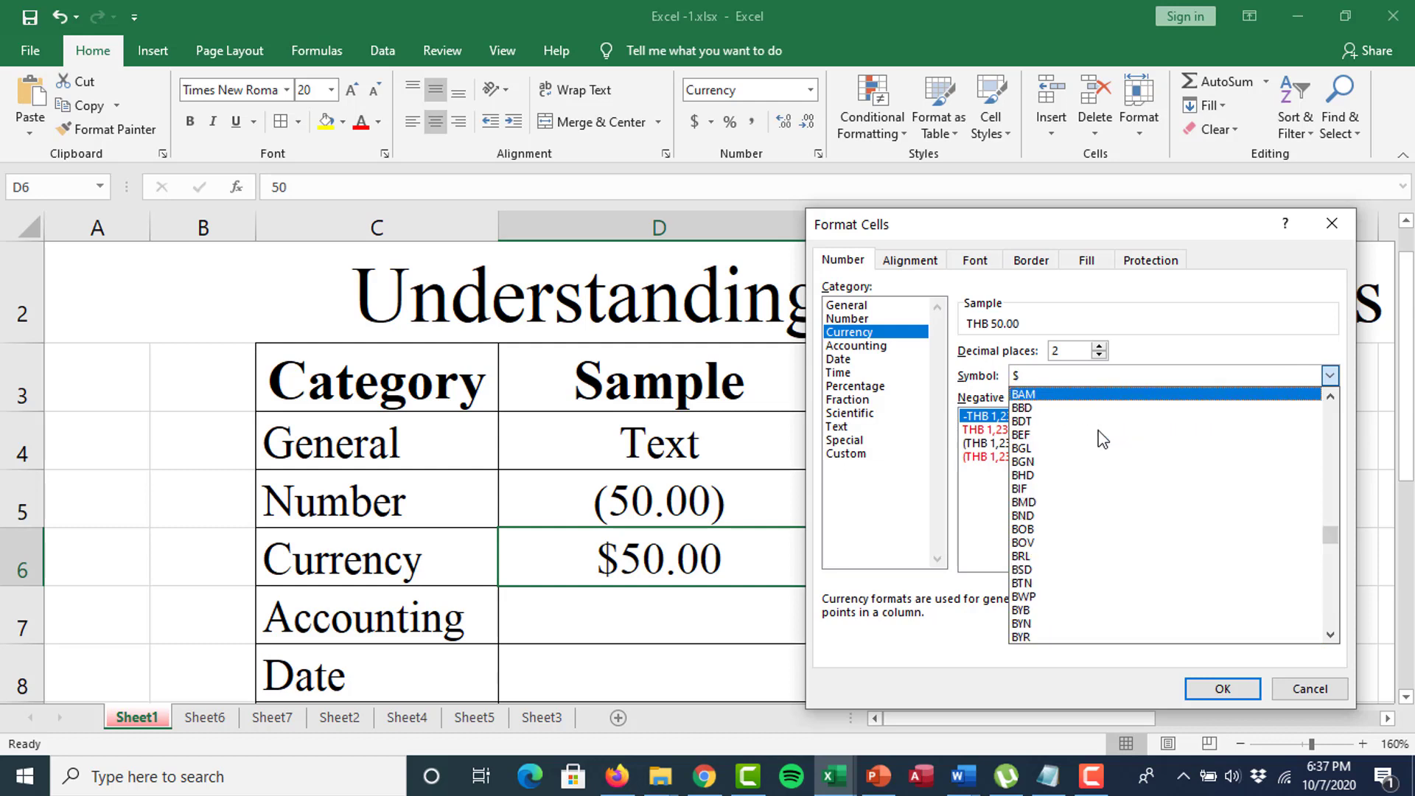
pyautogui.click(1046, 421)
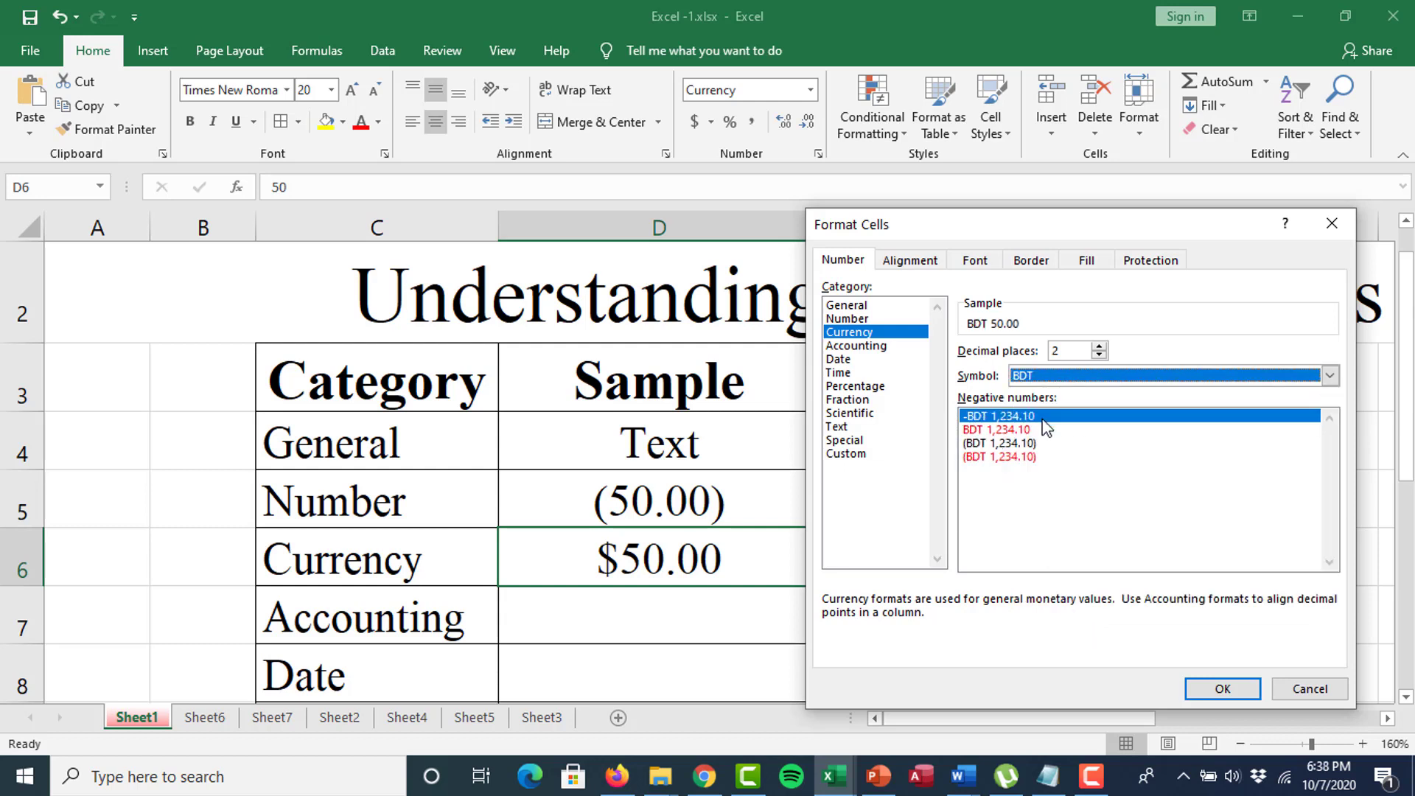
pyautogui.click(1212, 686)
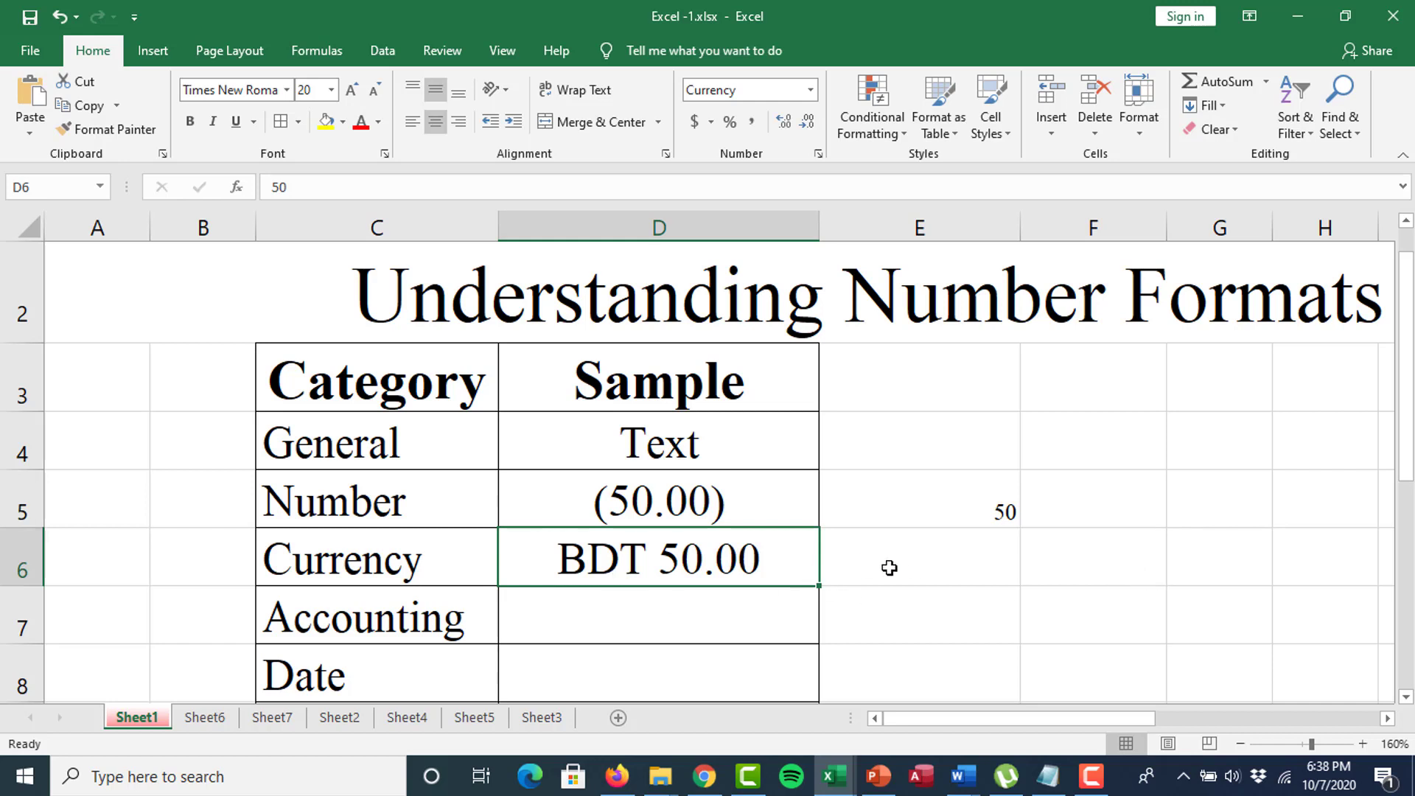
# Clear cell E5 and enter 50 in cell E6.
pyautogui.click(1005, 506)
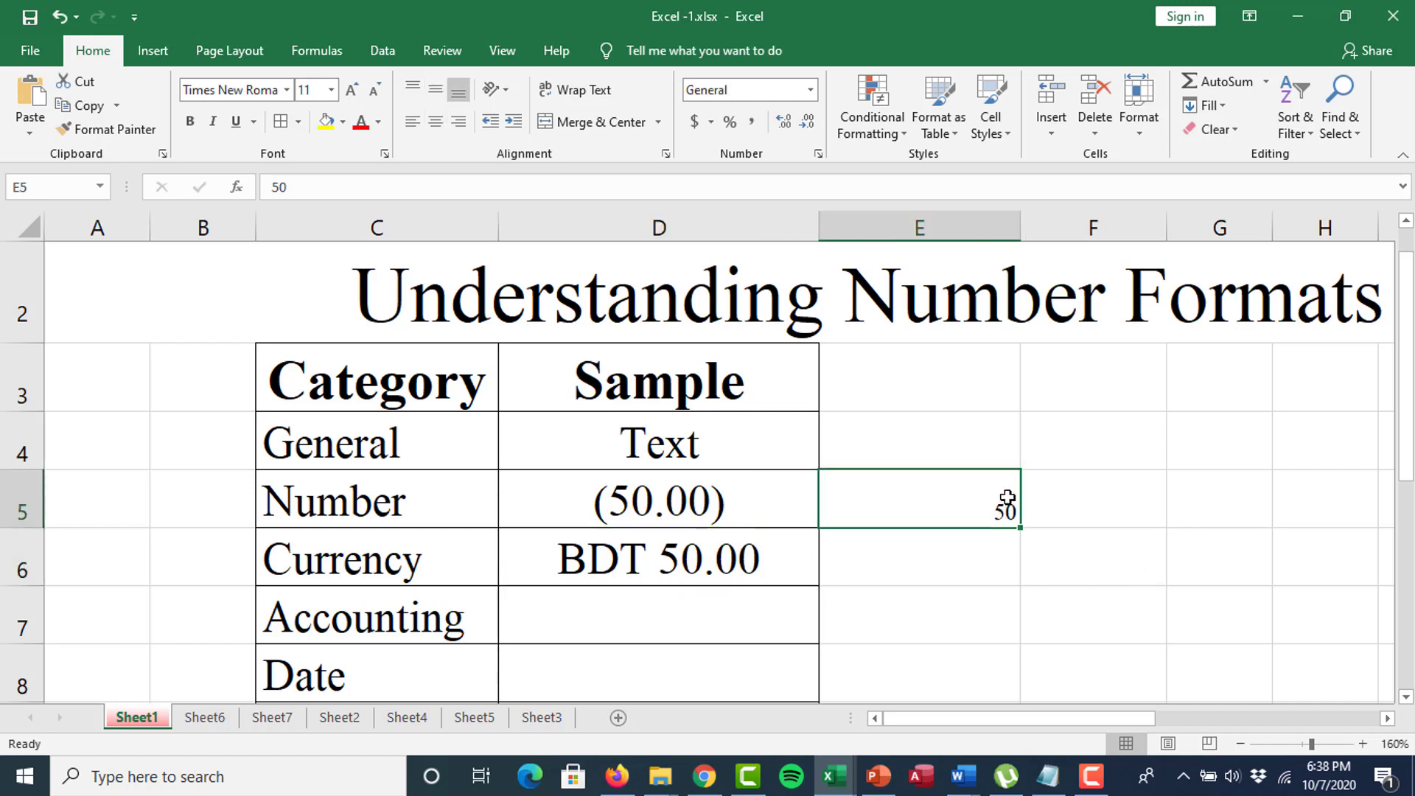
pyautogui.press('Delete')
pyautogui.click(965, 567)
pyautogui.write('50')
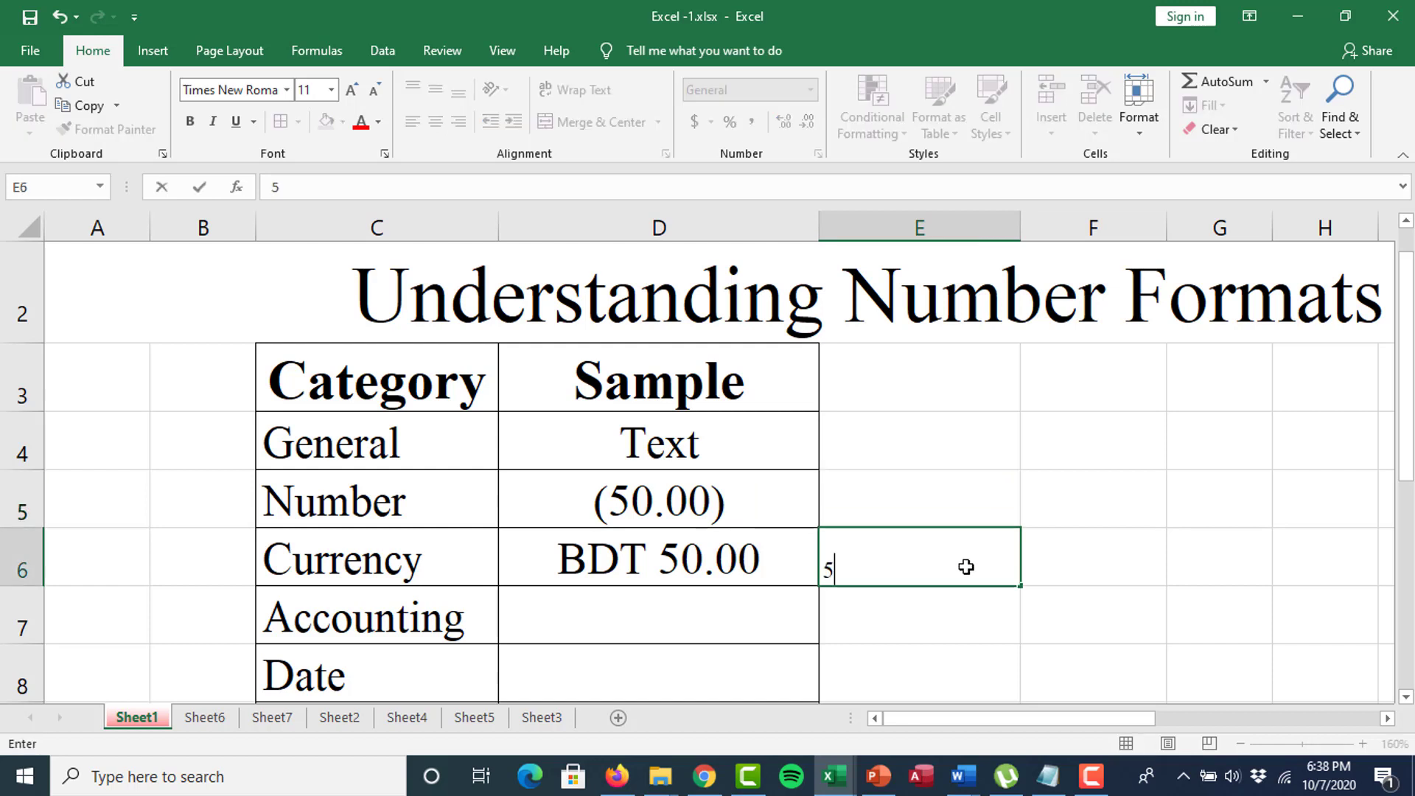
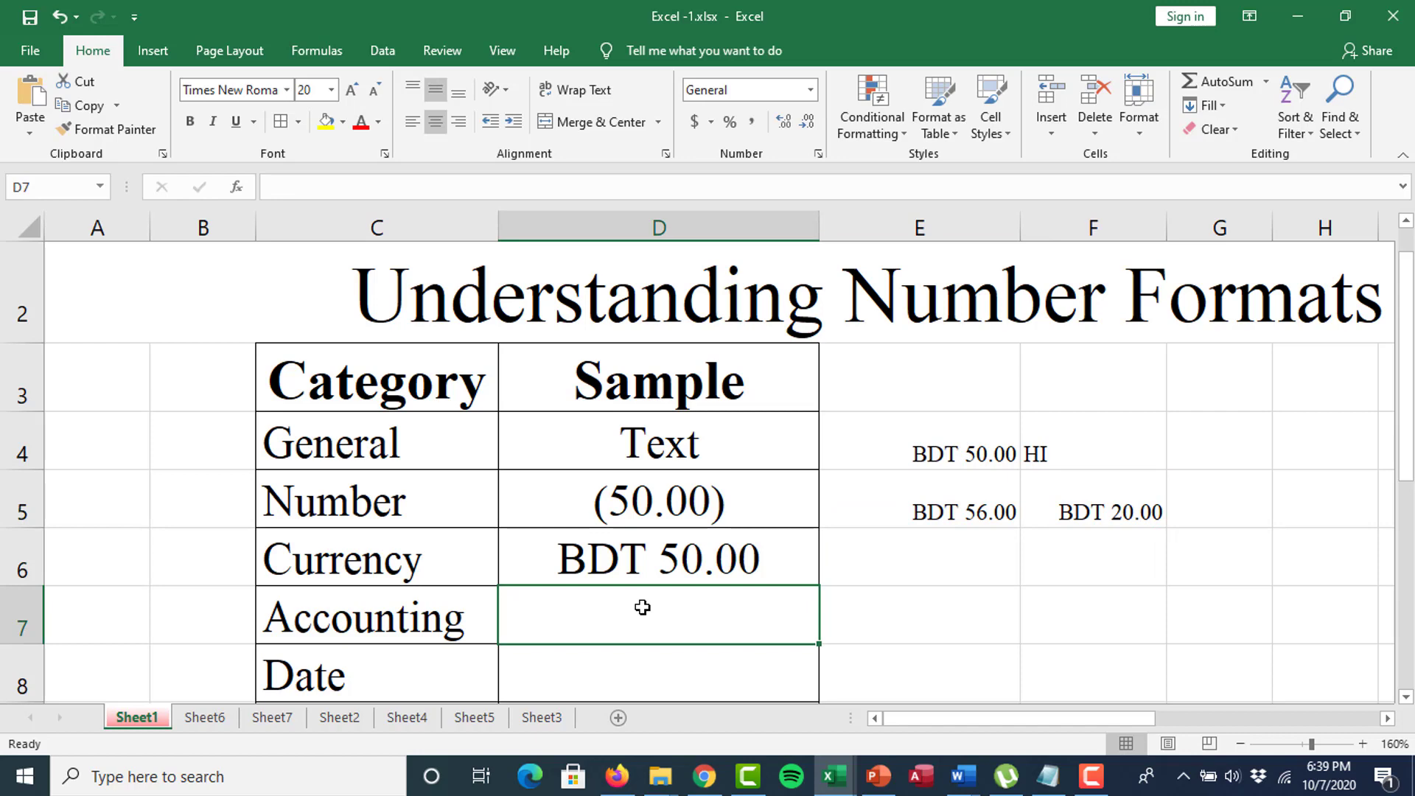
# Enter 50 as the Accounting sample in cell D7 and choose the Accounting format with one decimal place for it.
pyautogui.write('50')
pyautogui.press('Return')
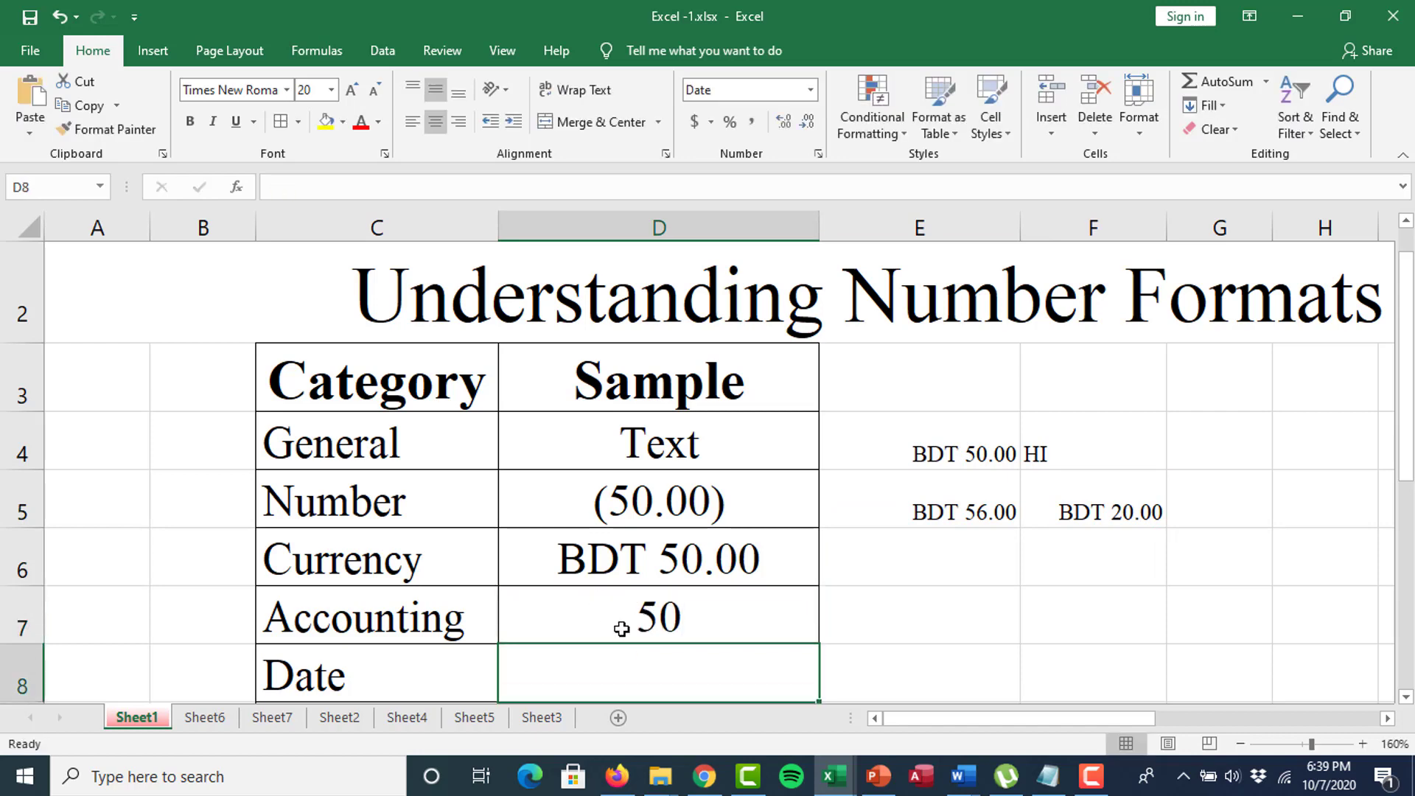
pyautogui.click(600, 600)
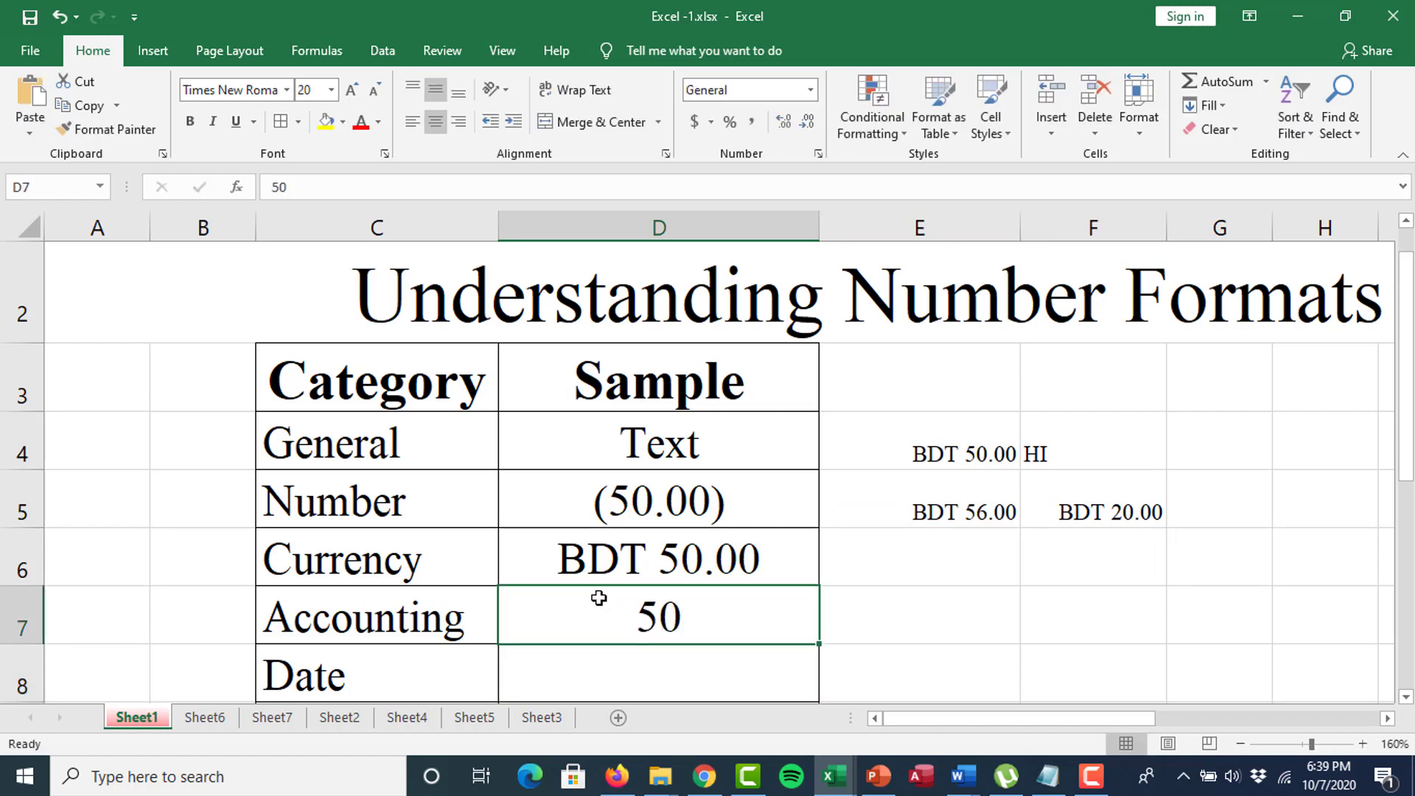
pyautogui.click(819, 155)
pyautogui.click(870, 348)
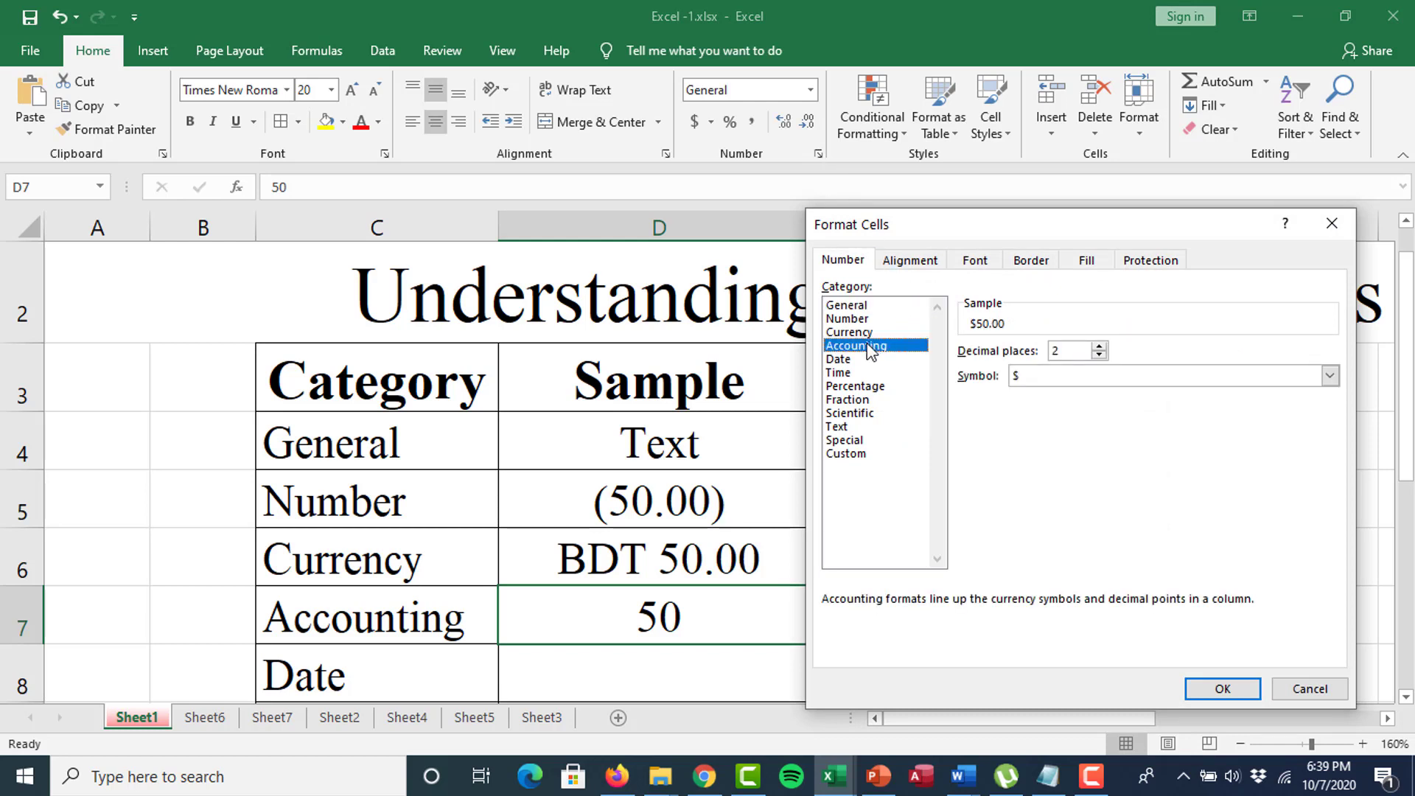
pyautogui.click(1098, 347)
# Browse the available currency symbols, keep $, and apply the Accounting format to cell D7.
pyautogui.click(1328, 377)
pyautogui.scroll(-5, 1293, 442)
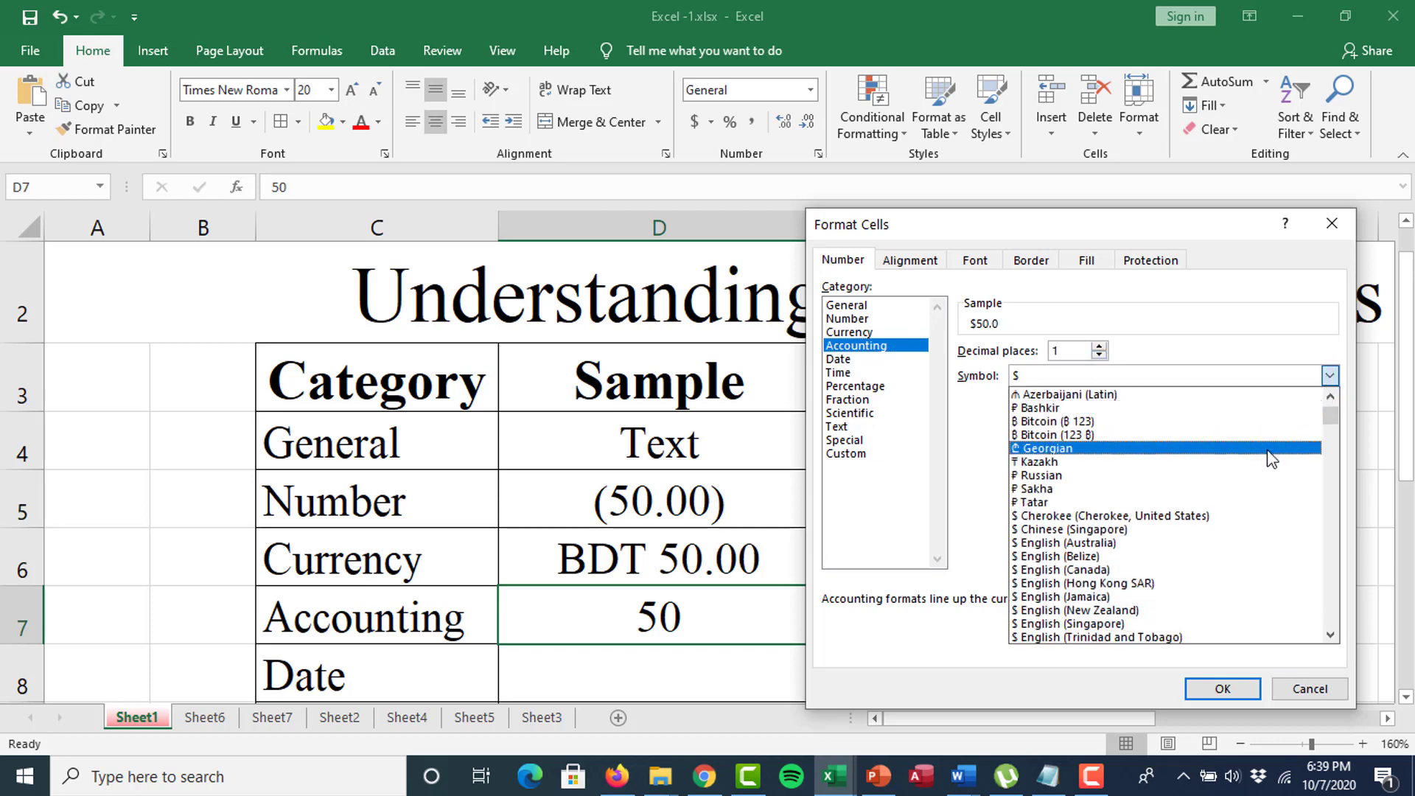
pyautogui.scroll(-15, 1231, 494)
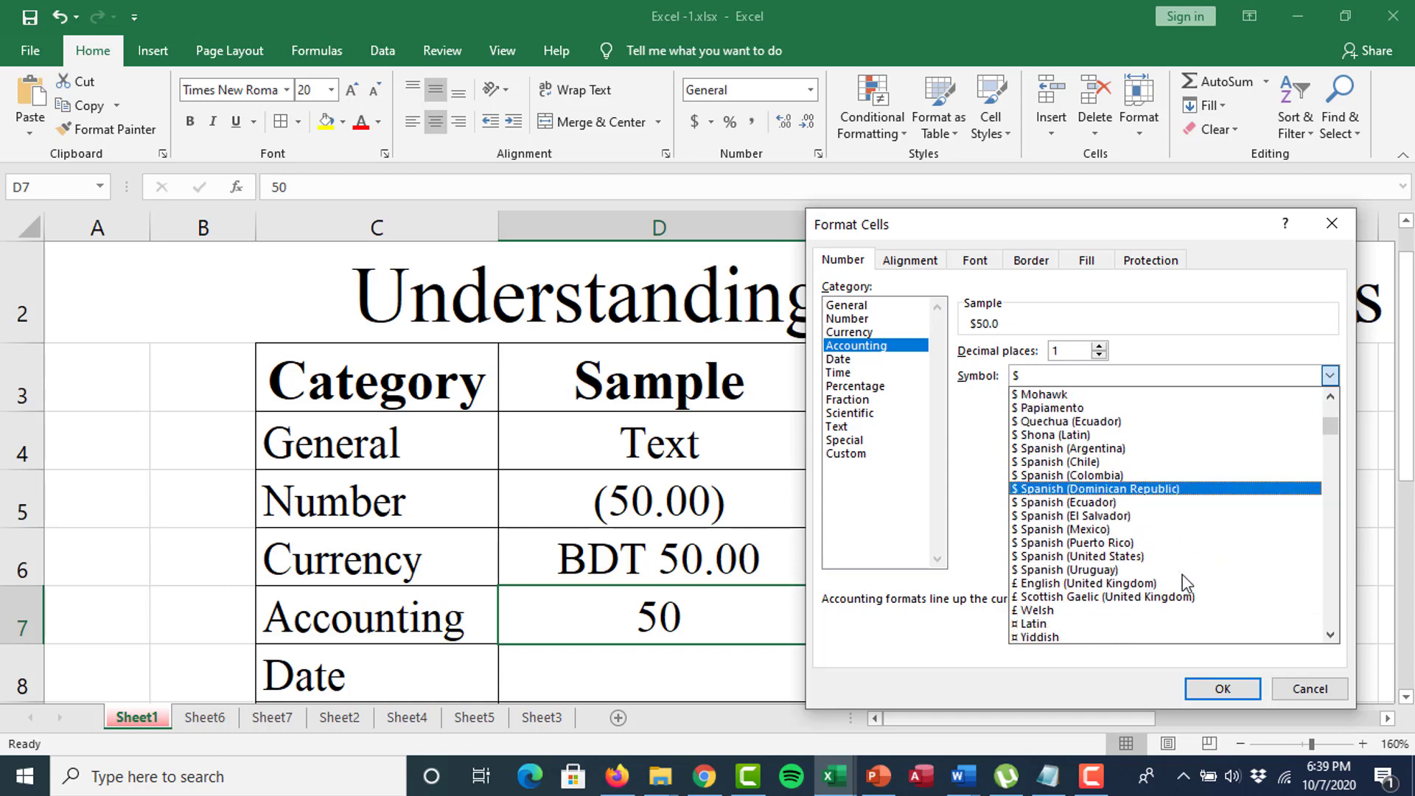
pyautogui.scroll(-9, 1179, 574)
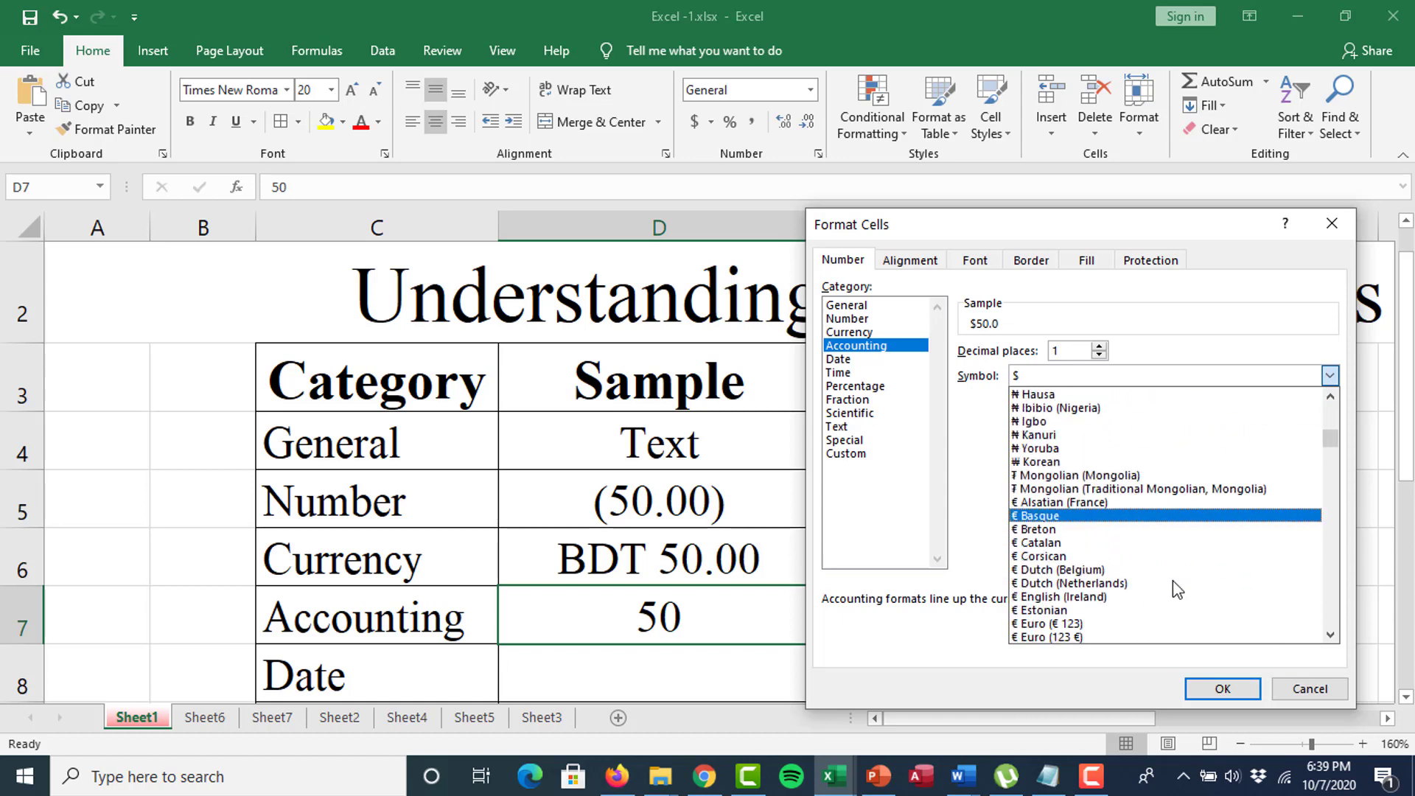
pyautogui.scroll(8, 1173, 582)
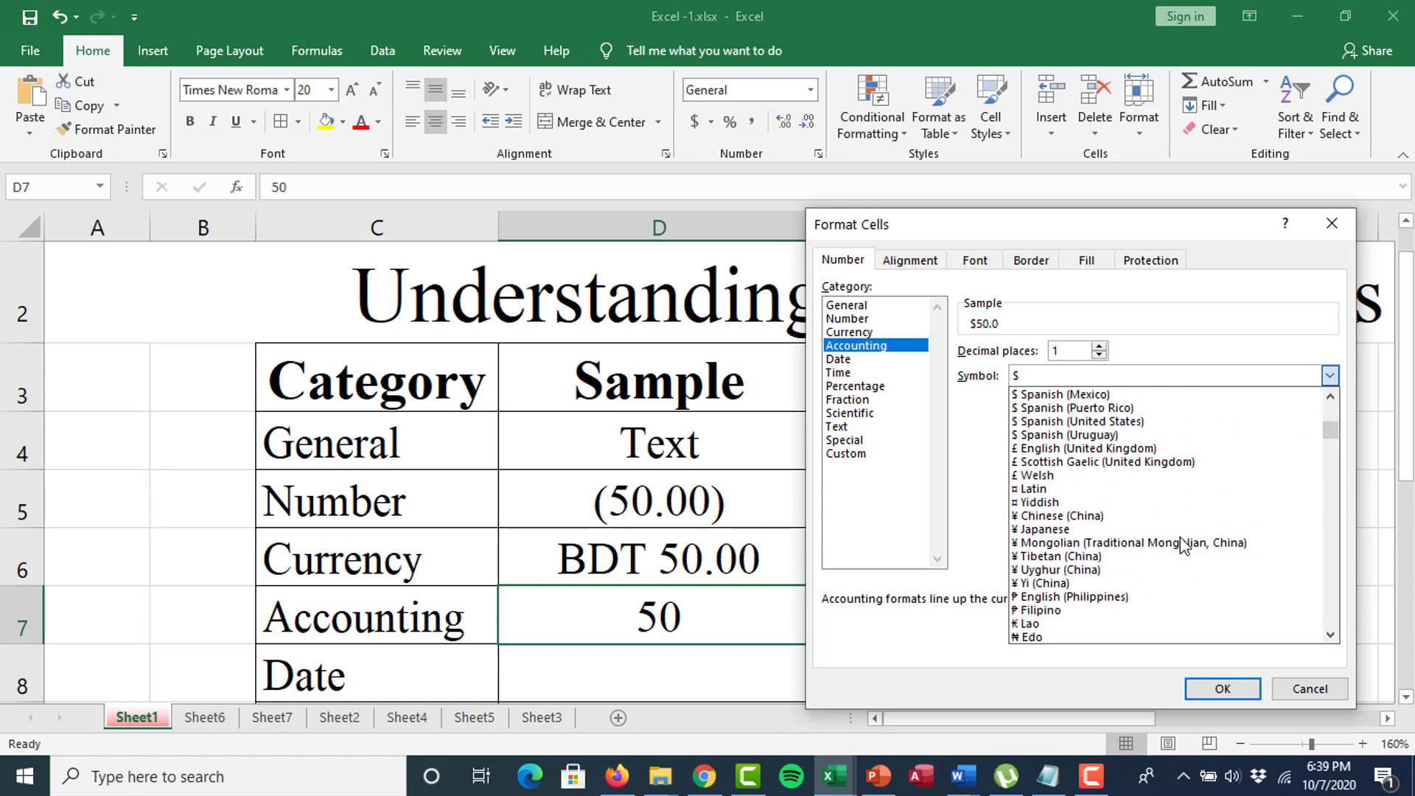
pyautogui.scroll(4, 1187, 510)
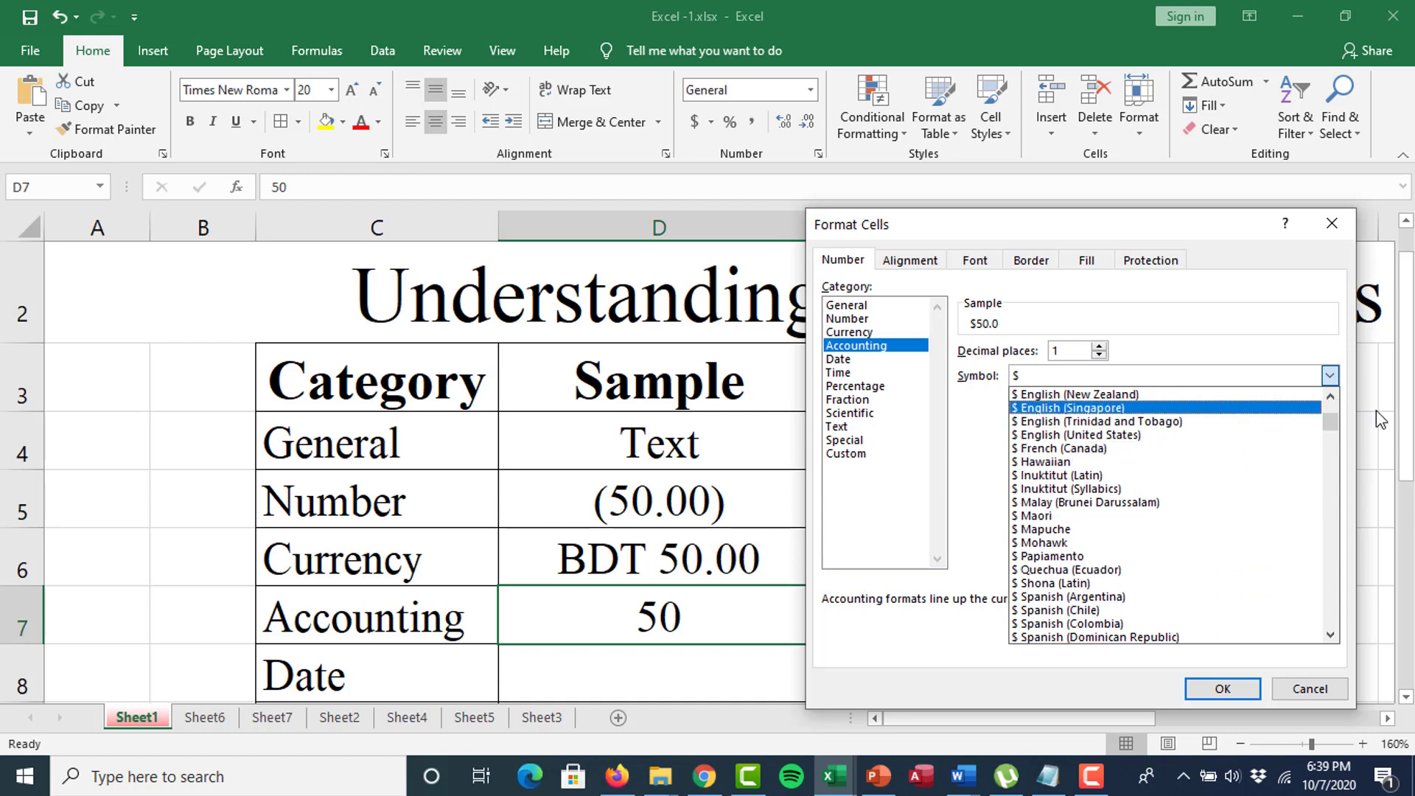
pyautogui.click(1234, 313)
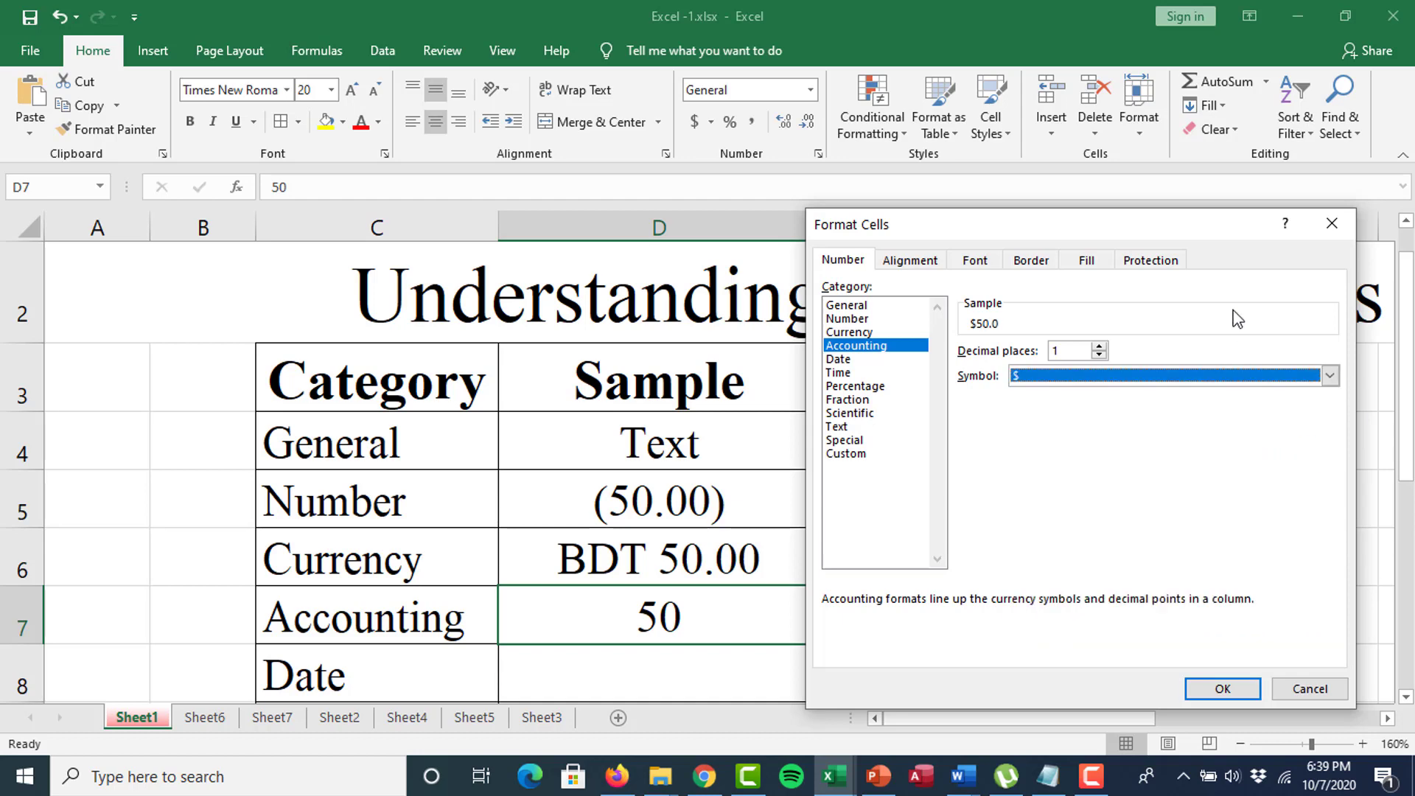
pyautogui.click(1215, 688)
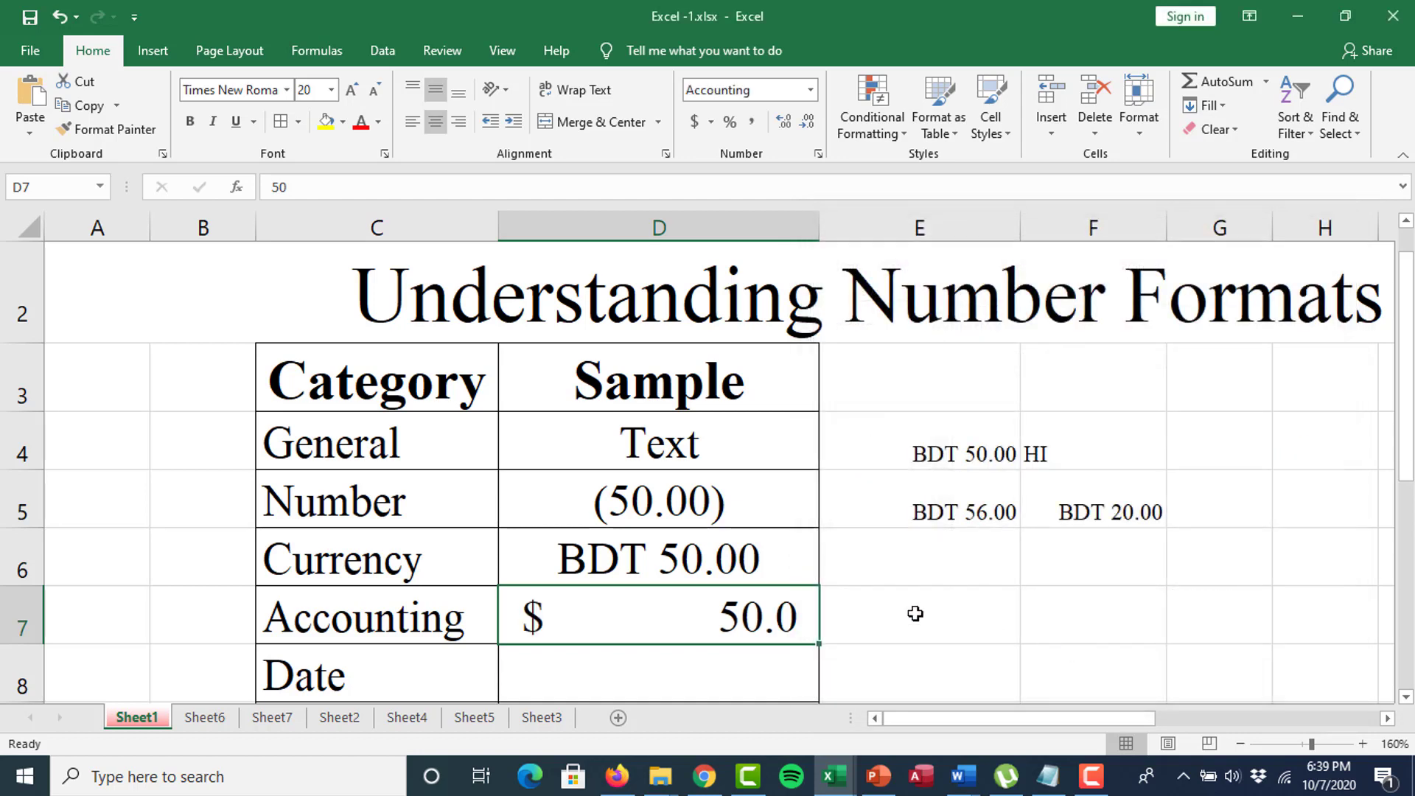
# Insert the current date, 10/7/2020, as the Date sample in cell D8.
pyautogui.scroll(-2, 695, 622)
pyautogui.scroll(1, 695, 623)
pyautogui.scroll(1, 696, 605)
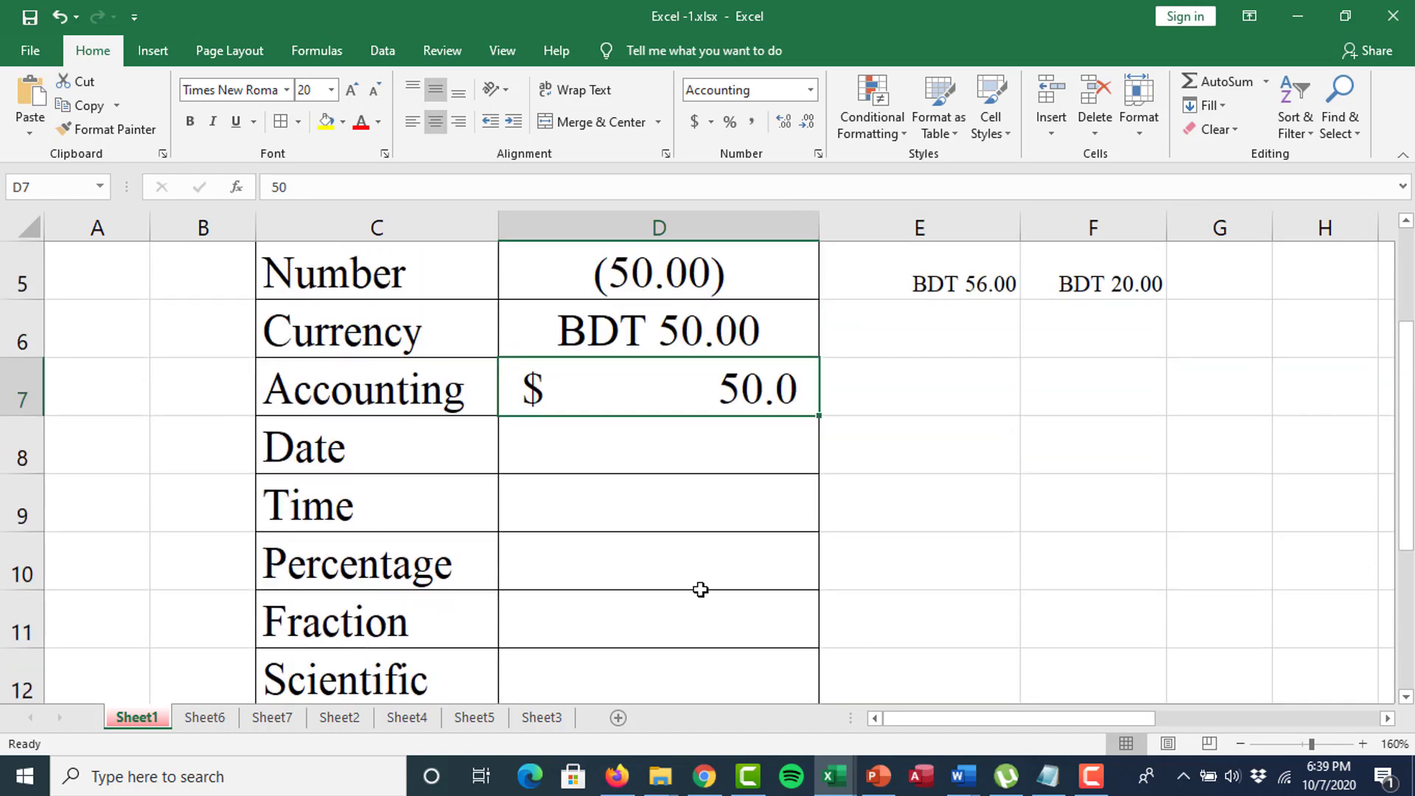
pyautogui.scroll(1, 688, 559)
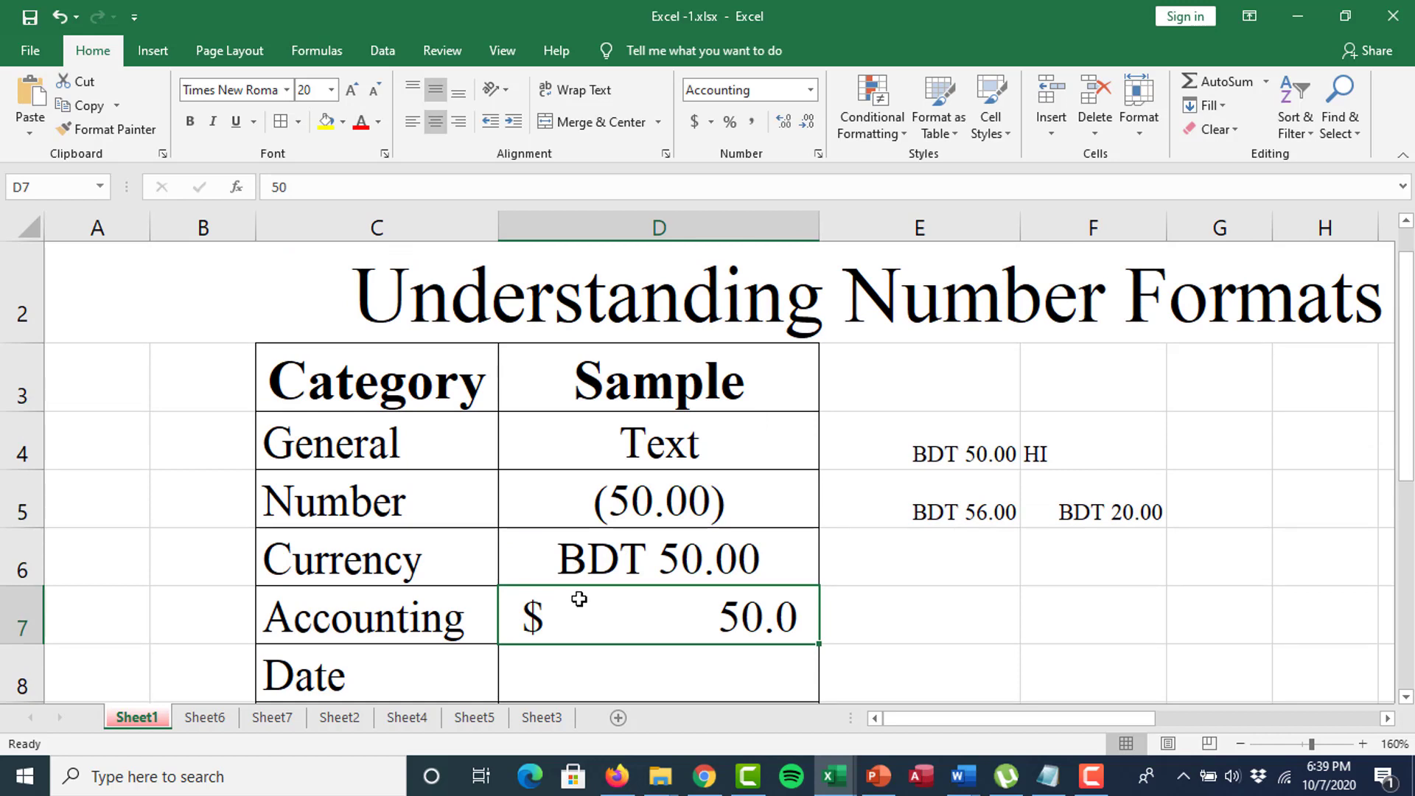
pyautogui.scroll(-1, 628, 590)
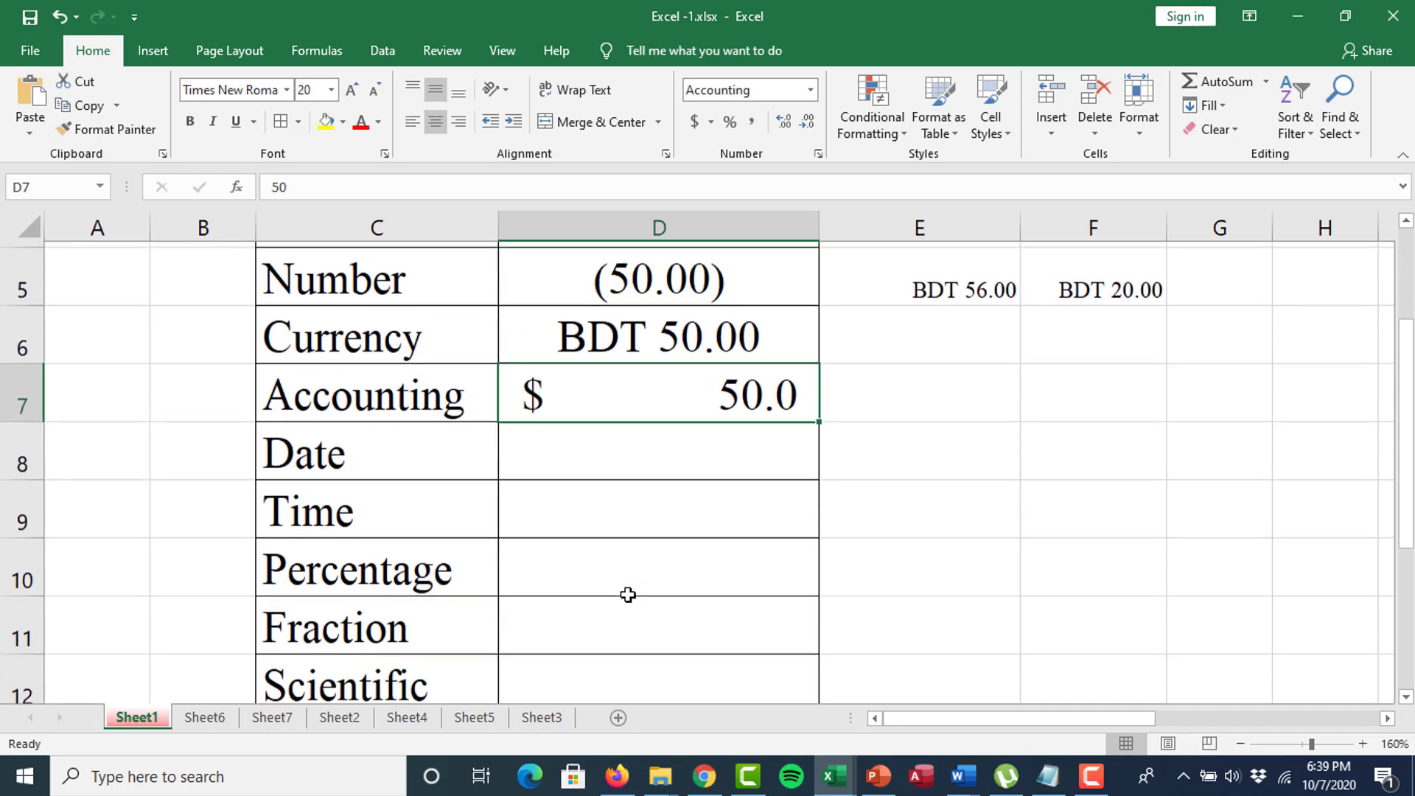
pyautogui.click(574, 458)
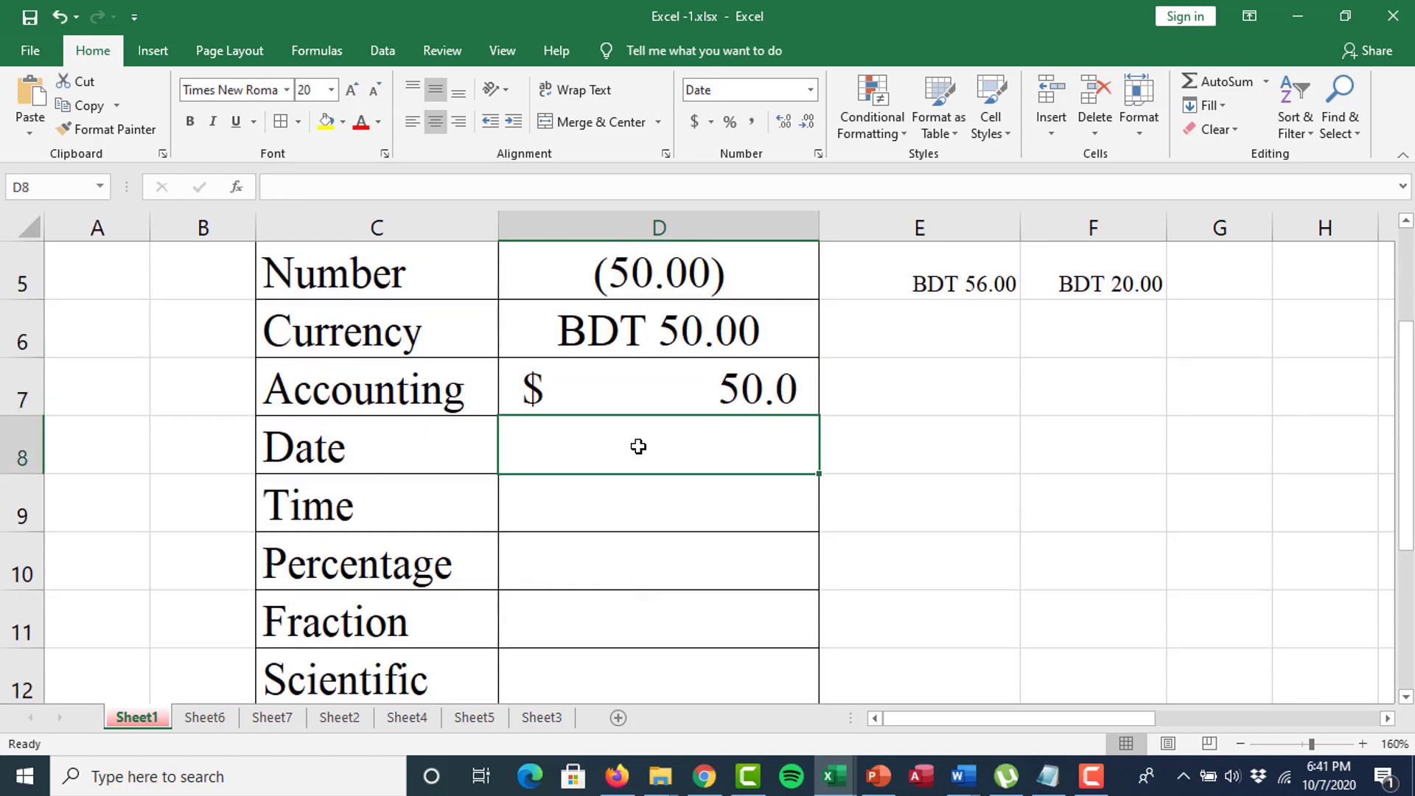
pyautogui.hotkey('ctrl', ';')
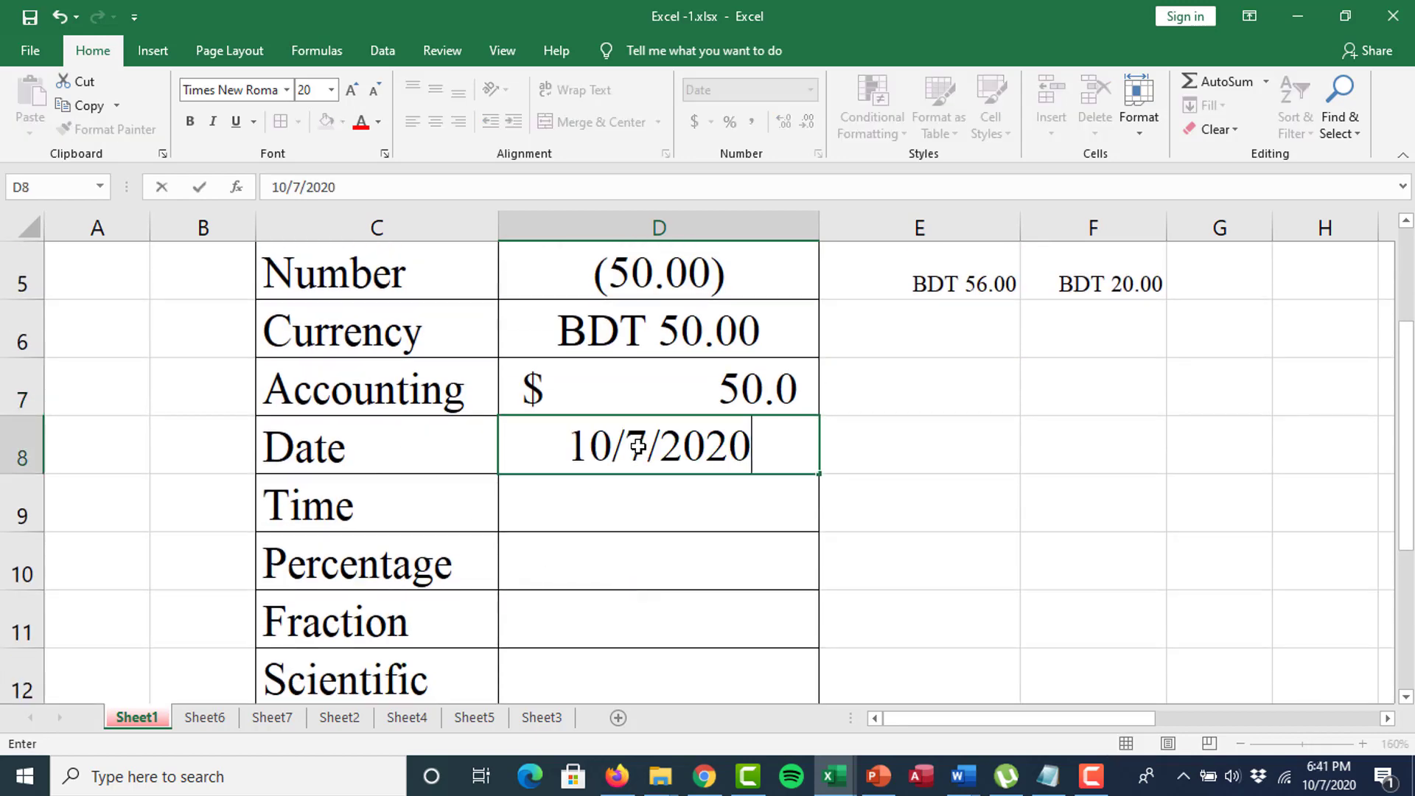
# Note the date shortcut by entering the text ctrl+; in cell F8.
pyautogui.click(1073, 450)
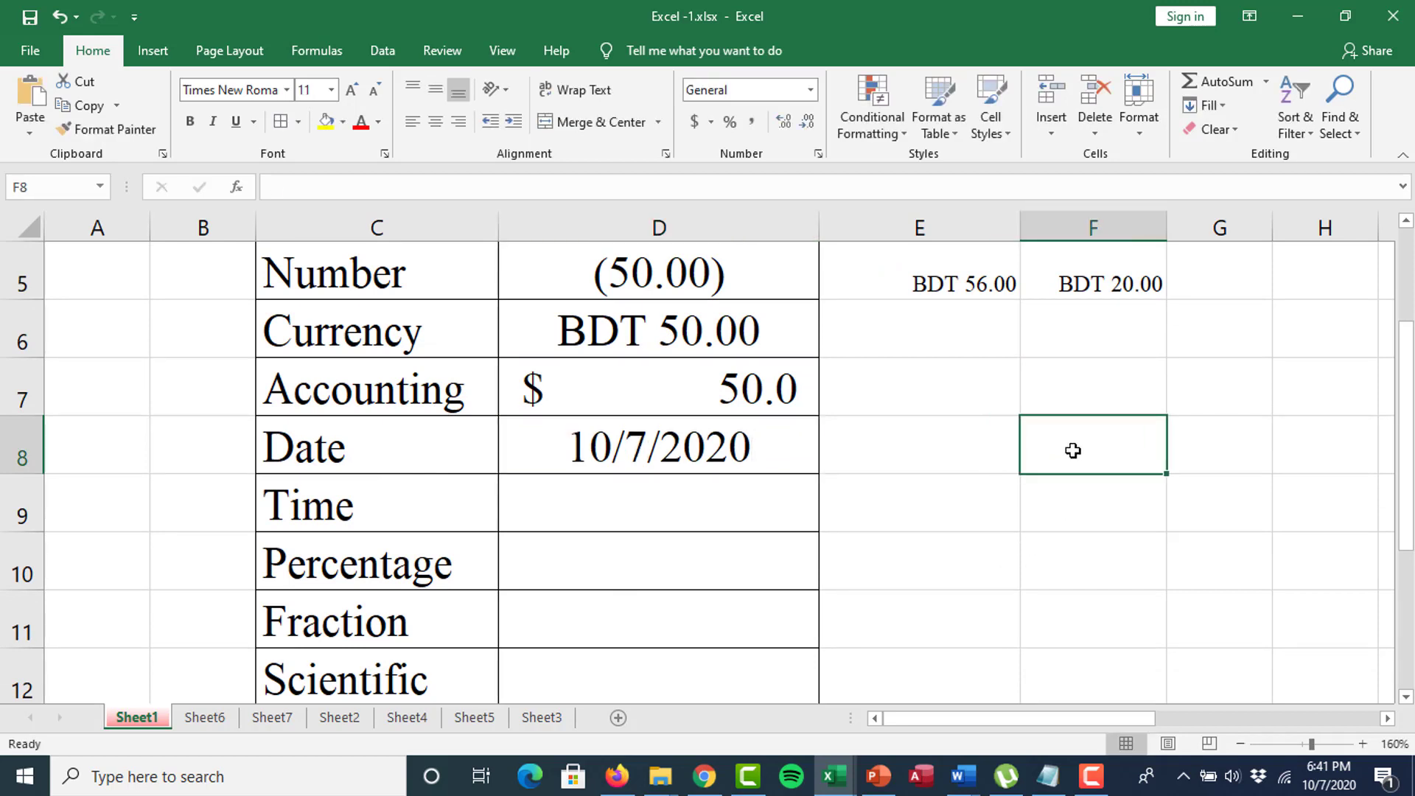
pyautogui.write('ctr')
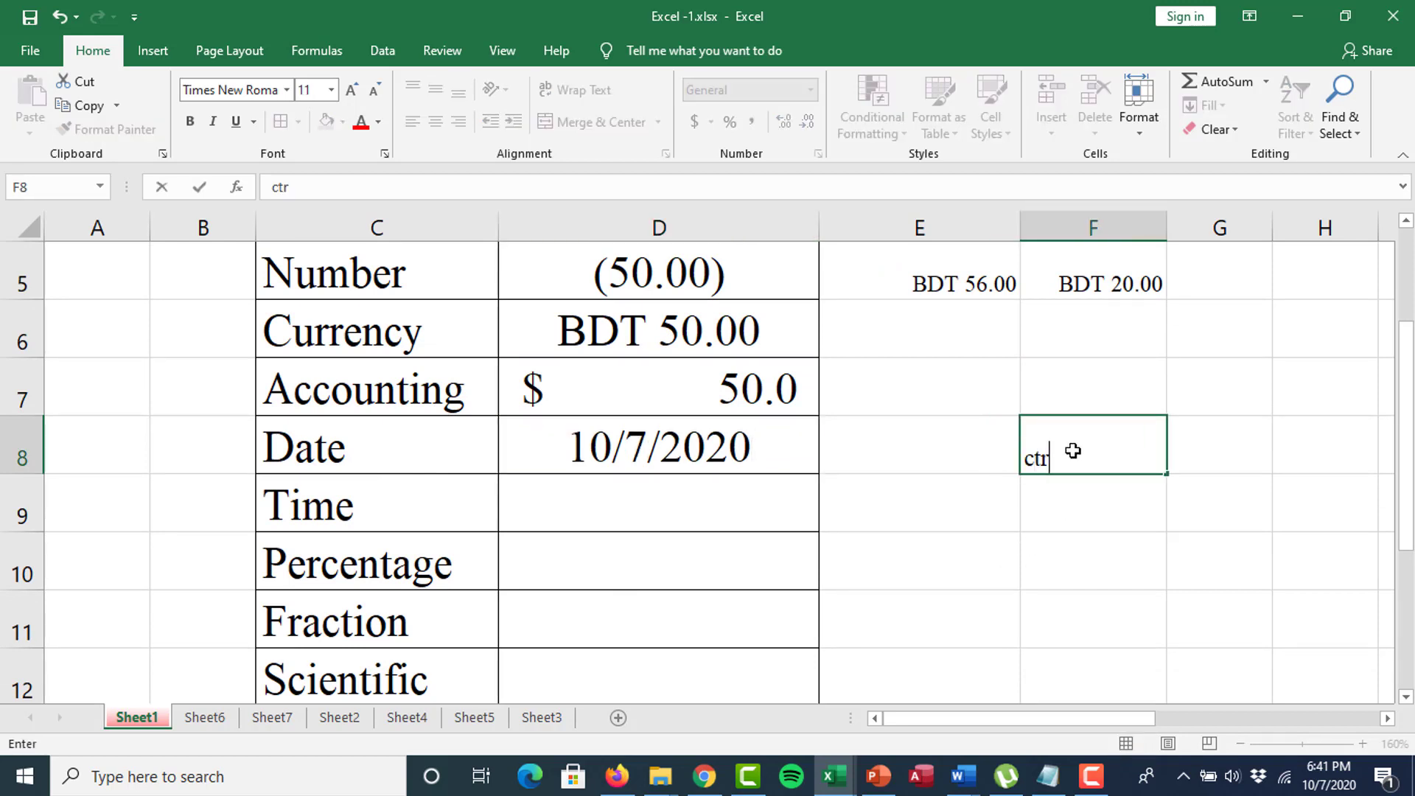
pyautogui.write('l6')
pyautogui.click(1134, 596)
# Enlarge the font of the shortcut note in cell F8 to size 20.
pyautogui.click(1069, 458)
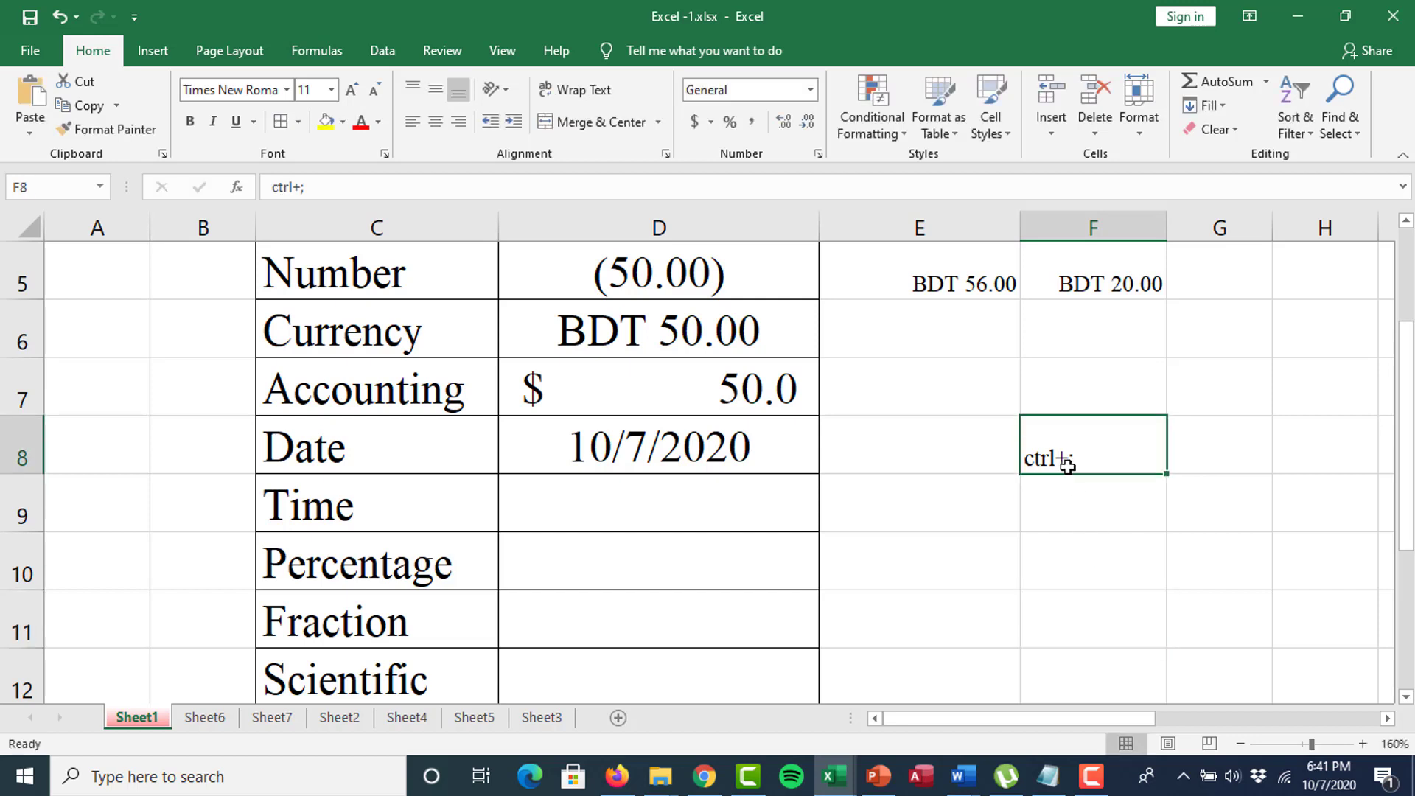
pyautogui.click(352, 90)
pyautogui.click(352, 89)
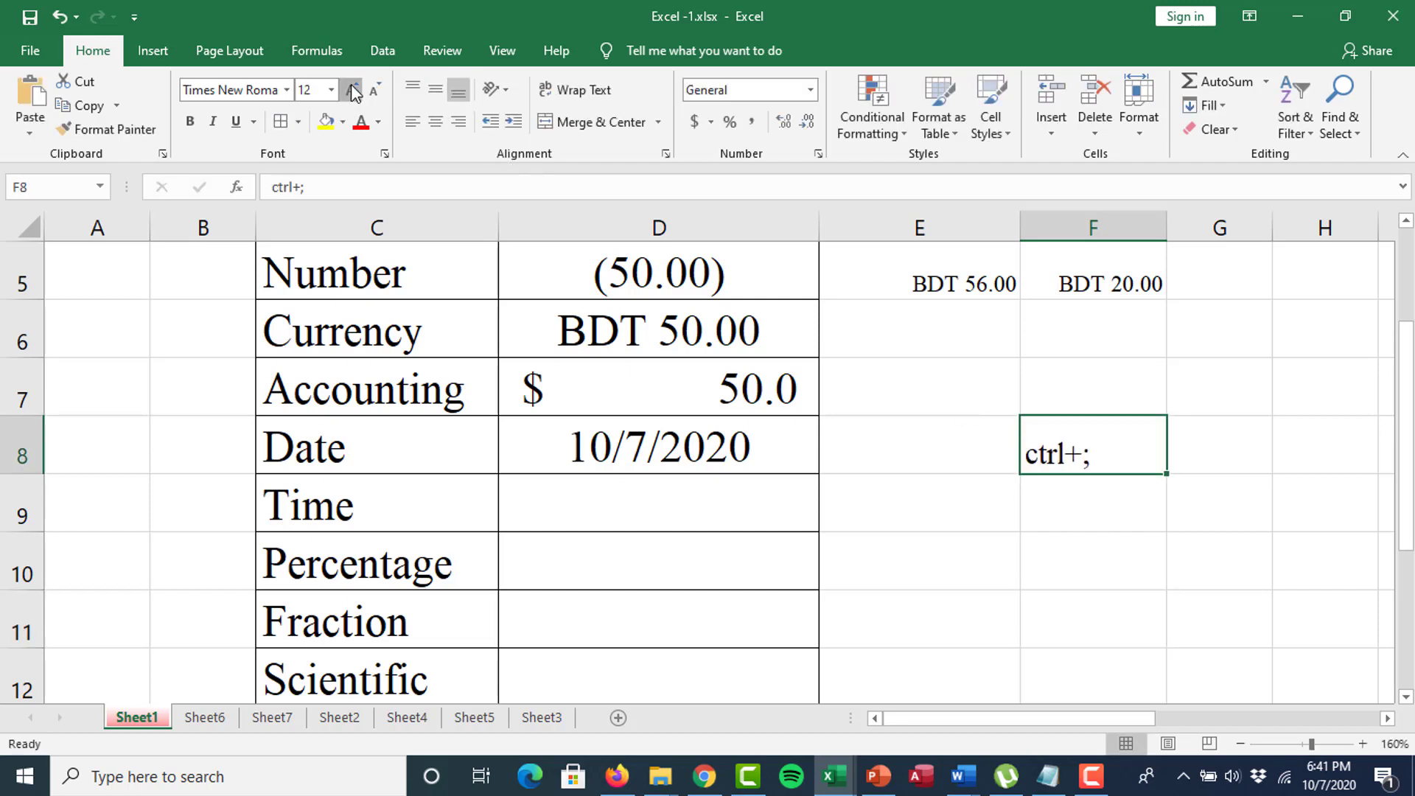
pyautogui.click(352, 90)
pyautogui.click(352, 89)
# Demonstrate the date shortcut by inserting the current date, 10/7/2020, in cell F10.
pyautogui.click(1146, 547)
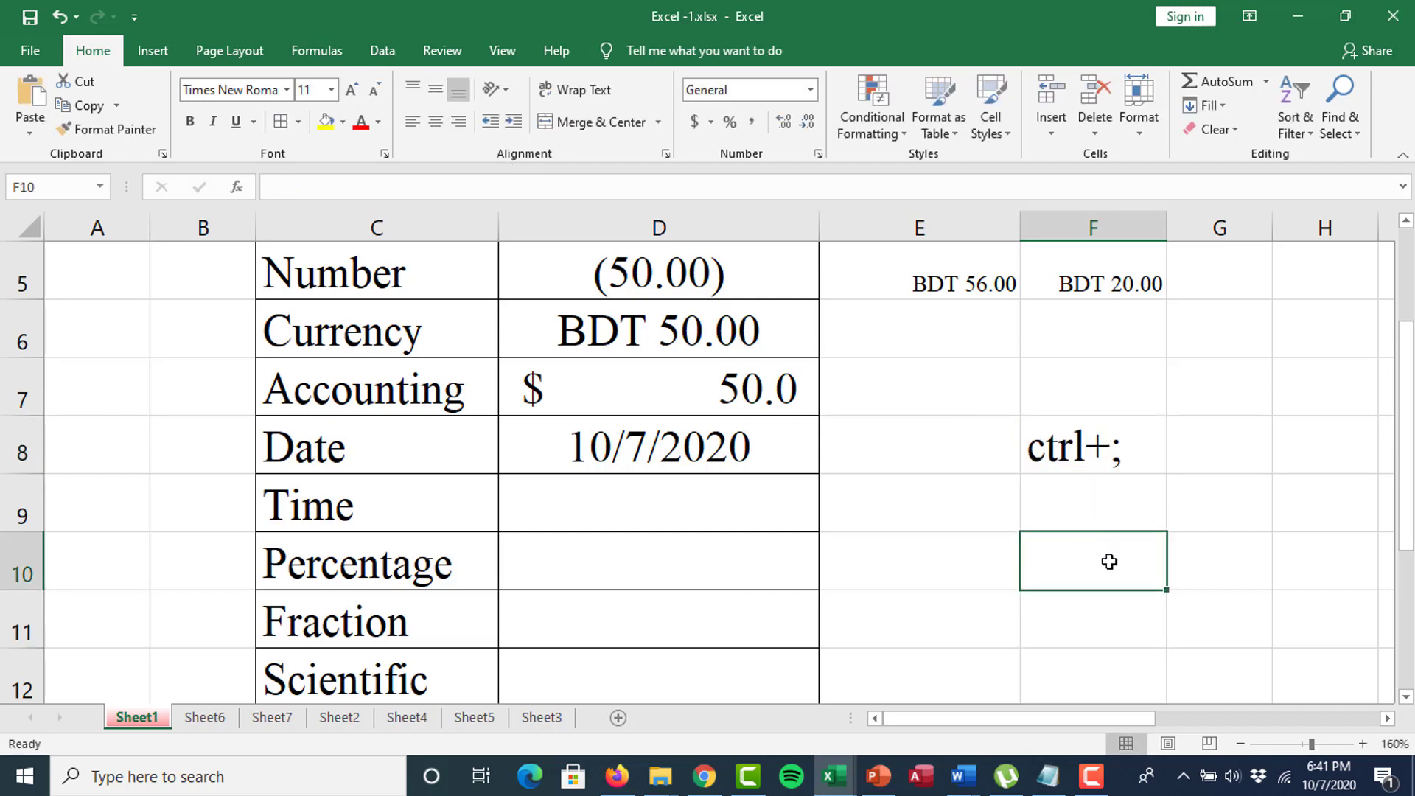
pyautogui.hotkey('ctrl', ';')
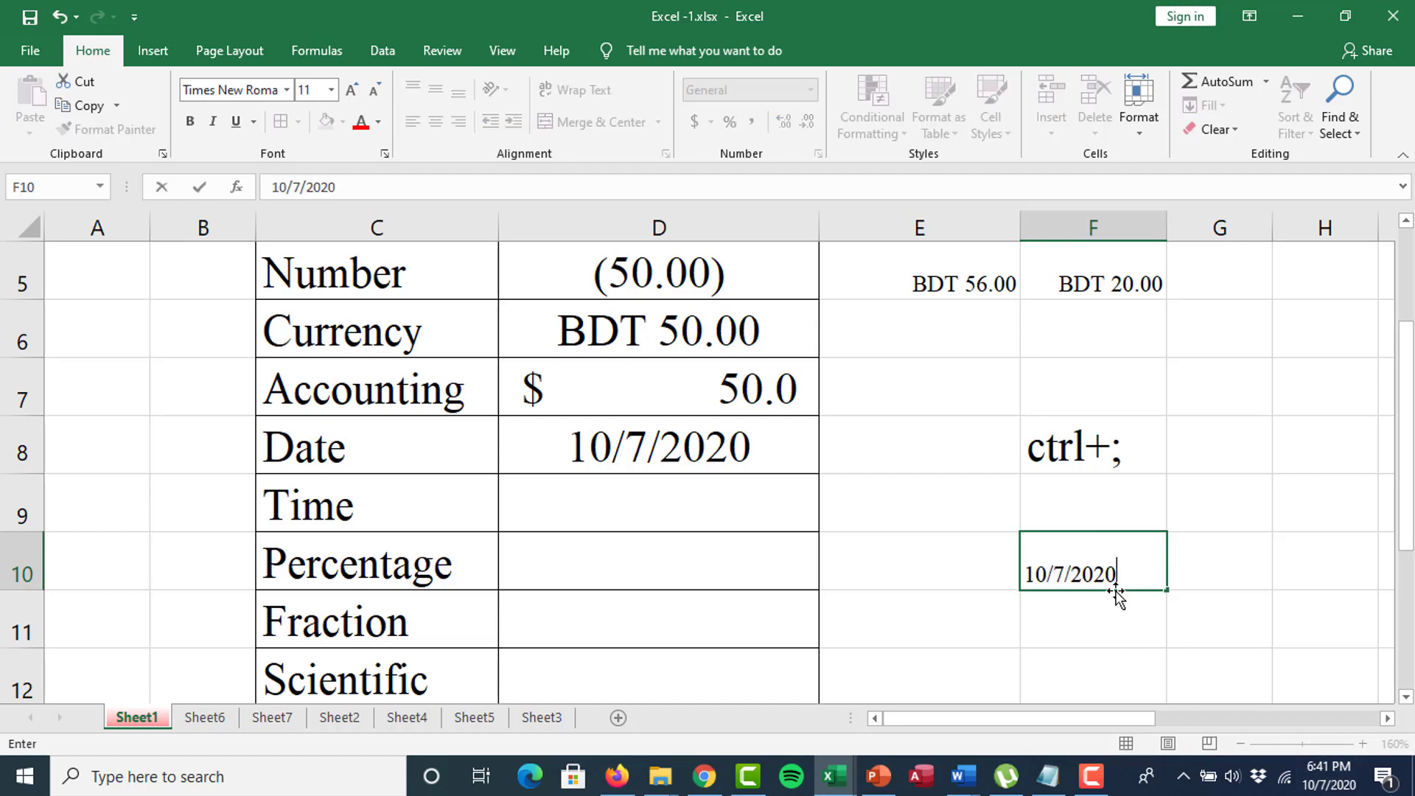
pyautogui.moveTo(1046, 448); pyautogui.dragTo(1112, 588)
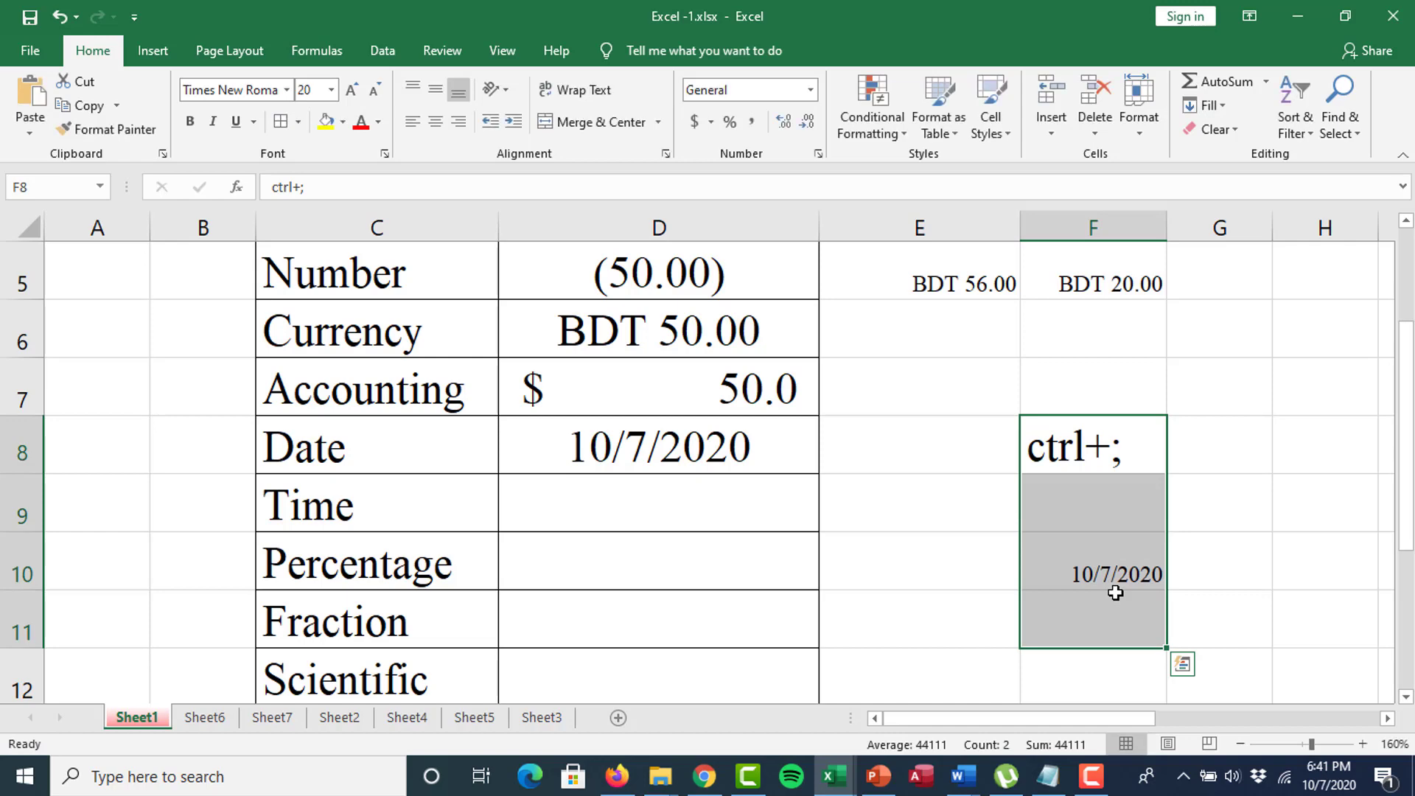
# Format the date in cell D8 with the long date type *Wednesday, March 14, 2012.
pyautogui.click(698, 448)
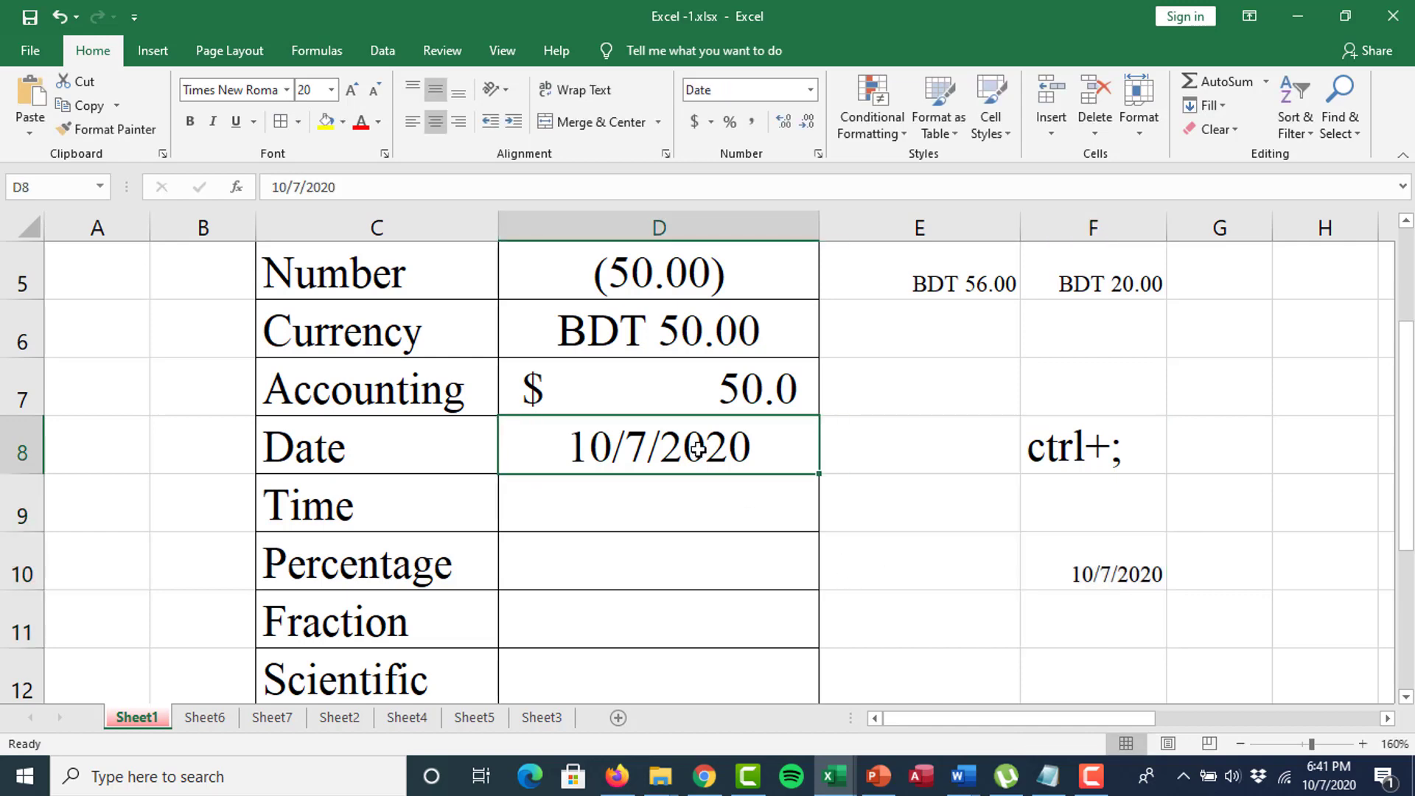
pyautogui.click(818, 153)
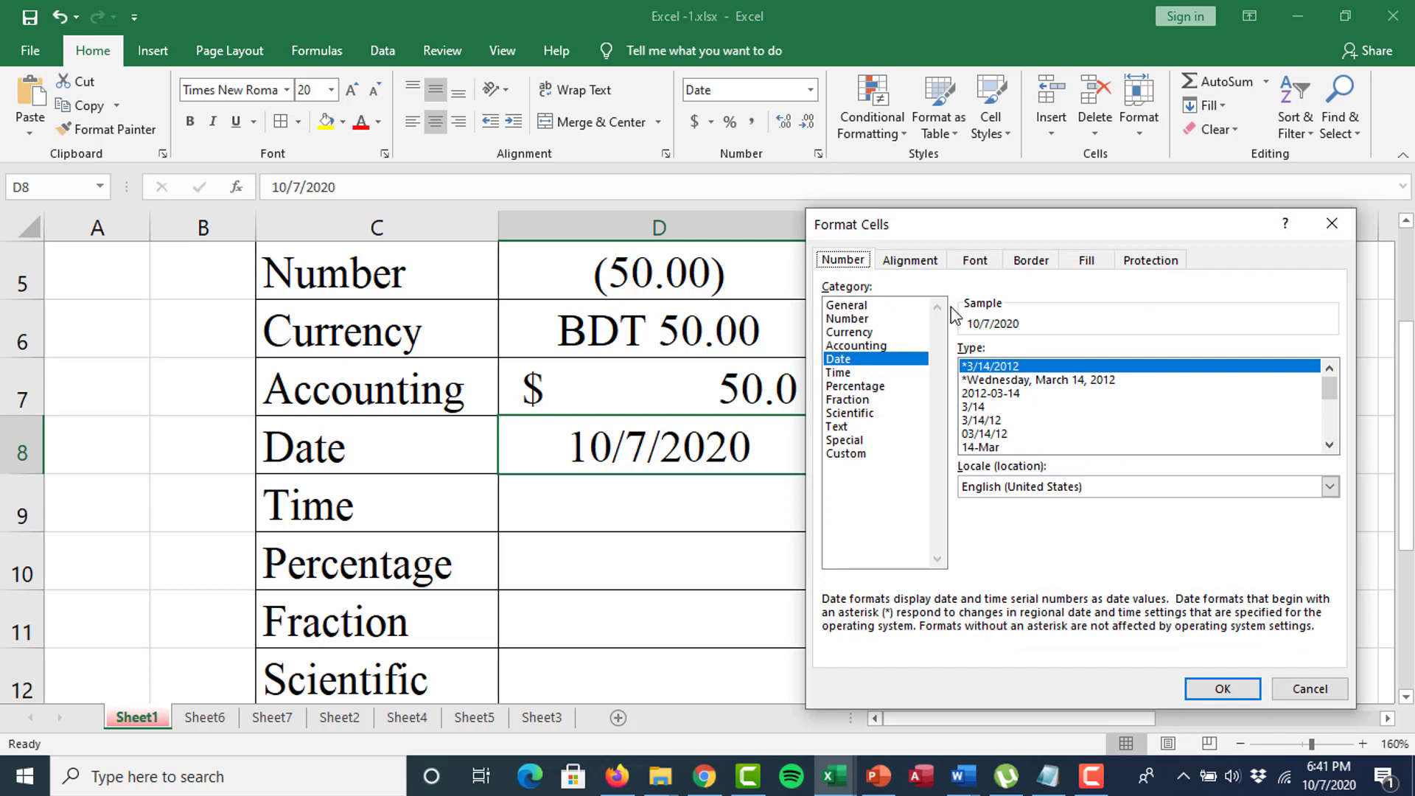
pyautogui.click(995, 381)
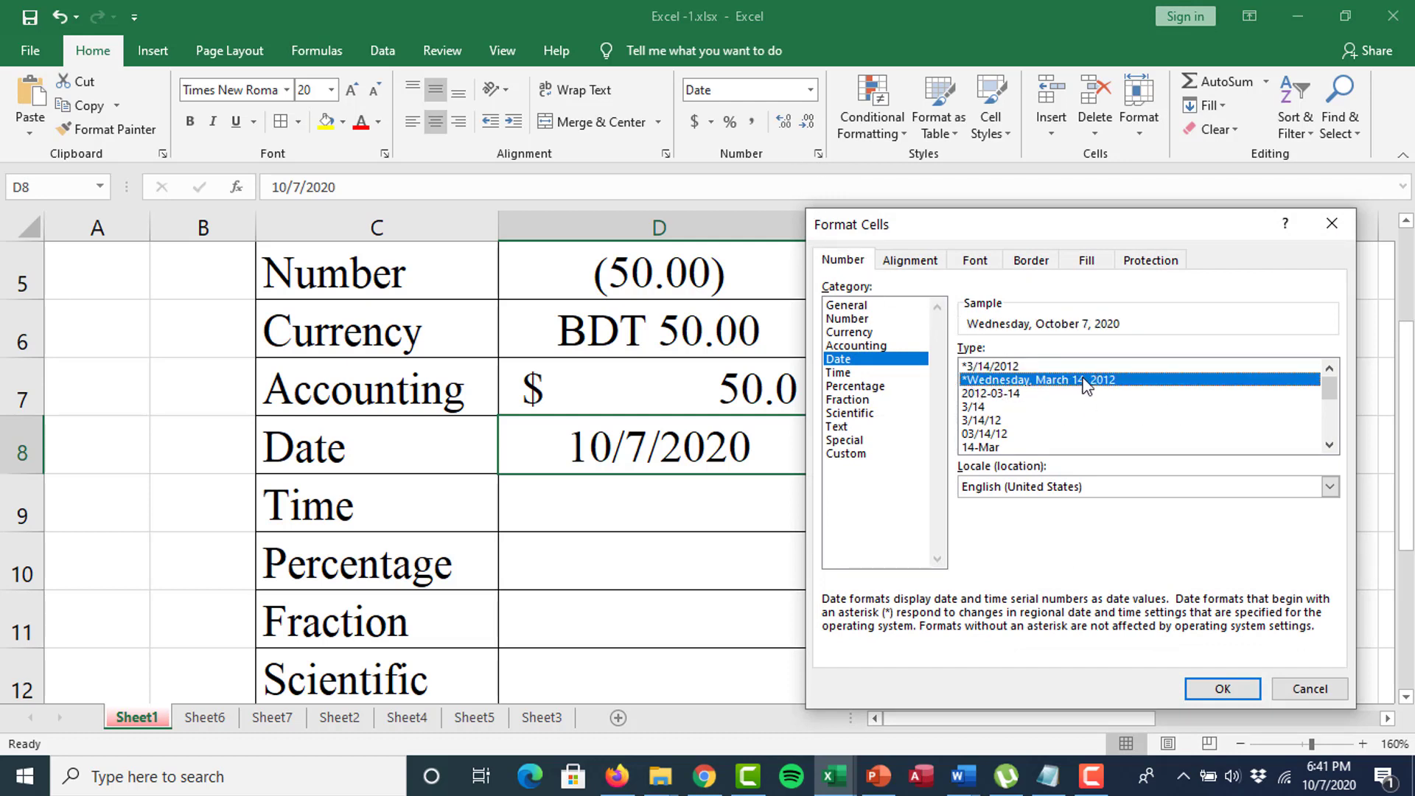
pyautogui.click(1222, 688)
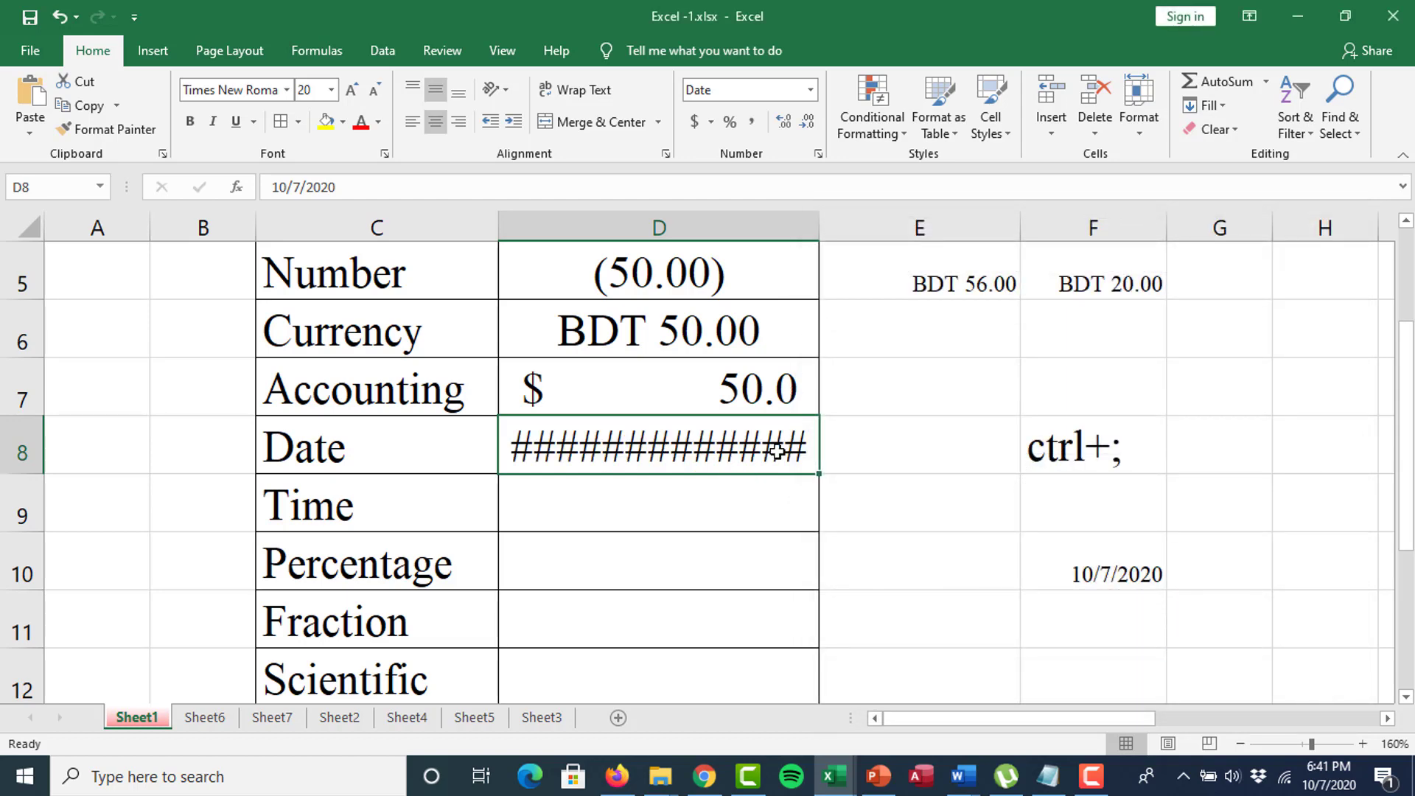
# Widen column D to fit the long date, and repeat the fit after narrowing the column.
pyautogui.moveTo(820, 224); pyautogui.dragTo(915, 225)
pyautogui.doubleClick(916, 225)
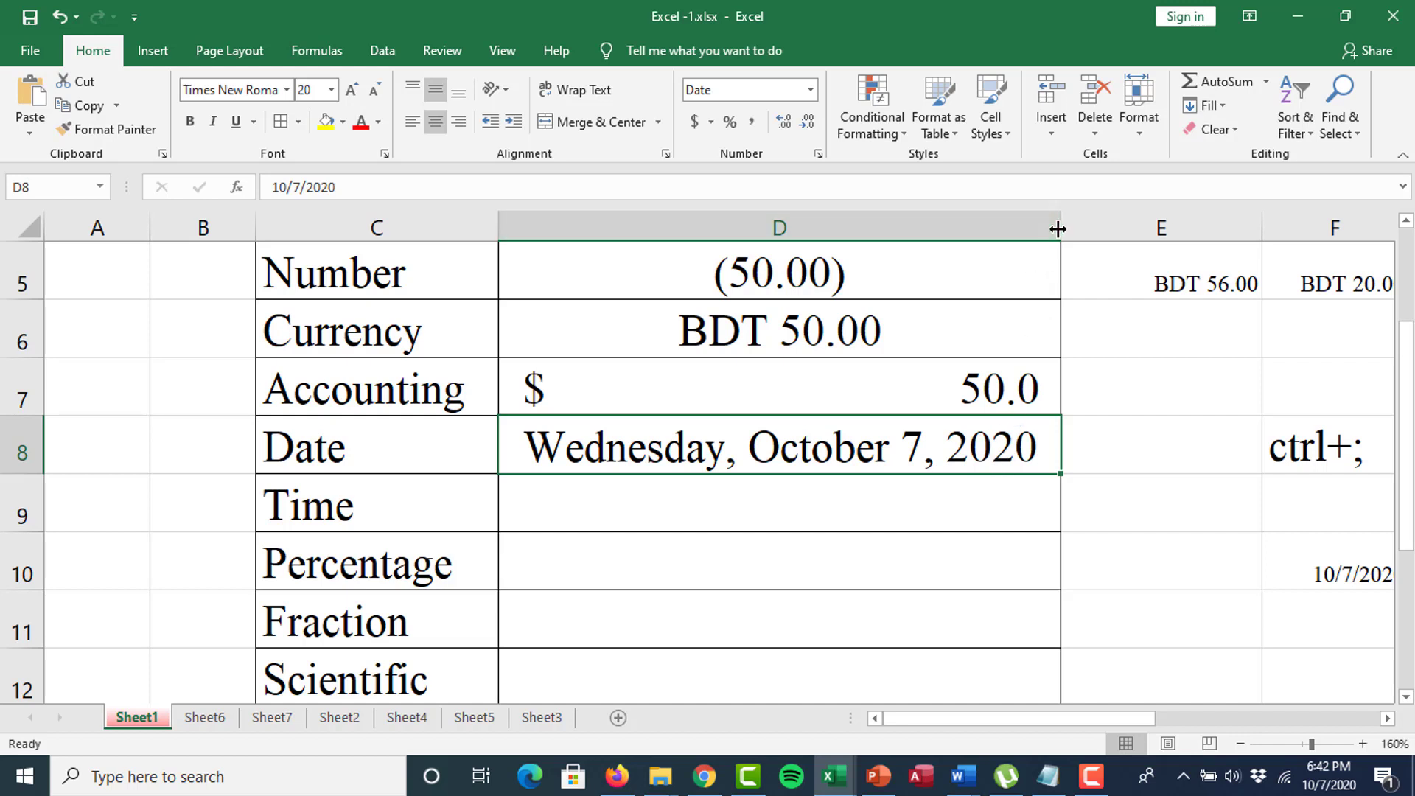
pyautogui.moveTo(1061, 226); pyautogui.dragTo(954, 219)
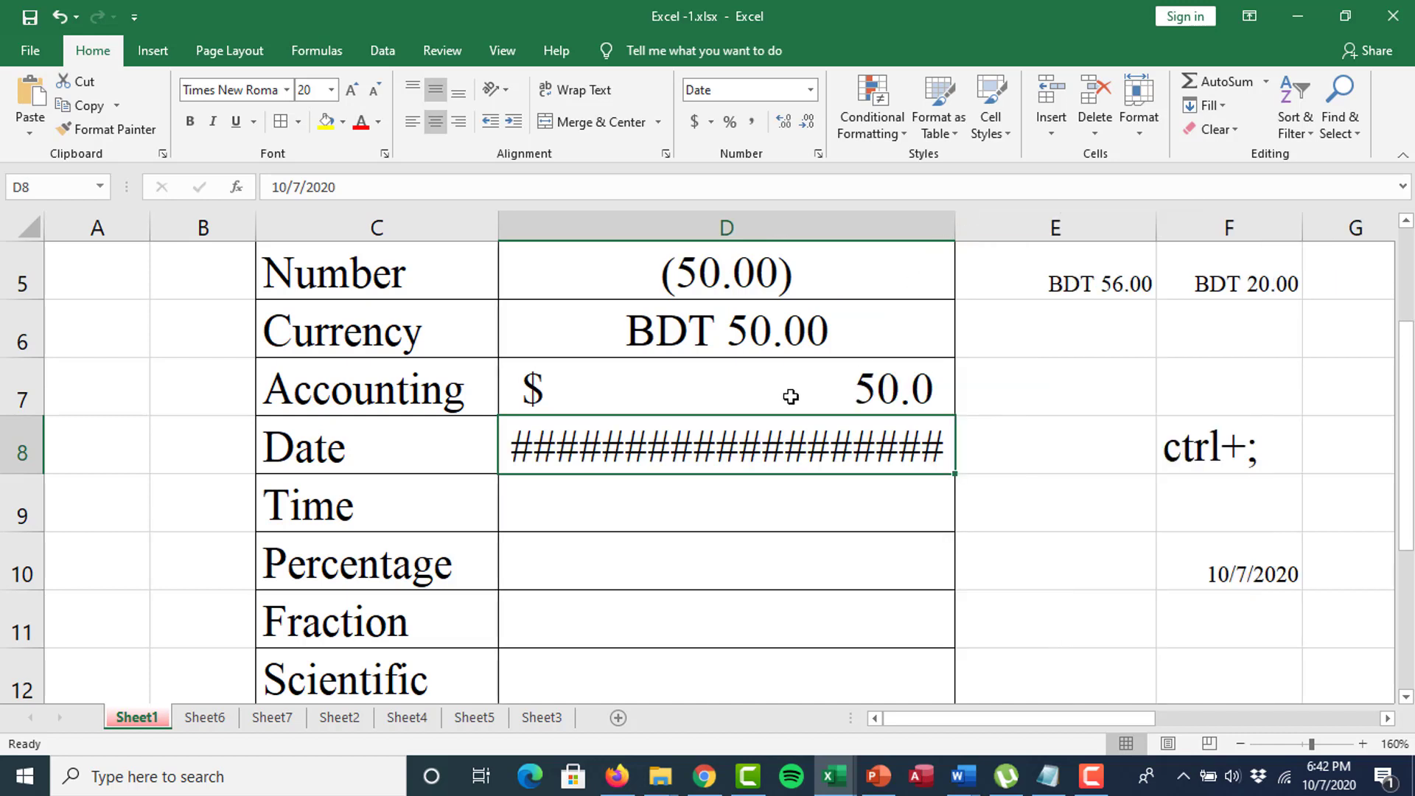
pyautogui.doubleClick(950, 227)
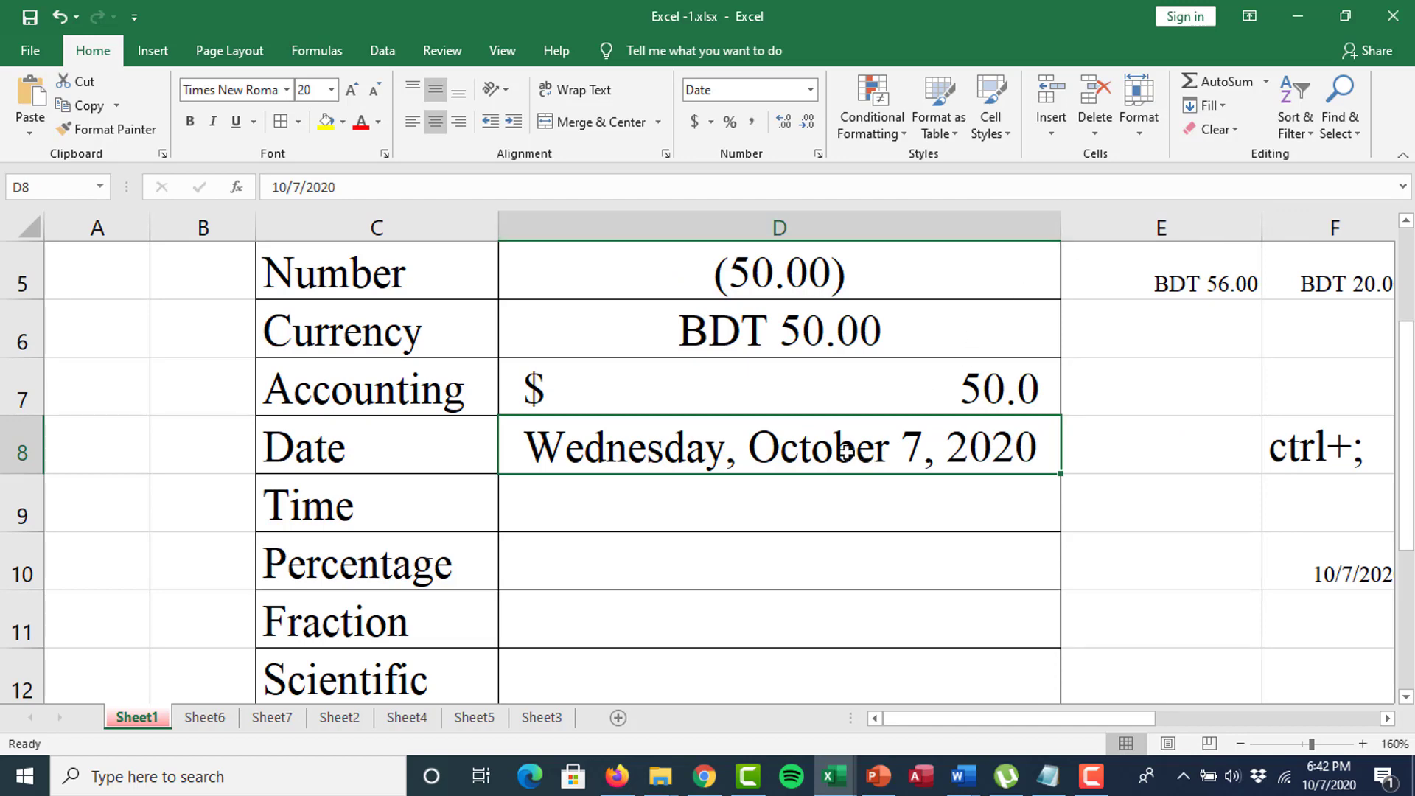
# Open the number format settings for cell D8 and review the date types for the English (United States) locale.
pyautogui.click(818, 154)
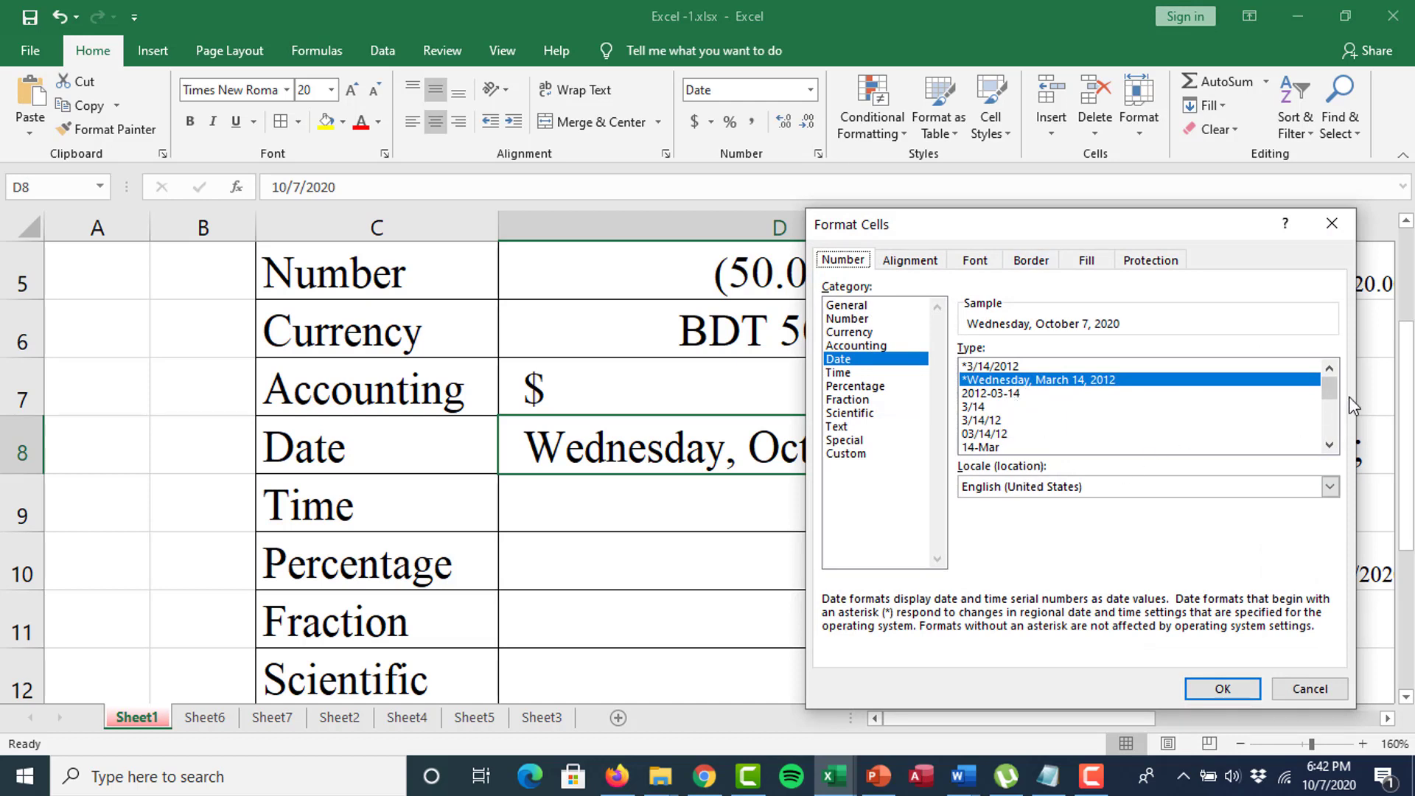
pyautogui.click(1329, 445)
pyautogui.click(1329, 444)
pyautogui.click(1330, 444)
pyautogui.click(1330, 444)
pyautogui.click(1329, 445)
pyautogui.click(1329, 444)
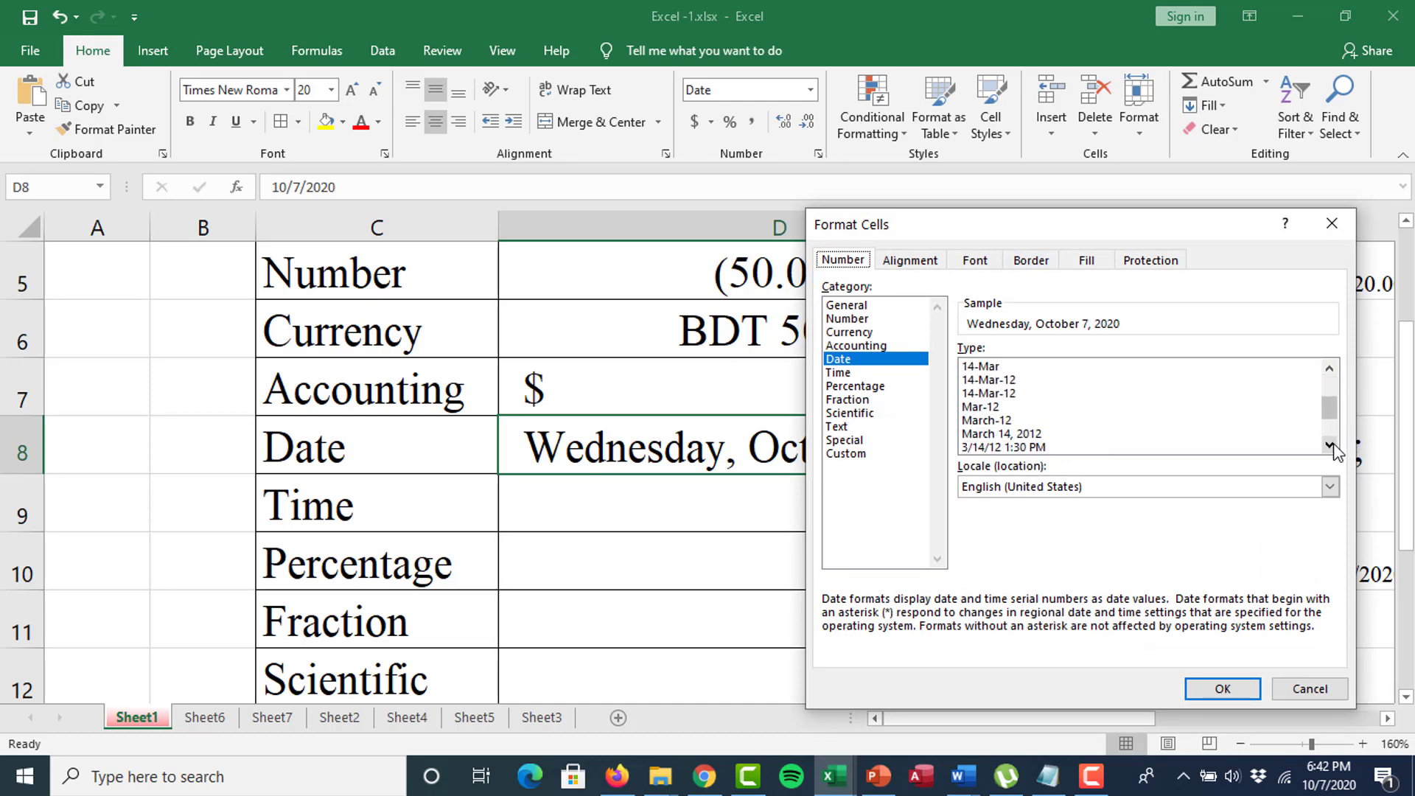
pyautogui.click(1329, 444)
pyautogui.click(1329, 445)
pyautogui.click(1330, 444)
pyautogui.click(1329, 444)
pyautogui.click(1329, 444)
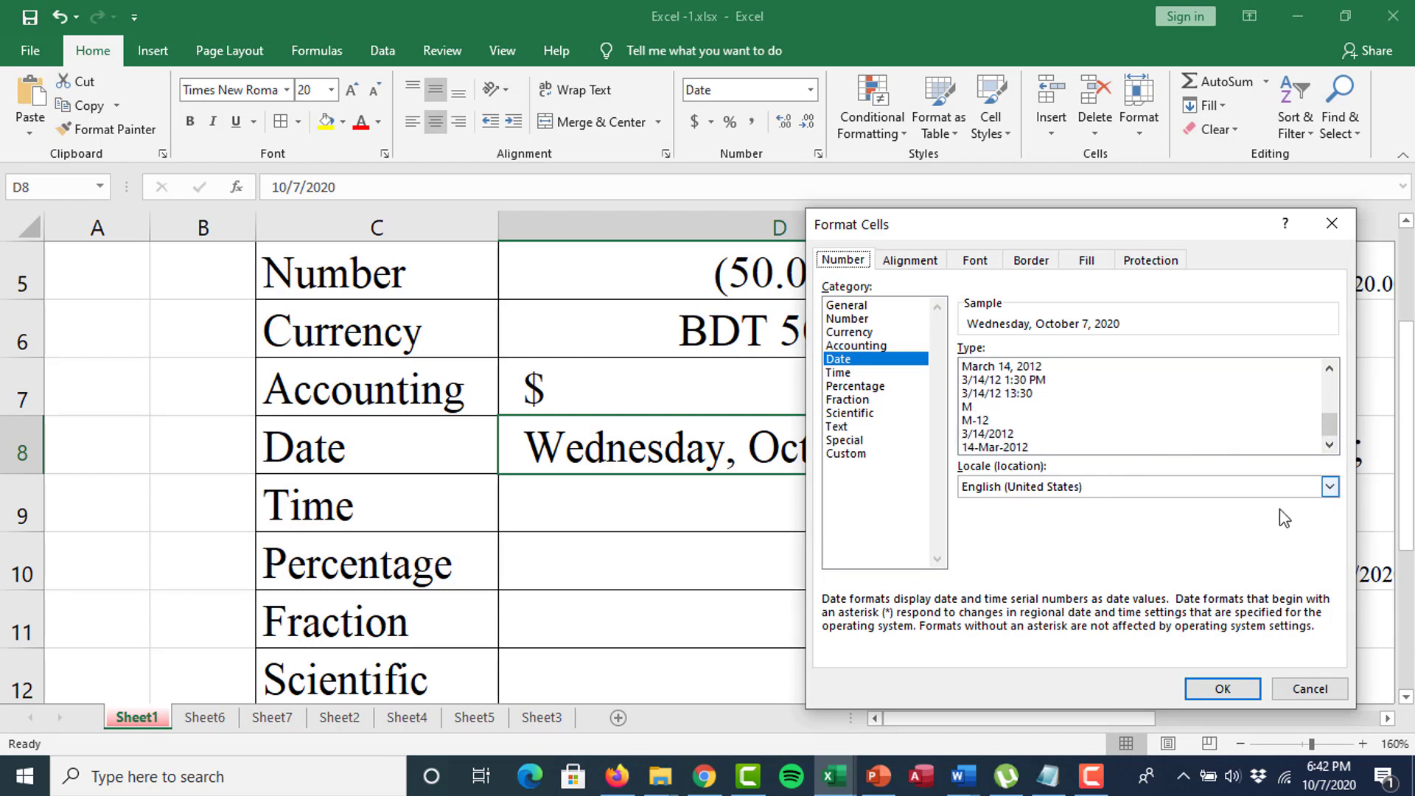
# Set the locale of the date format for cell D8 to Bangla (Bangladesh).
pyautogui.click(1327, 489)
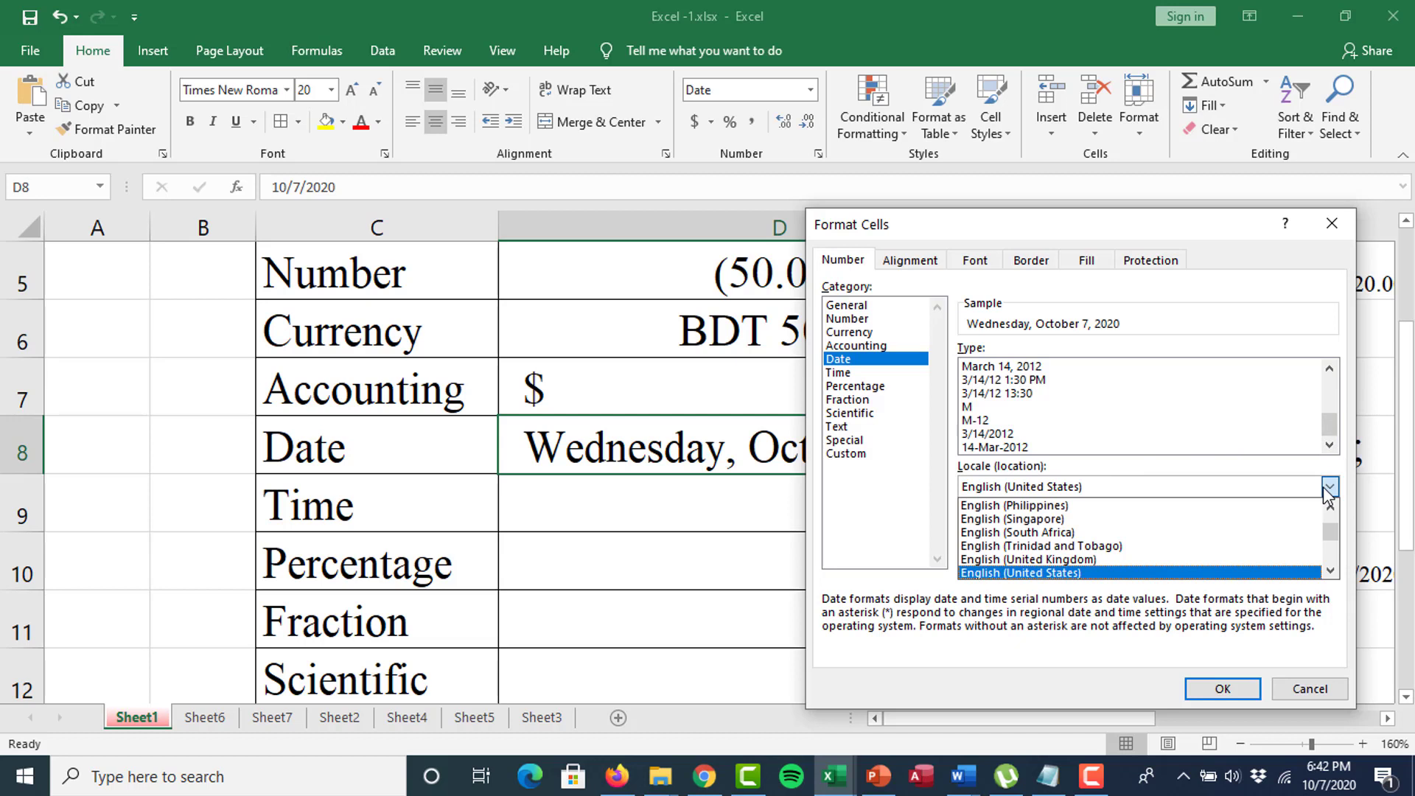
pyautogui.press('b')
pyautogui.scroll(-4, 1162, 532)
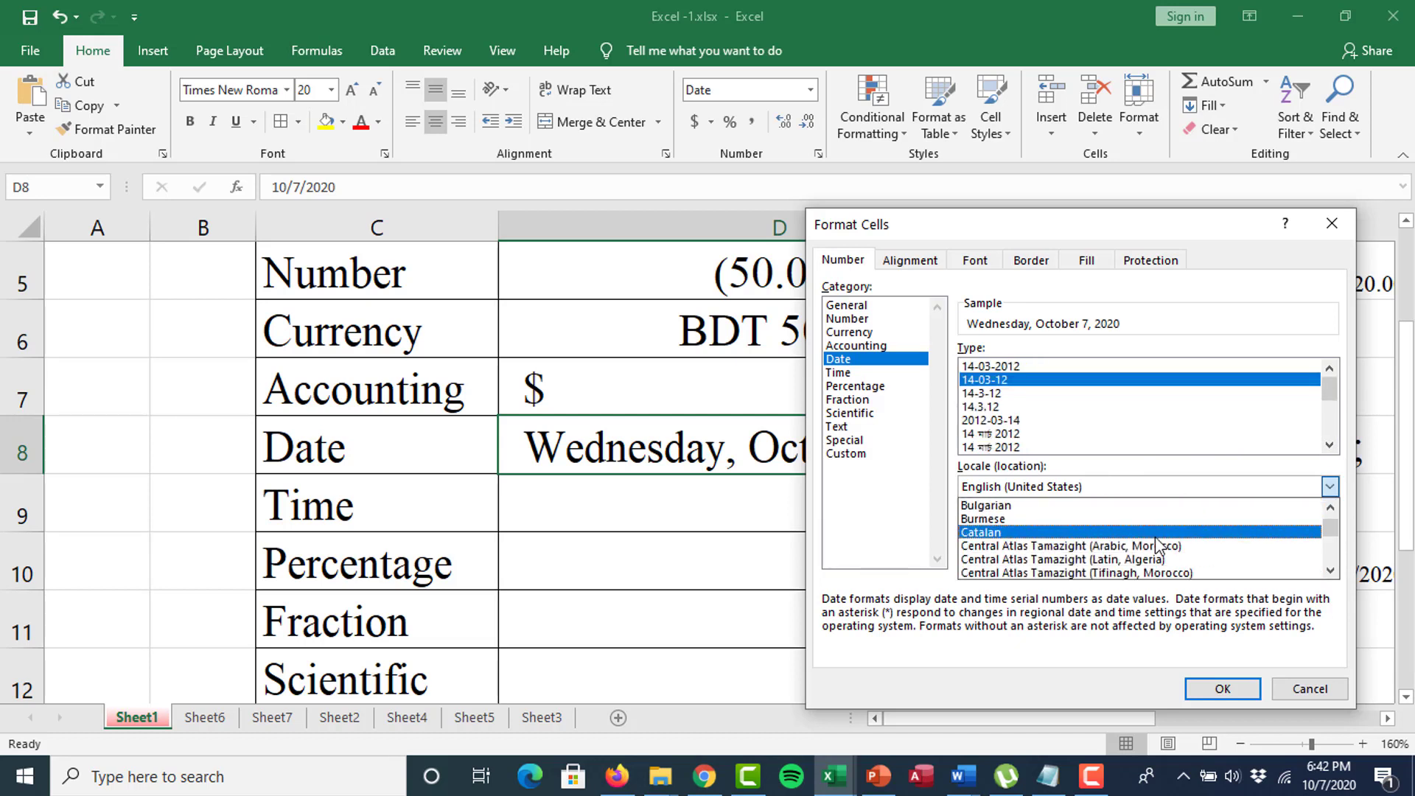
pyautogui.scroll(3, 1157, 546)
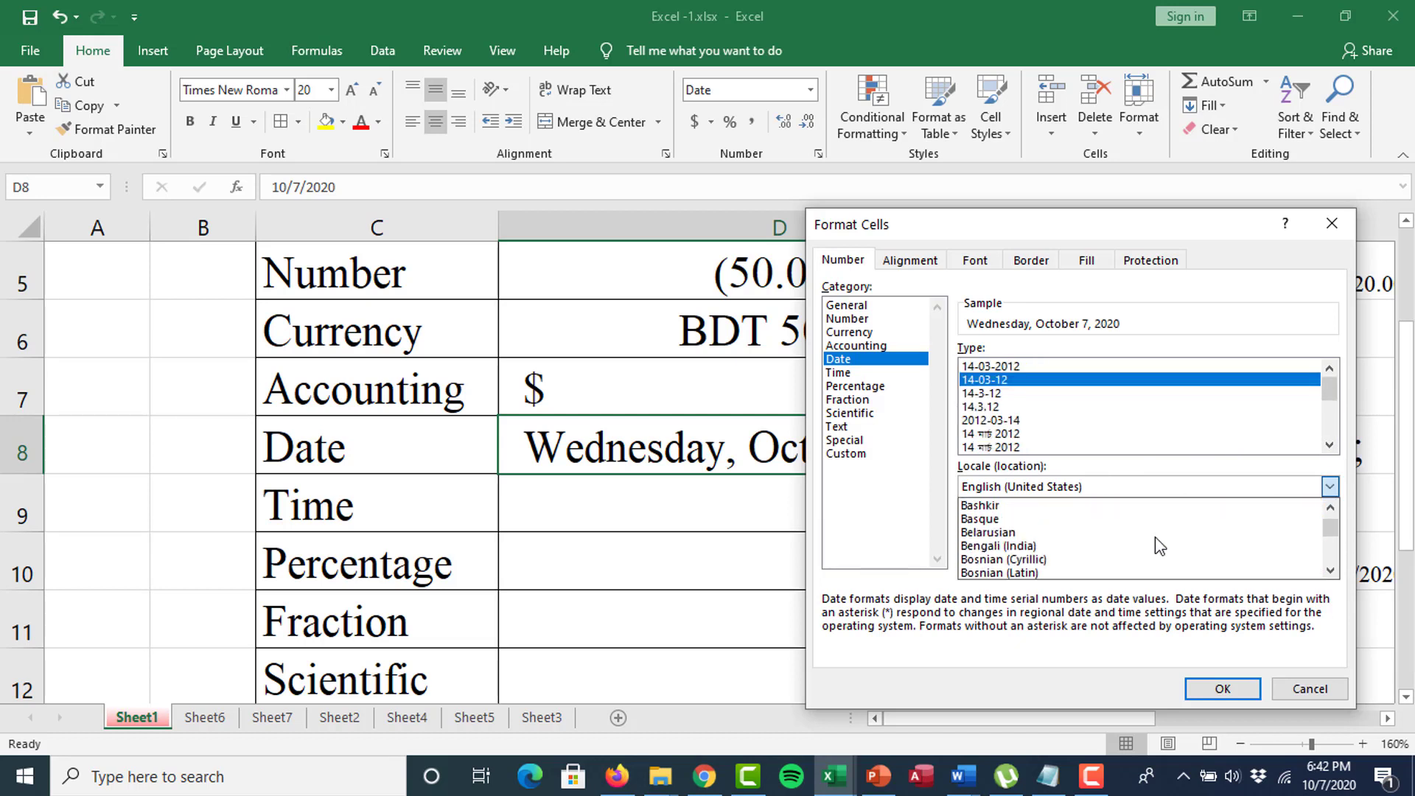
pyautogui.click(1109, 506)
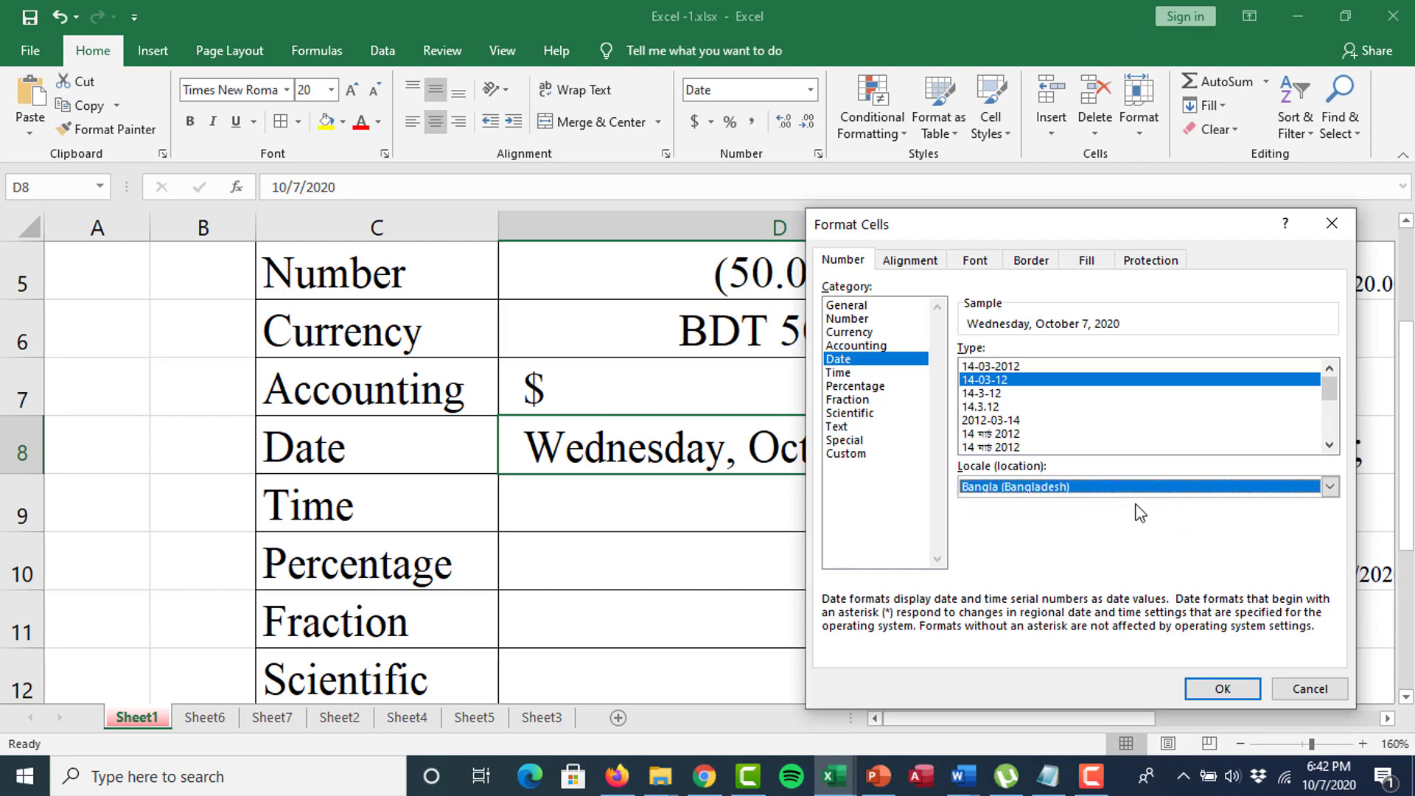
# Apply the Bangla long date type with weekday, বুধবার, ১৪ মার্চ, ২০১২, to cell D8.
pyautogui.click(1329, 445)
pyautogui.click(1330, 445)
pyautogui.click(1329, 445)
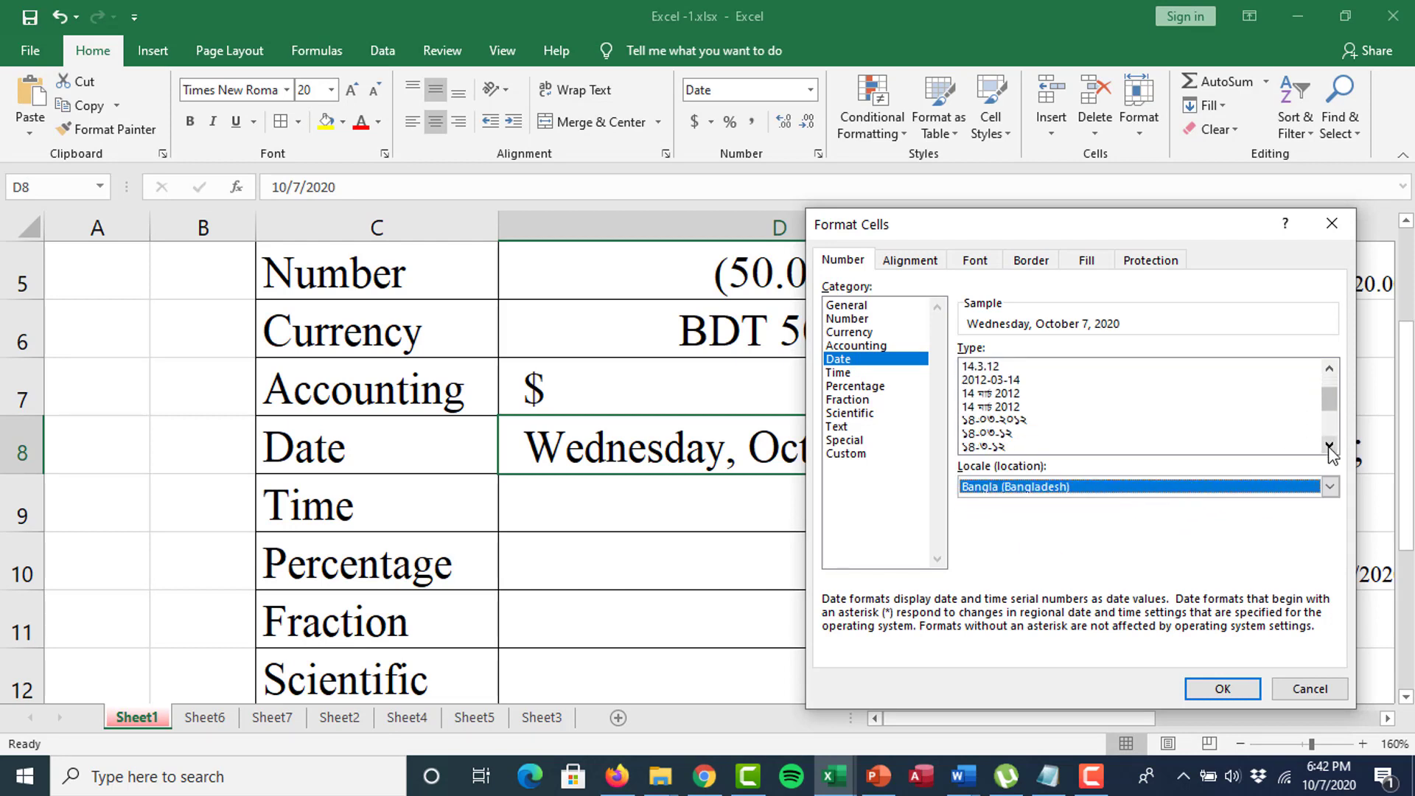
pyautogui.click(1329, 445)
pyautogui.click(1329, 445)
pyautogui.click(1329, 445)
pyautogui.click(1329, 445)
pyautogui.click(1329, 445)
pyautogui.click(1329, 445)
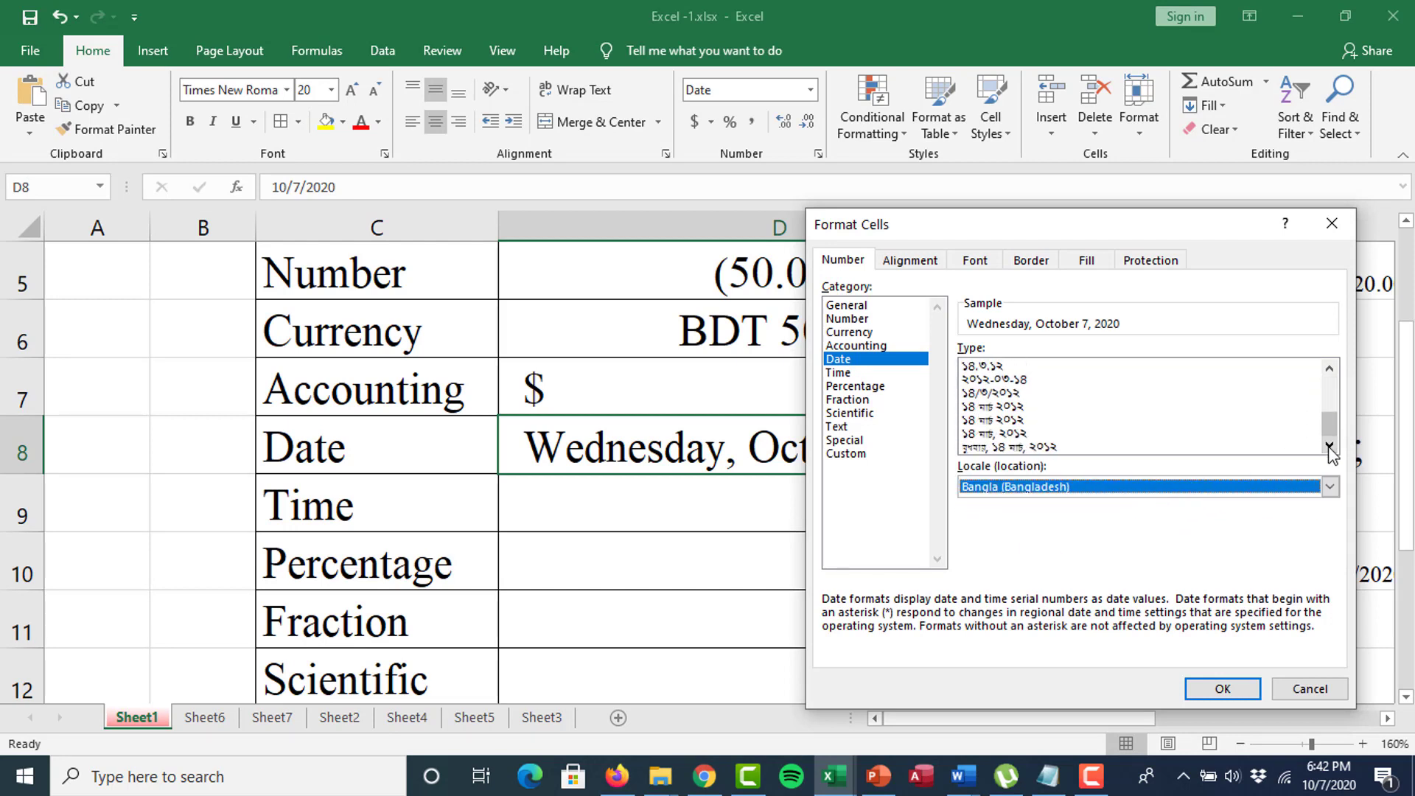
pyautogui.click(1010, 447)
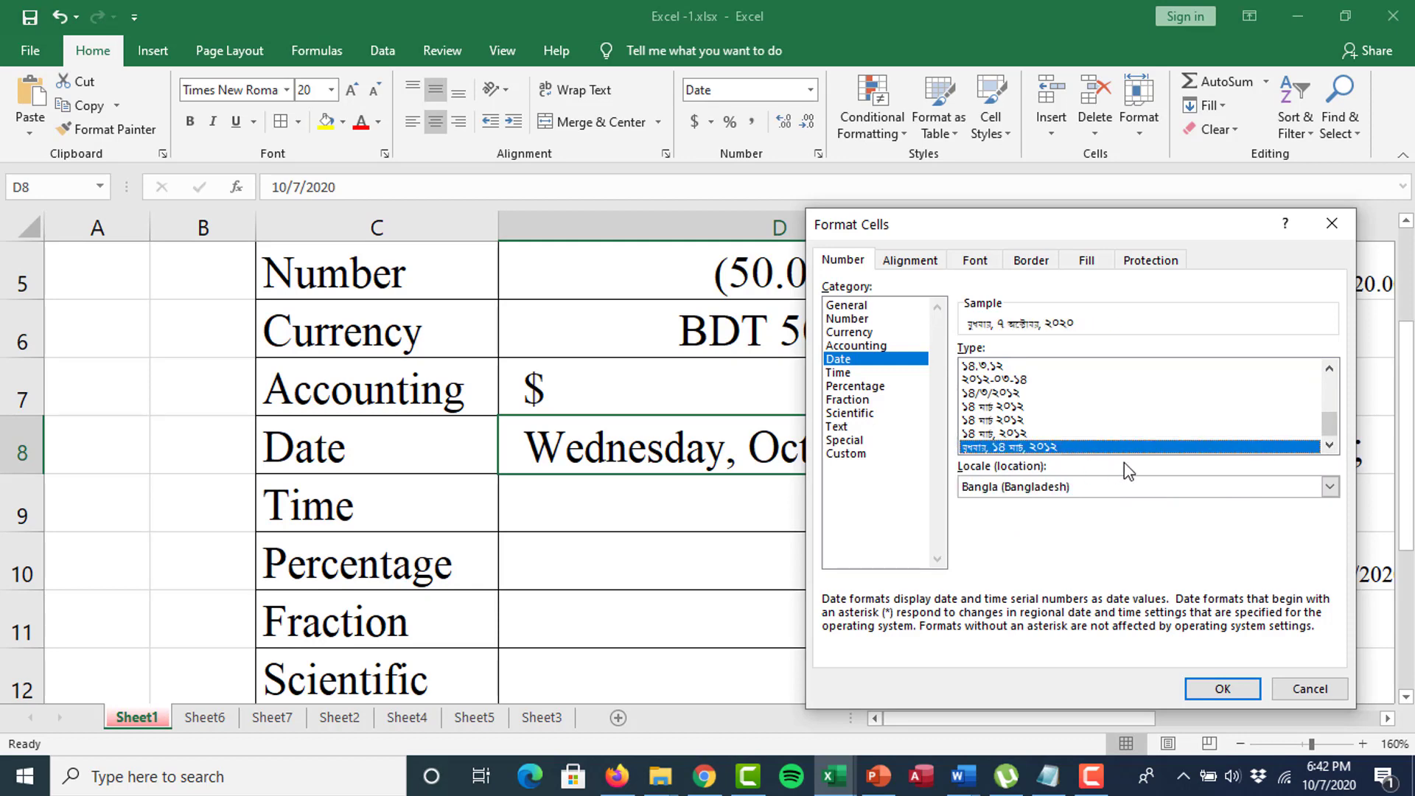
pyautogui.click(1224, 689)
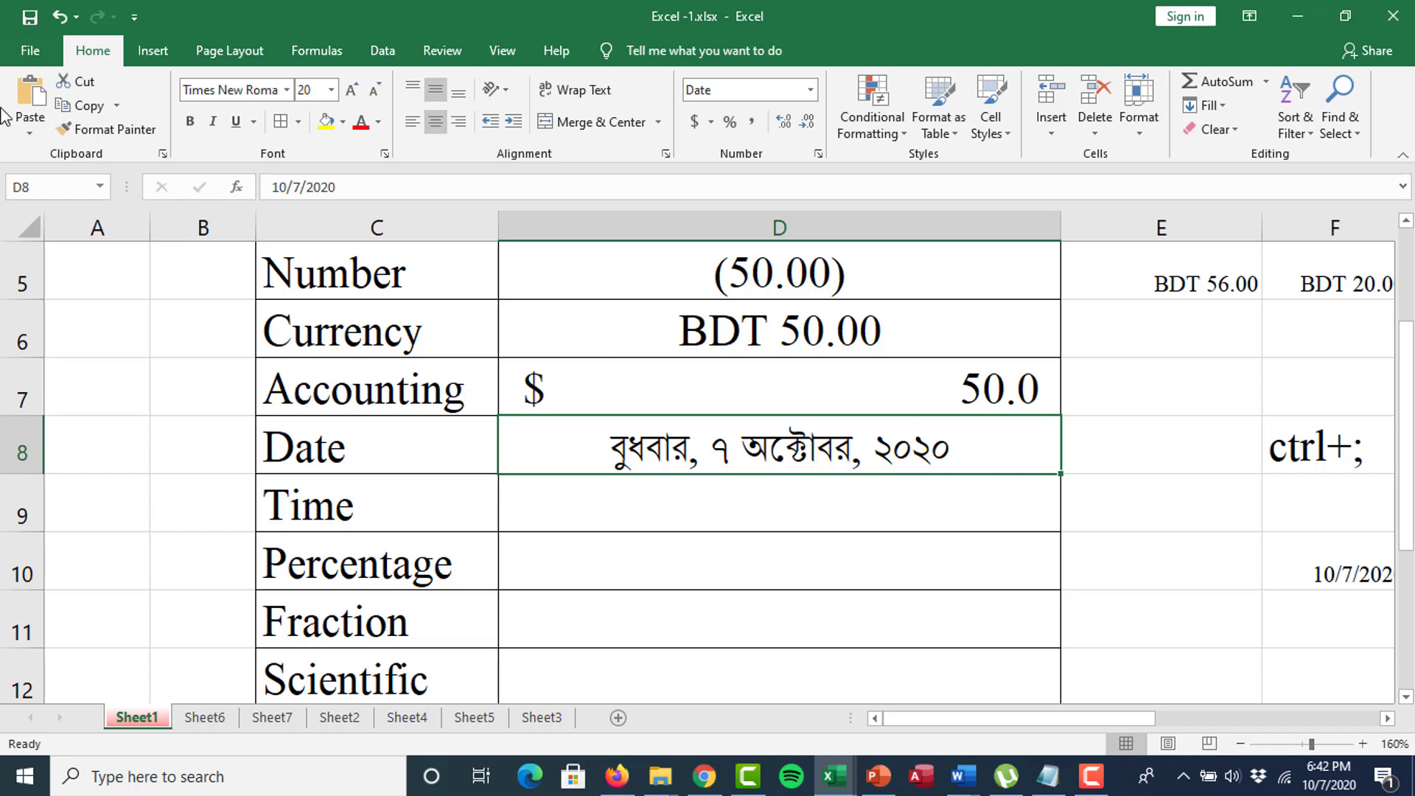
# Try copying the formatting of cell D8 onto cells D9:D11 and undo it.
pyautogui.click(107, 133)
pyautogui.moveTo(679, 527); pyautogui.dragTo(679, 603)
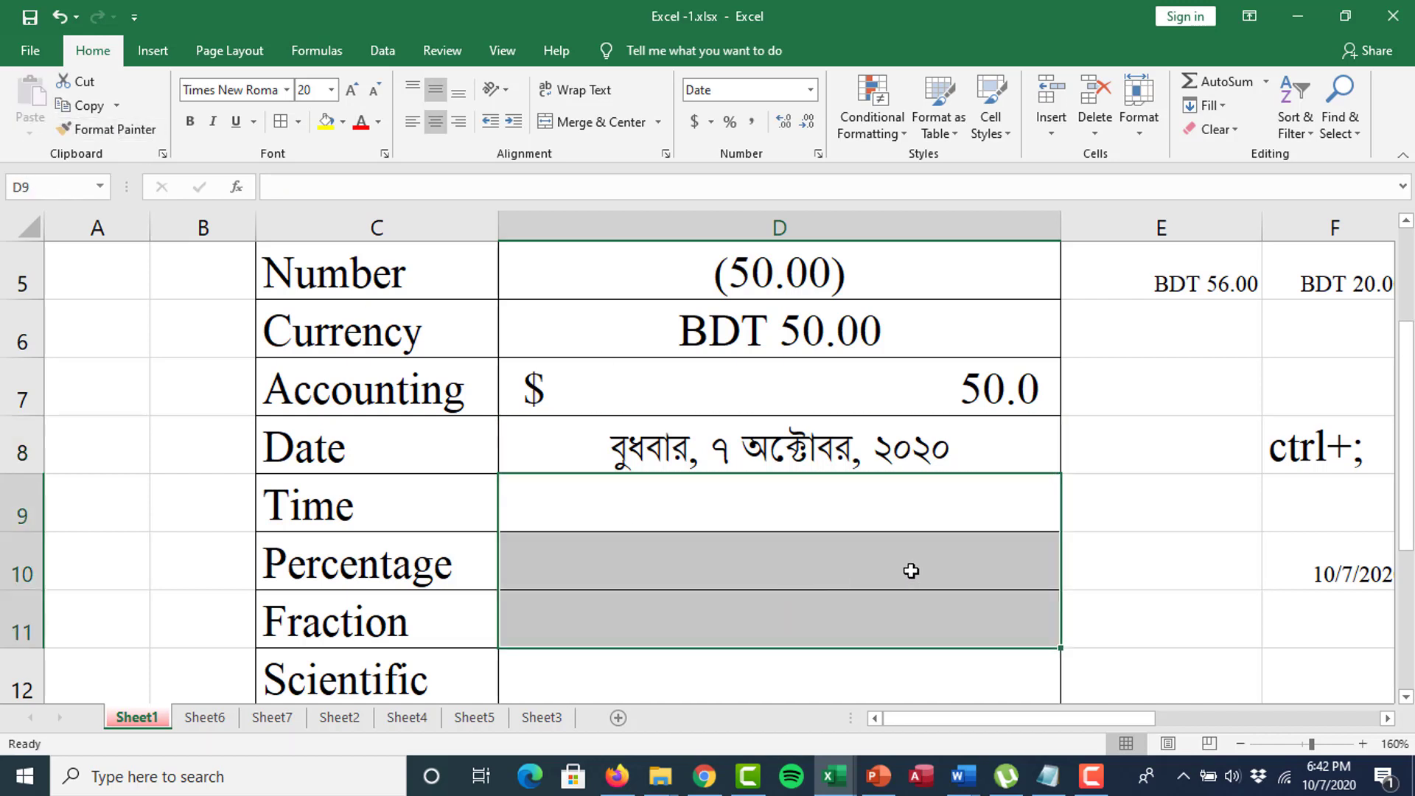
pyautogui.hotkey('ctrl', 'z')
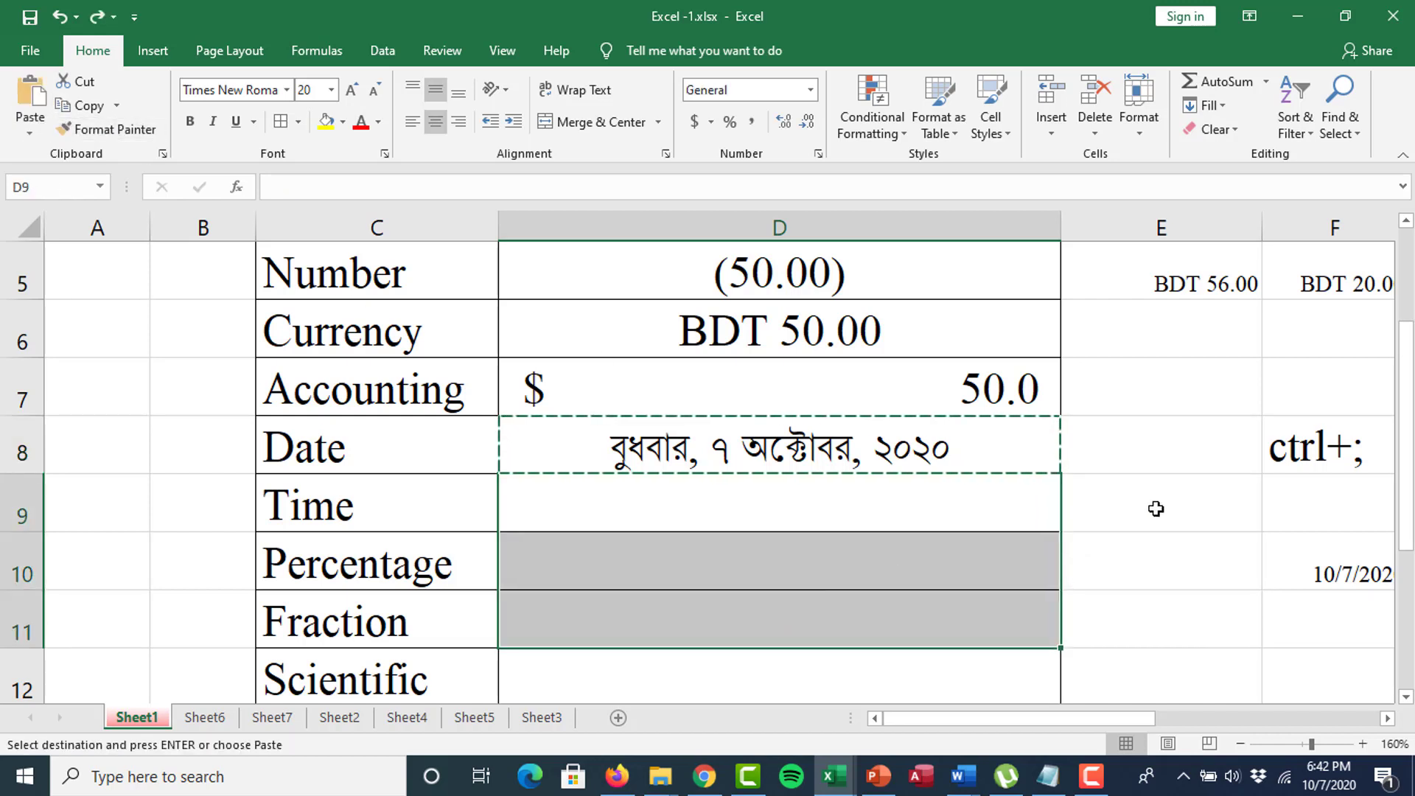
pyautogui.press('Escape')
# Clear the contents of cells E6:G11, including the shortcut note and the demonstration date.
pyautogui.moveTo(1121, 719); pyautogui.dragTo(1186, 716)
pyautogui.click(701, 338)
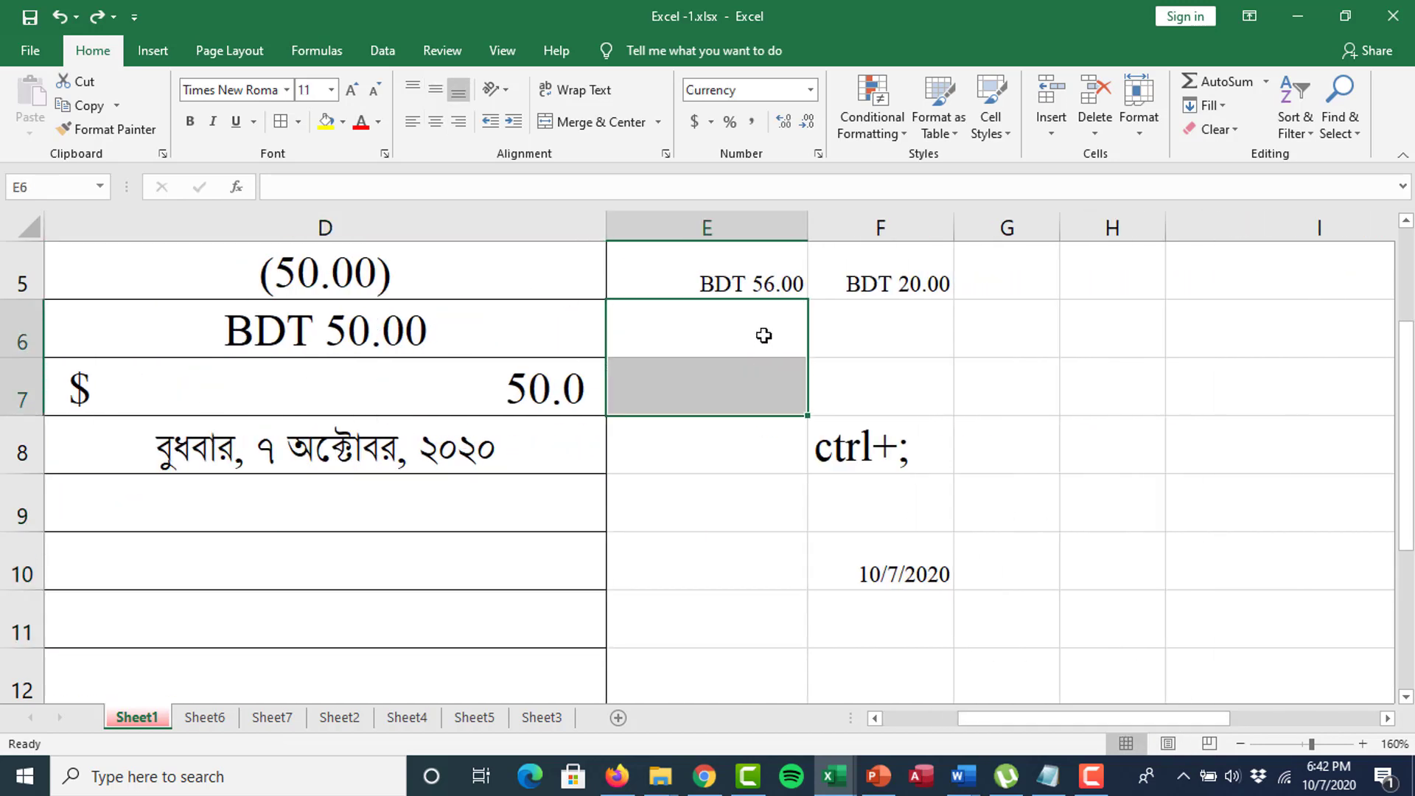
pyautogui.moveTo(788, 370); pyautogui.dragTo(1017, 619)
pyautogui.press('Delete')
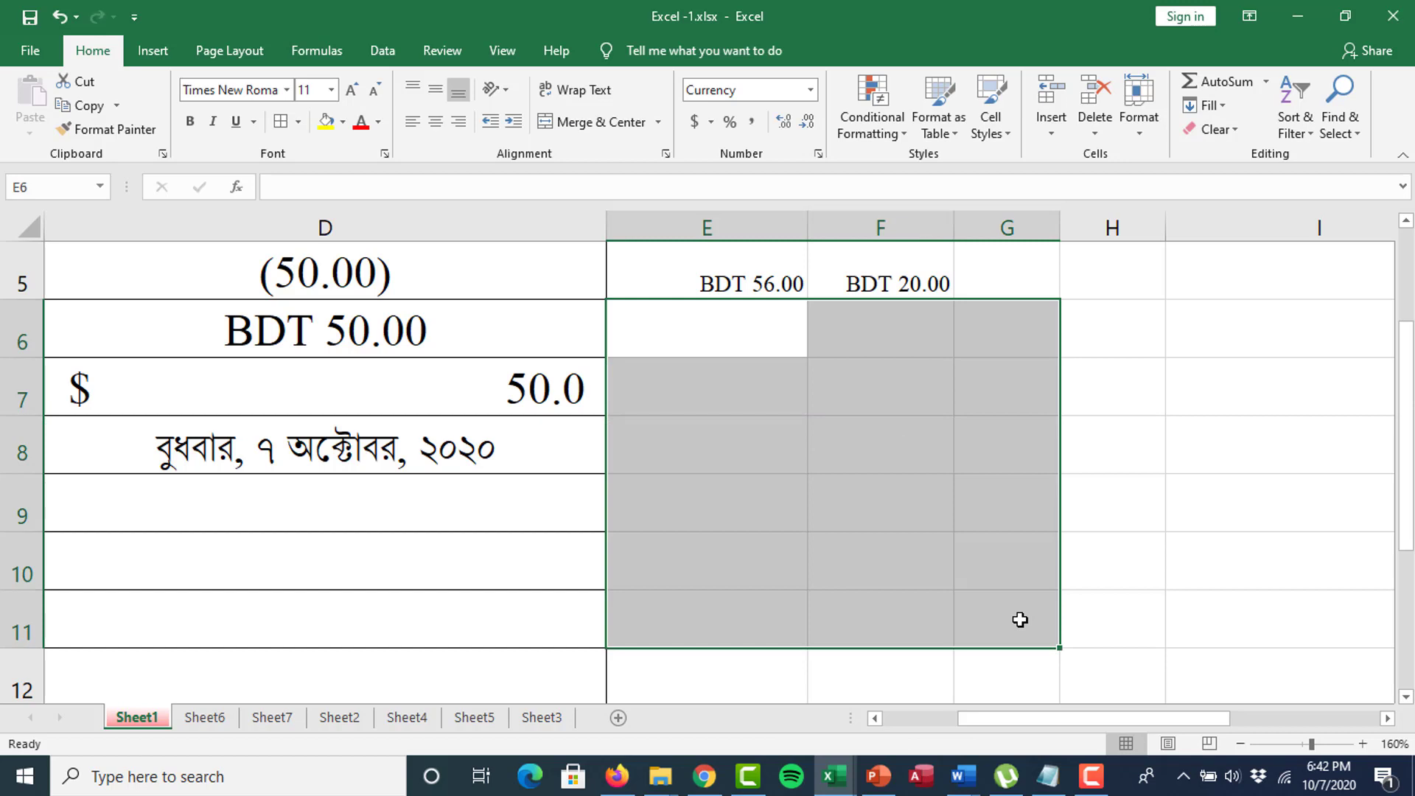
# Format cells E6:G11 as dates with the Bangla (Bangladesh) type 14 মার্চ 2012.
pyautogui.moveTo(768, 341); pyautogui.dragTo(1017, 600)
pyautogui.click(819, 154)
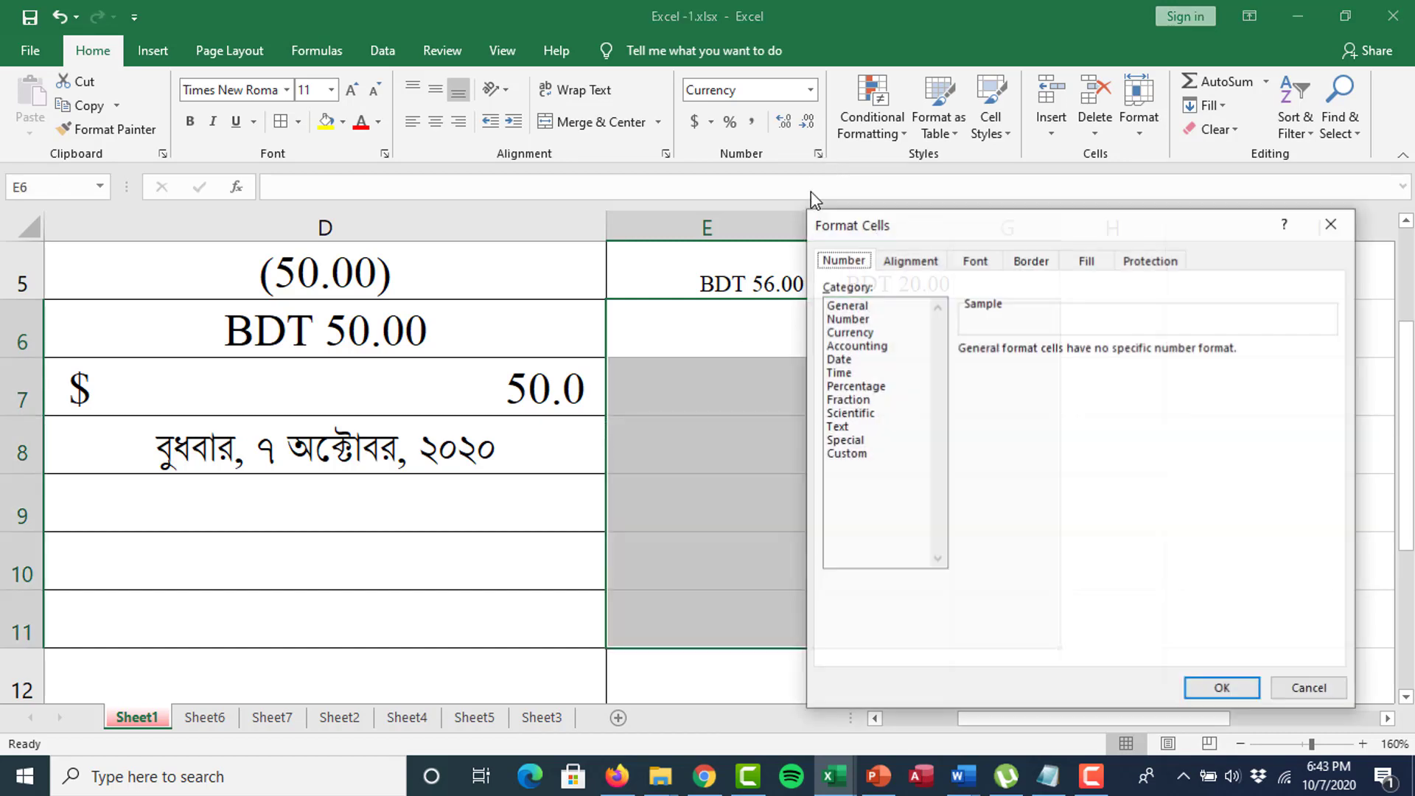
pyautogui.click(843, 360)
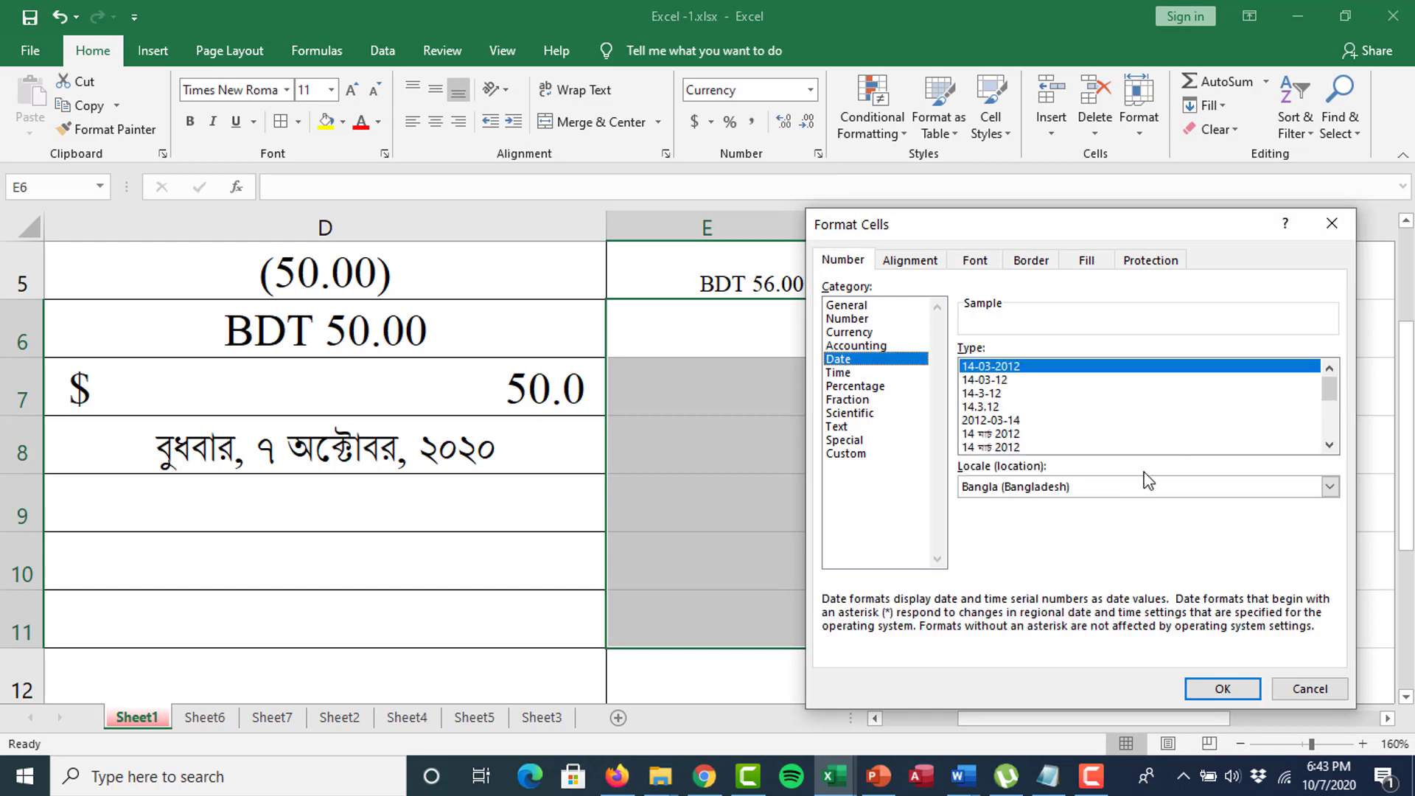
pyautogui.scroll(-3, 1327, 445)
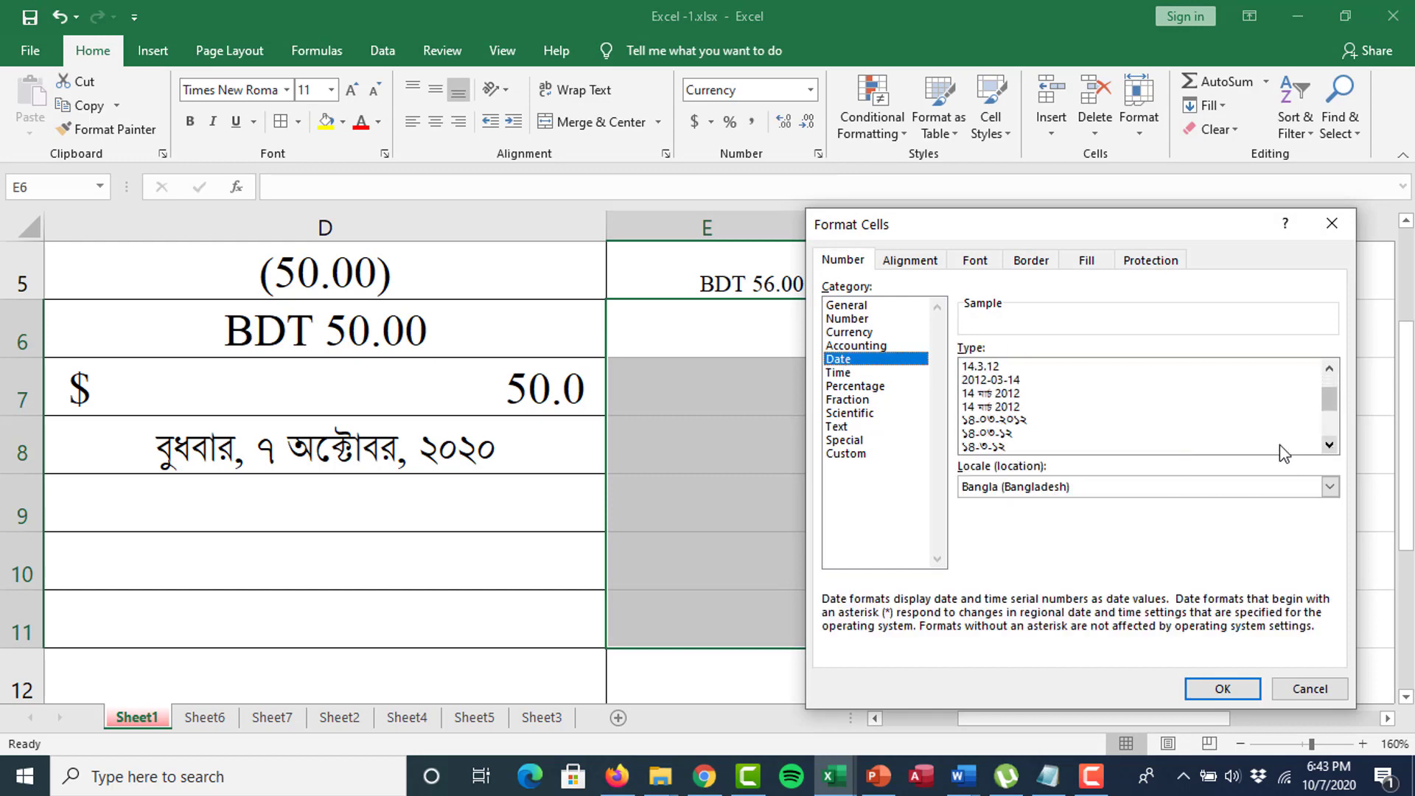
pyautogui.click(1015, 420)
pyautogui.click(1245, 688)
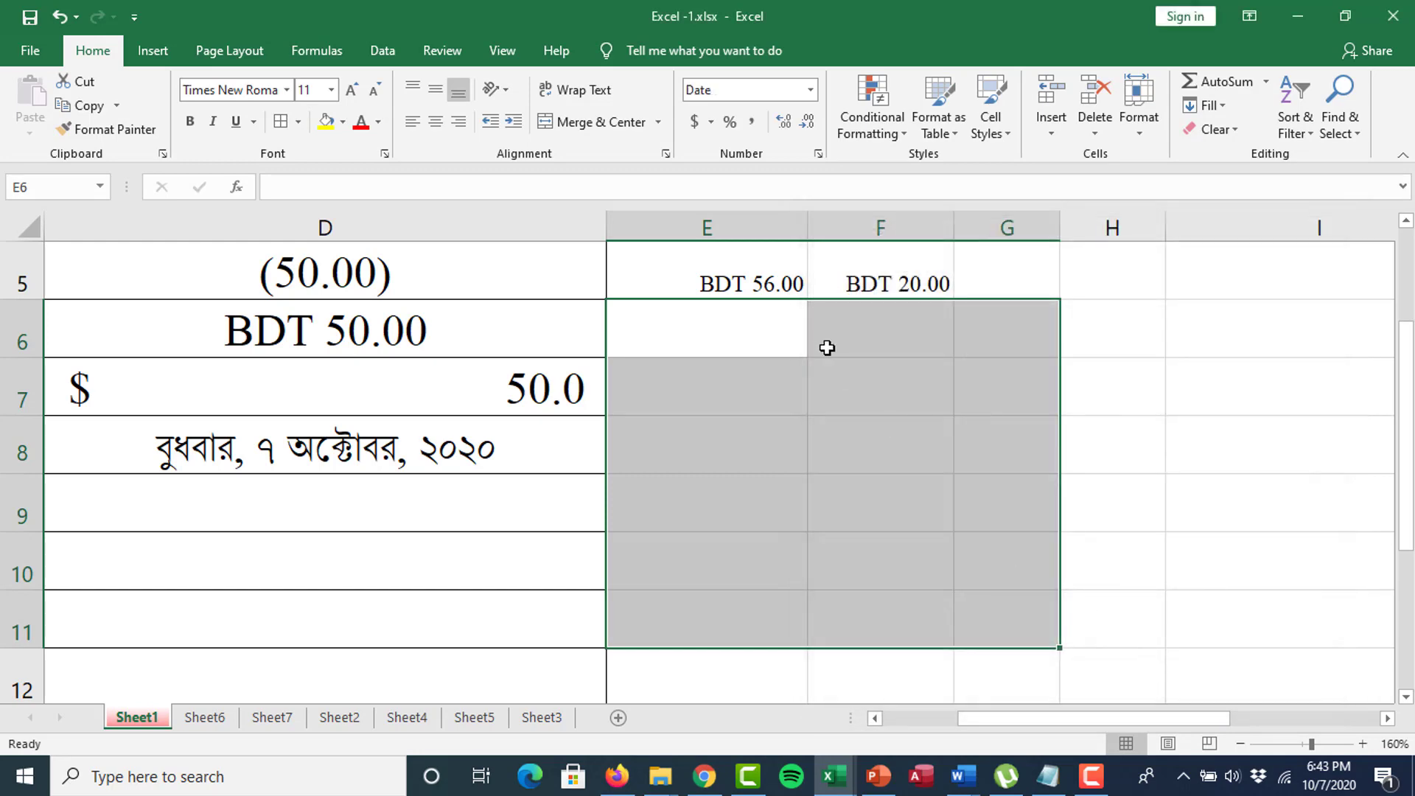
# Test the date format by inserting the current date, 10/7/2020, in cell F7 and entering 1/1/2020 in cell F9.
pyautogui.click(859, 388)
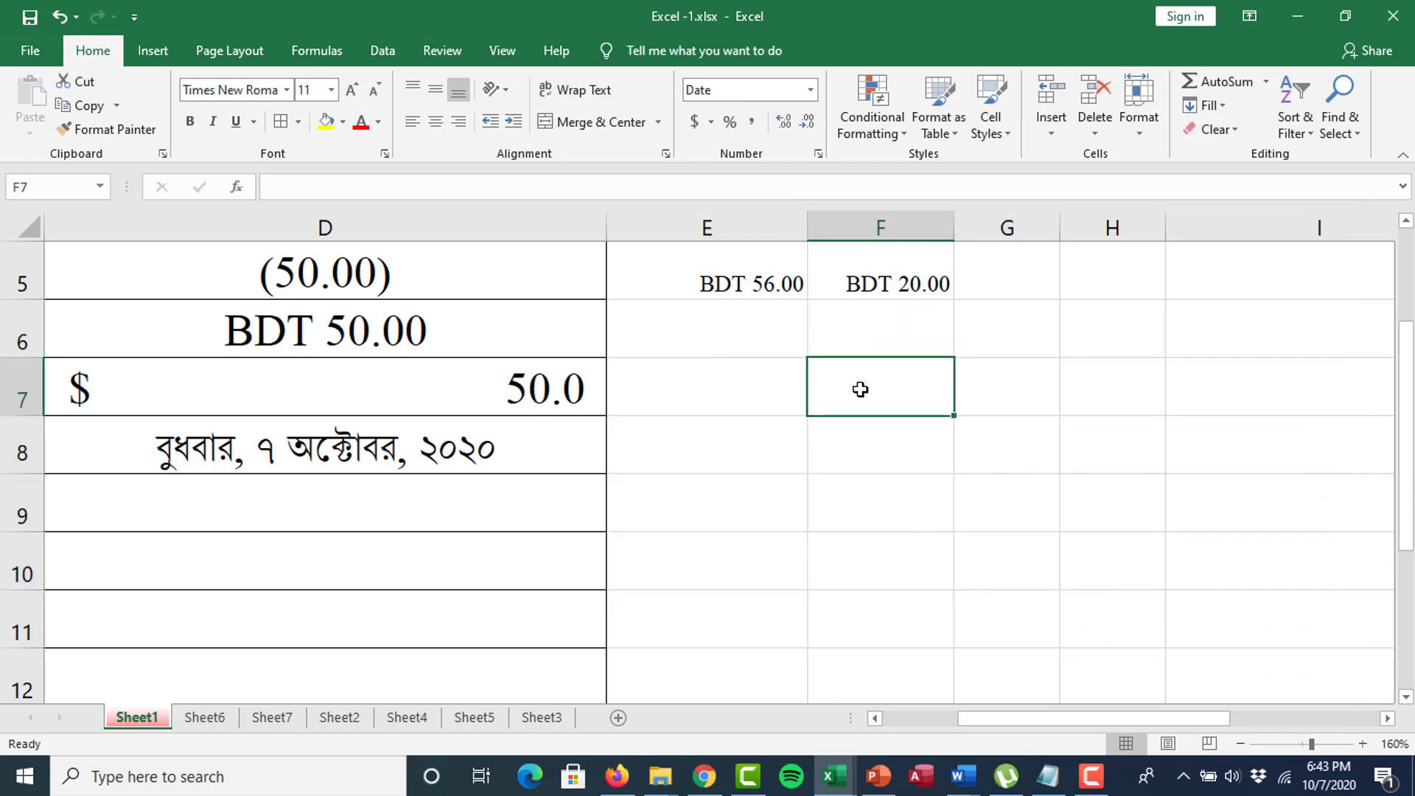
pyautogui.hotkey('ctrl', ';')
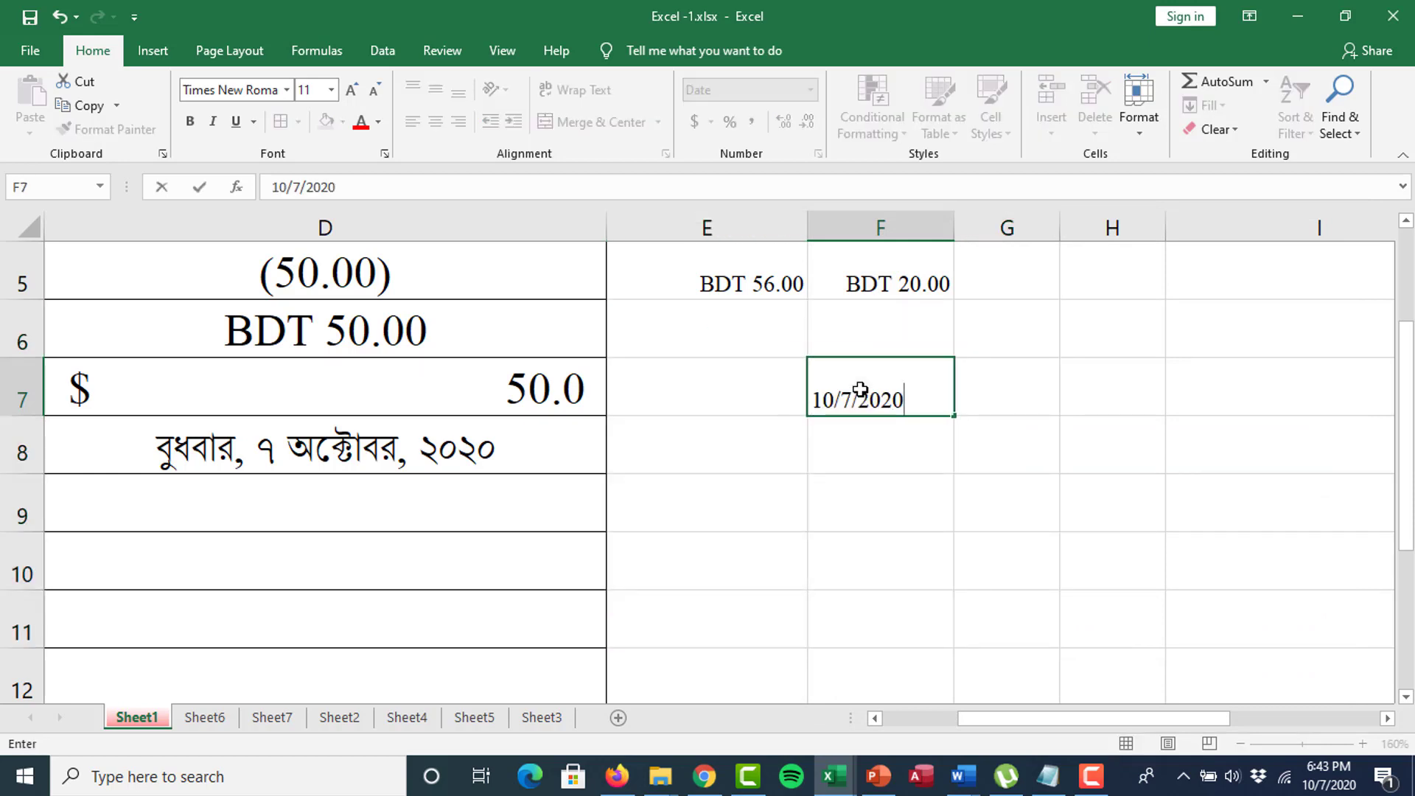
pyautogui.click(941, 510)
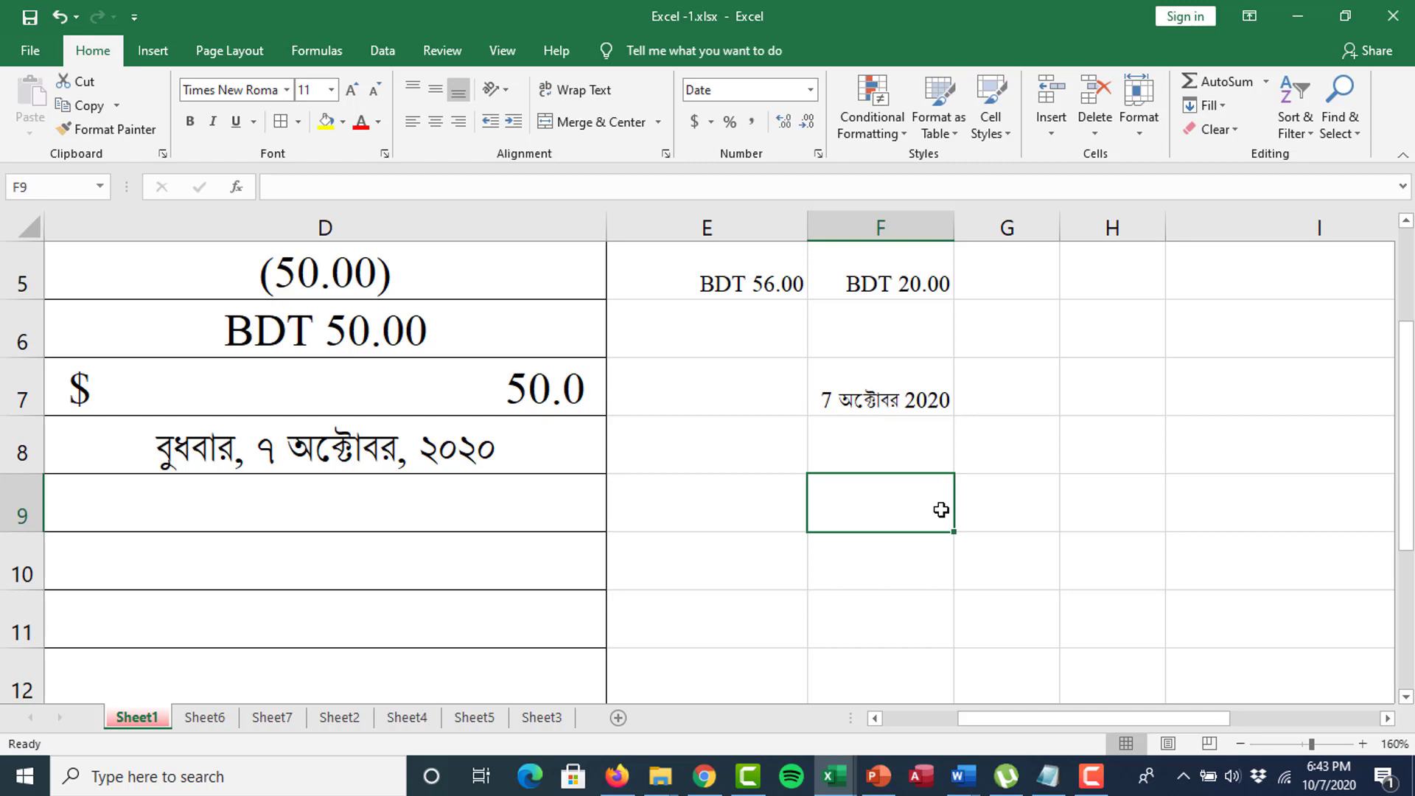
pyautogui.write('1/1/2020')
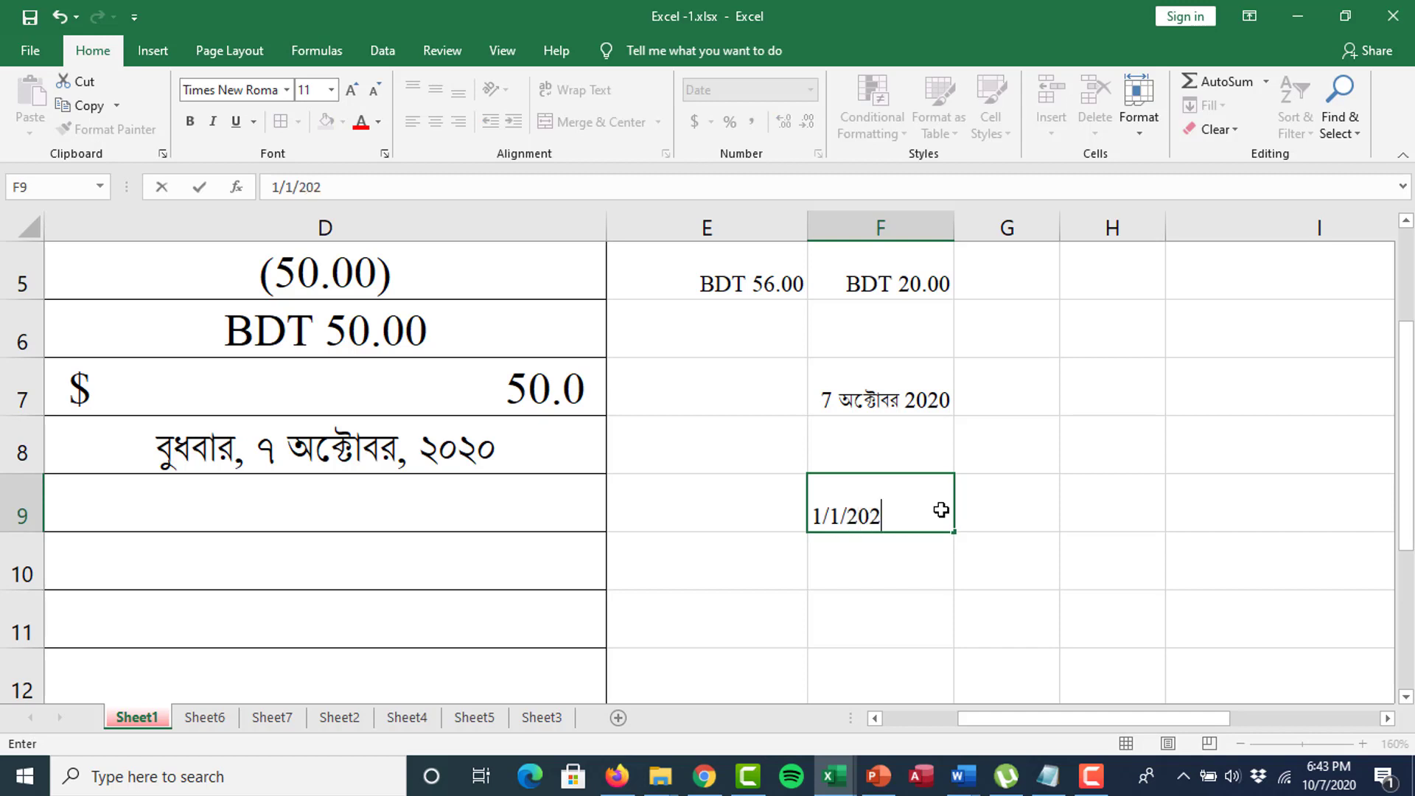
pyautogui.press('Return')
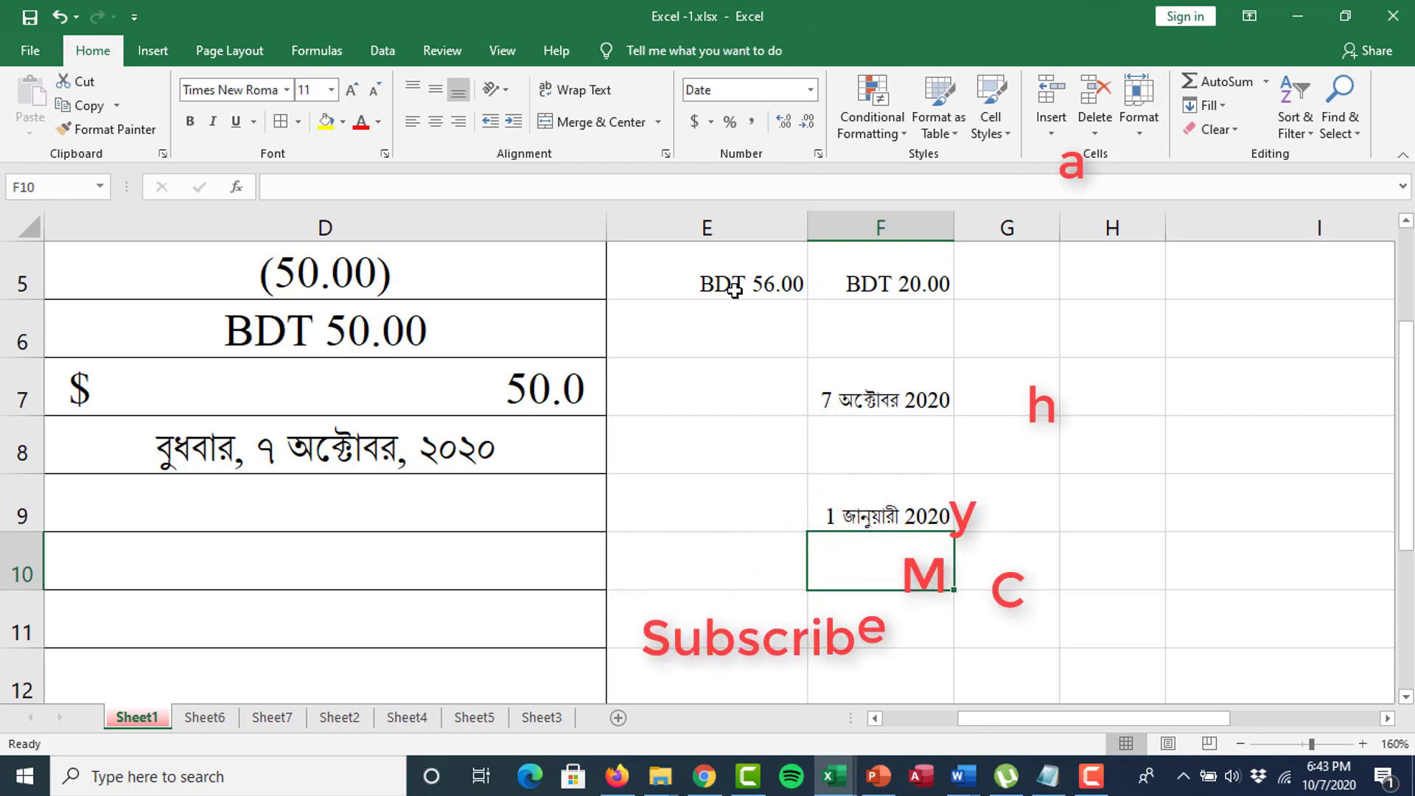
# Enlarge the font of cells E5:F9 by two size increments.
pyautogui.moveTo(734, 290); pyautogui.dragTo(925, 496)
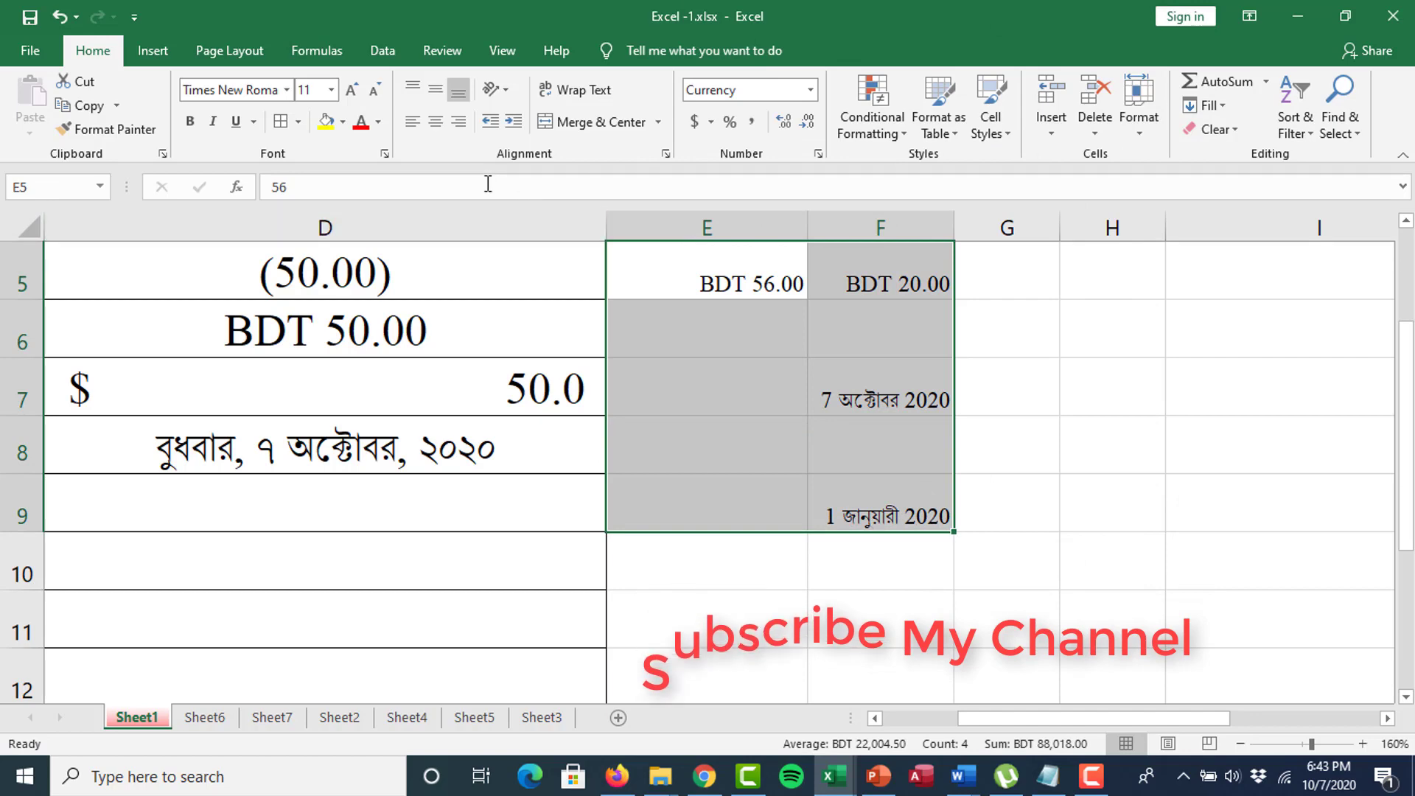
pyautogui.click(356, 92)
pyautogui.click(356, 92)
# Enter 03.20 as the Time sample in cell D9.
pyautogui.moveTo(980, 716); pyautogui.dragTo(905, 721)
pyautogui.click(679, 506)
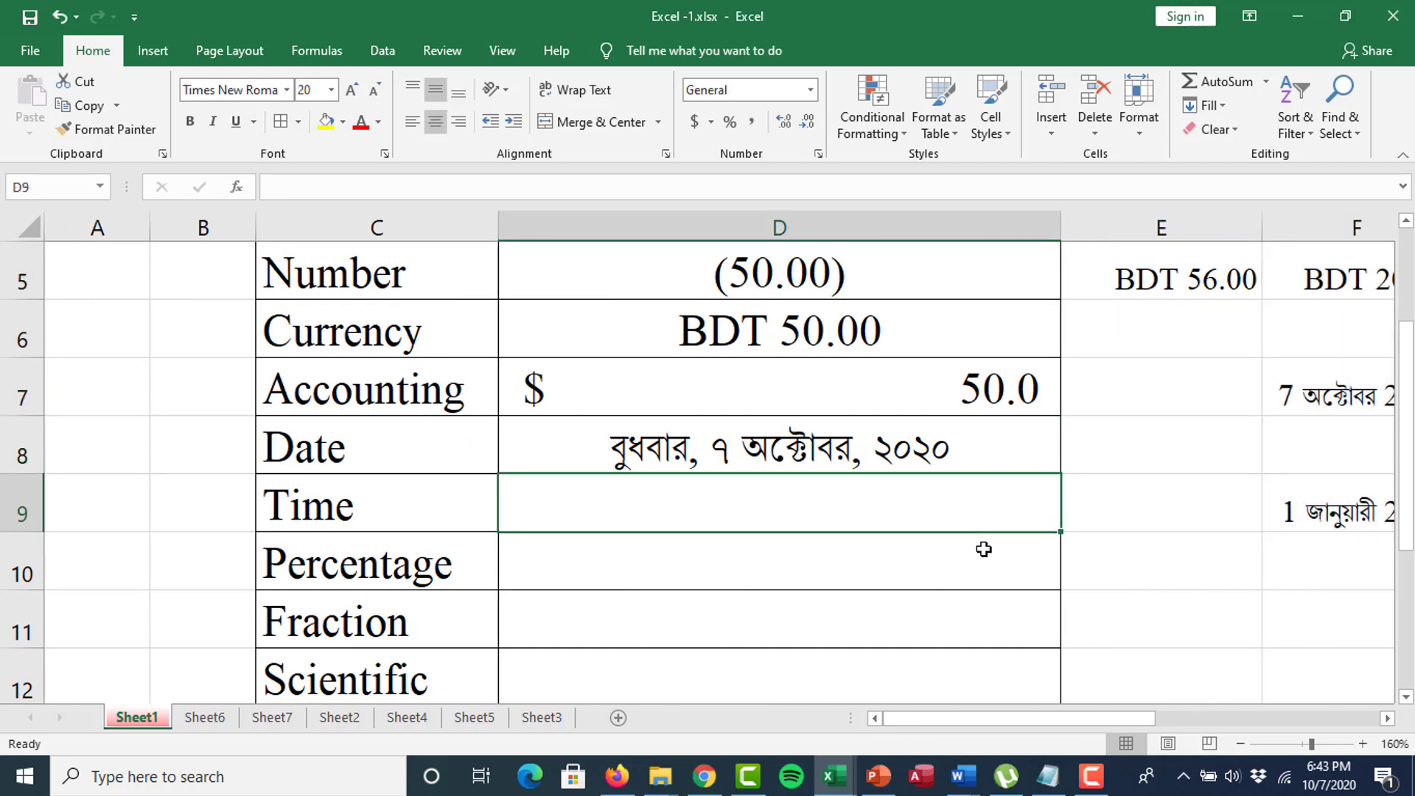
pyautogui.write('03.20')
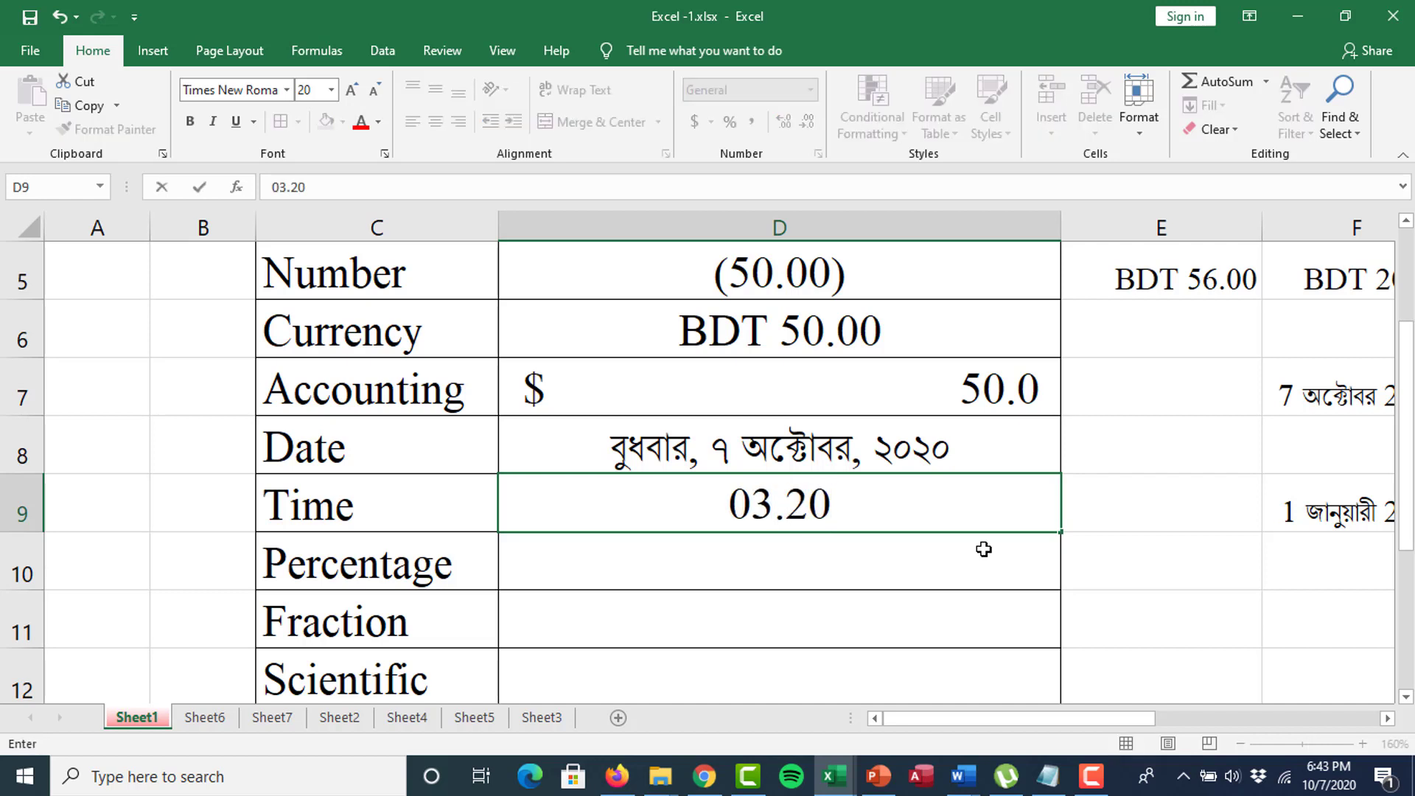
pyautogui.press('Return')
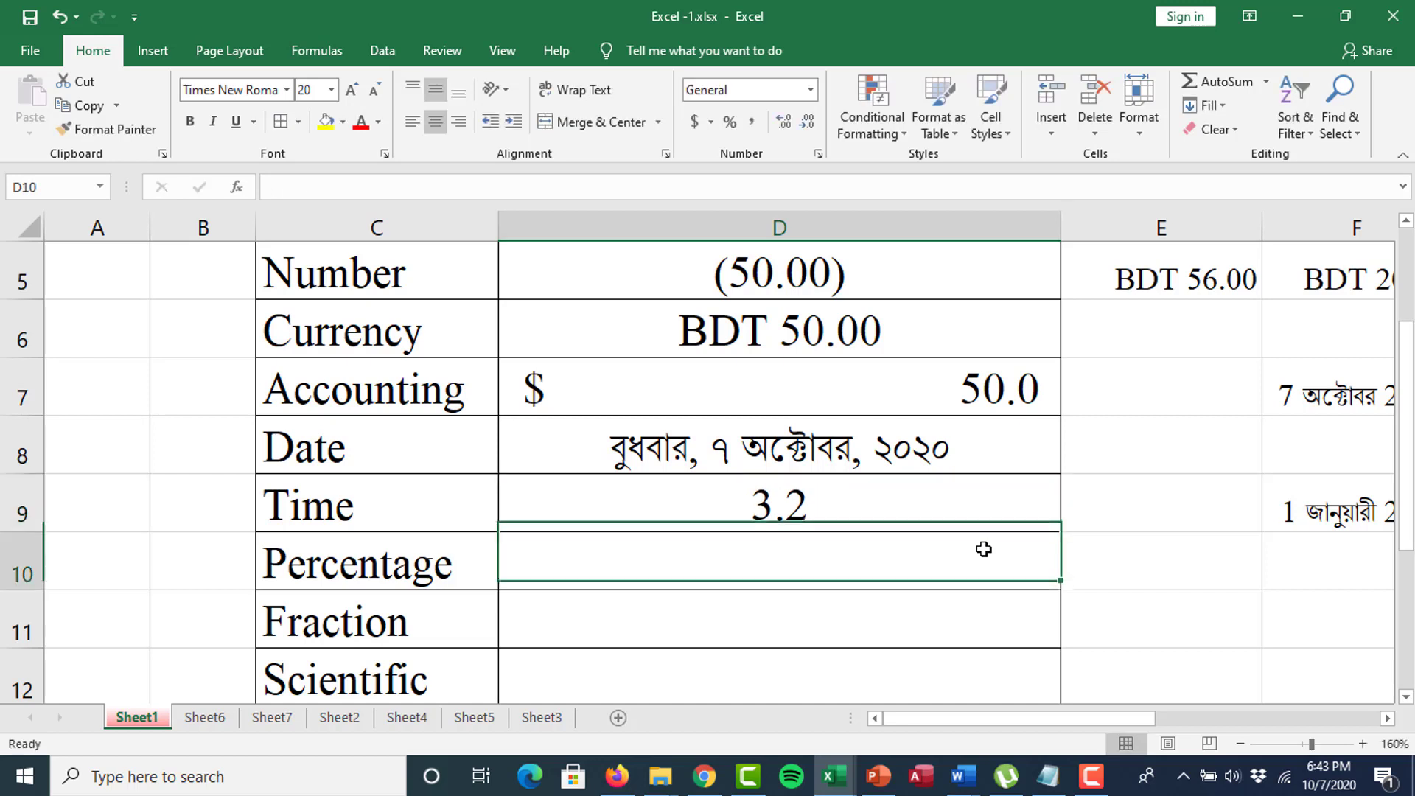
# Clear the Time sample in cell D9 and format the cell as Time with the type 1:30:55 PM.
pyautogui.click(849, 501)
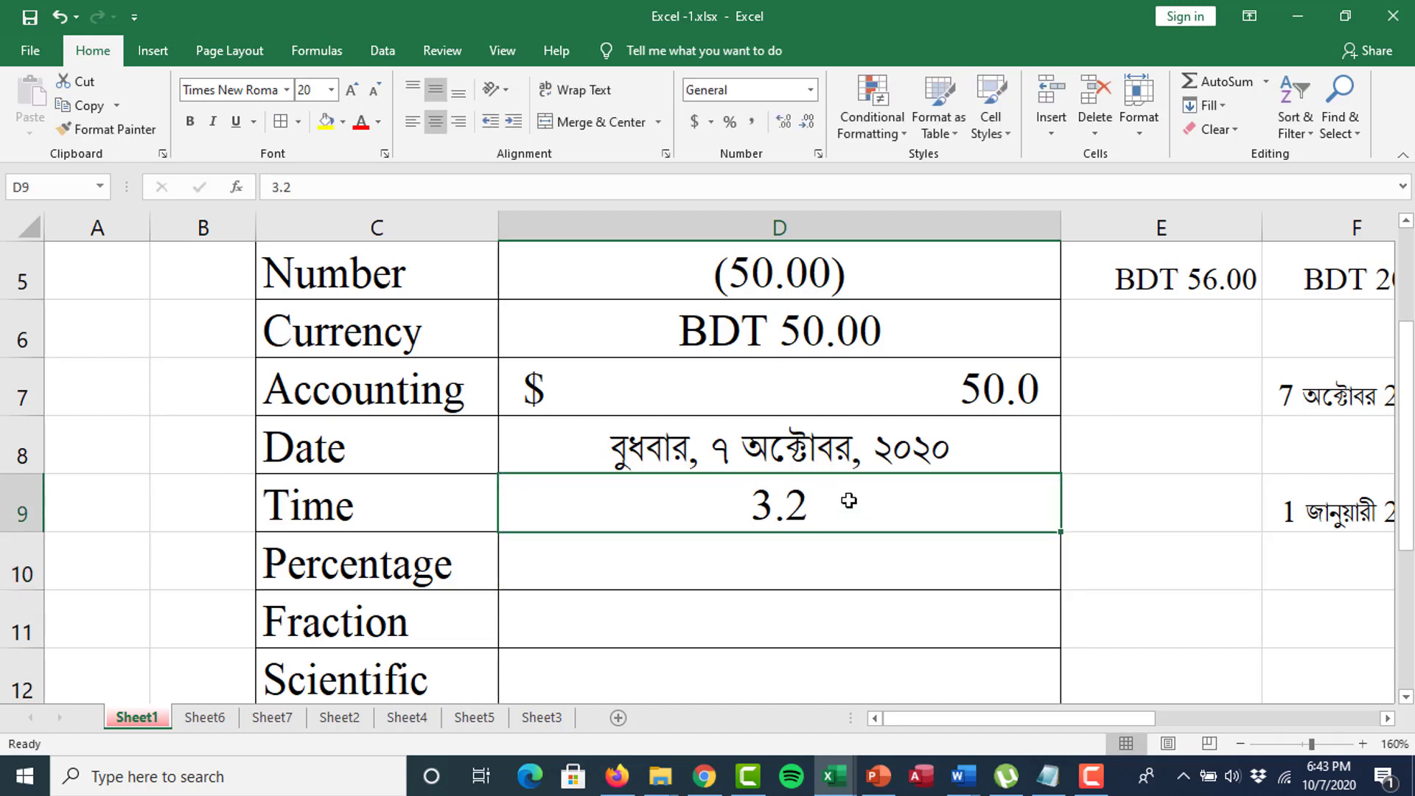
pyautogui.press('Delete')
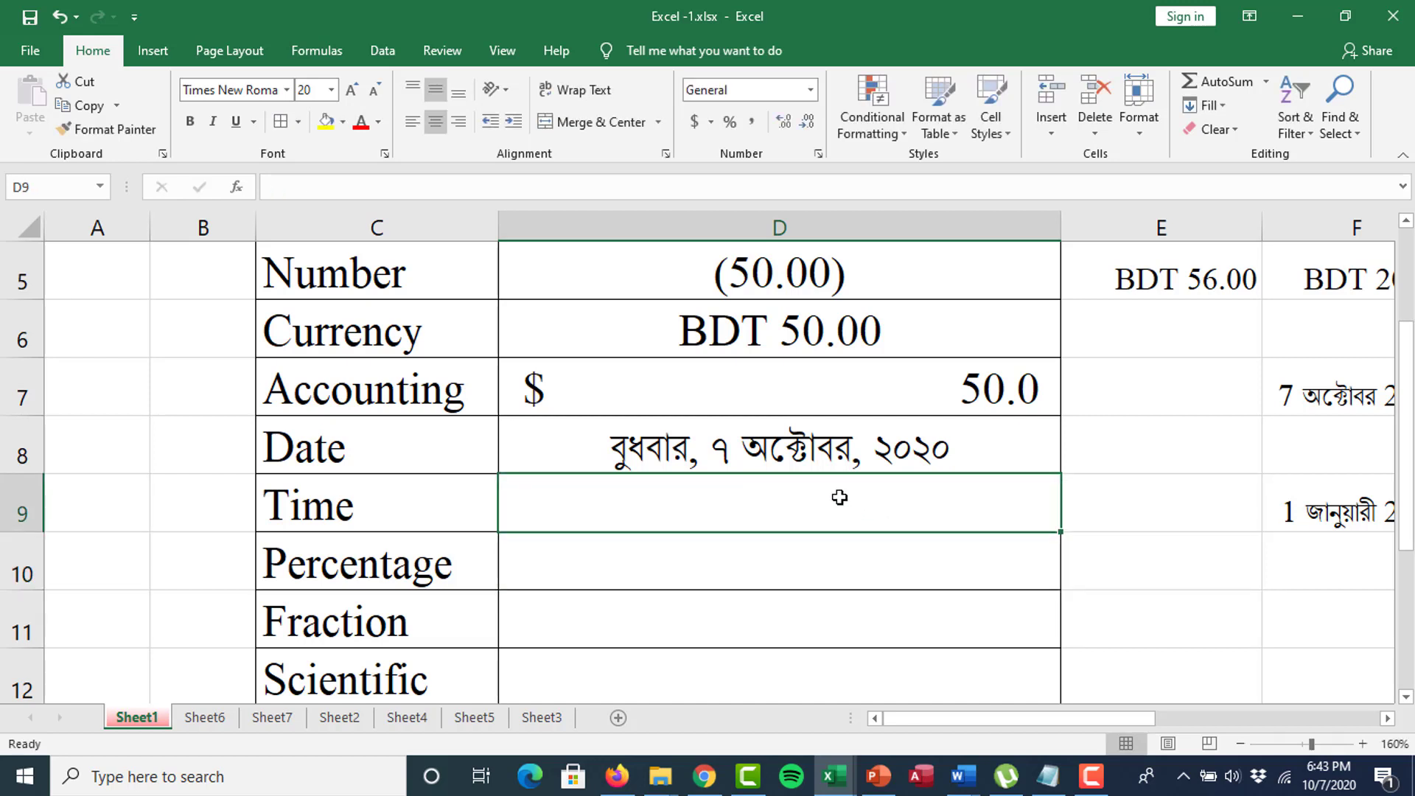
pyautogui.click(818, 153)
pyautogui.click(837, 373)
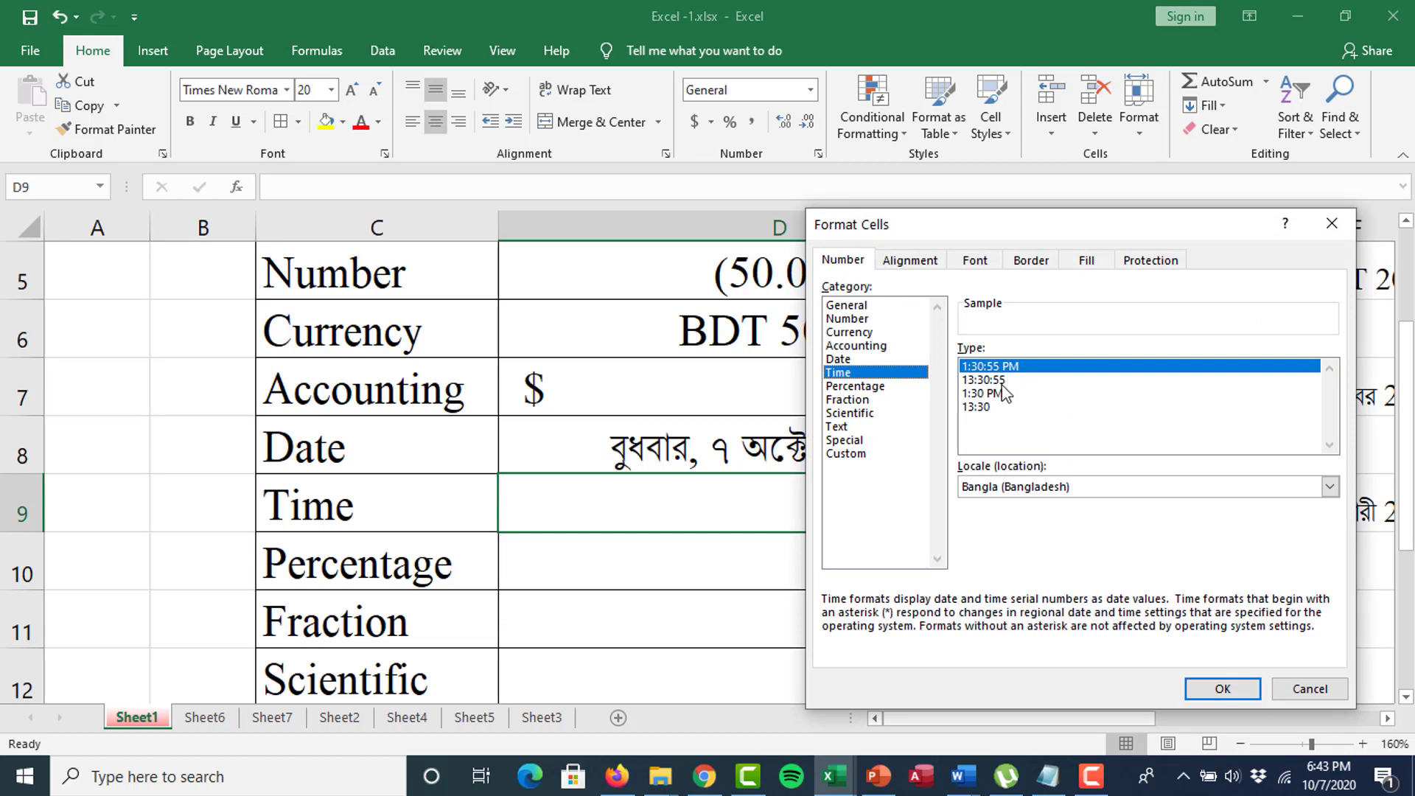
pyautogui.click(1212, 690)
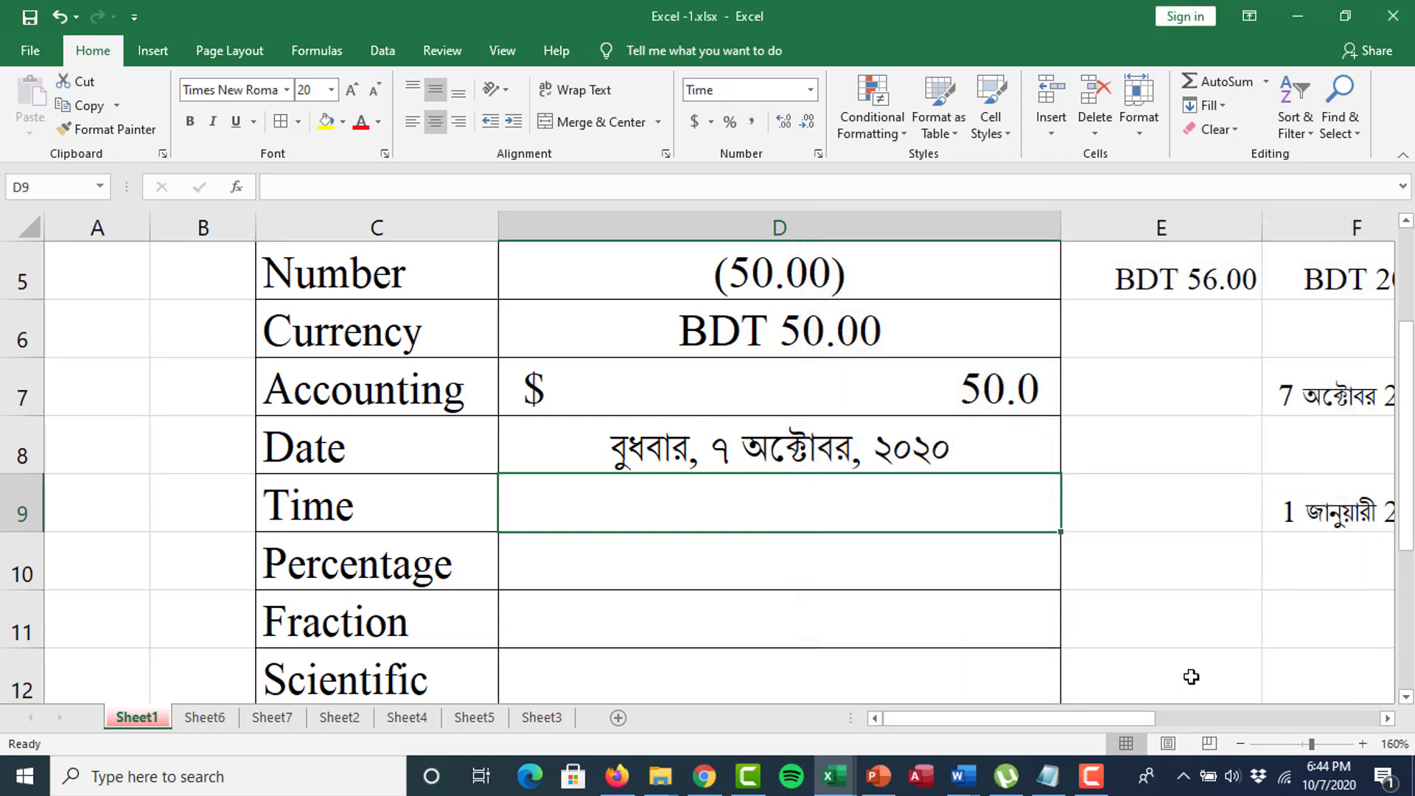
# Test the time format in cell D9 by entering 12.20 and replacing it with 01.2.
pyautogui.doubleClick(854, 525)
pyautogui.write('12.20')
pyautogui.press('Return')
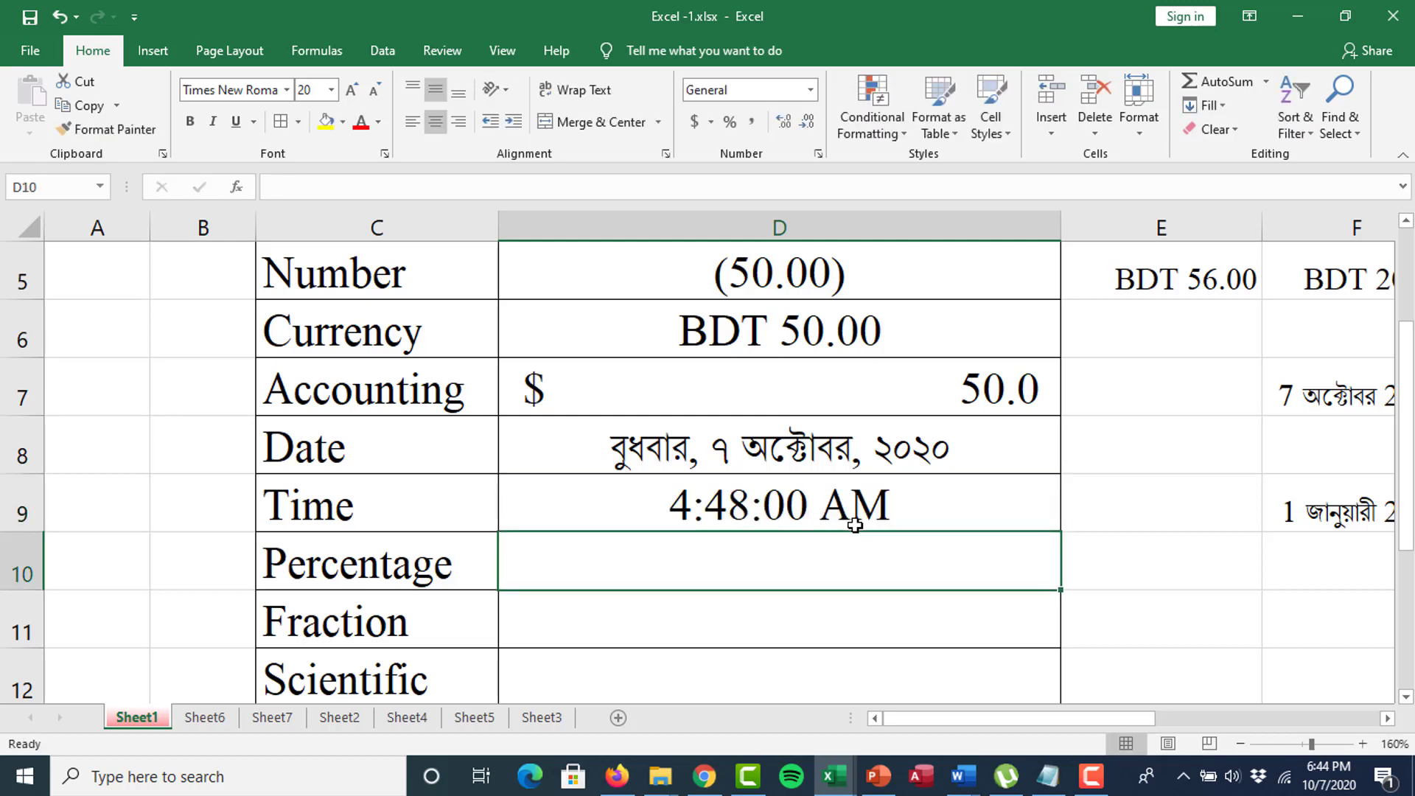
pyautogui.click(720, 520)
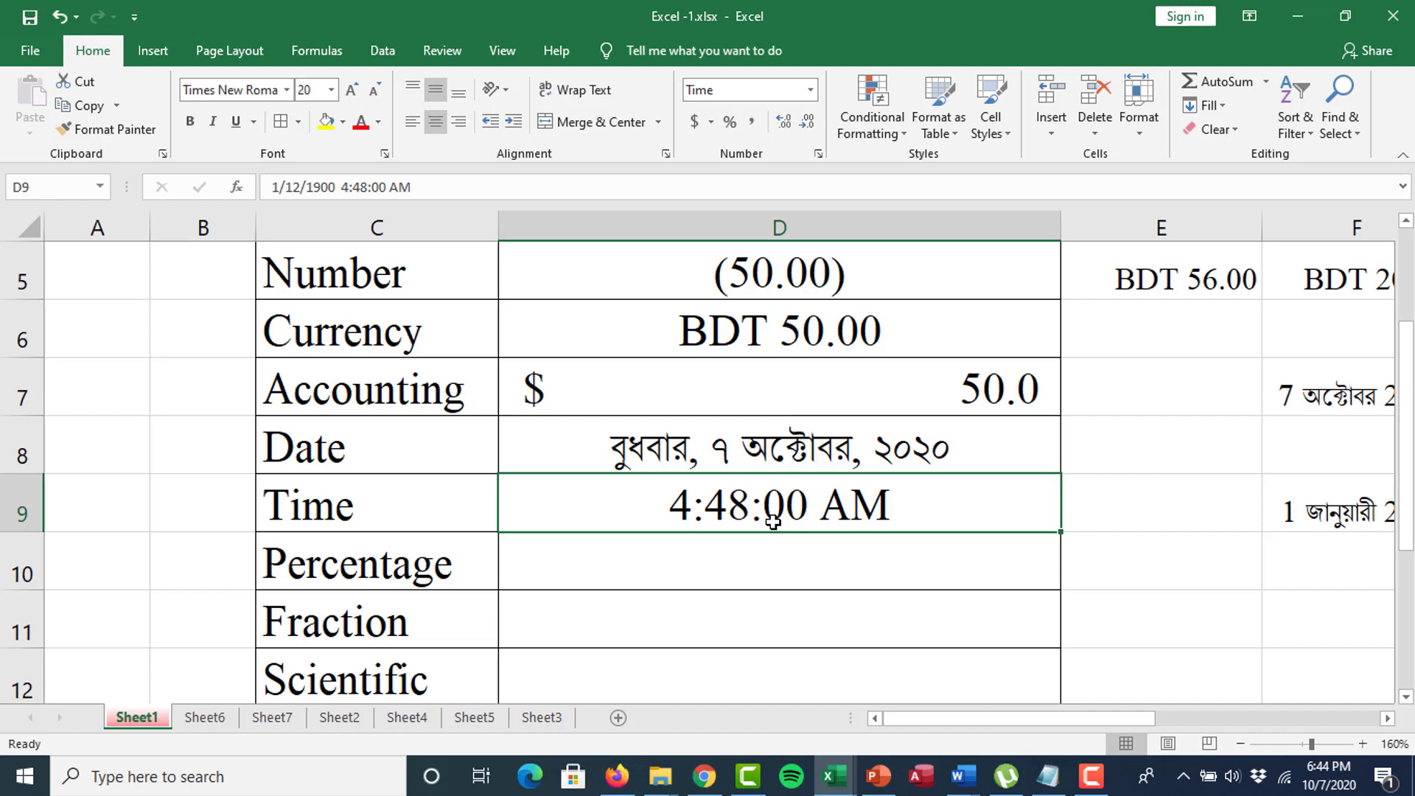
pyautogui.write('01.2')
pyautogui.press('Return')
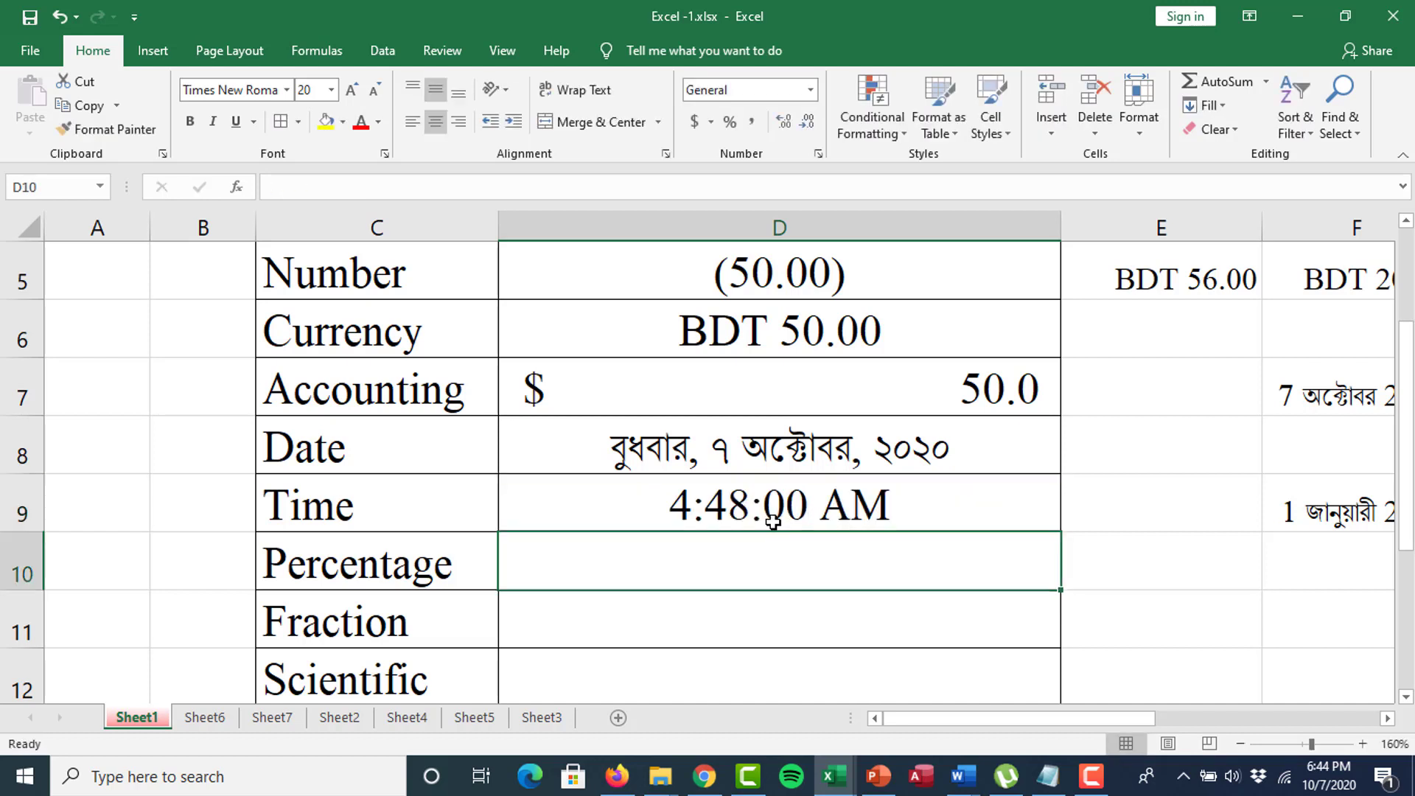
# Apply the 13:30 time type to the Time sample in cell D9.
pyautogui.click(772, 521)
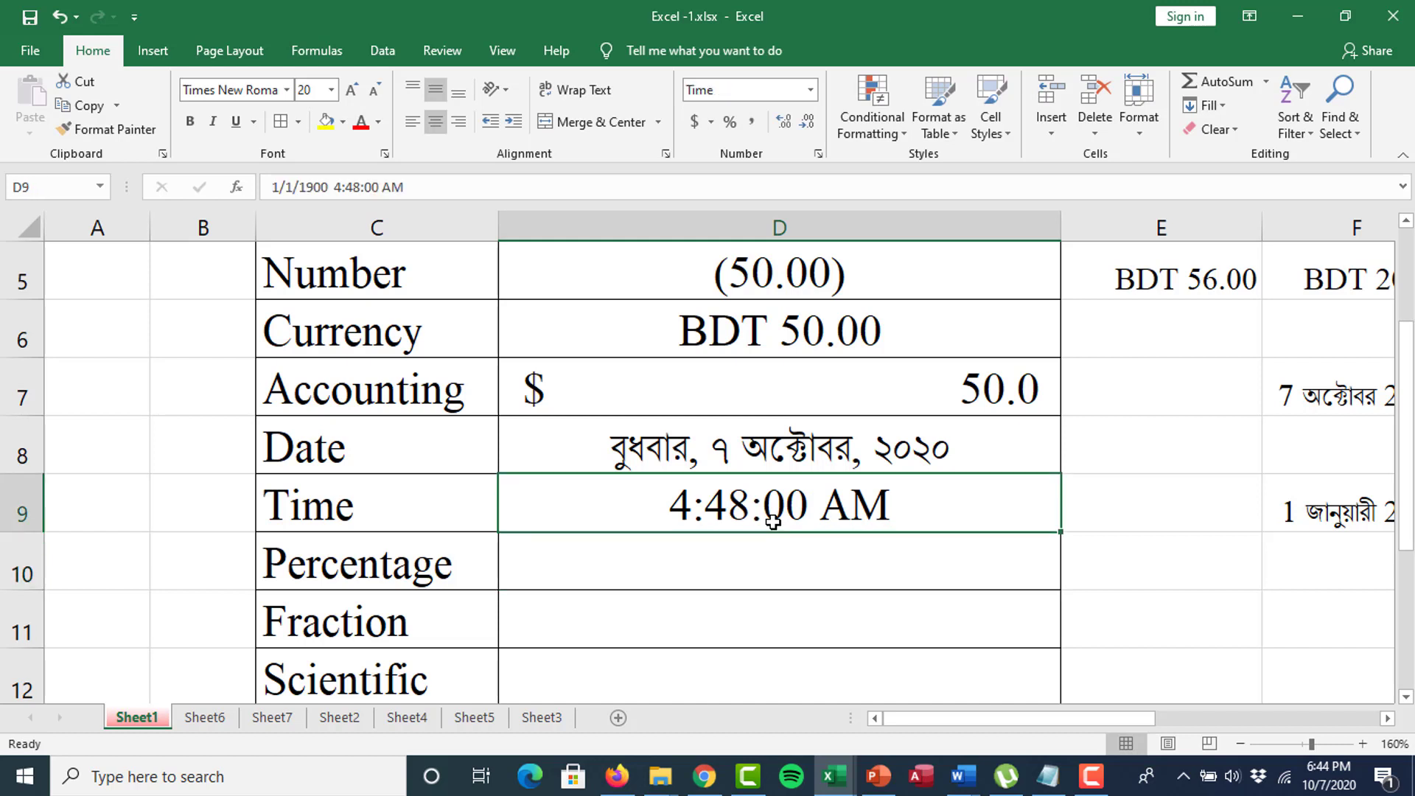
pyautogui.click(818, 153)
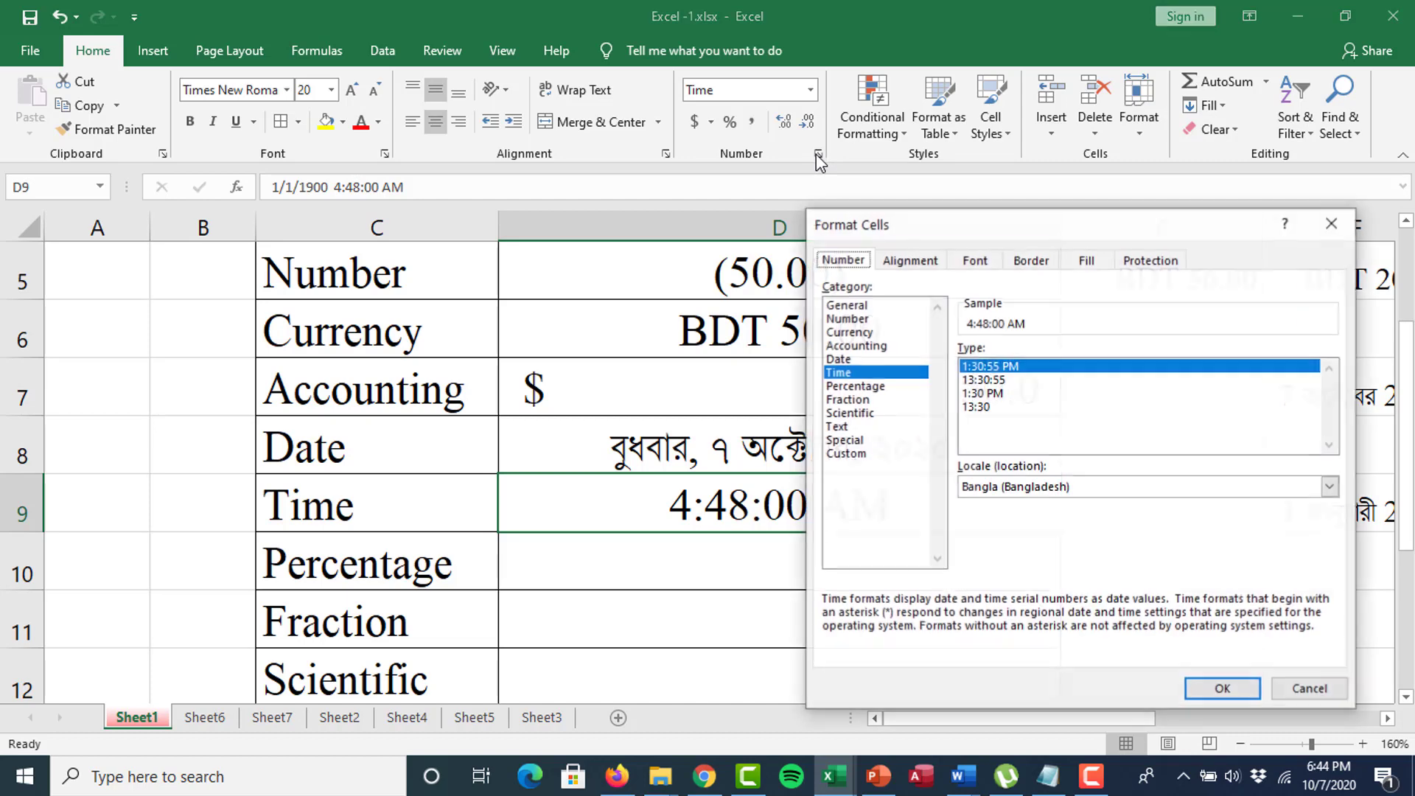
pyautogui.click(993, 382)
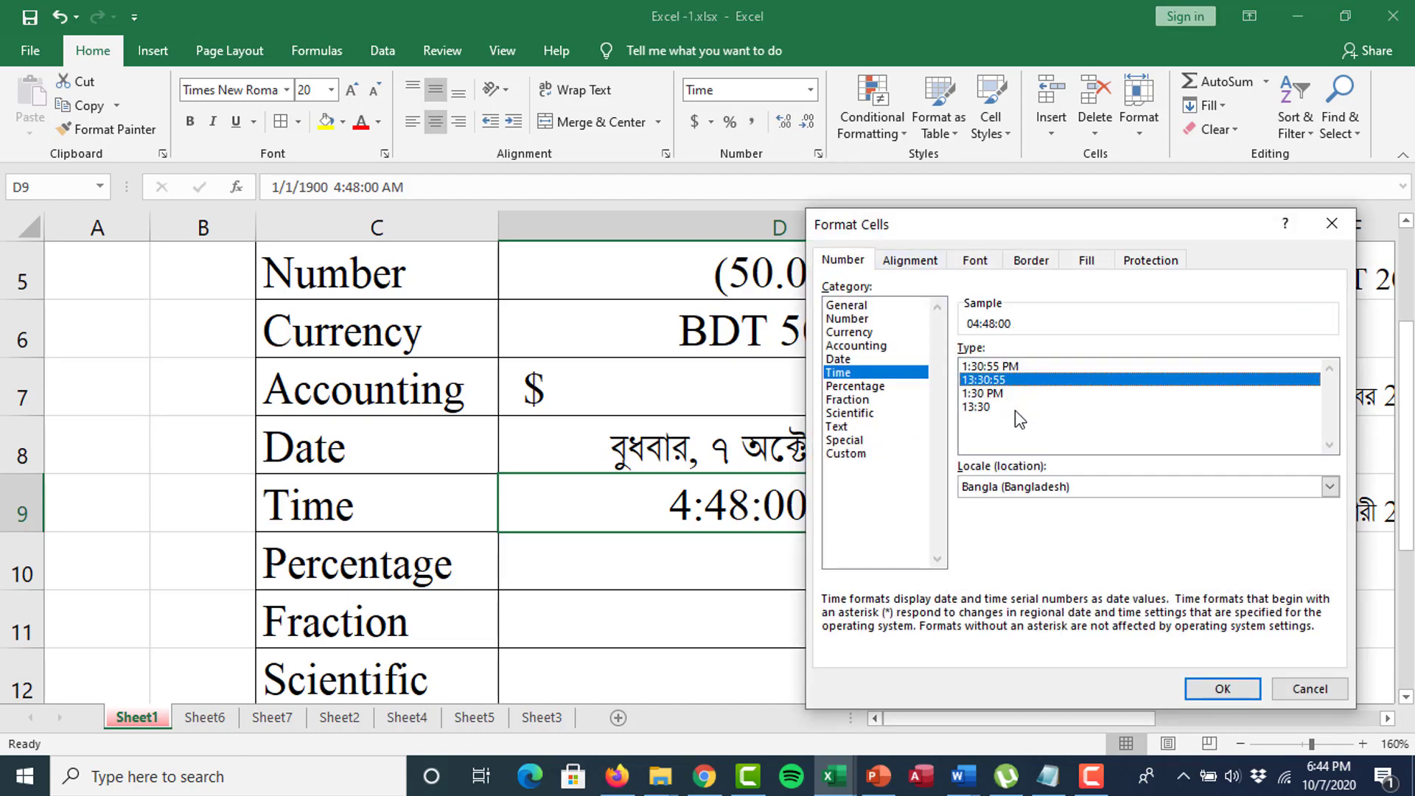
pyautogui.click(988, 407)
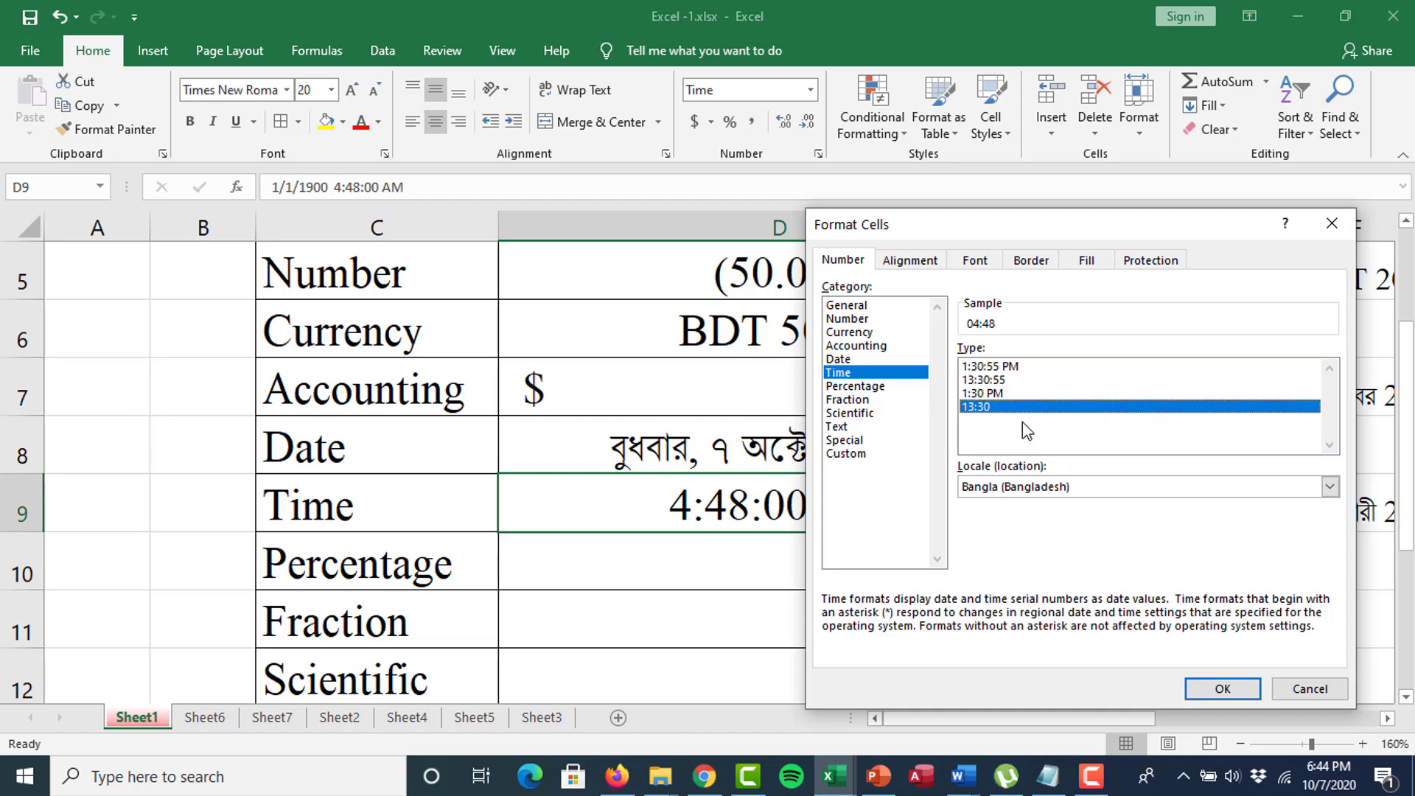
pyautogui.click(1215, 686)
pyautogui.click(817, 549)
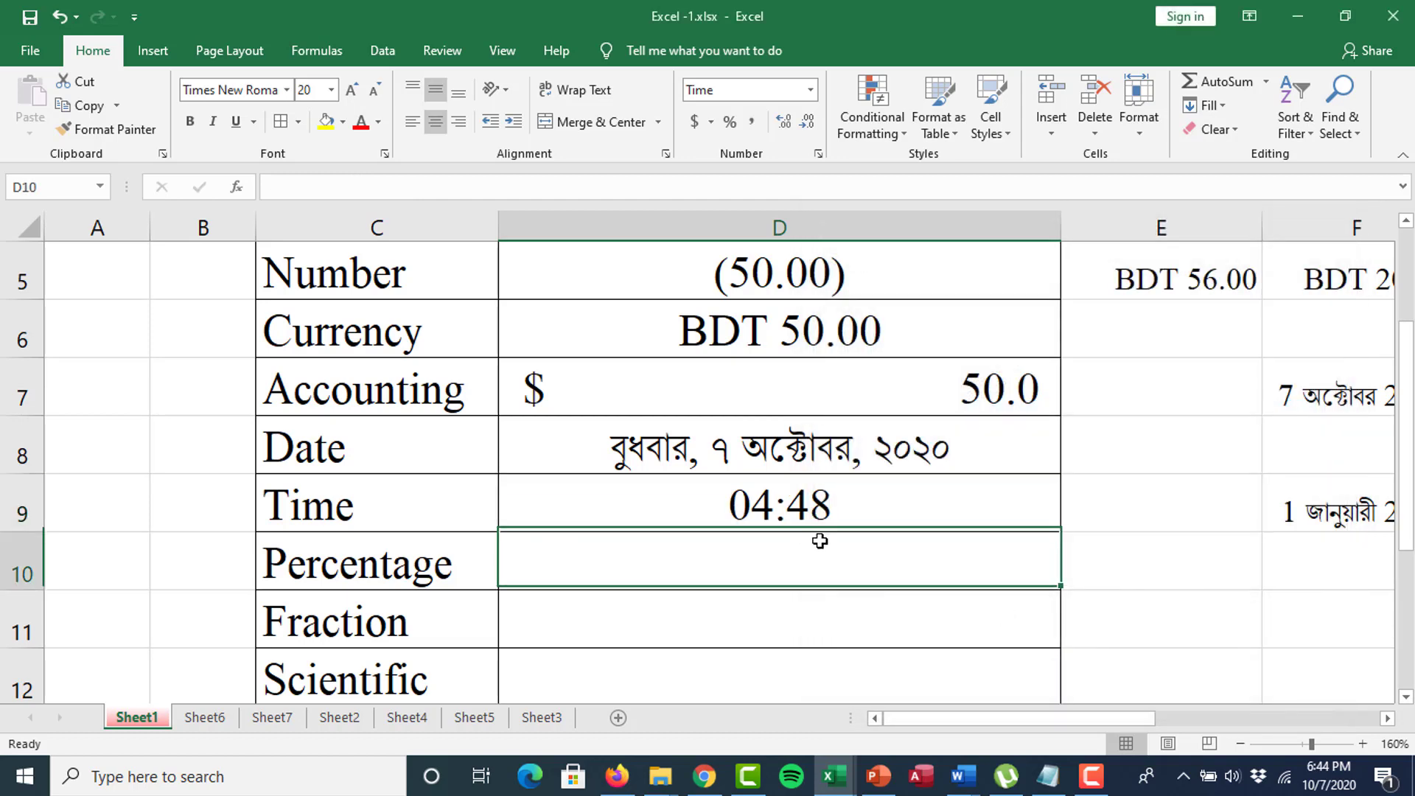
# Enter 2.20 in cell D9 and edit the hour of the resulting time to 2.
pyautogui.click(808, 501)
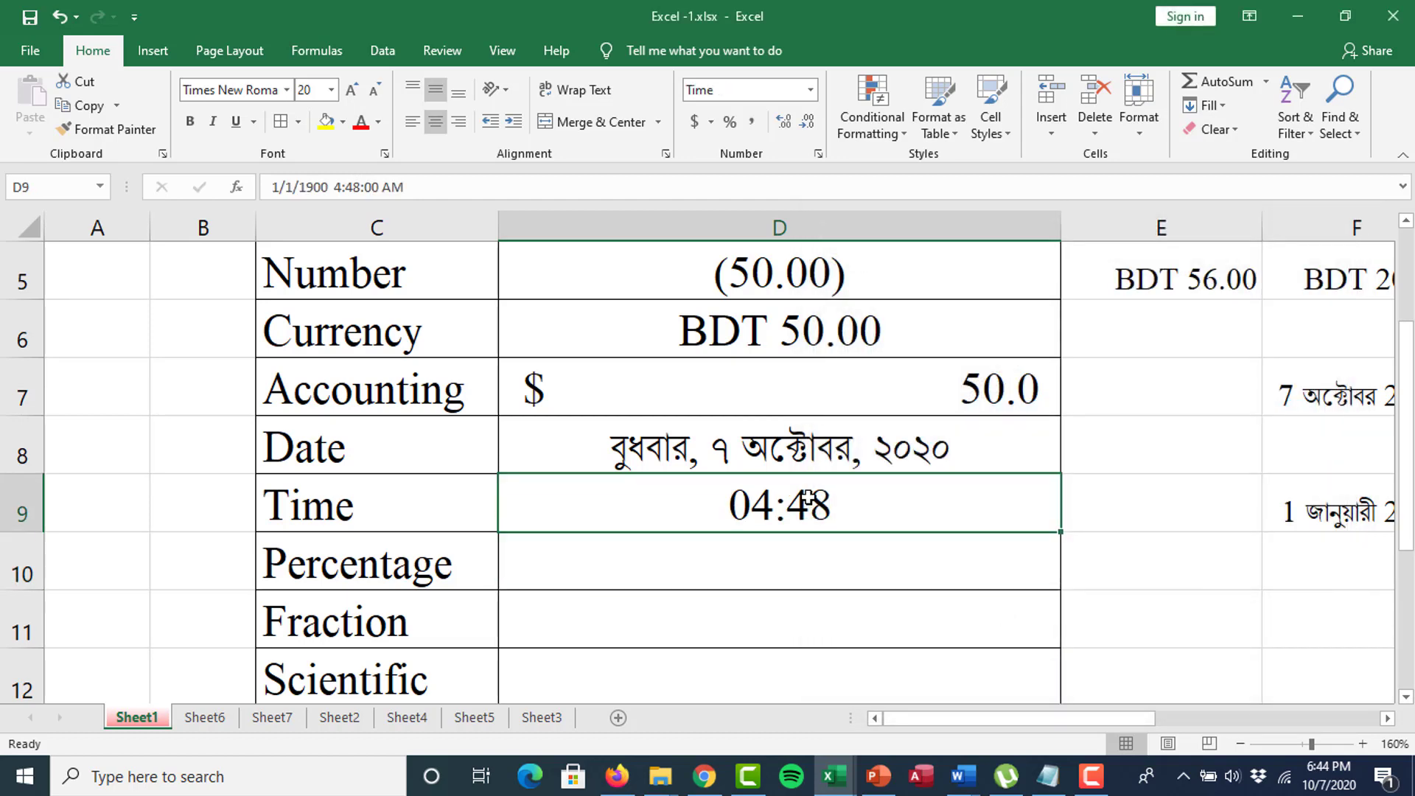
pyautogui.write('2.20')
pyautogui.press('Return')
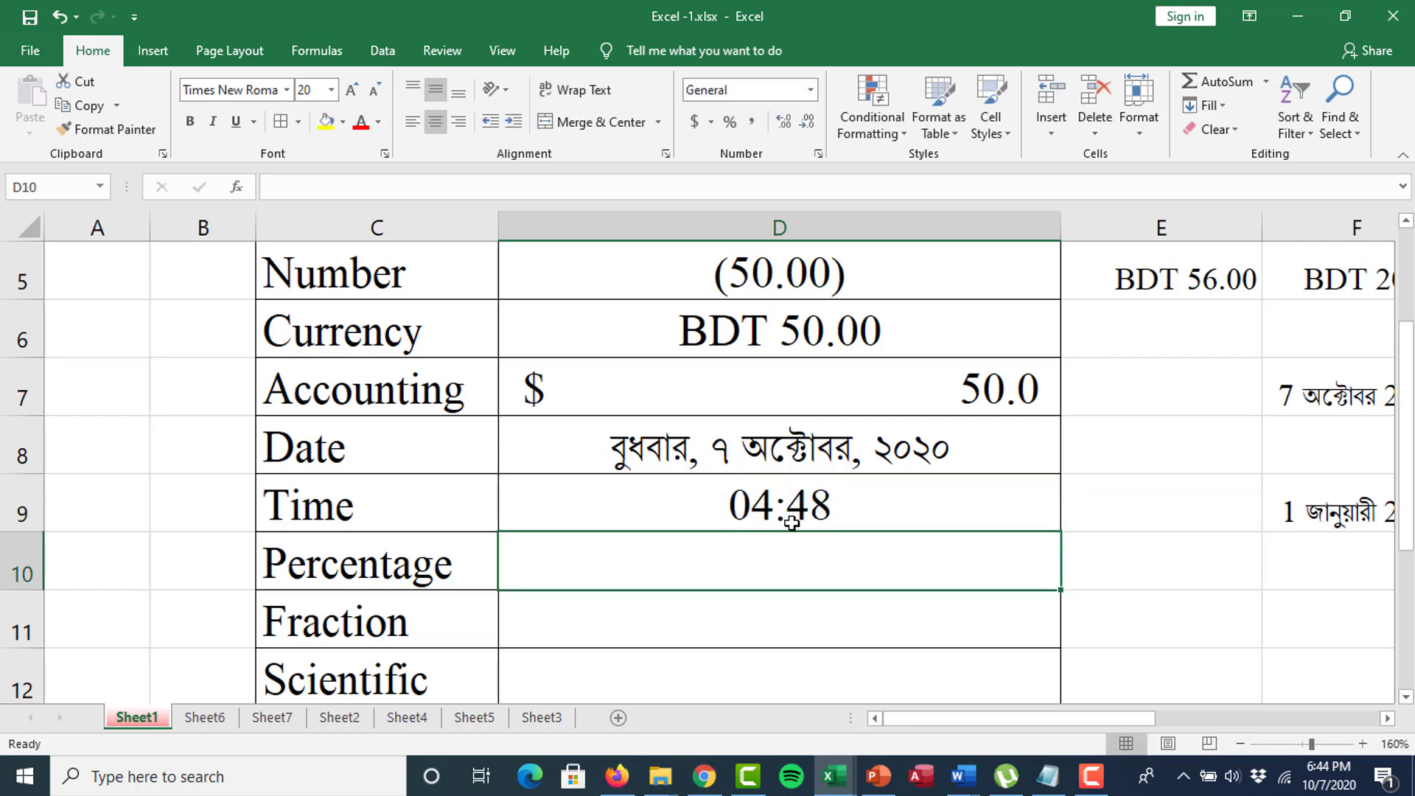
pyautogui.doubleClick(792, 523)
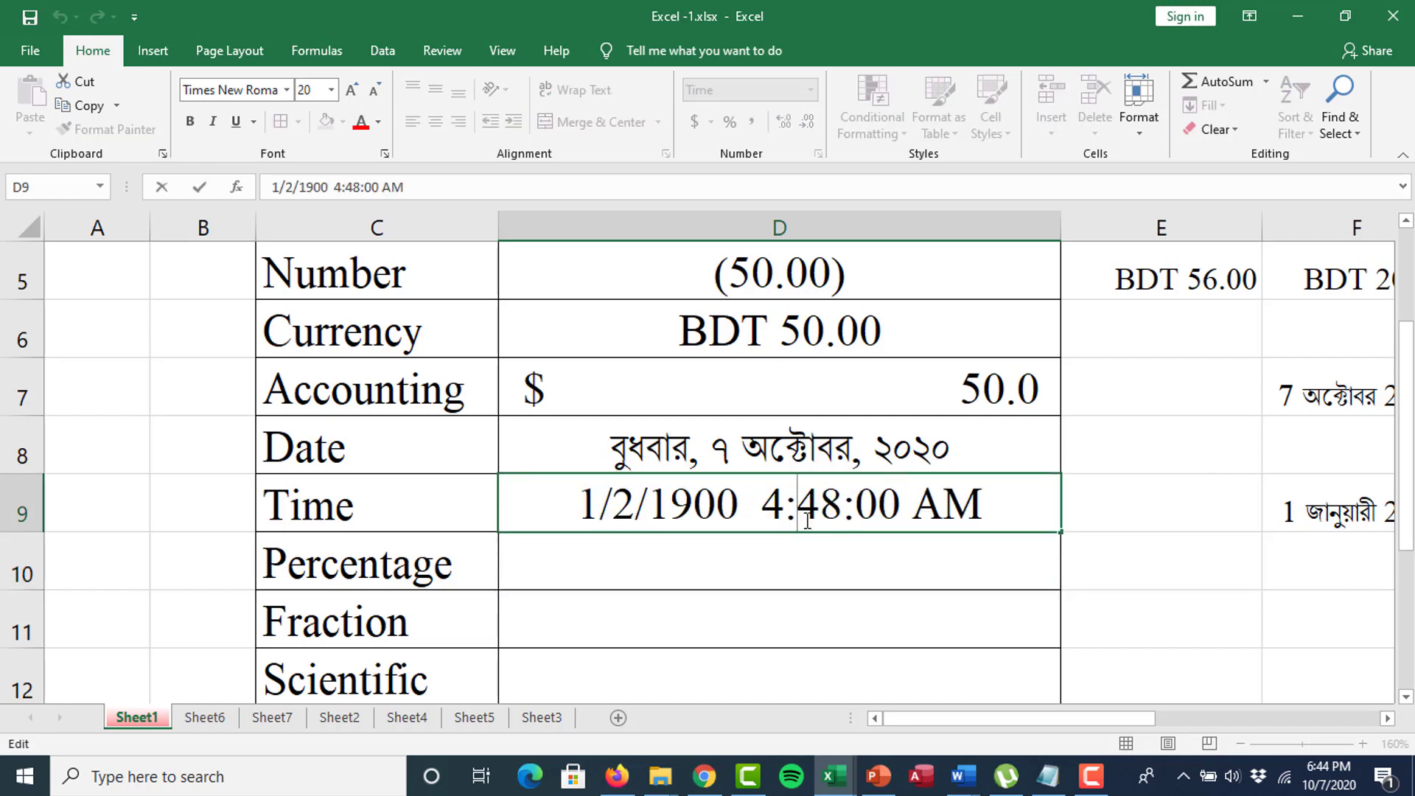
pyautogui.press('BackSpace')
pyautogui.press('BackSpace')
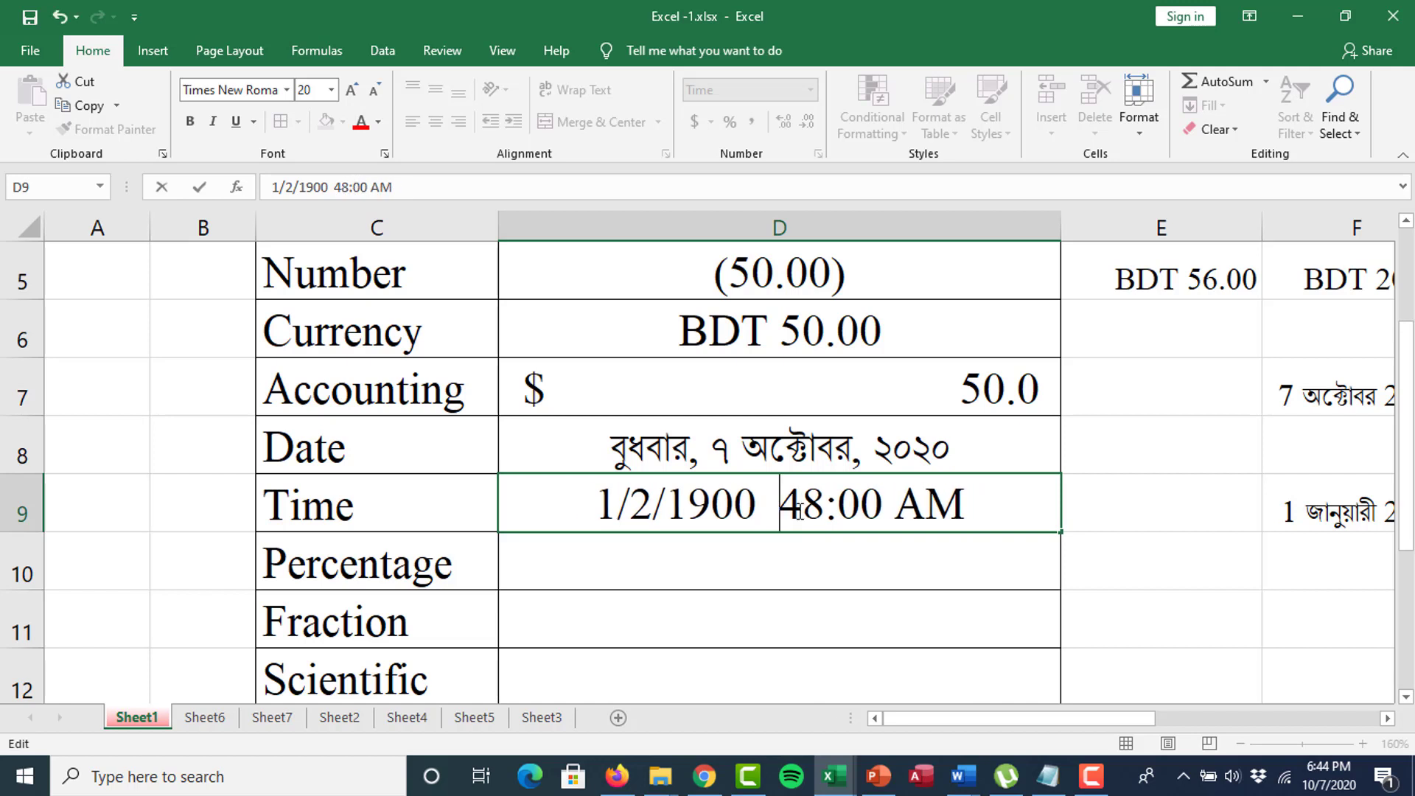
pyautogui.write('2')
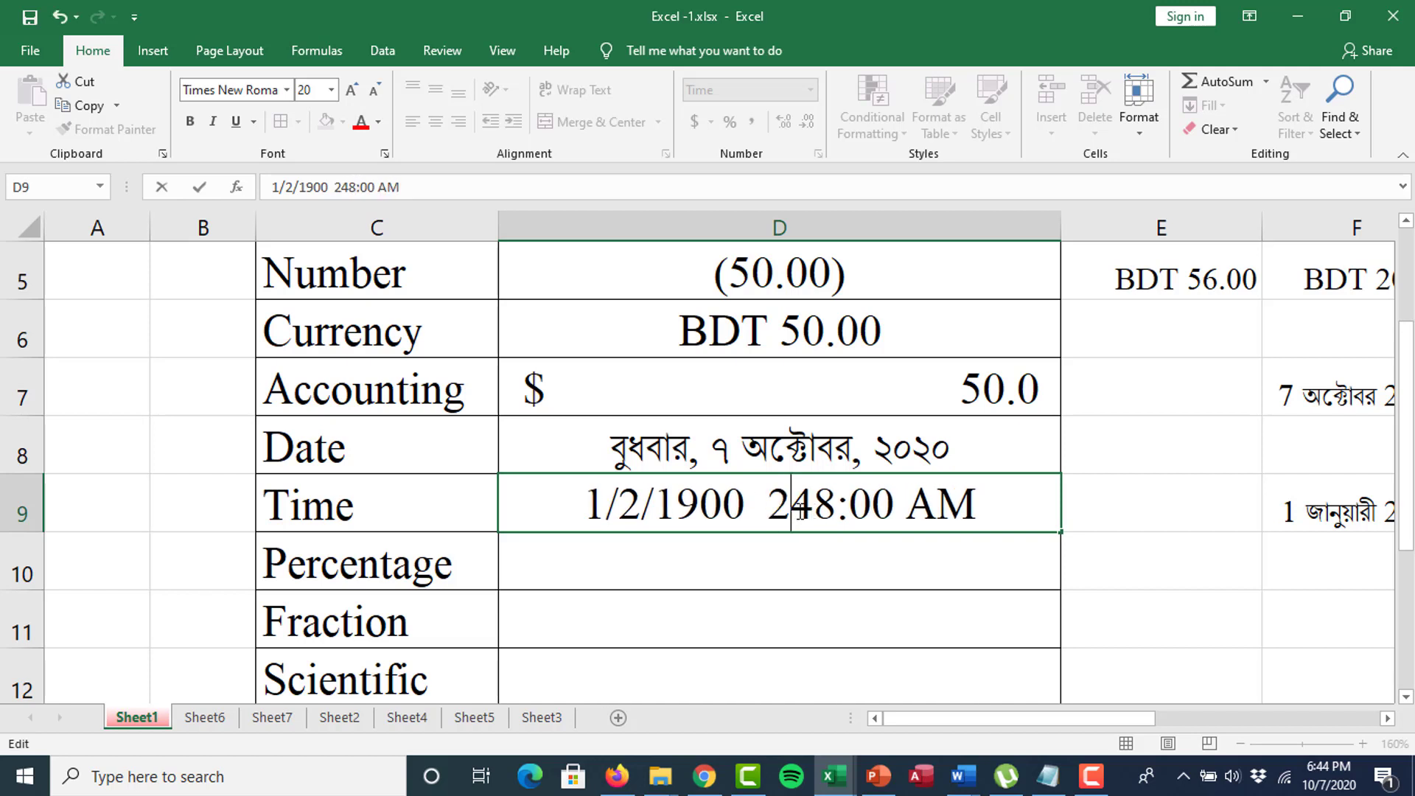
pyautogui.write(':')
pyautogui.click(874, 575)
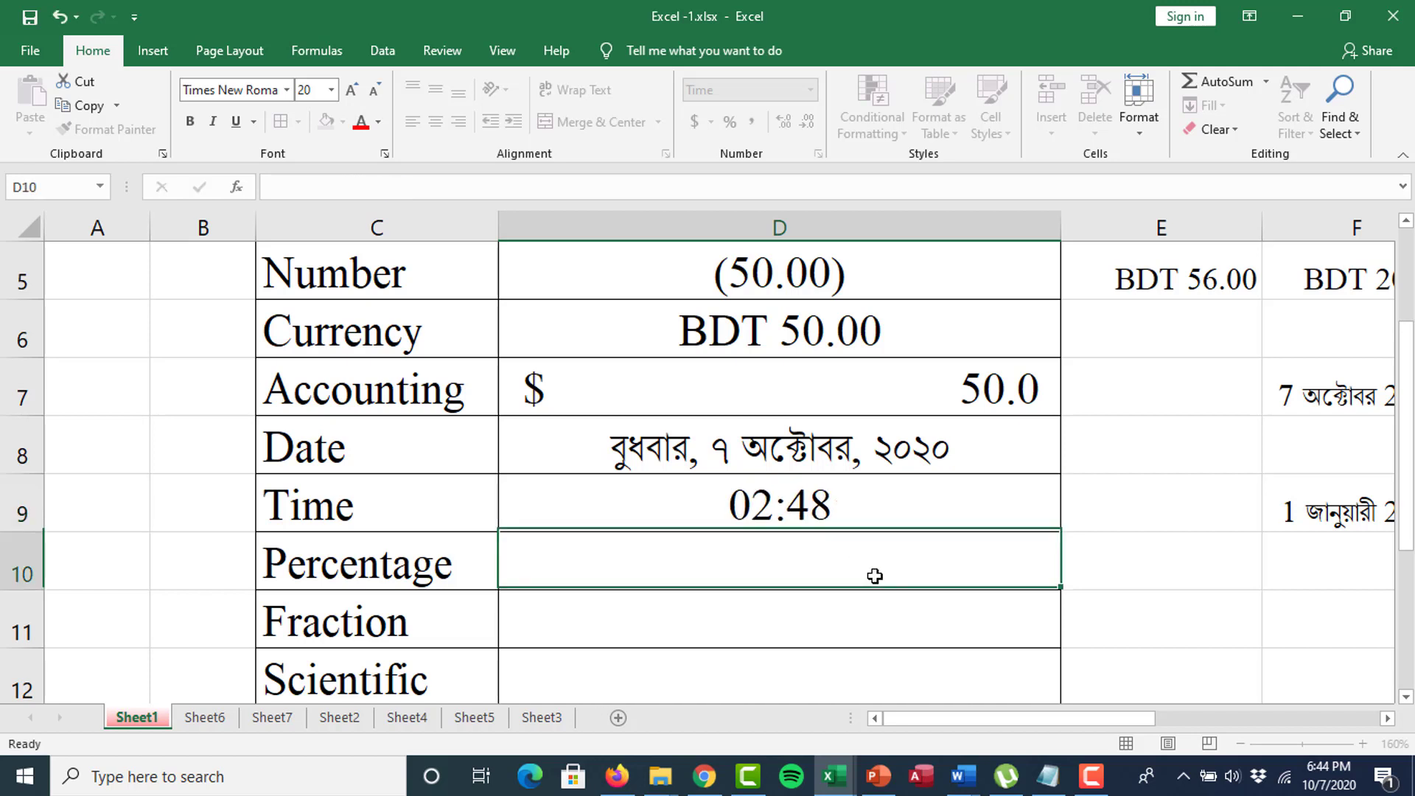
# Edit the time portion of cell D9 to 18:44:00 AM by changing the hour to 18 and the minutes to 44.
pyautogui.click(778, 496)
pyautogui.doubleClick(771, 510)
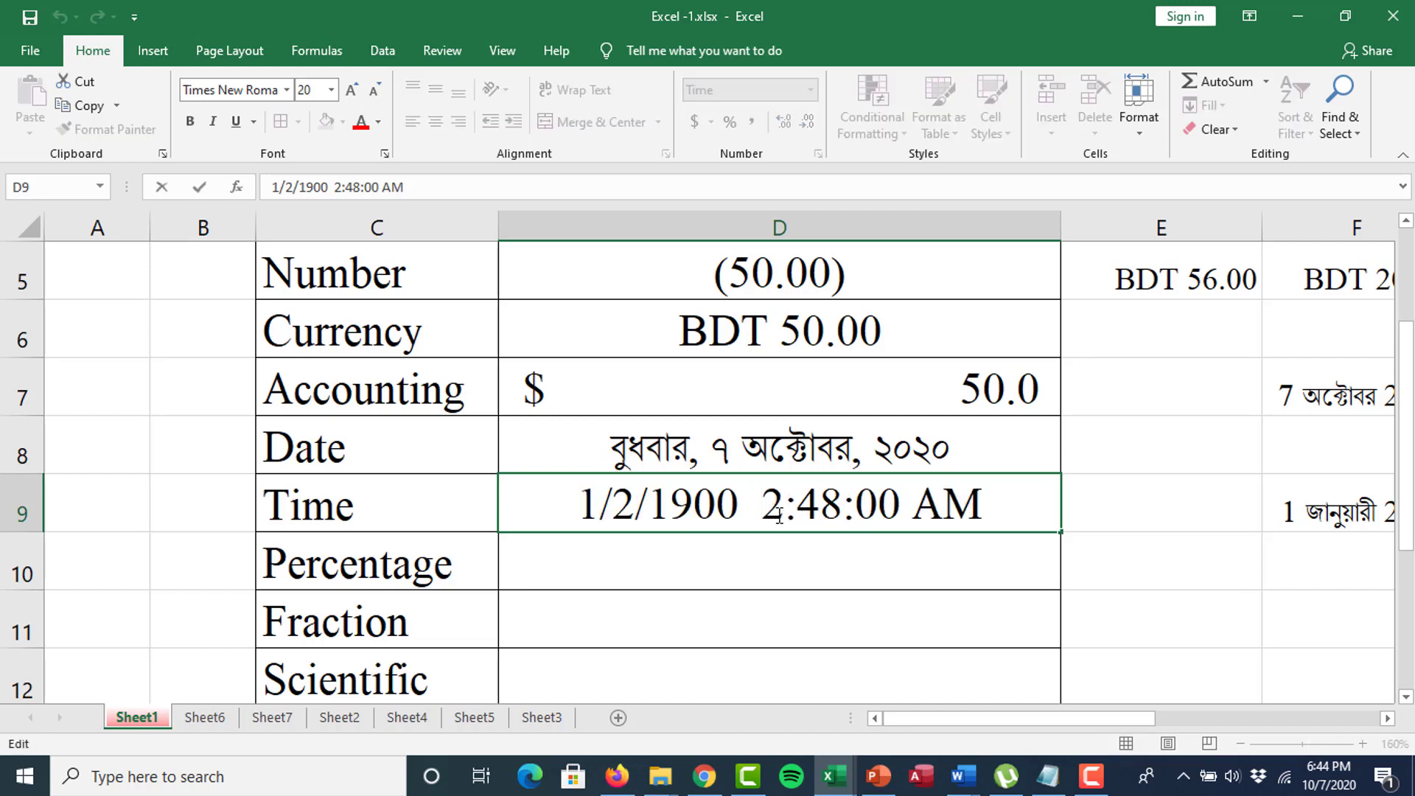
pyautogui.moveTo(778, 514); pyautogui.dragTo(763, 512)
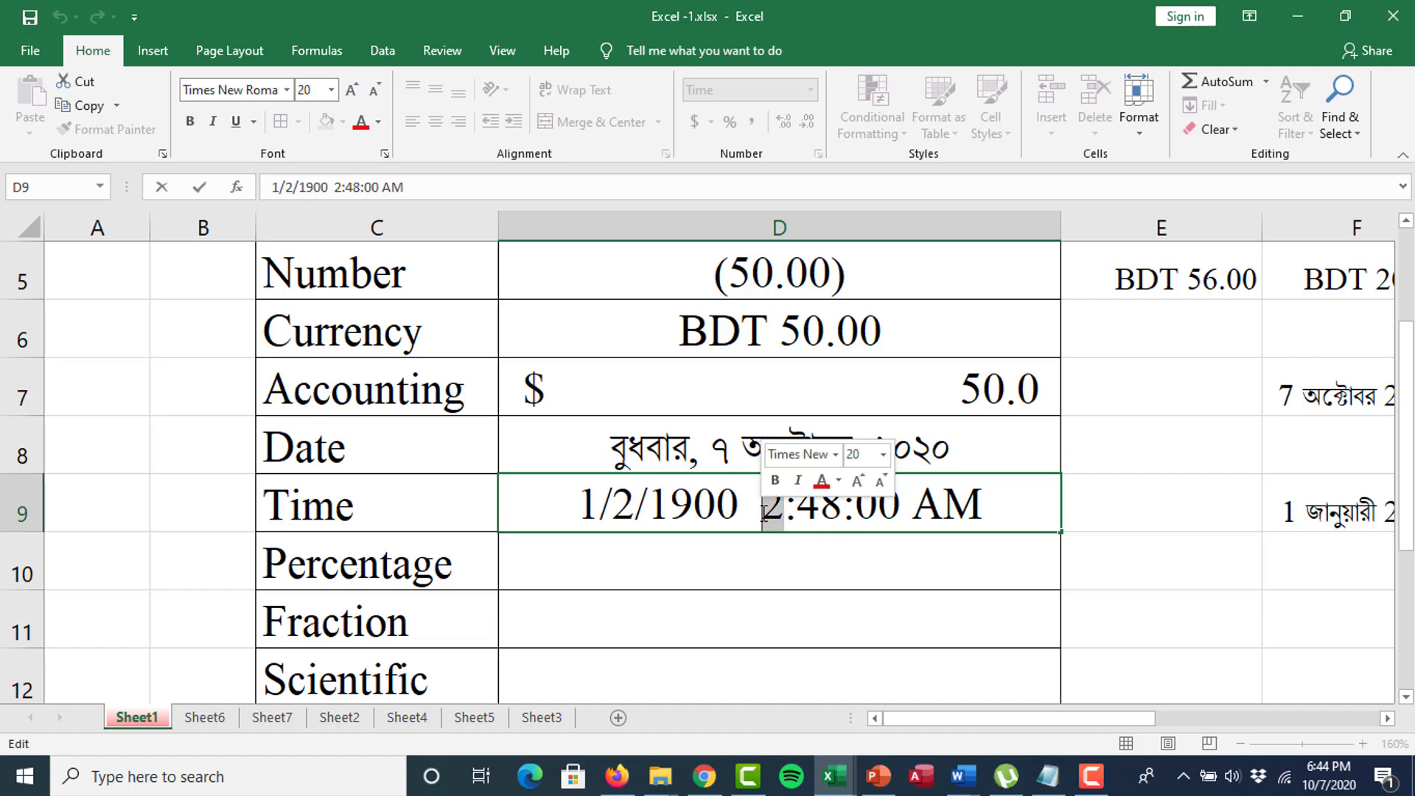
pyautogui.write('18')
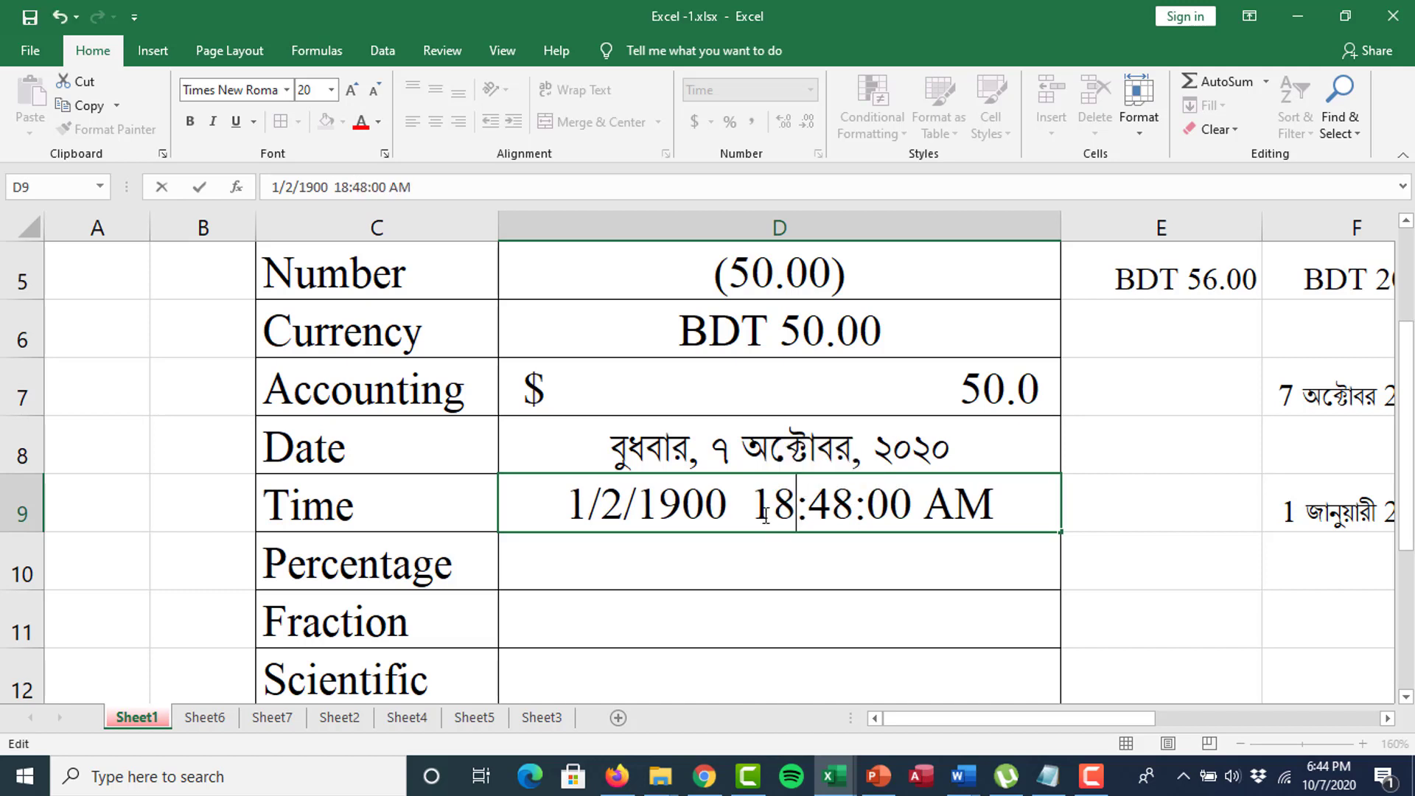
pyautogui.click(852, 509)
pyautogui.press('BackSpace')
pyautogui.write('4')
pyautogui.click(870, 594)
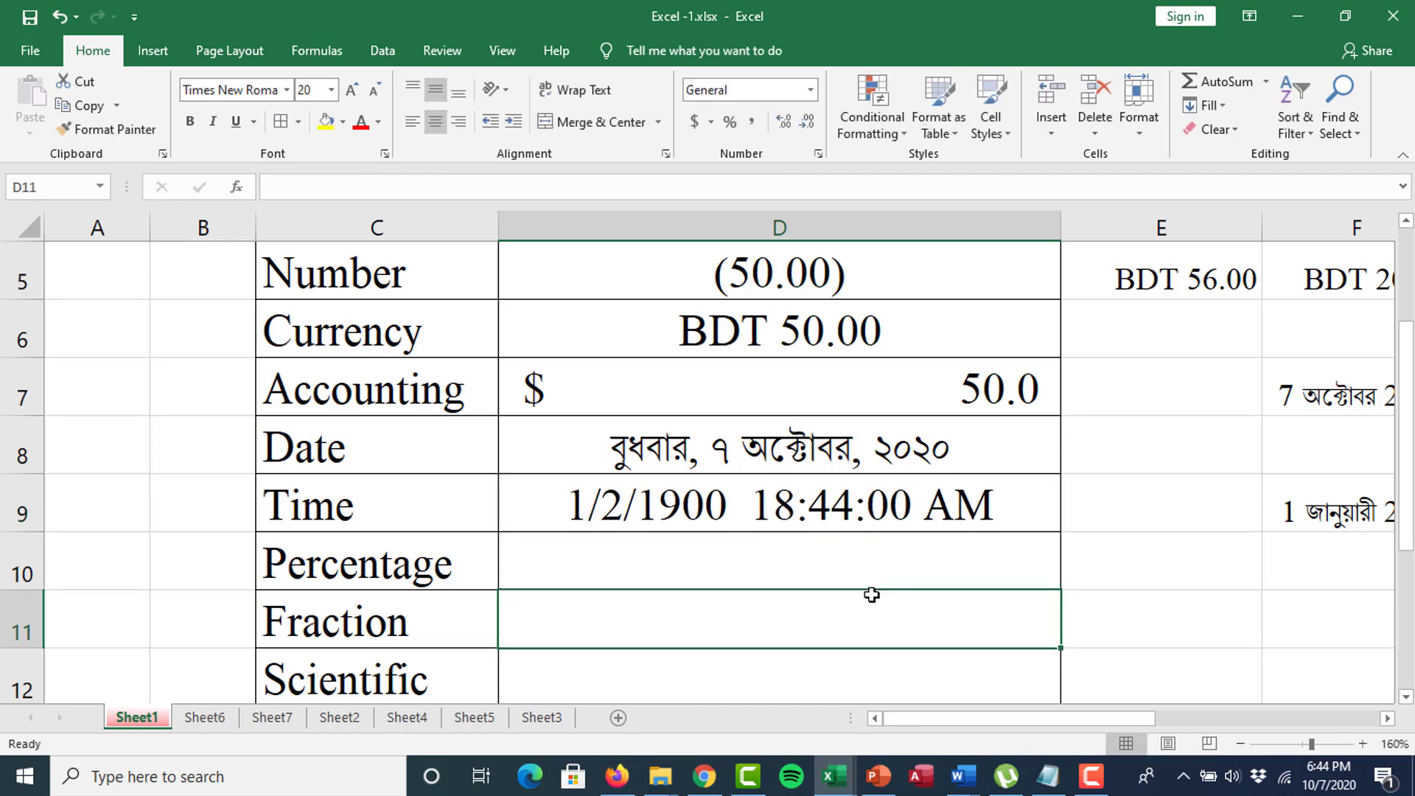
# Apply the 1:30 PM time type to cell D9.
pyautogui.click(921, 510)
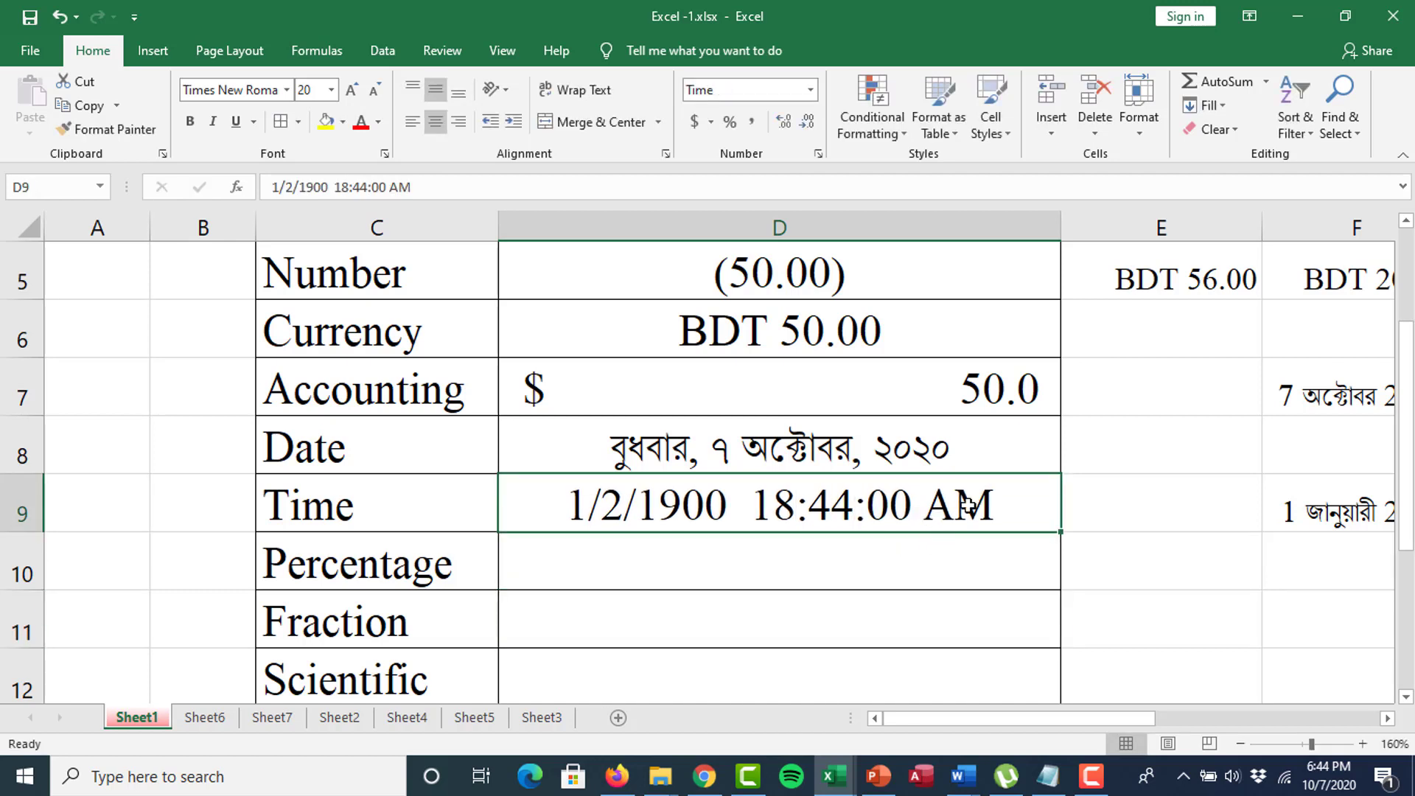
pyautogui.click(817, 153)
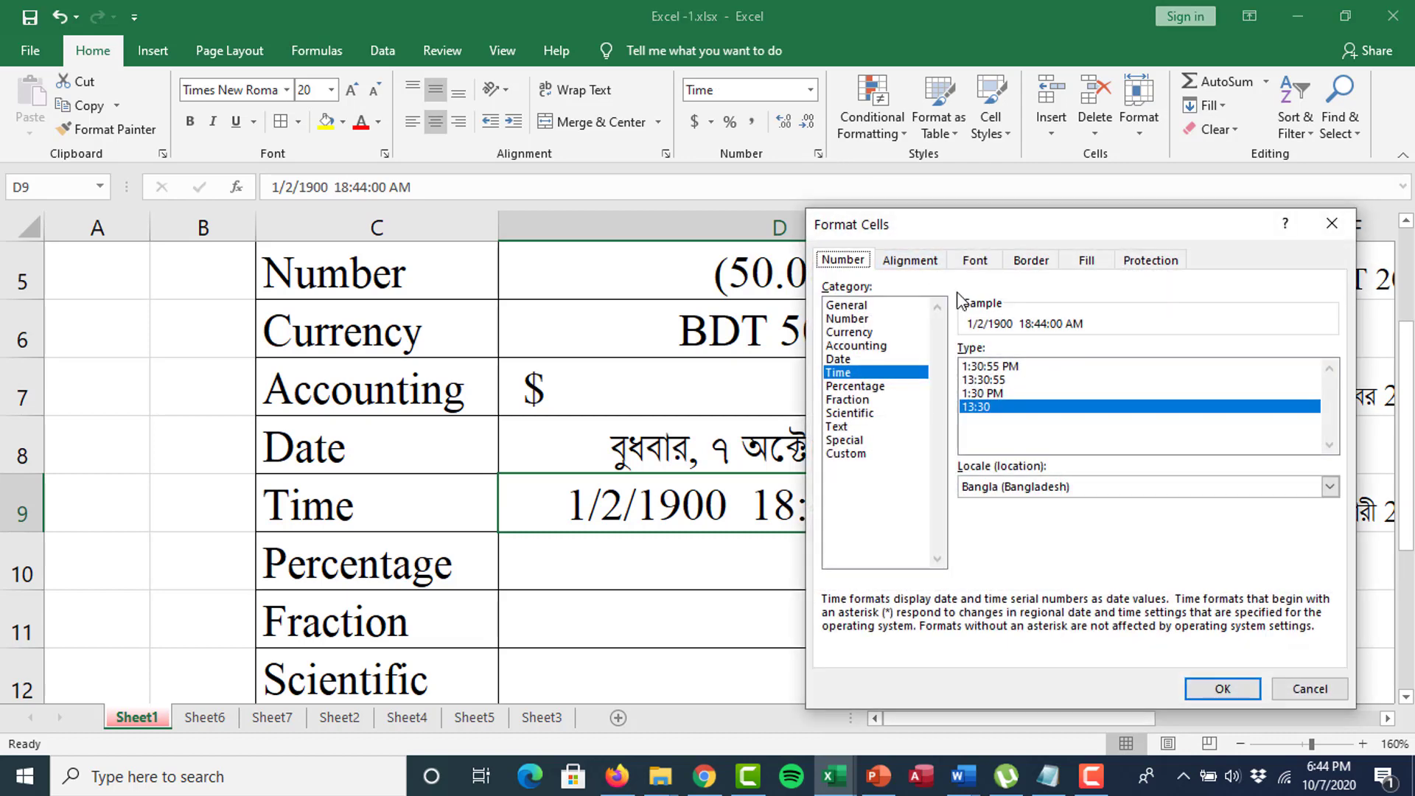
pyautogui.click(1006, 393)
pyautogui.click(1212, 687)
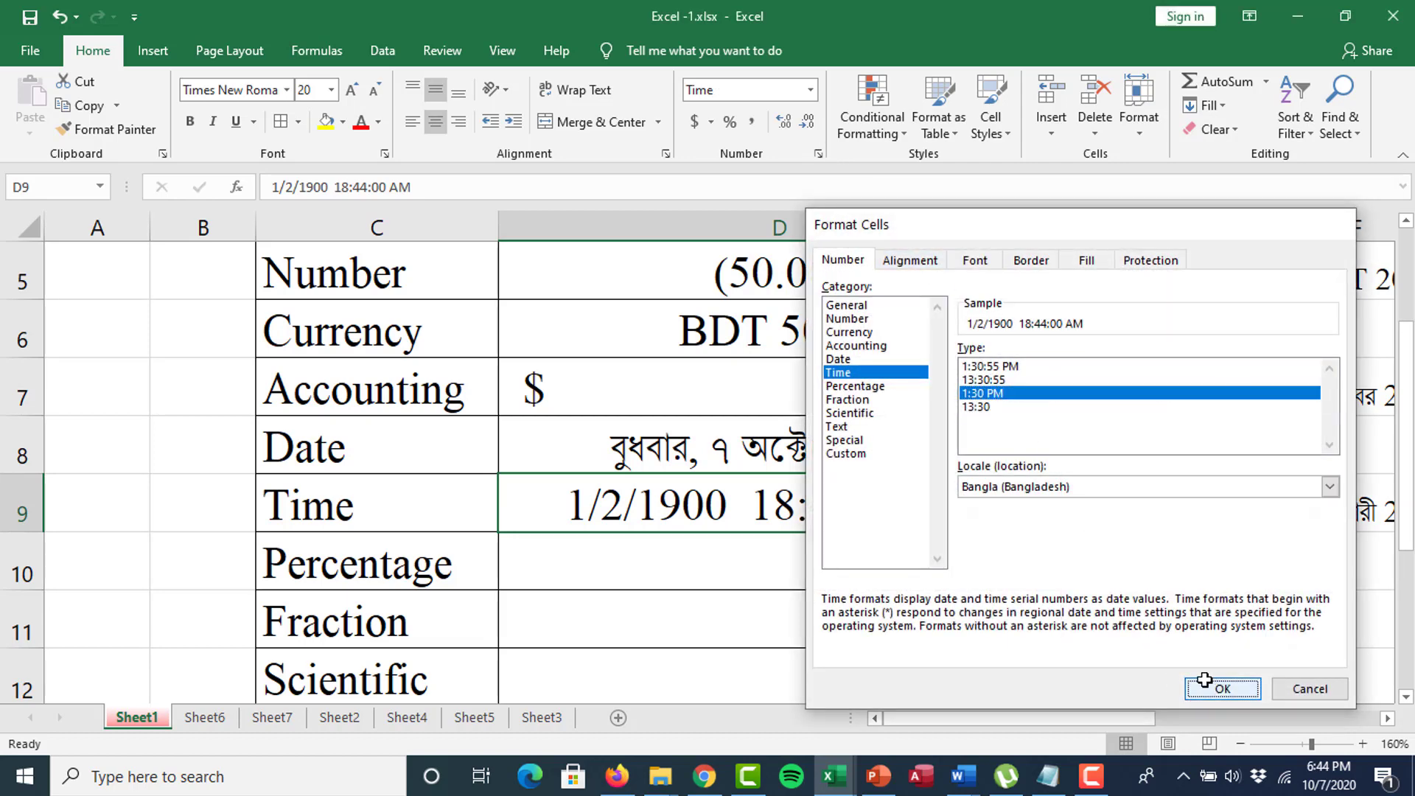
pyautogui.click(905, 567)
pyautogui.click(987, 505)
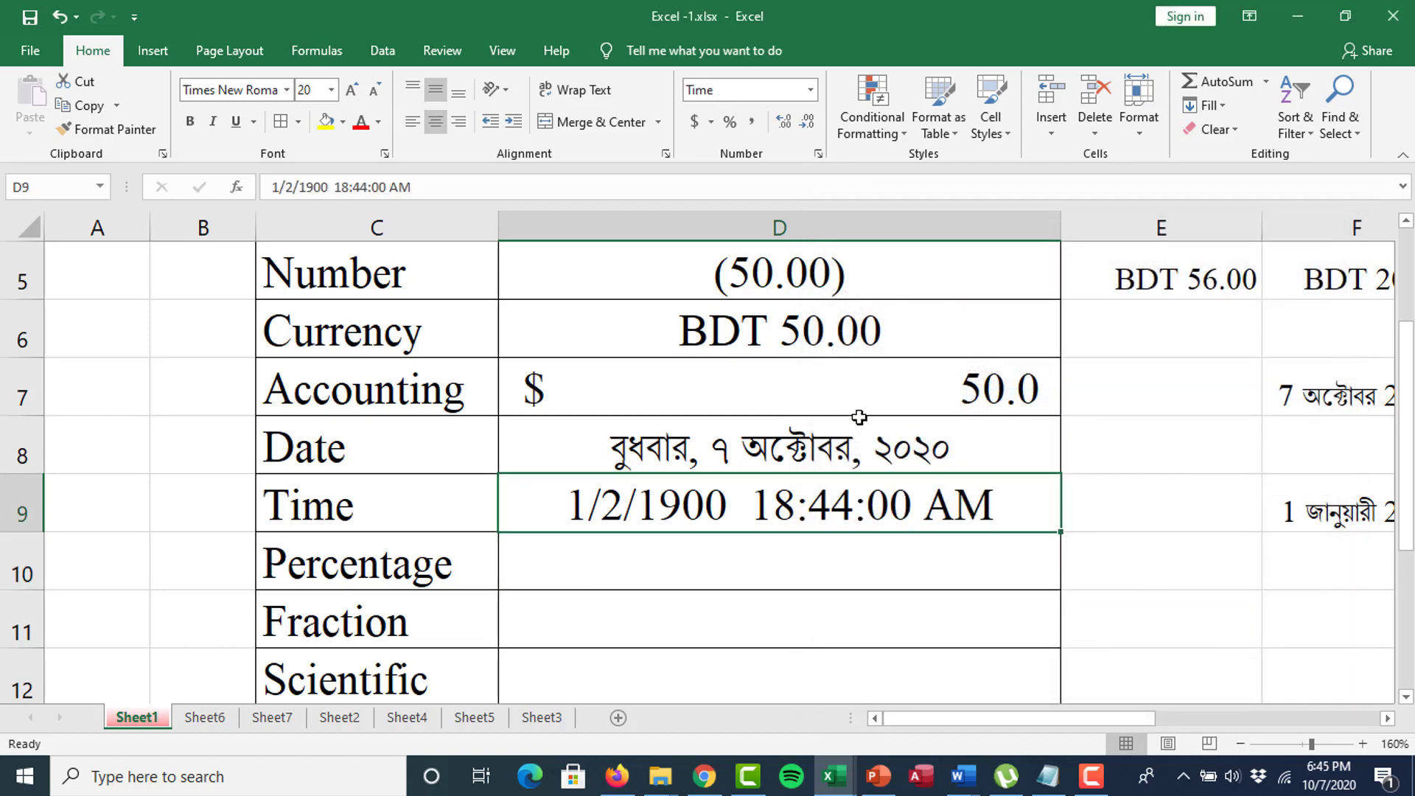
pyautogui.click(818, 154)
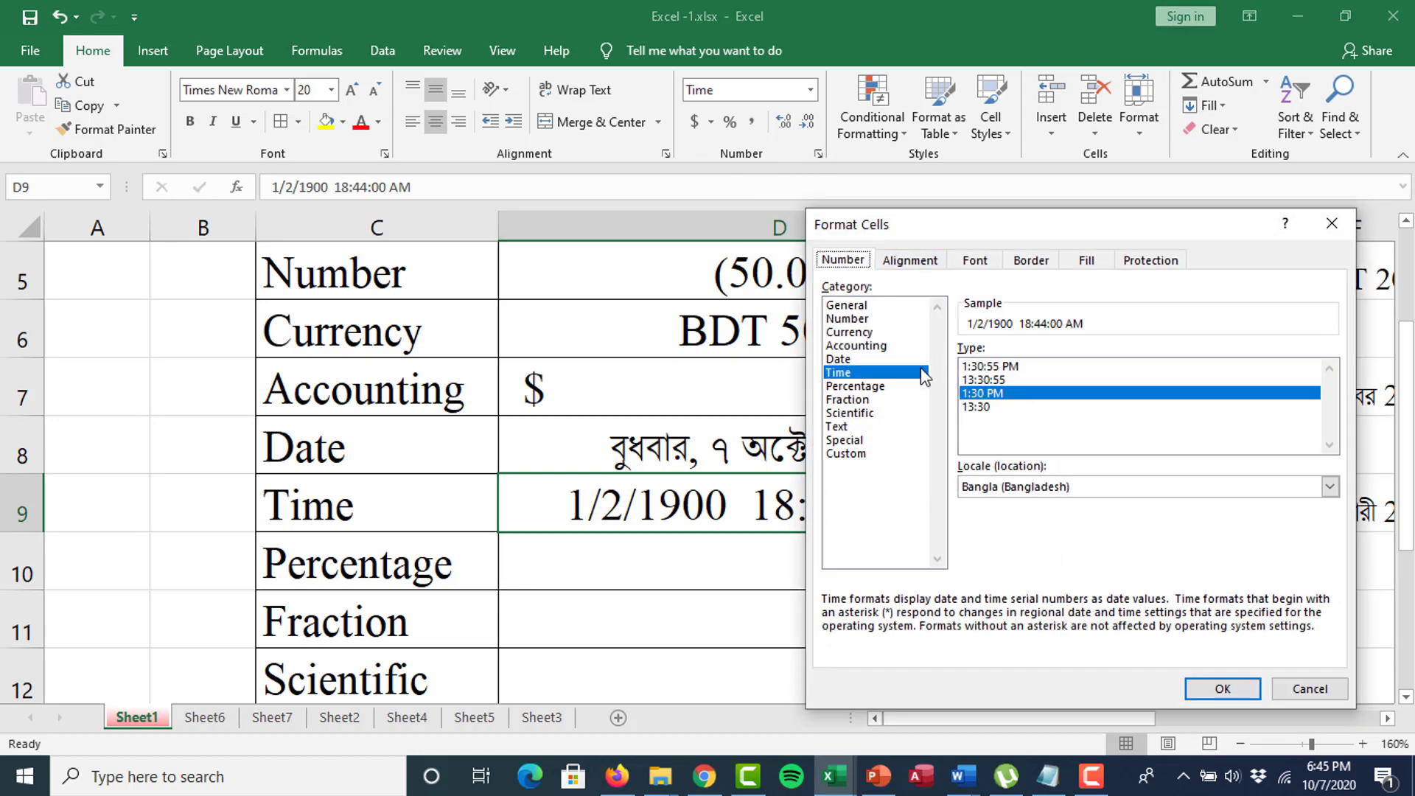
pyautogui.doubleClick(982, 392)
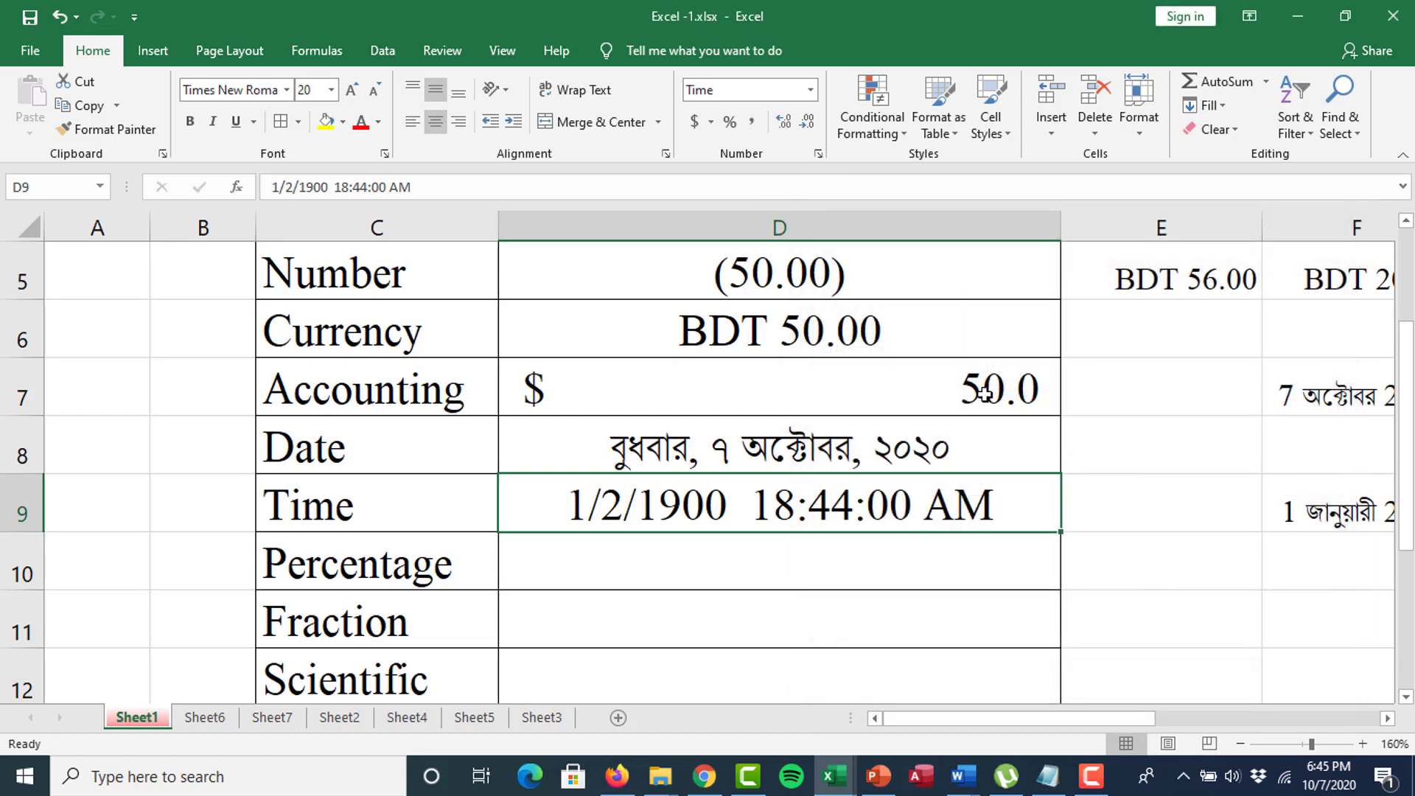
# Remove the date portion from cell D9 so that it contains only 18:44:00 AM.
pyautogui.doubleClick(728, 507)
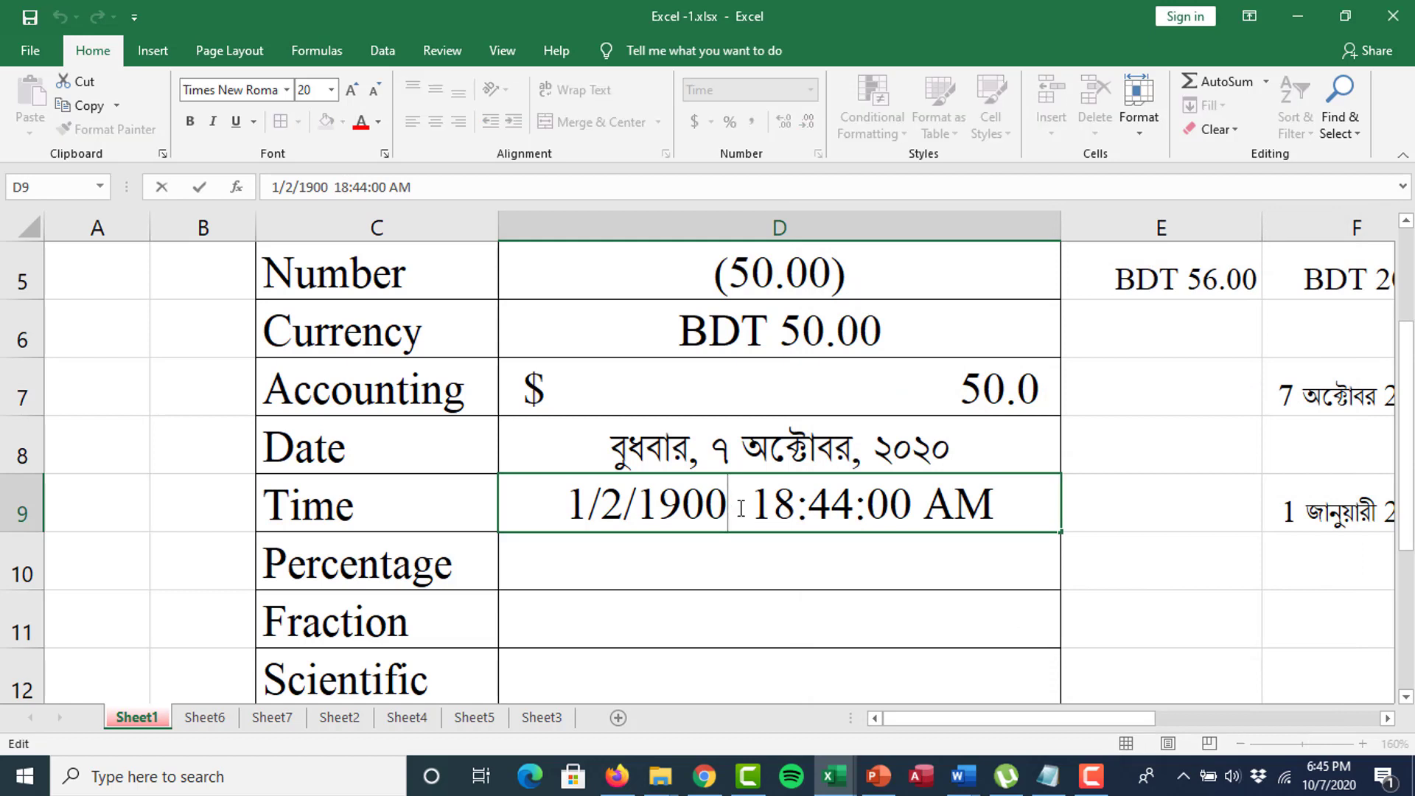
pyautogui.press('BackSpace')
pyautogui.press('BackSpace')
pyautogui.press('BackSpace')
pyautogui.press('BackSpace')
pyautogui.press('BackSpace')
pyautogui.press('BackSpace')
pyautogui.press('BackSpace')
pyautogui.press('BackSpace')
pyautogui.click(892, 484)
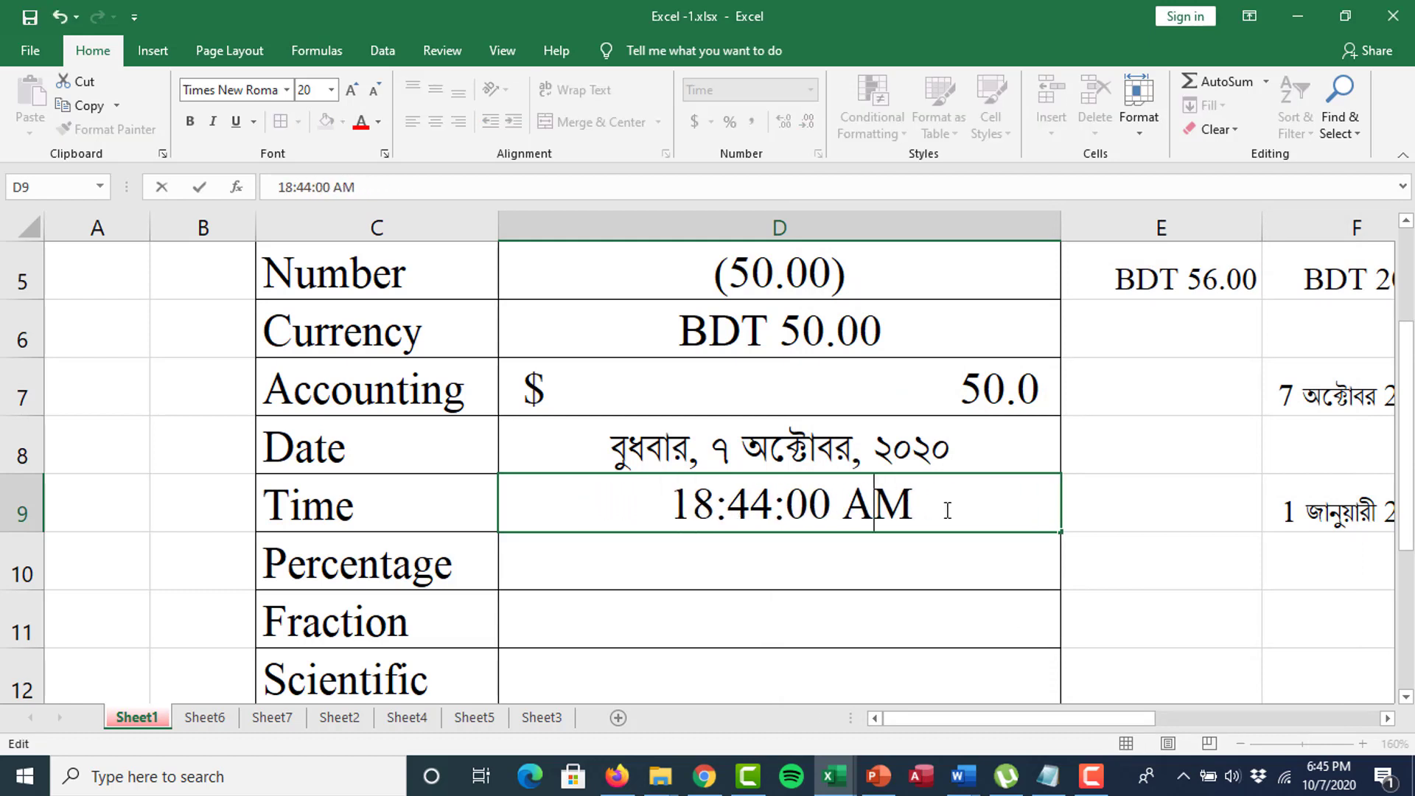
pyautogui.click(947, 510)
pyautogui.click(831, 540)
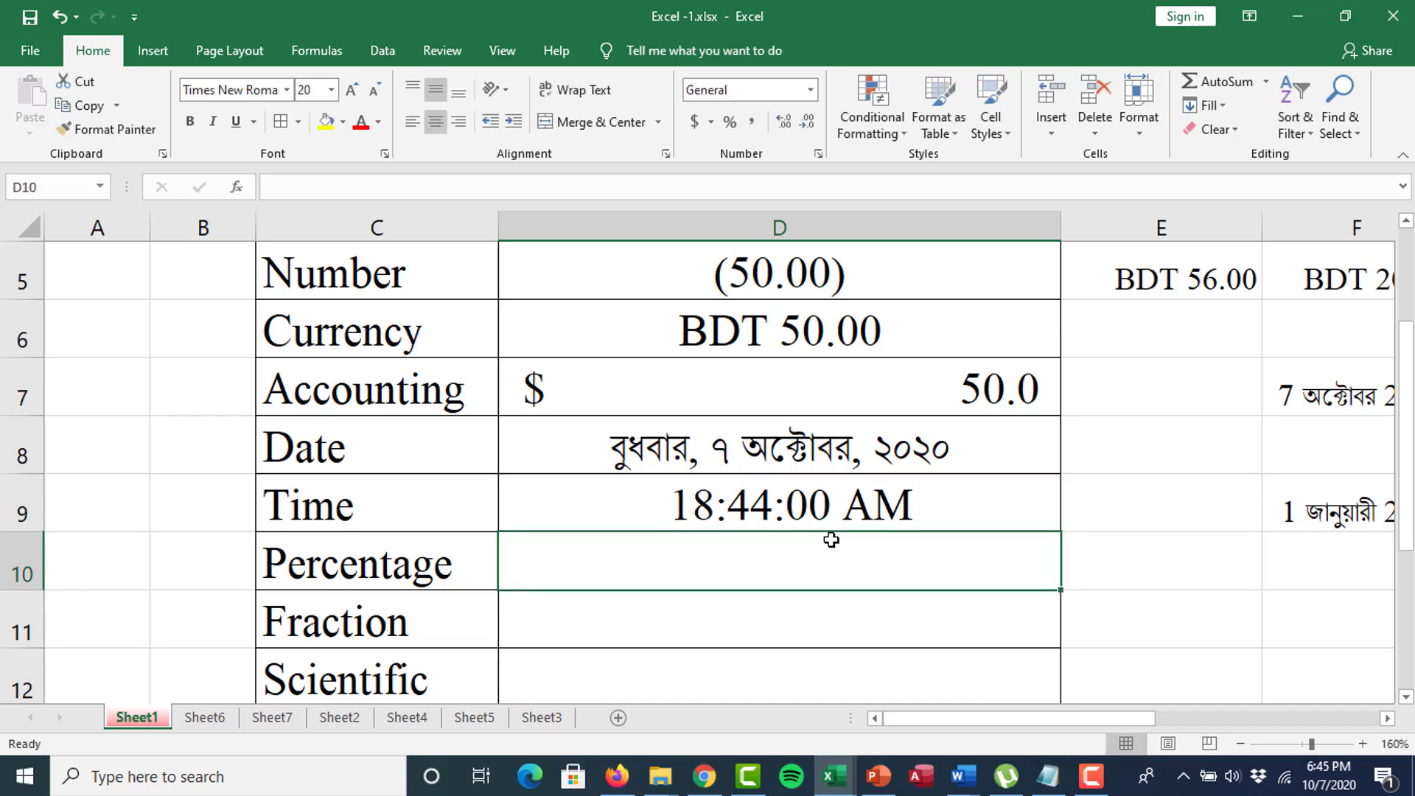
# Enter 20 as the Percentage sample in cell D10 and apply the percent style.
pyautogui.write('20')
pyautogui.press('Return')
pyautogui.press('Up')
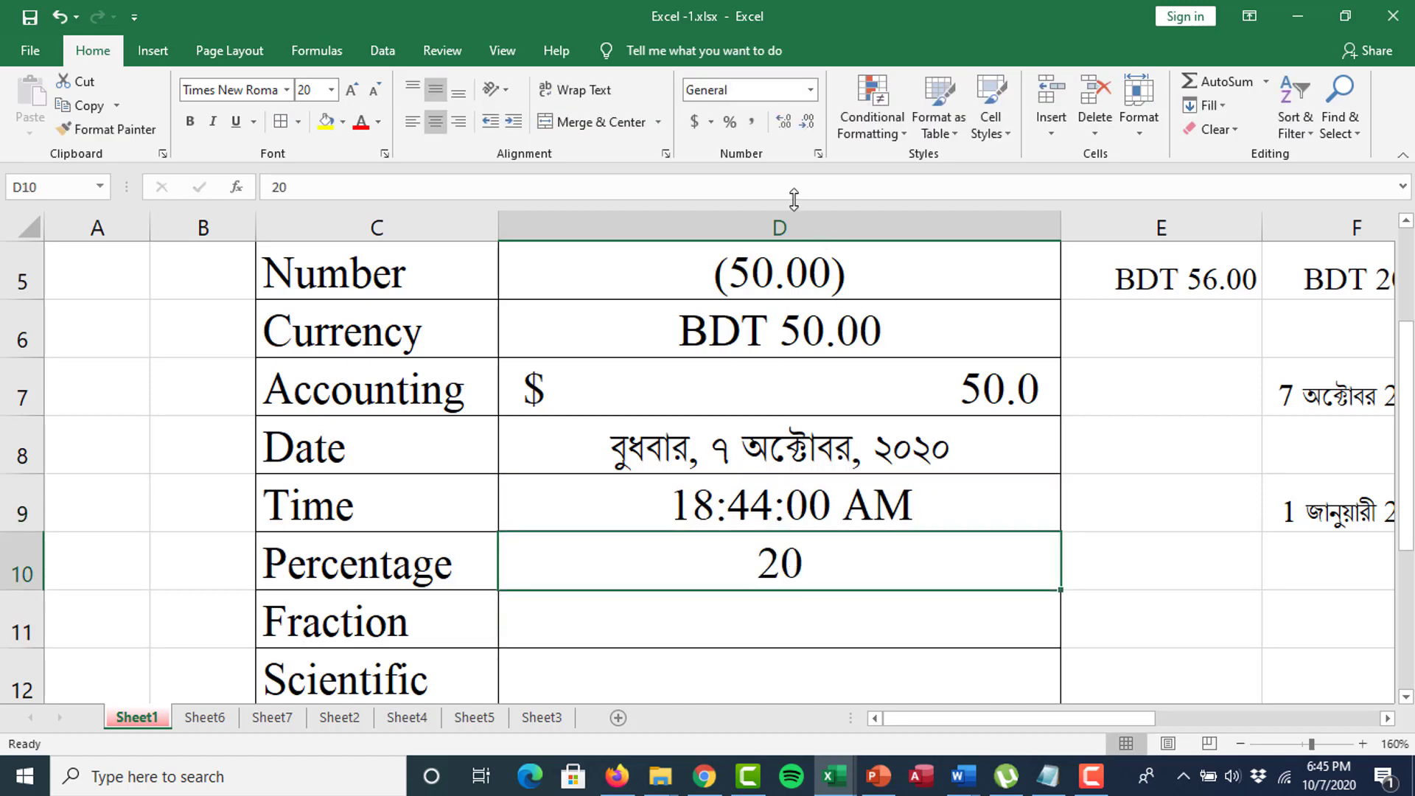
pyautogui.click(736, 125)
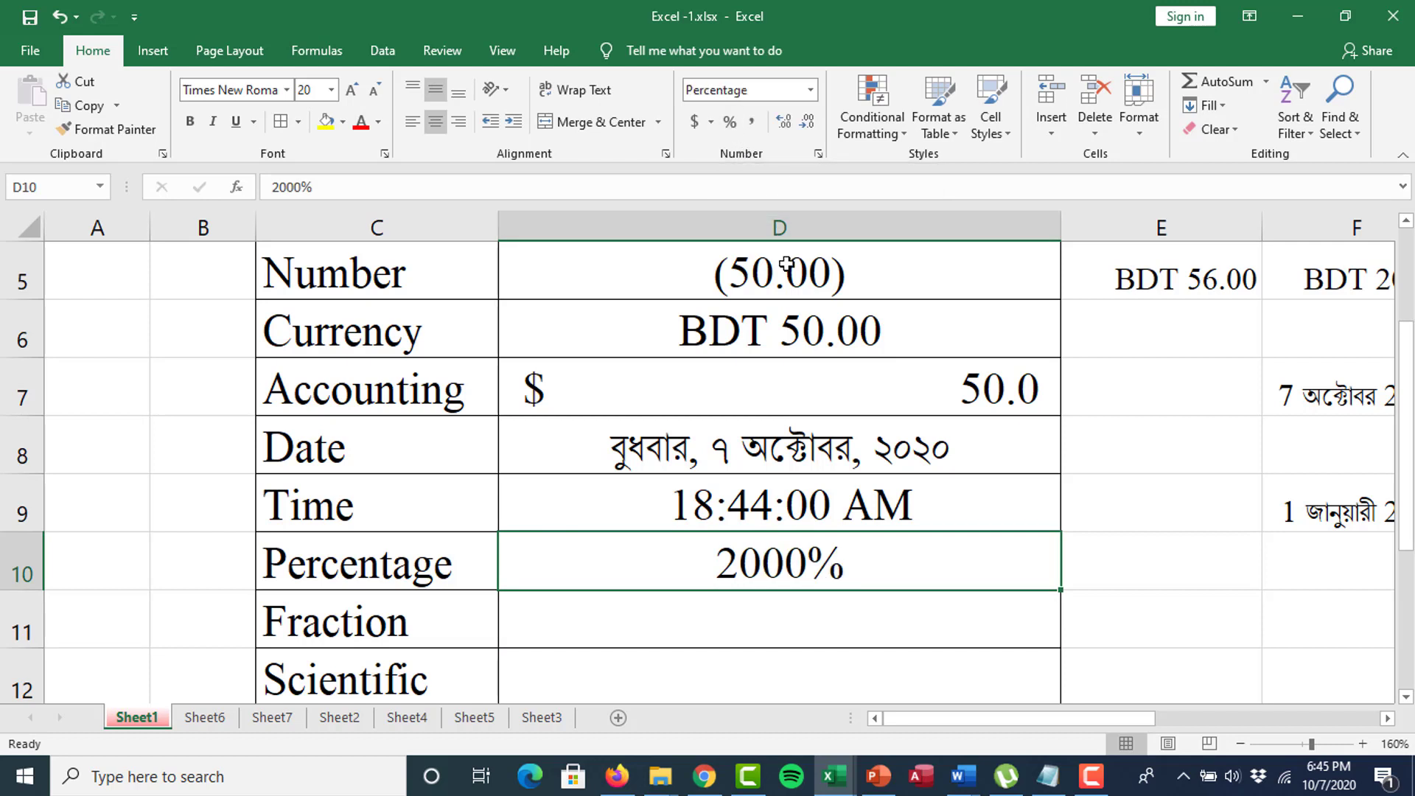
# Correct the Percentage sample in cell D10 to 20%.
pyautogui.doubleClick(802, 577)
pyautogui.press('BackSpace')
pyautogui.press('BackSpace')
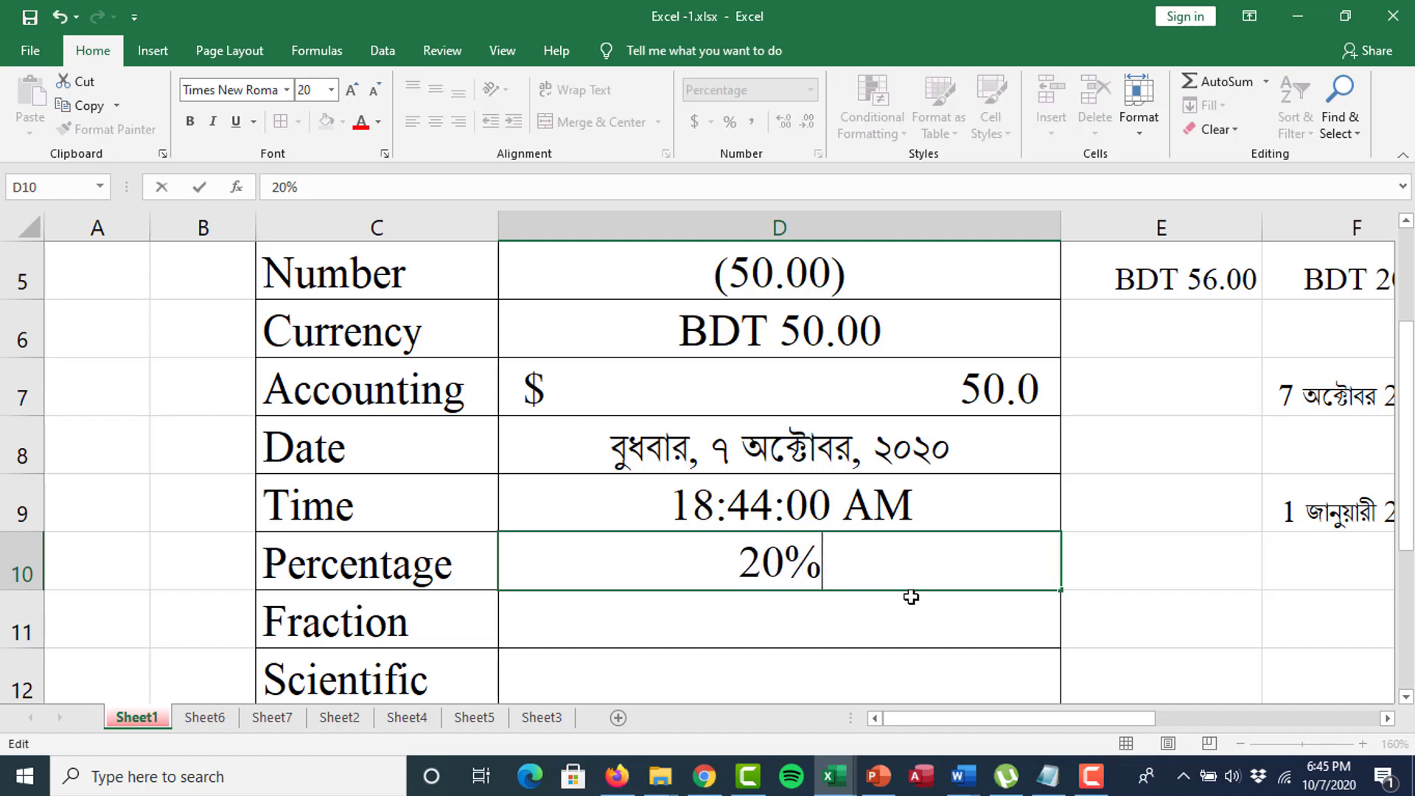
pyautogui.press('Return')
pyautogui.click(859, 553)
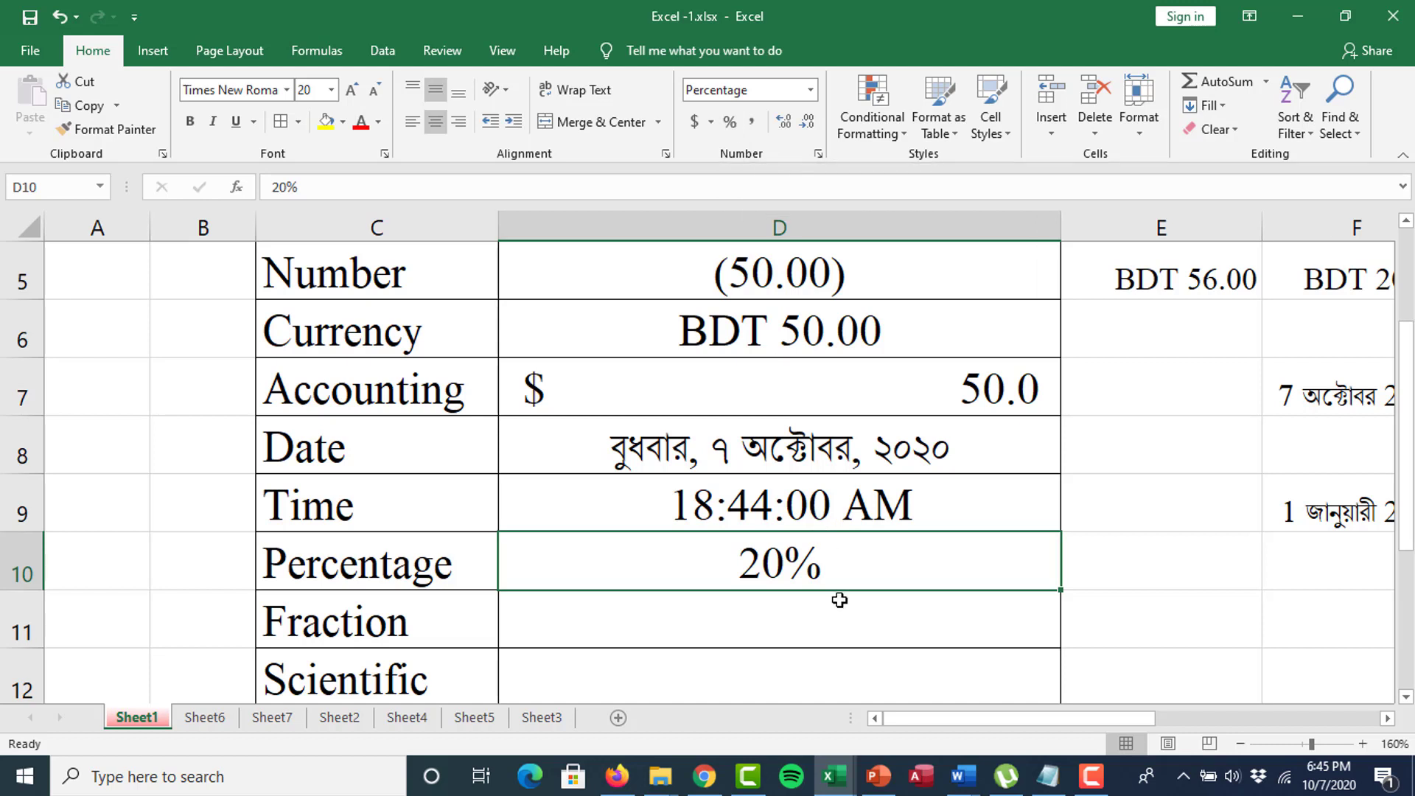
# Set the Percentage sample in cell D10 to show one decimal place.
pyautogui.click(819, 155)
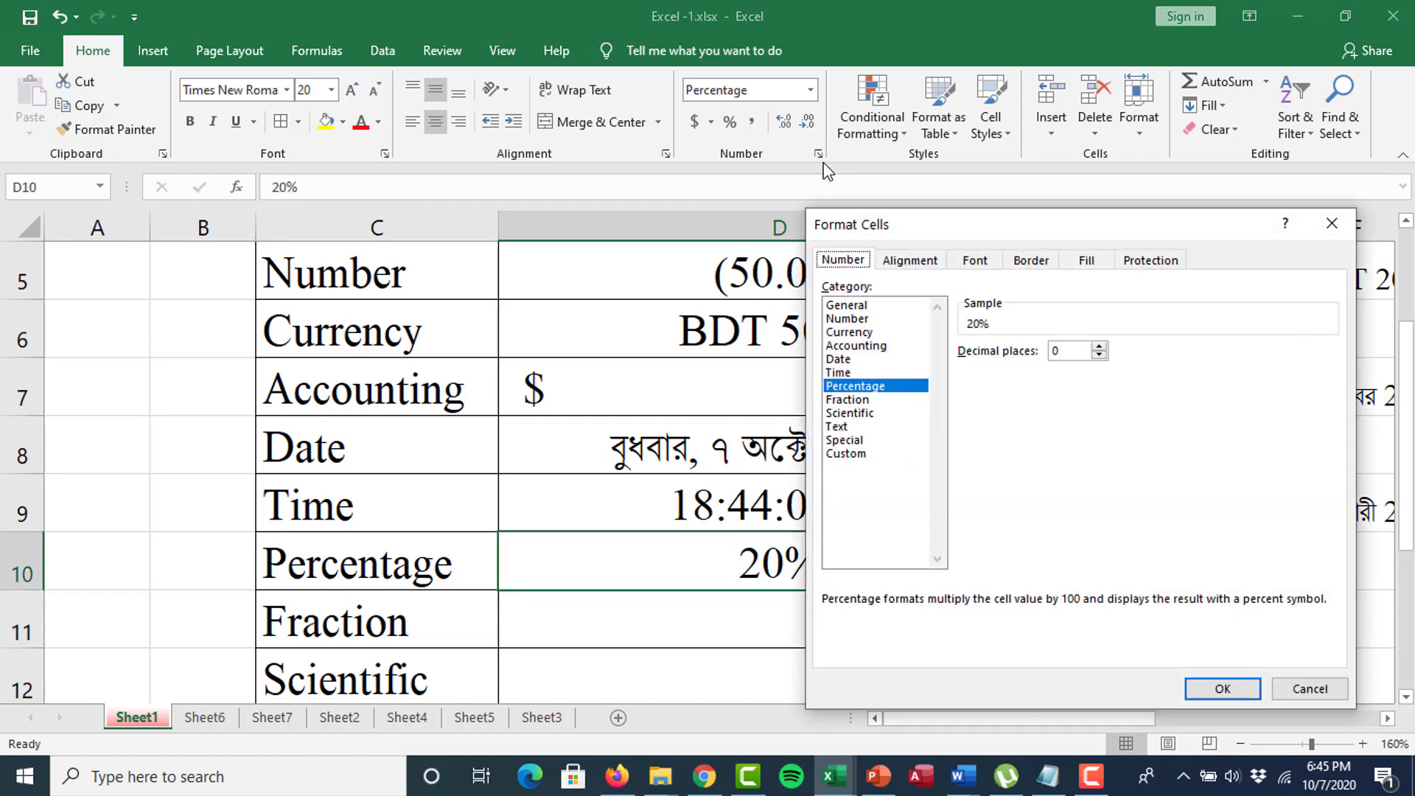
pyautogui.click(1099, 347)
pyautogui.click(1219, 687)
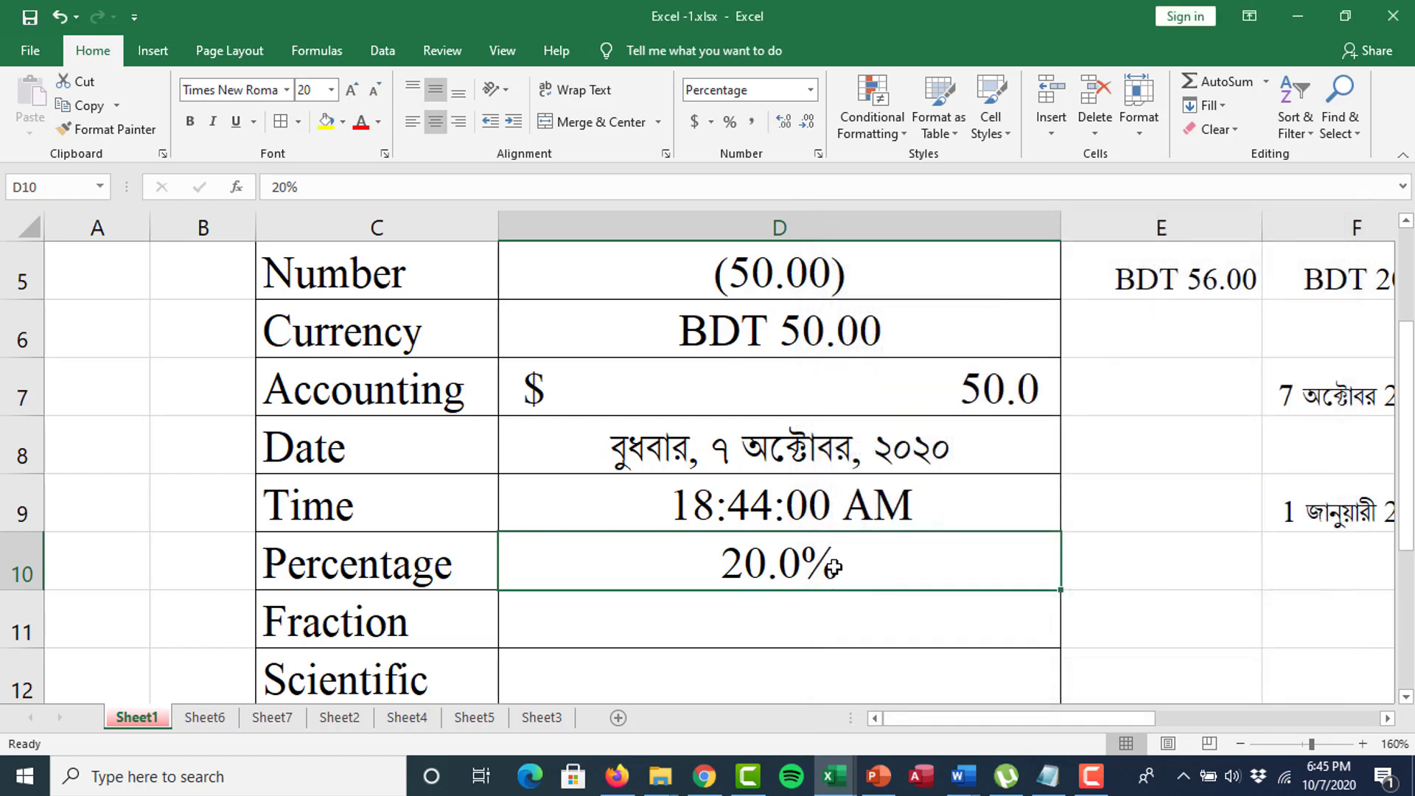
pyautogui.click(762, 619)
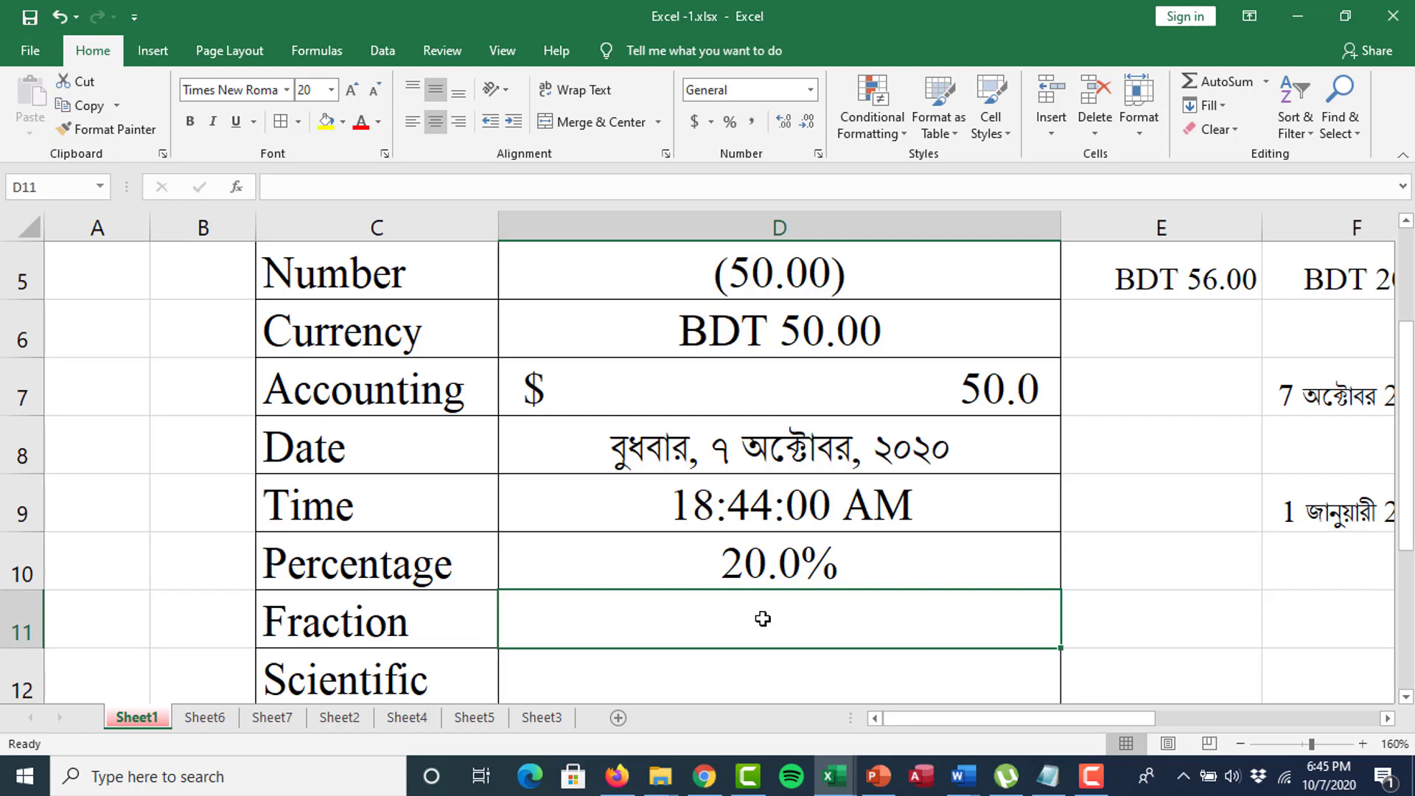
pyautogui.scroll(-1, 763, 618)
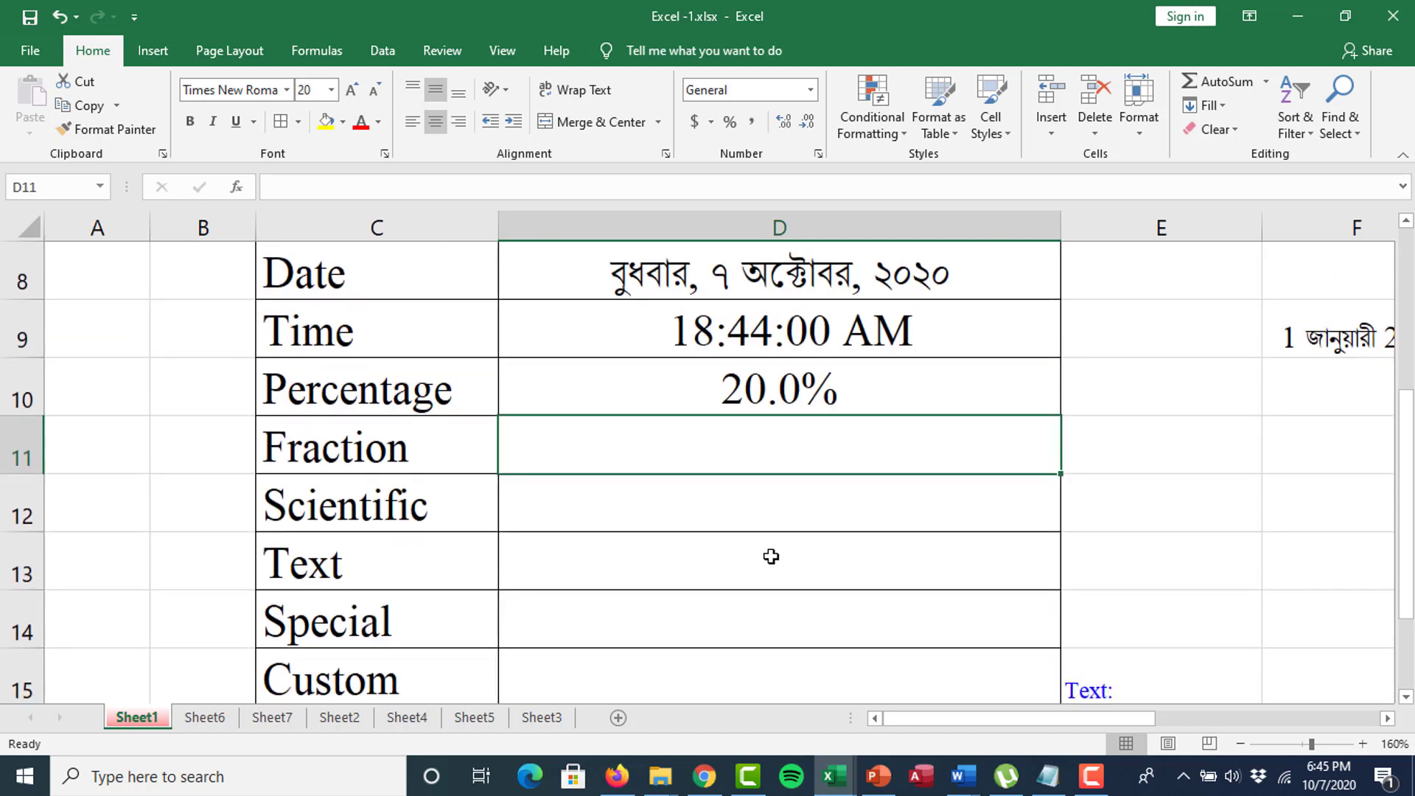
pyautogui.click(746, 569)
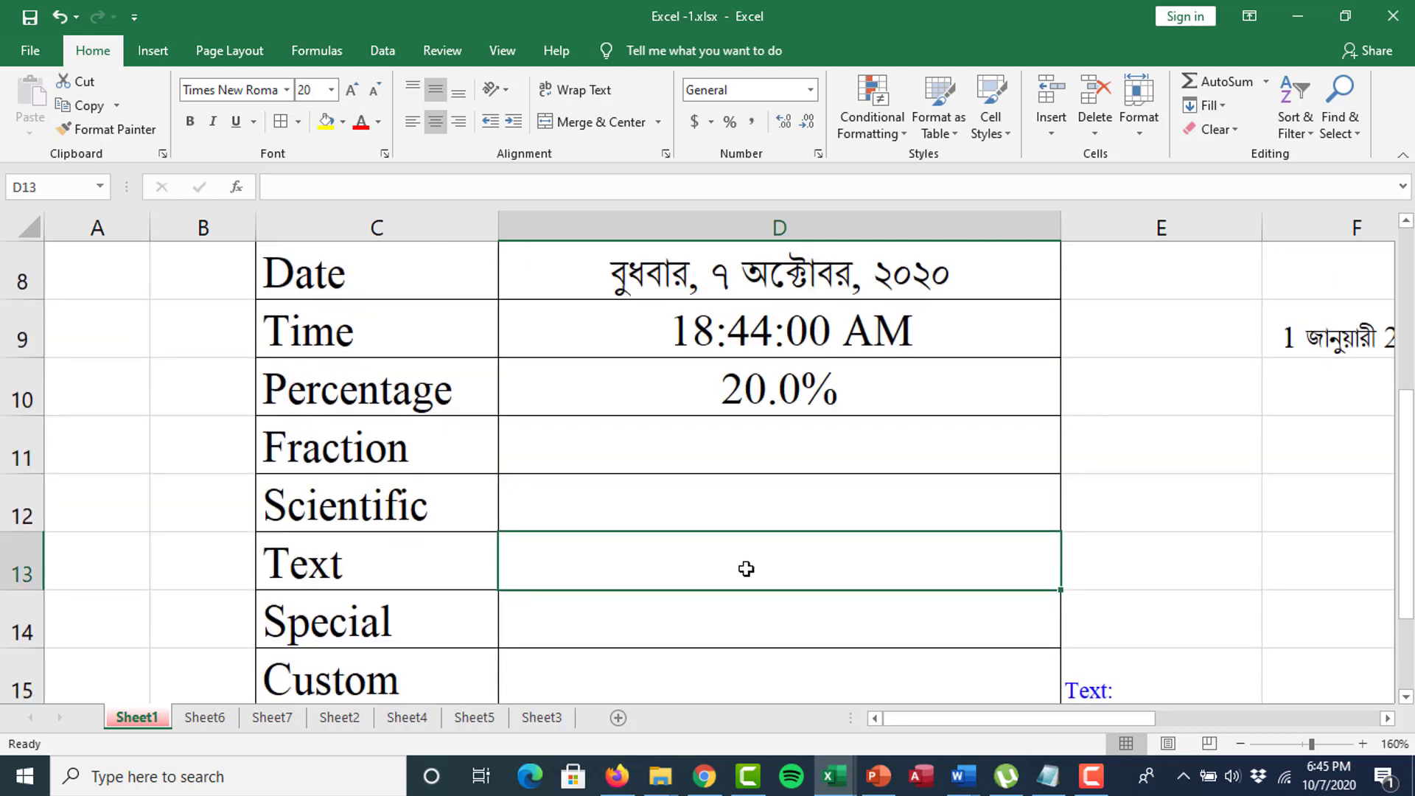
pyautogui.click(747, 512)
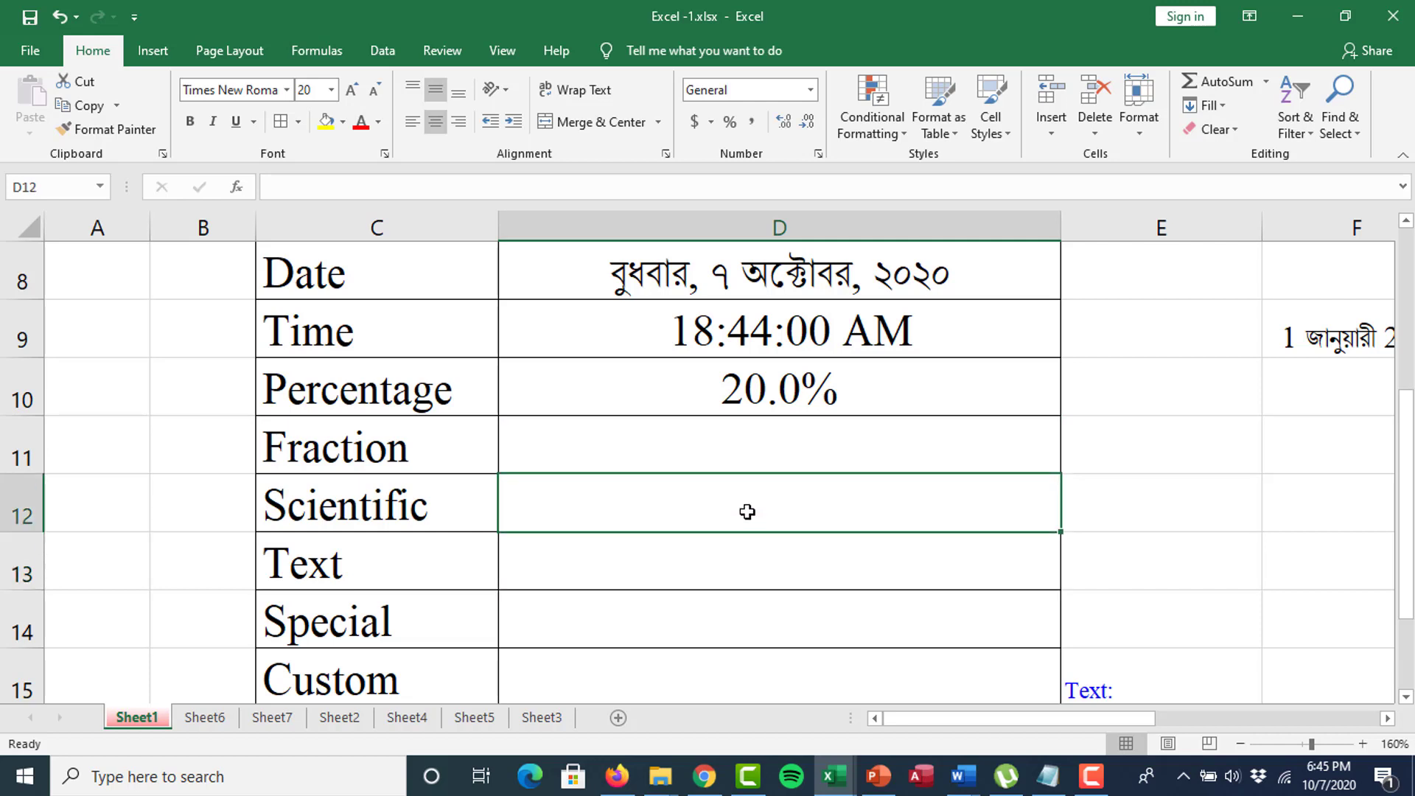
pyautogui.write('333333333333333333333')
pyautogui.press('Return')
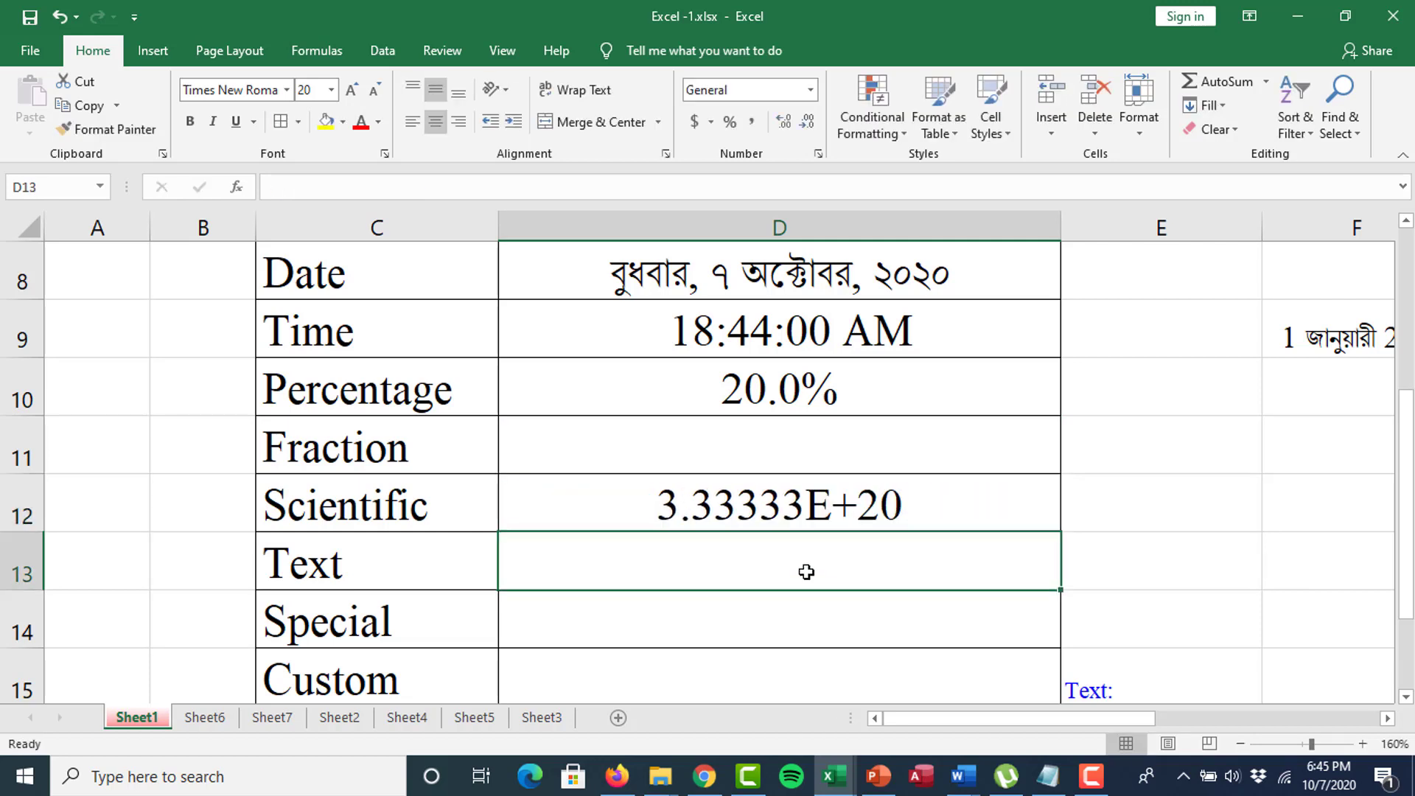
pyautogui.click(813, 507)
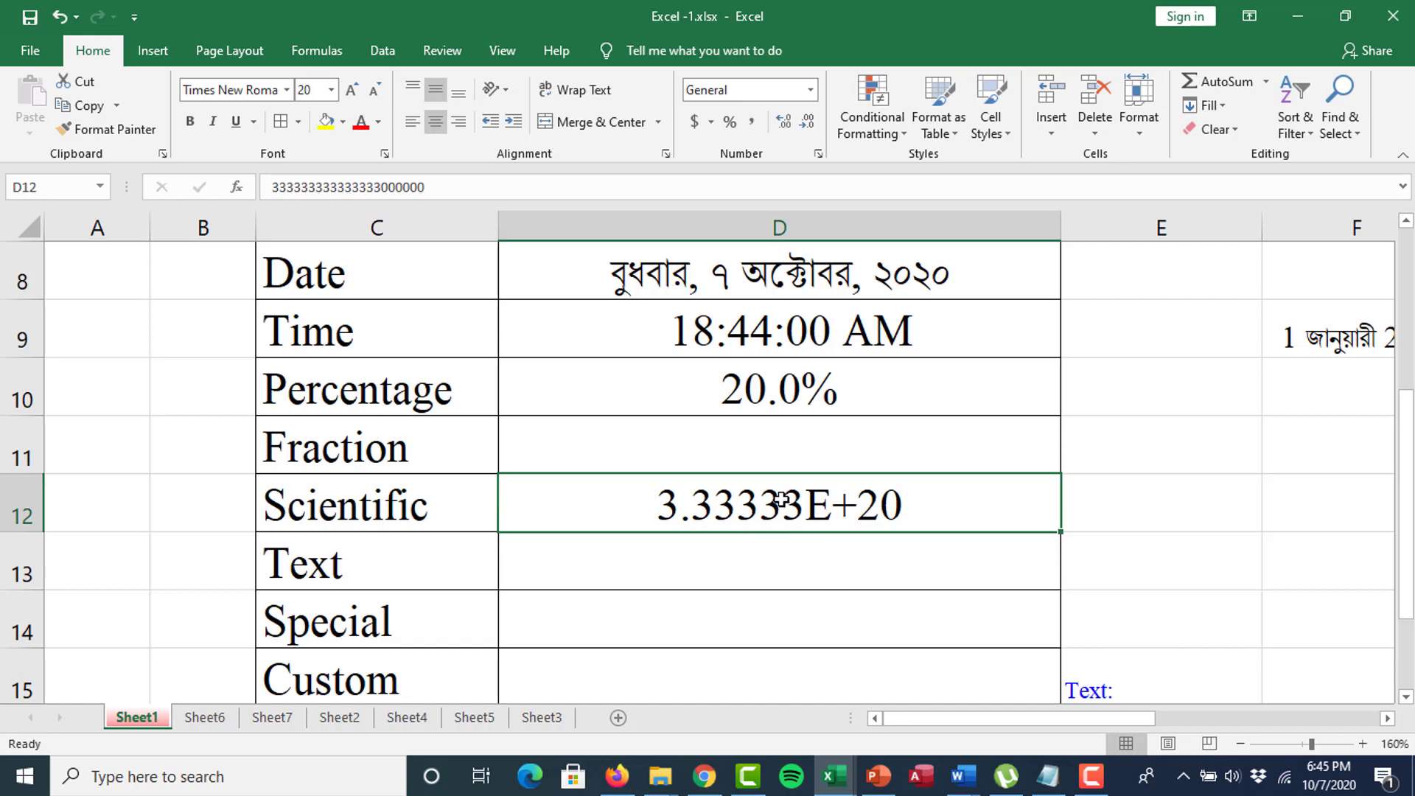
pyautogui.click(762, 601)
pyautogui.click(756, 510)
pyautogui.press('Delete')
pyautogui.write('333333333333333333')
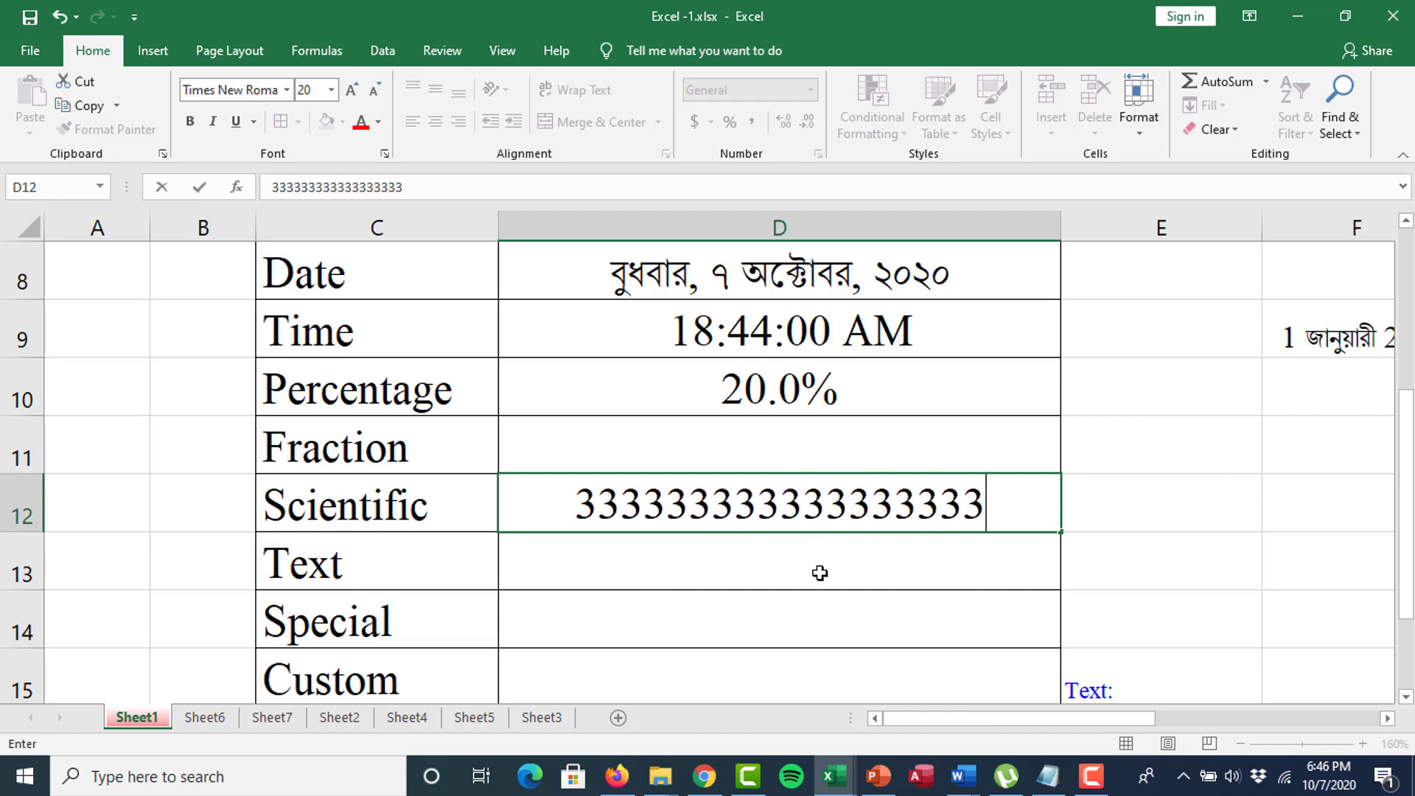
pyautogui.press('Return')
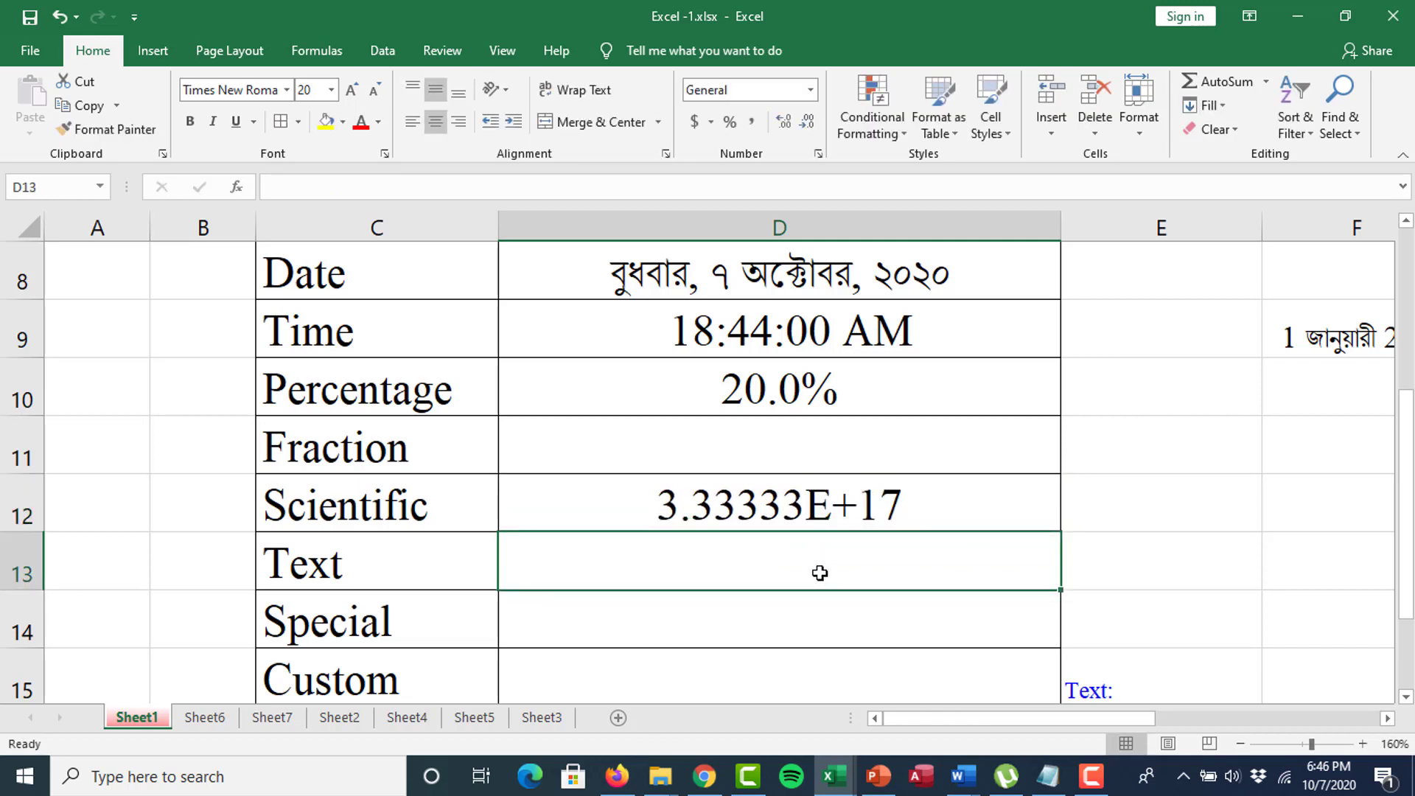
# Check the full value stored in cell D12 and apply the Text number format to the cell.
pyautogui.click(779, 519)
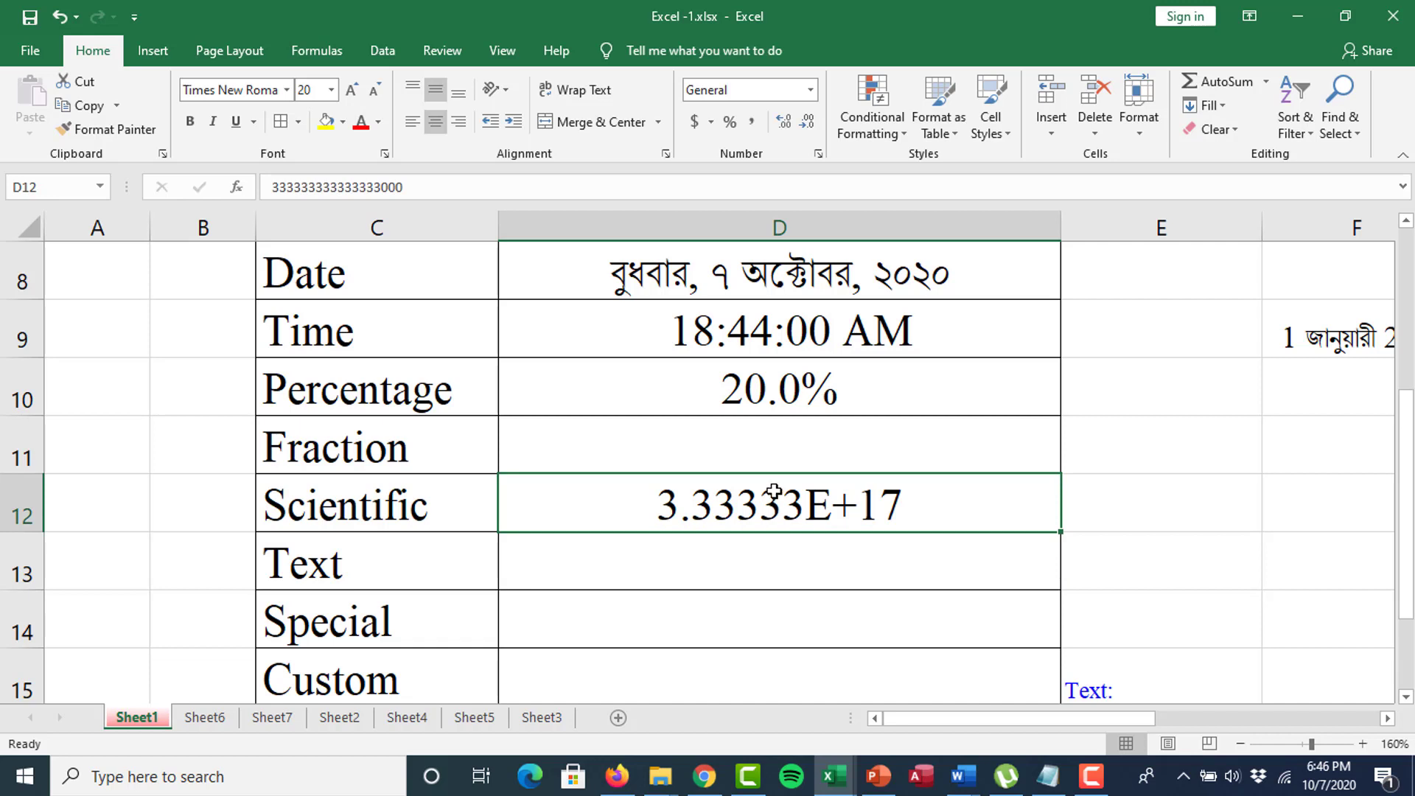
pyautogui.moveTo(445, 190); pyautogui.dragTo(270, 190)
pyautogui.click(670, 583)
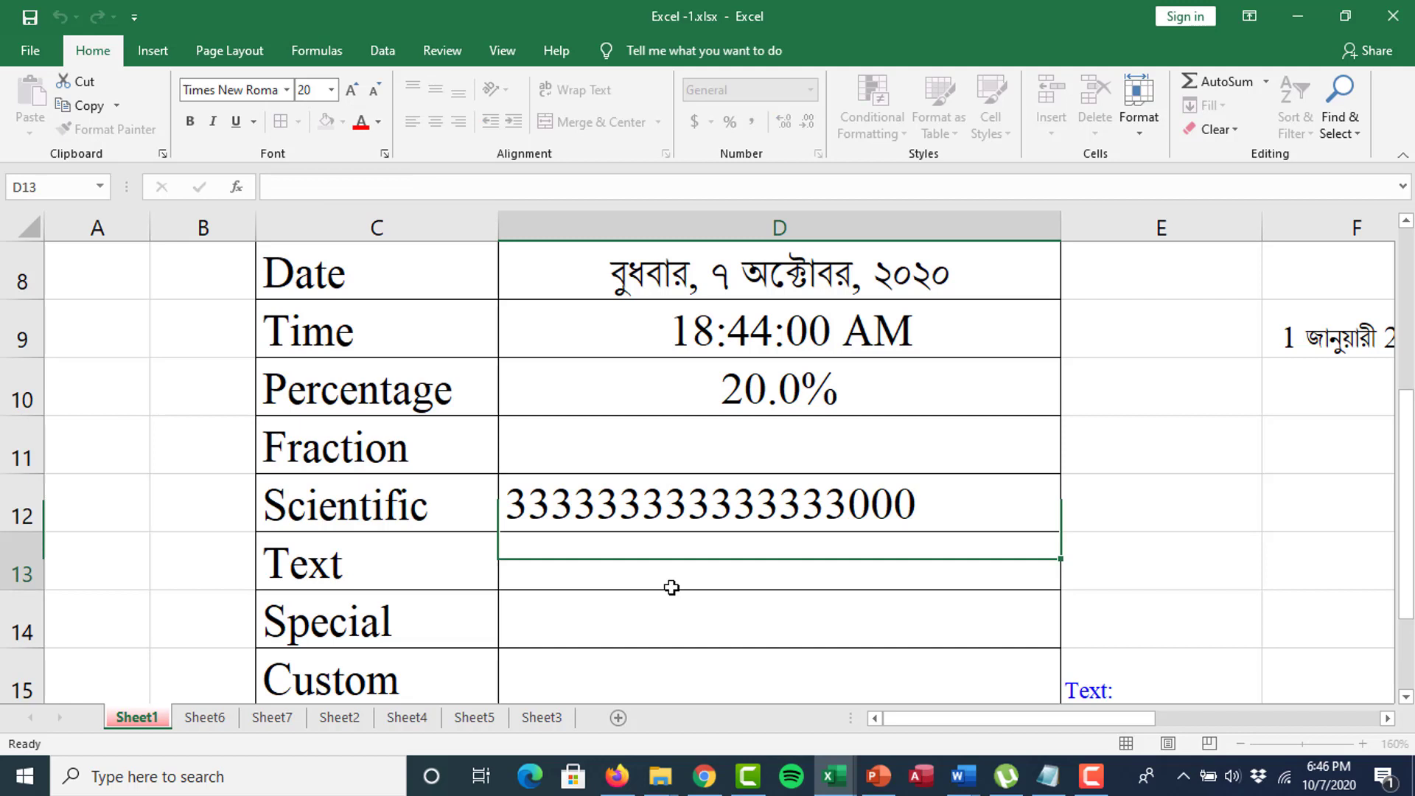
pyautogui.click(747, 514)
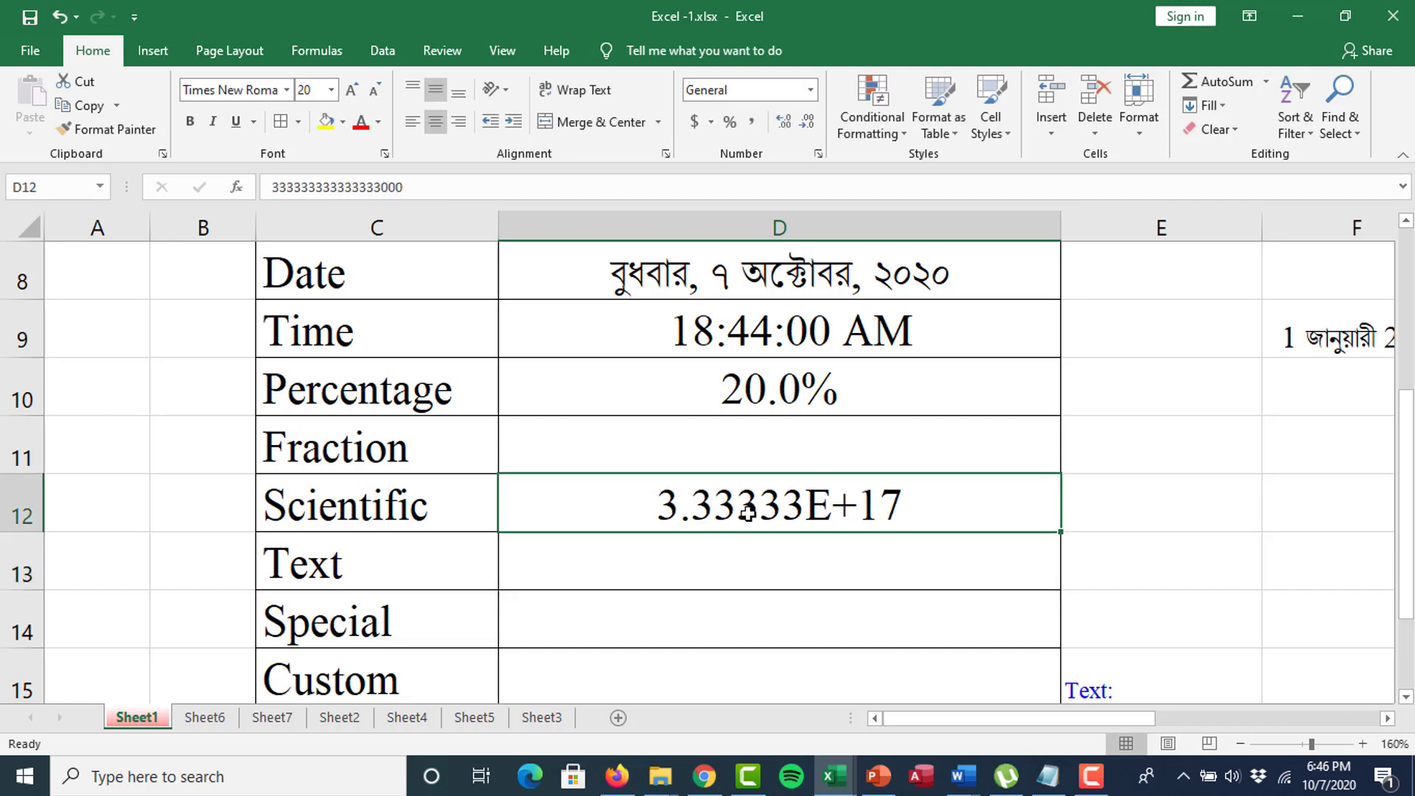
pyautogui.rightClick(748, 513)
pyautogui.click(733, 525)
pyautogui.click(817, 153)
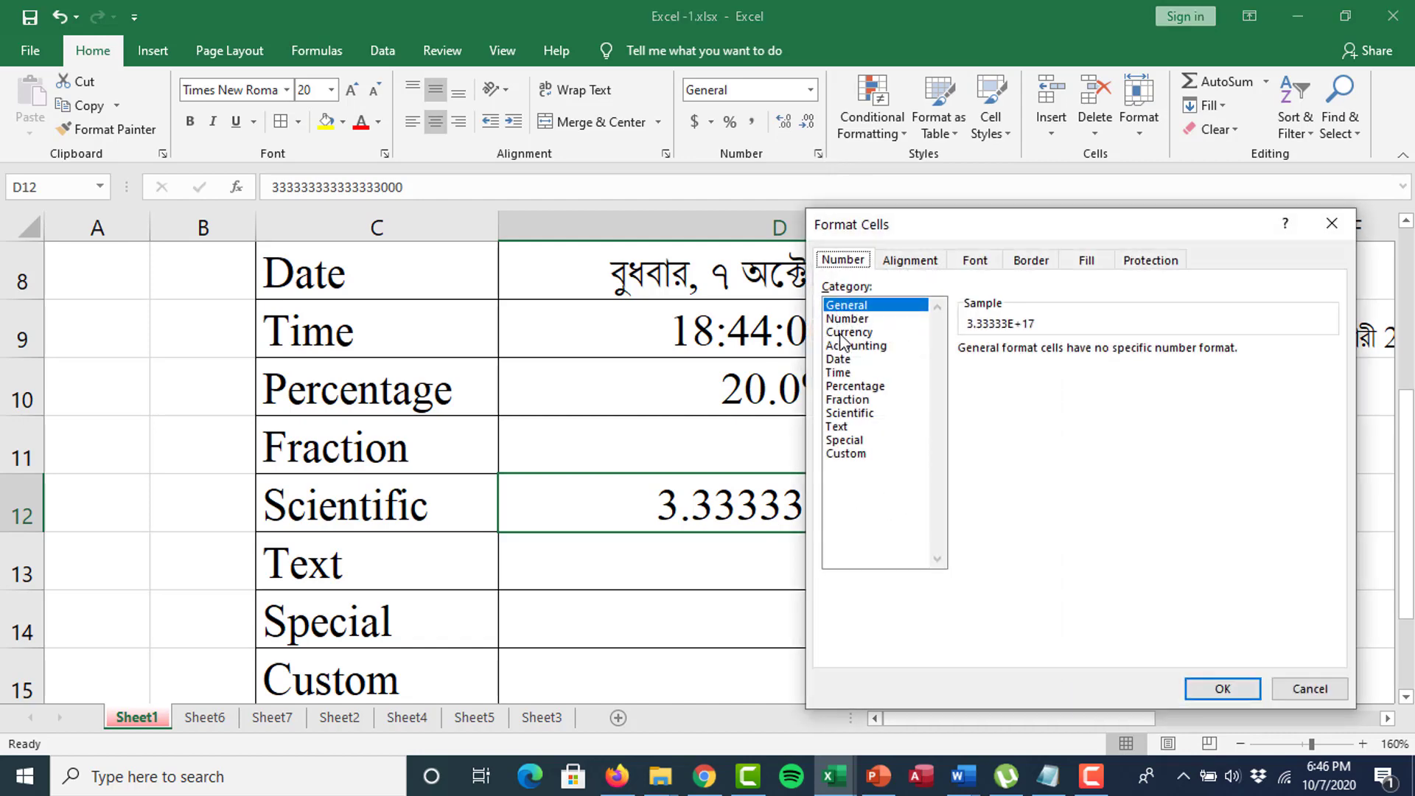
pyautogui.click(850, 414)
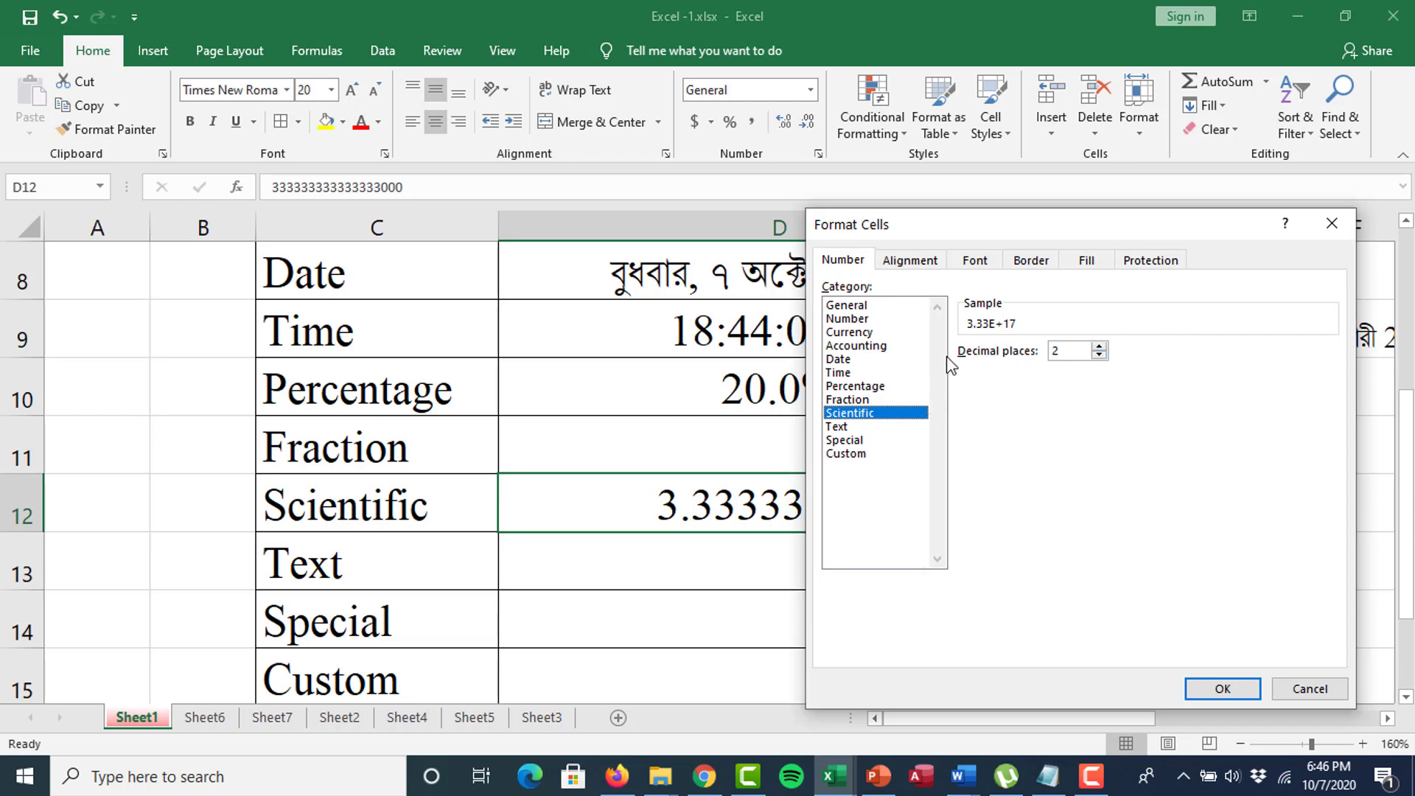
pyautogui.click(842, 427)
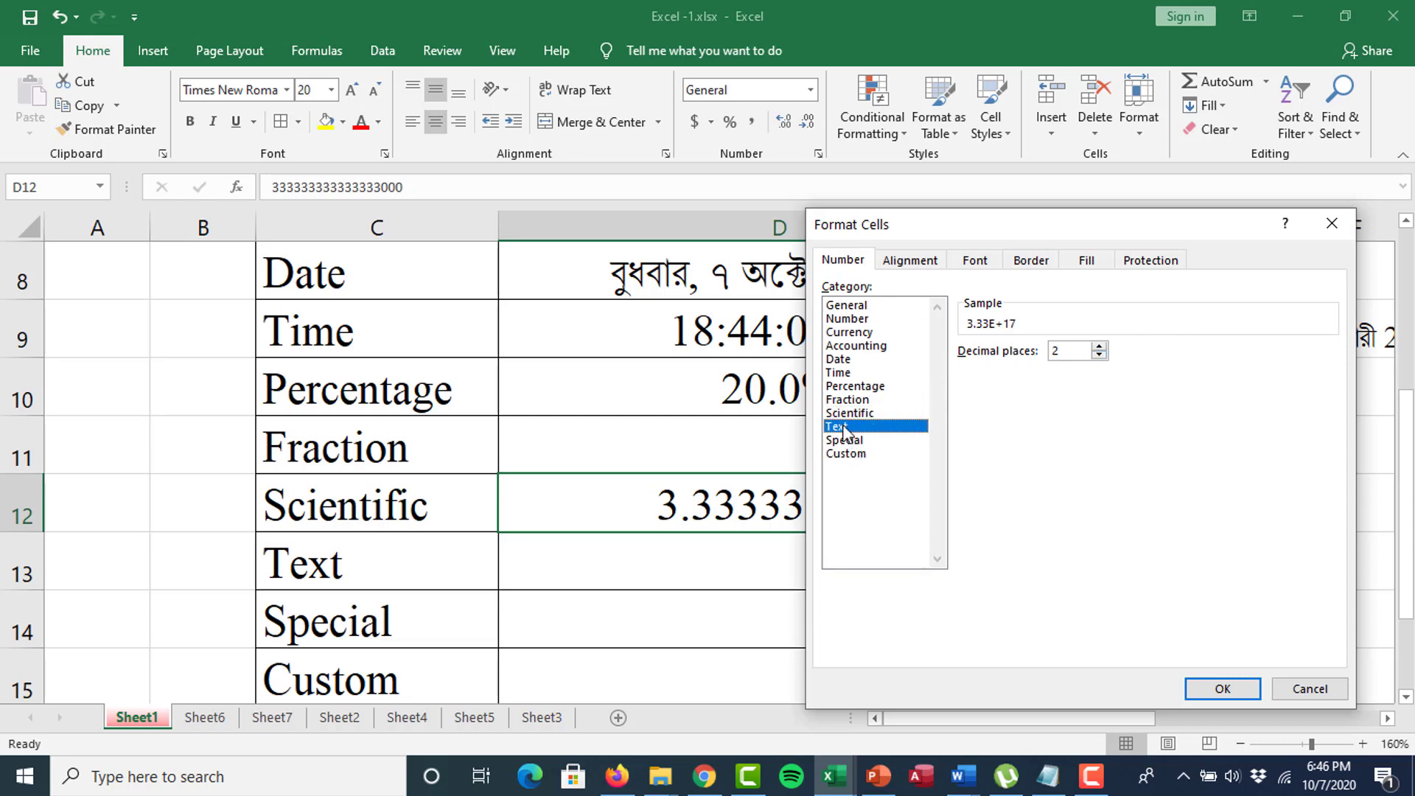
pyautogui.click(1219, 687)
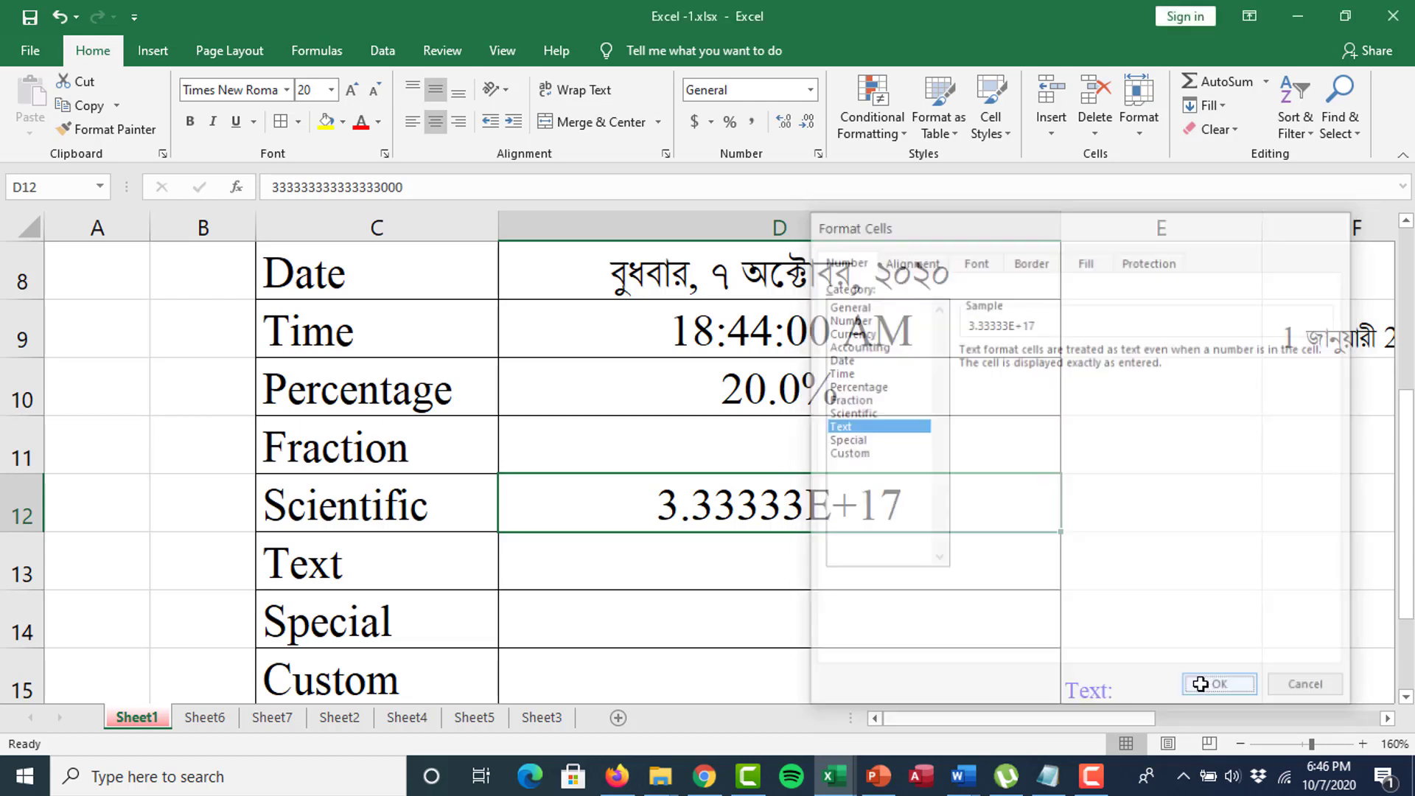
# Re-enter the value of cell D12 as text, and undo that re-entry.
pyautogui.doubleClick(827, 503)
pyautogui.click(820, 563)
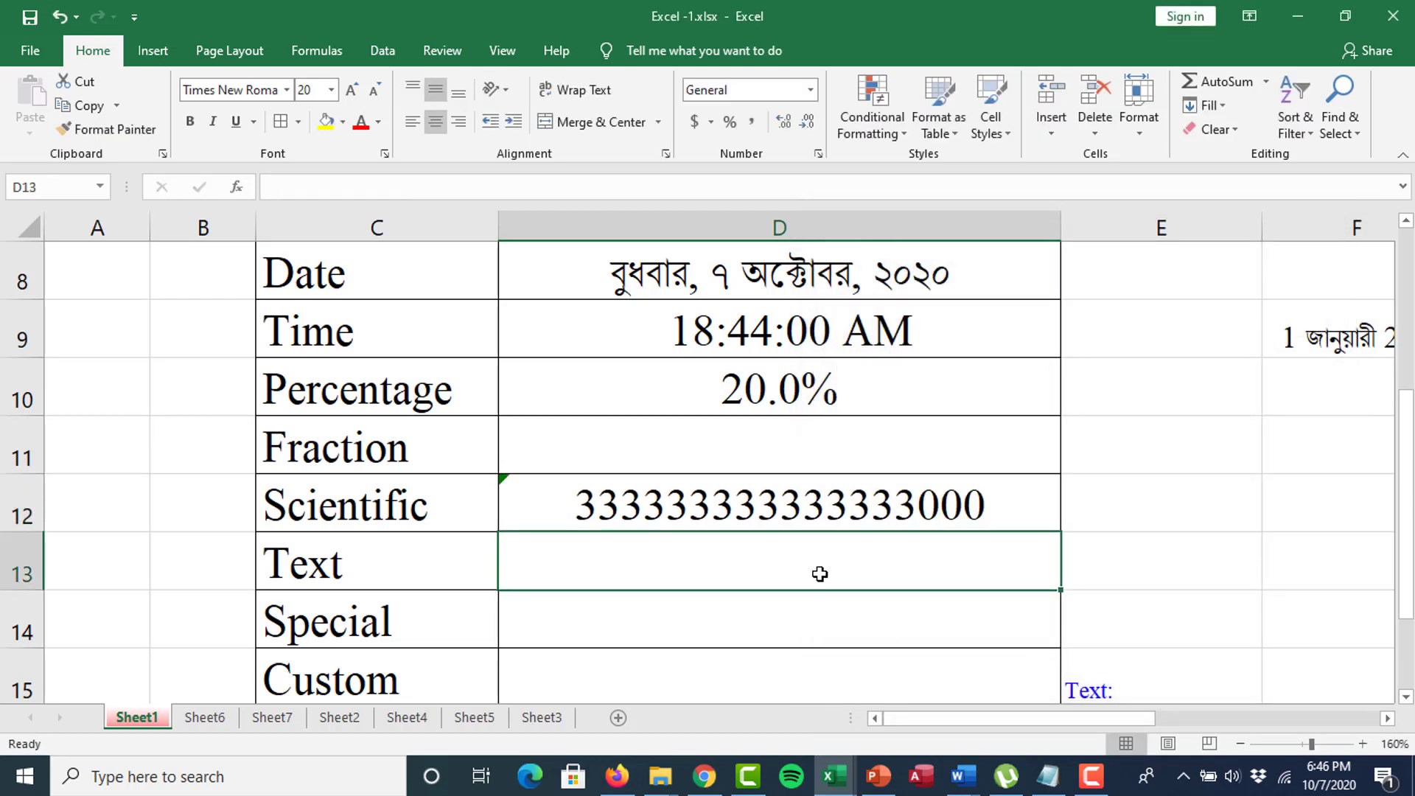
pyautogui.click(858, 519)
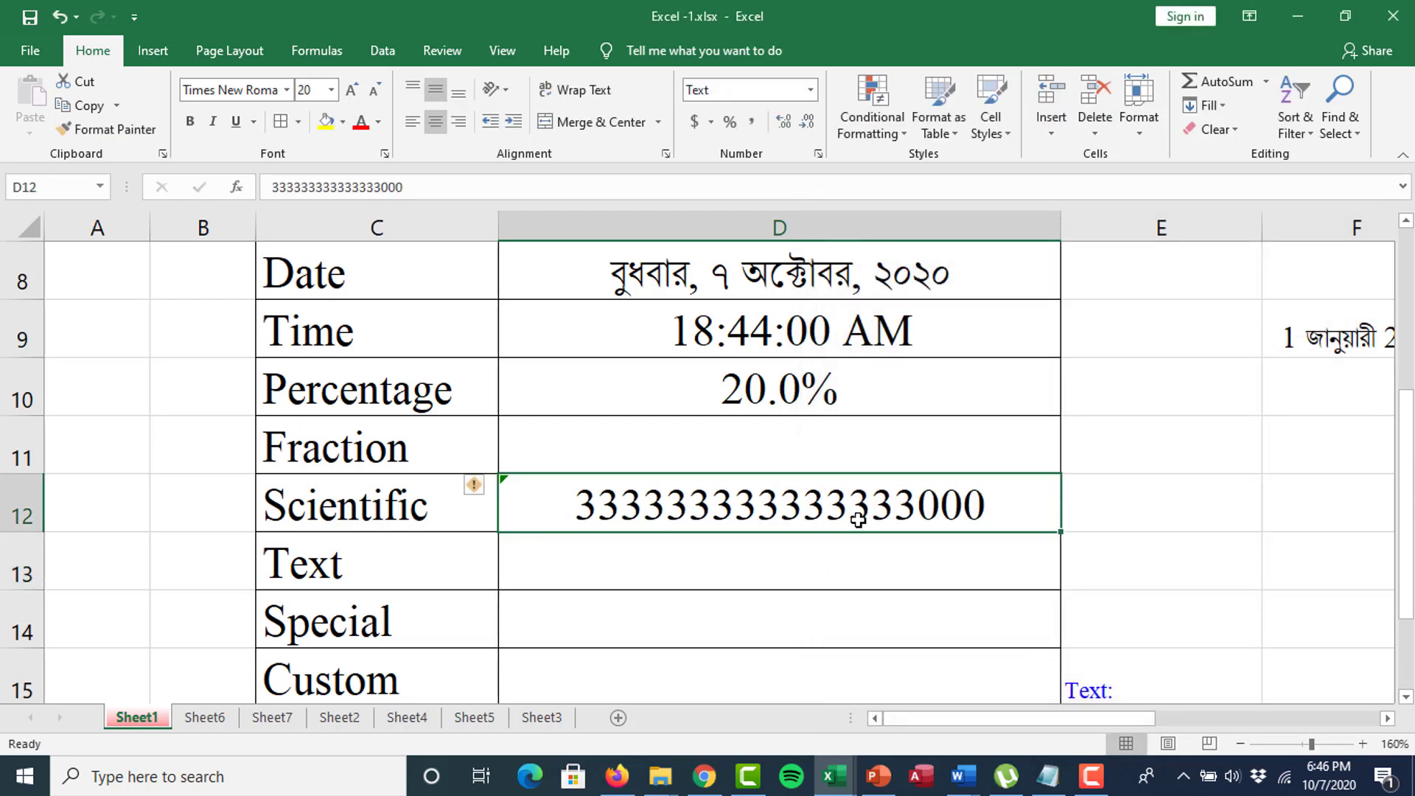
pyautogui.hotkey('ctrl', 'z')
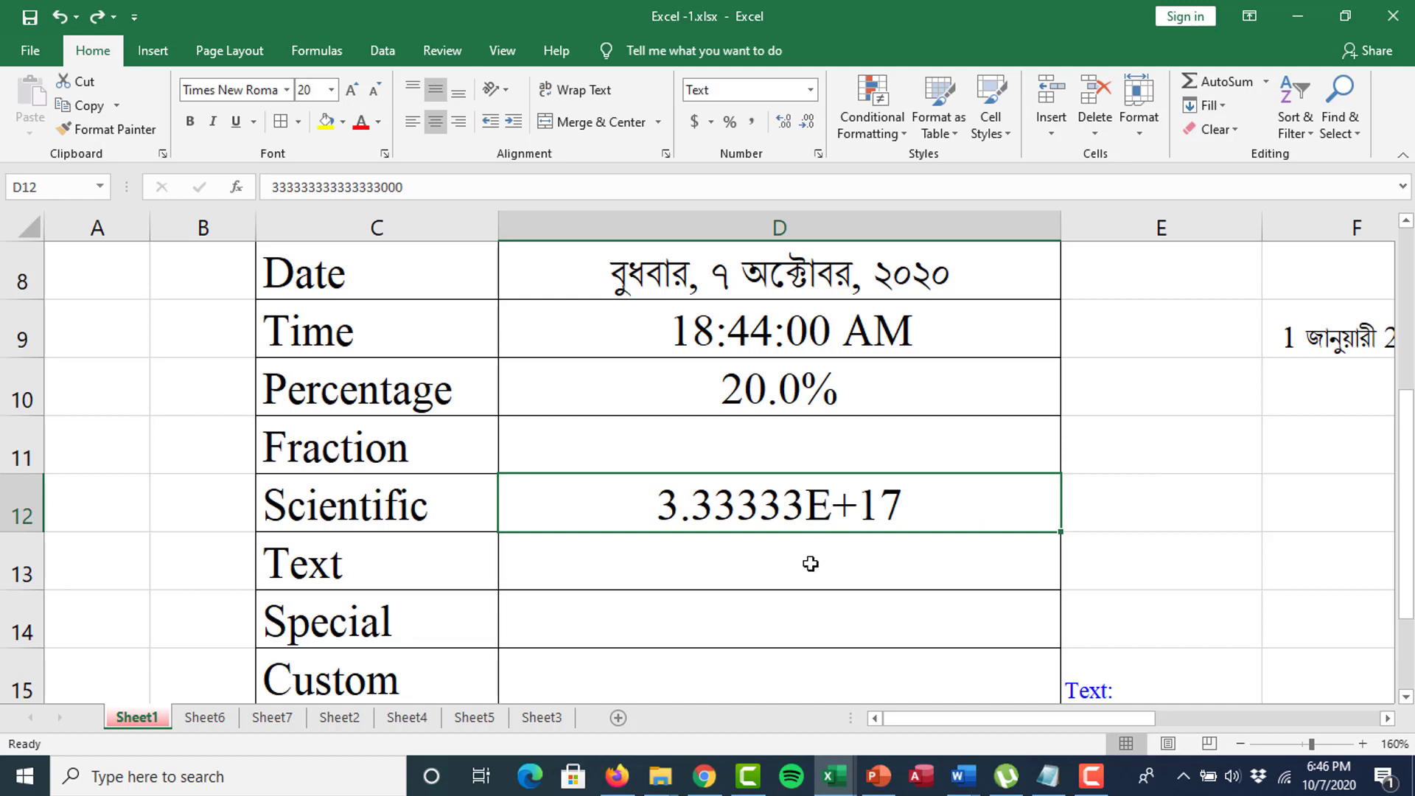
# Reapply the Text number format to cell D12 and re-enter its value so that all digits display.
pyautogui.rightClick(826, 516)
pyautogui.click(876, 428)
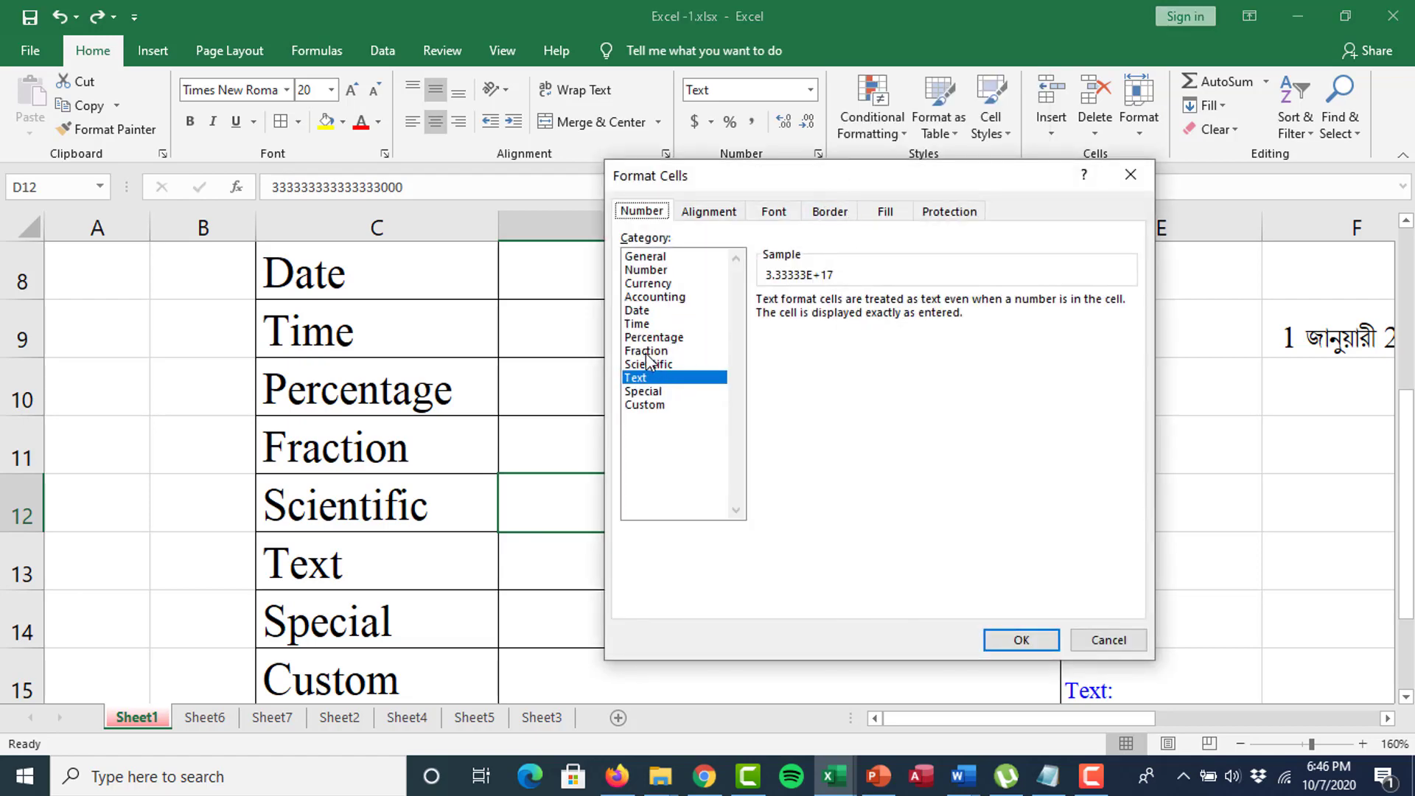
pyautogui.click(646, 351)
pyautogui.click(653, 377)
pyautogui.click(1020, 640)
pyautogui.click(857, 594)
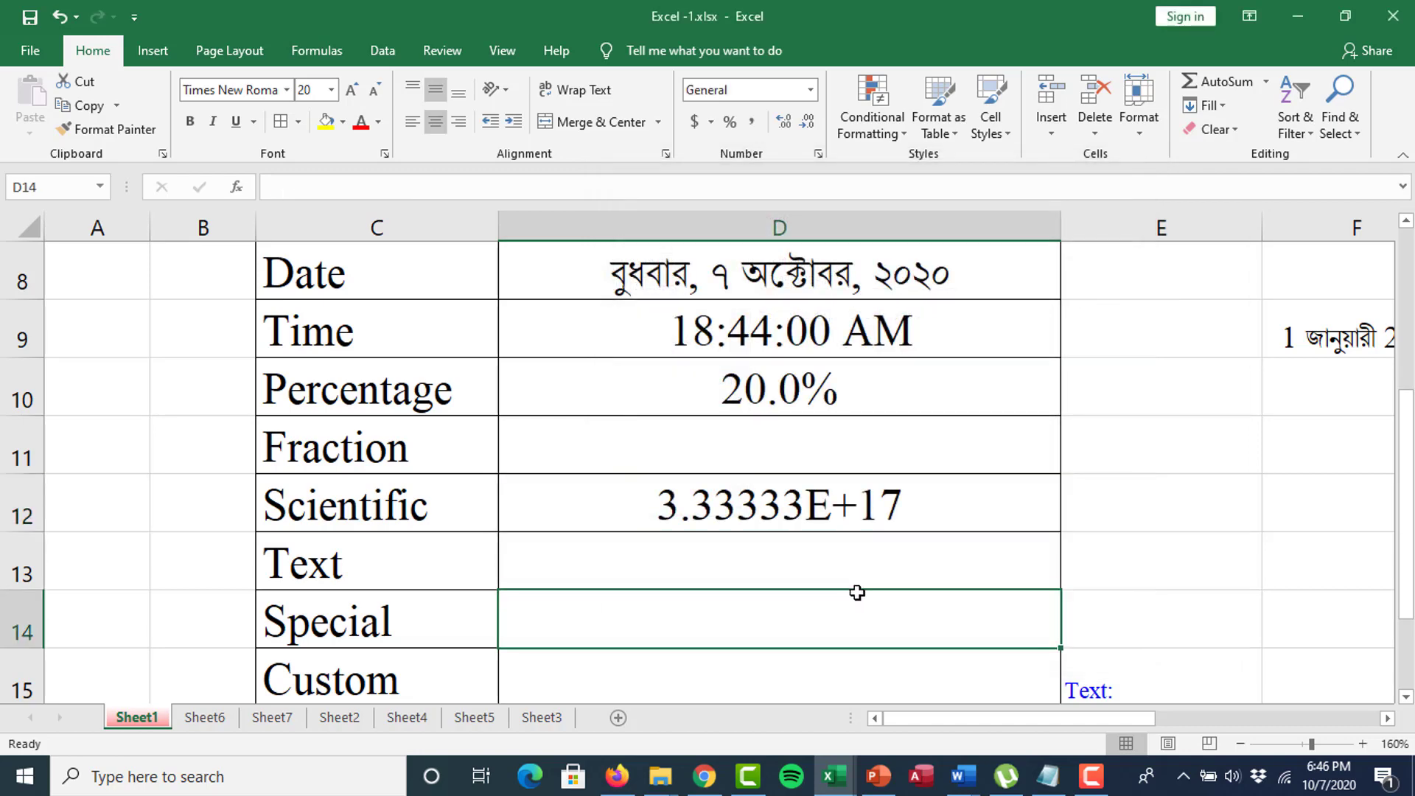
pyautogui.click(808, 499)
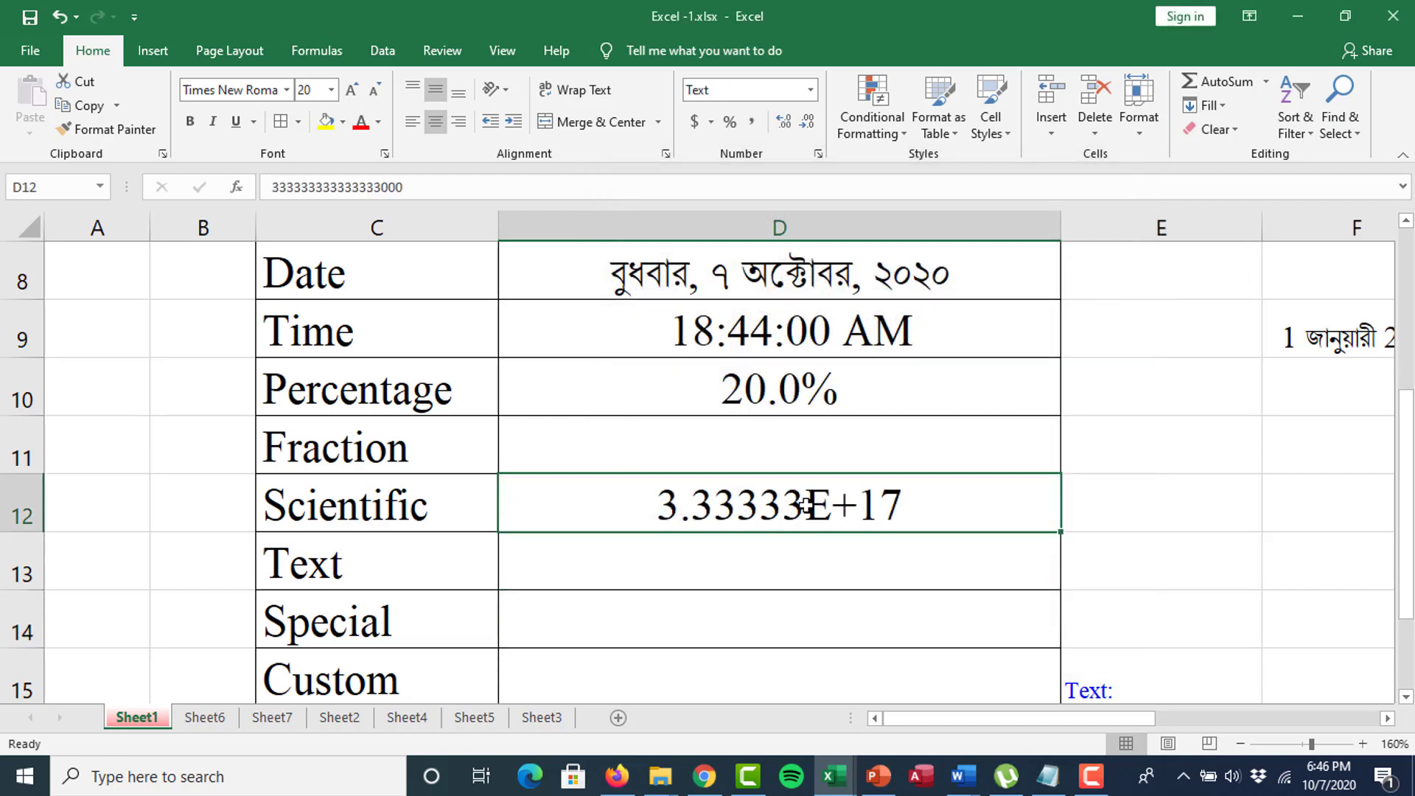
pyautogui.doubleClick(809, 500)
pyautogui.click(802, 572)
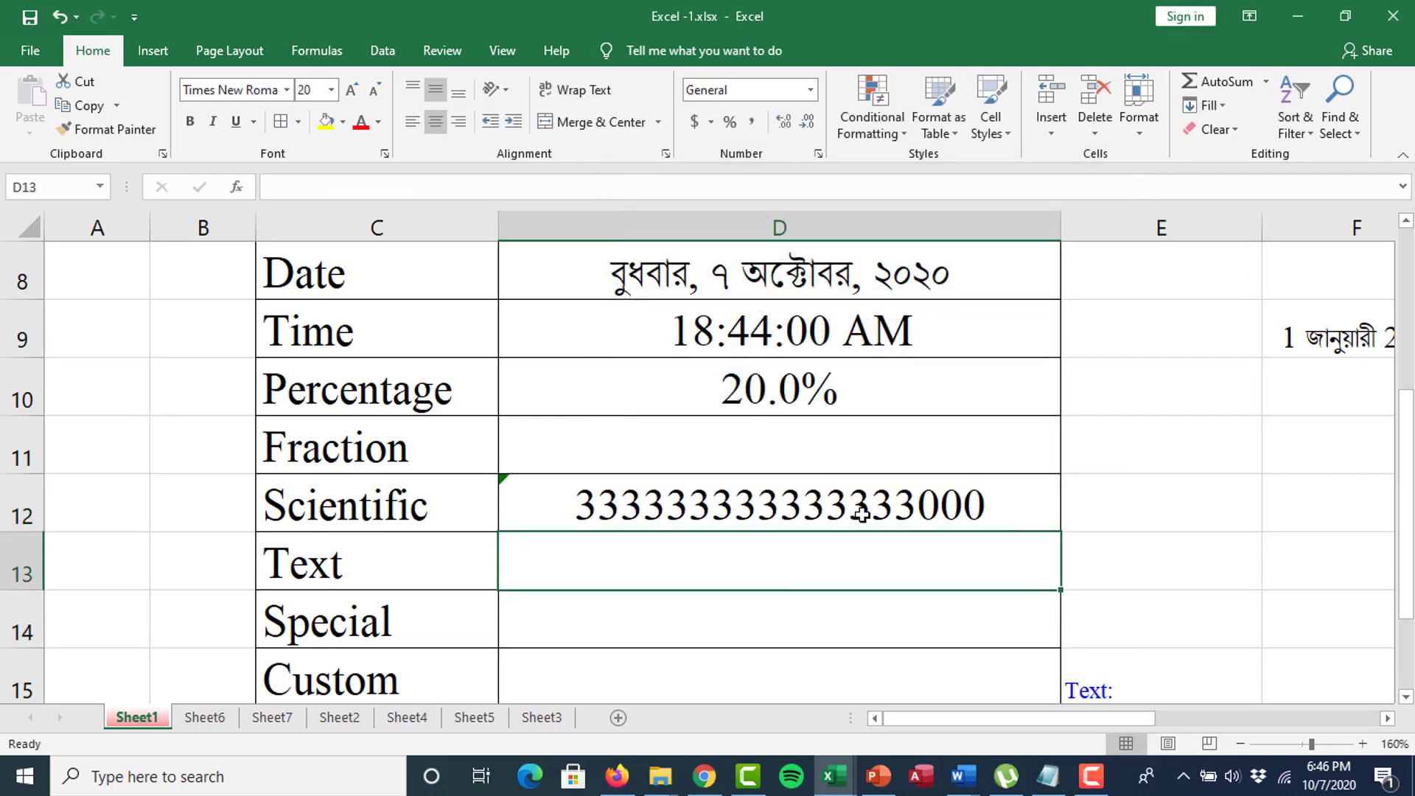
# Enter 333 as the Text sample in cell D13.
pyautogui.click(972, 501)
pyautogui.click(741, 577)
pyautogui.write('333')
pyautogui.press('Return')
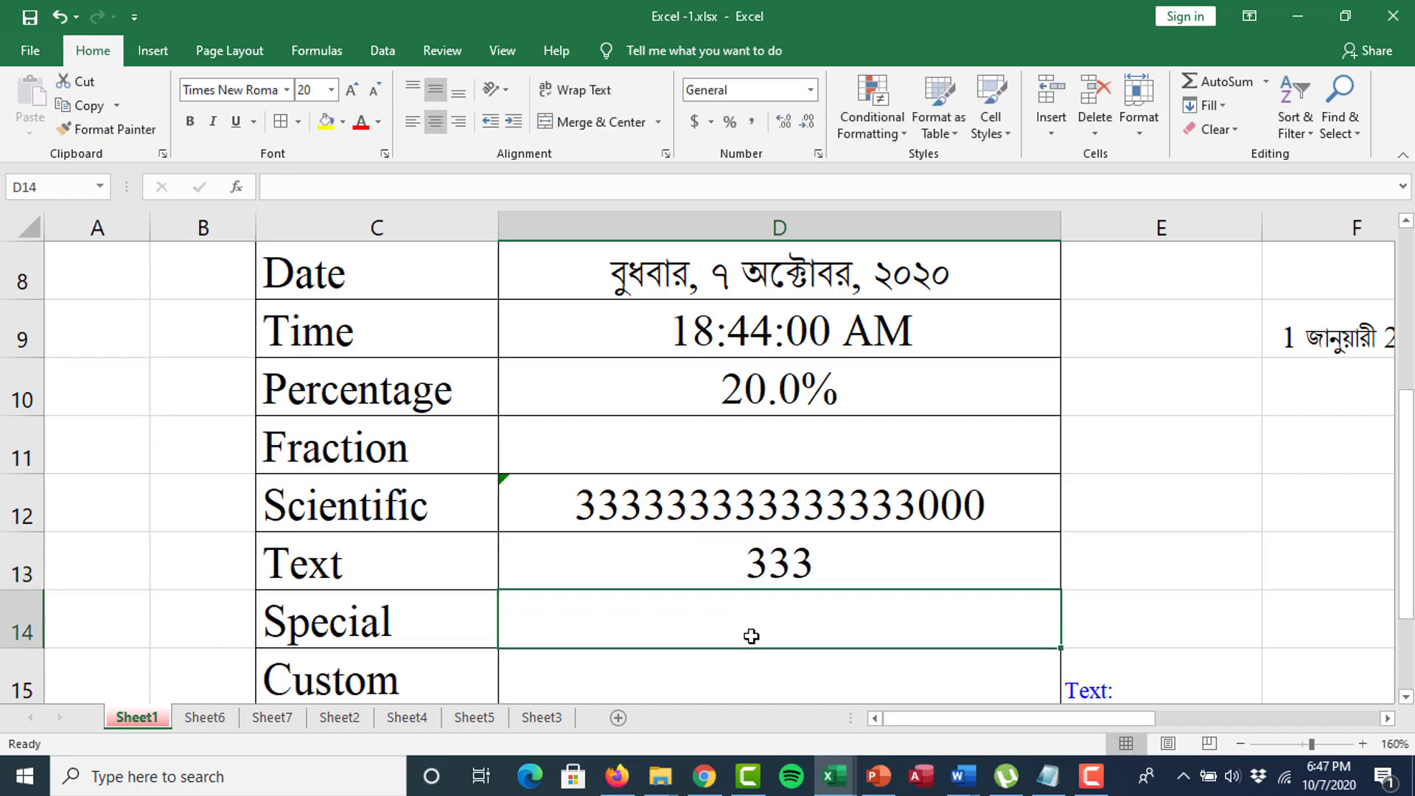
# Replace the Text sample in cell D13 with a sample phone number that has a leading zero.
pyautogui.click(821, 578)
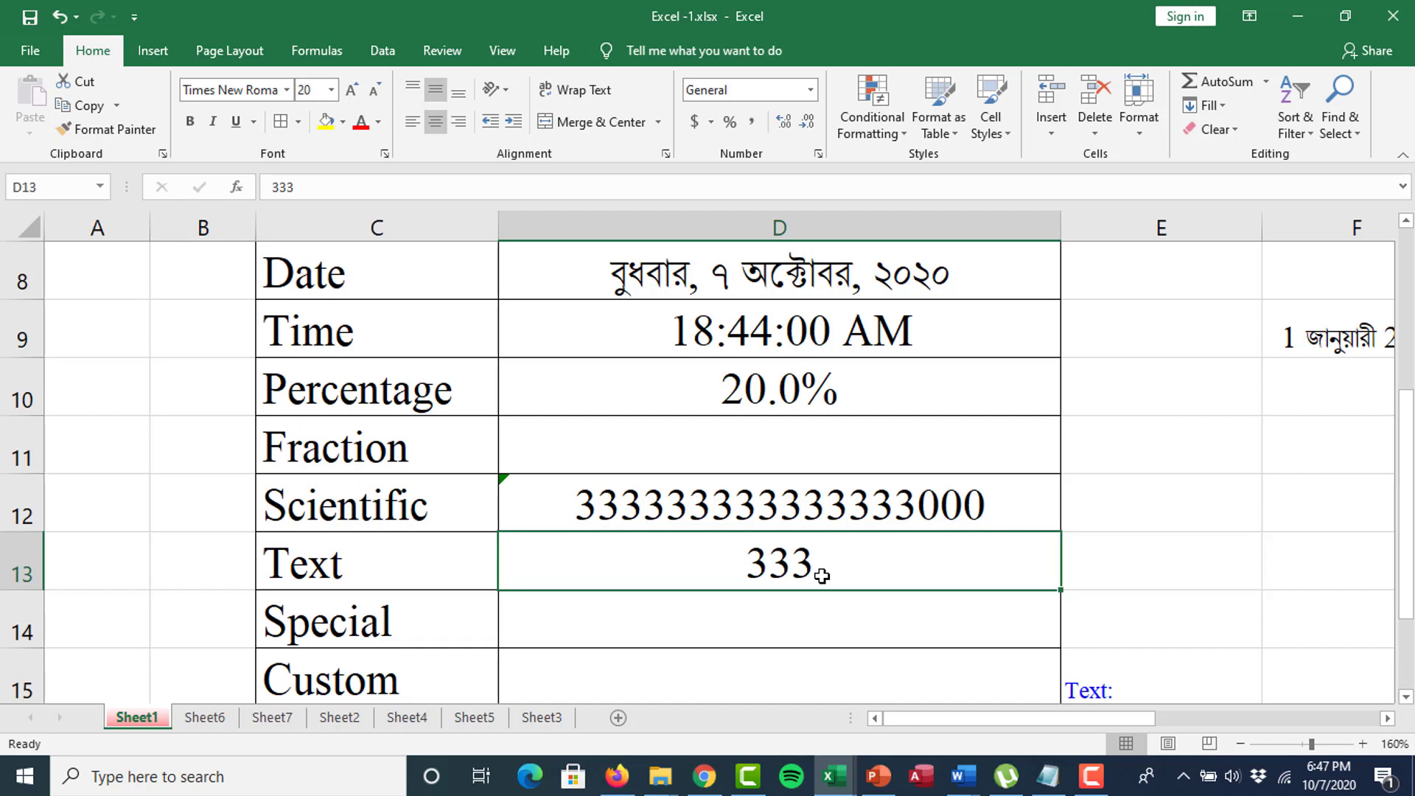
pyautogui.write('01')
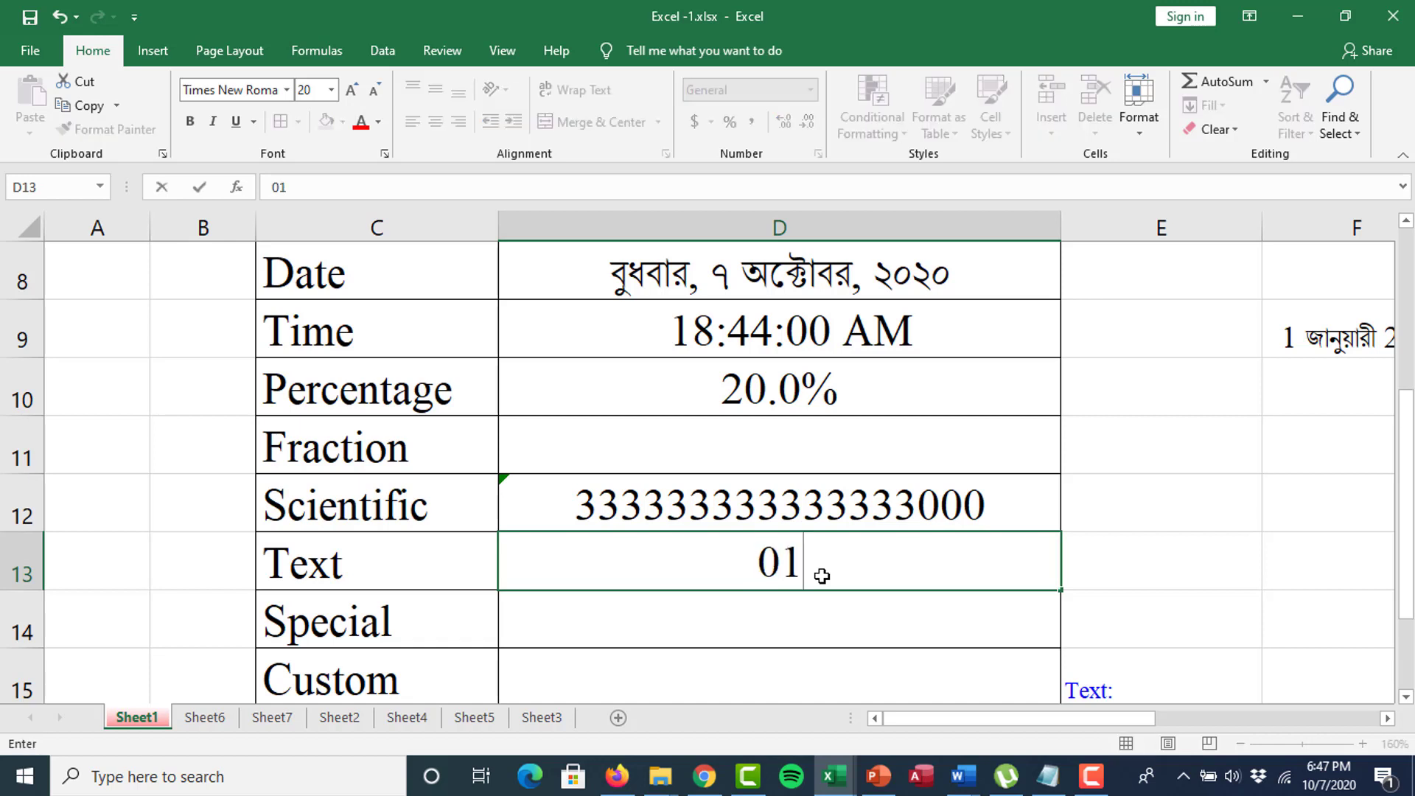
pyautogui.write('7')
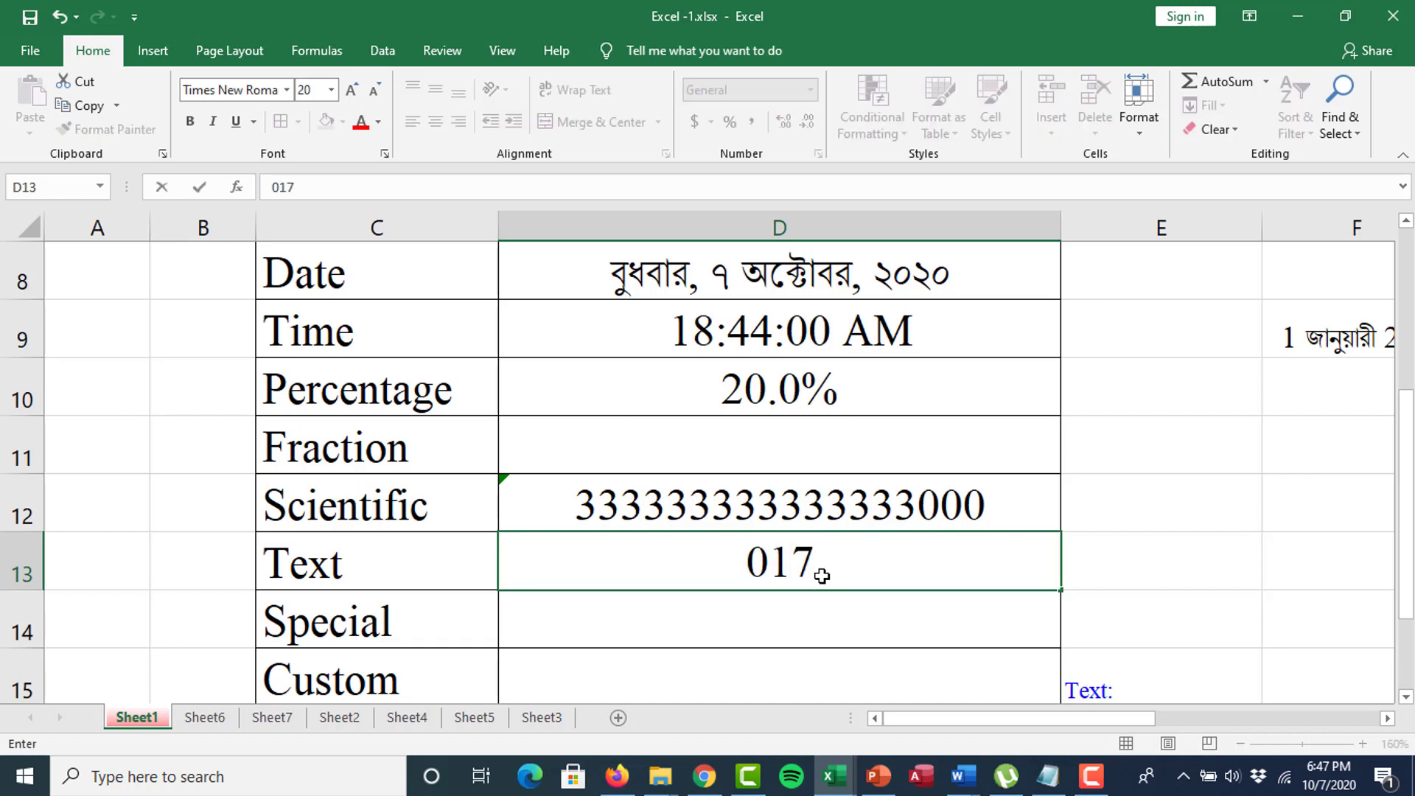
pyautogui.write('11000')
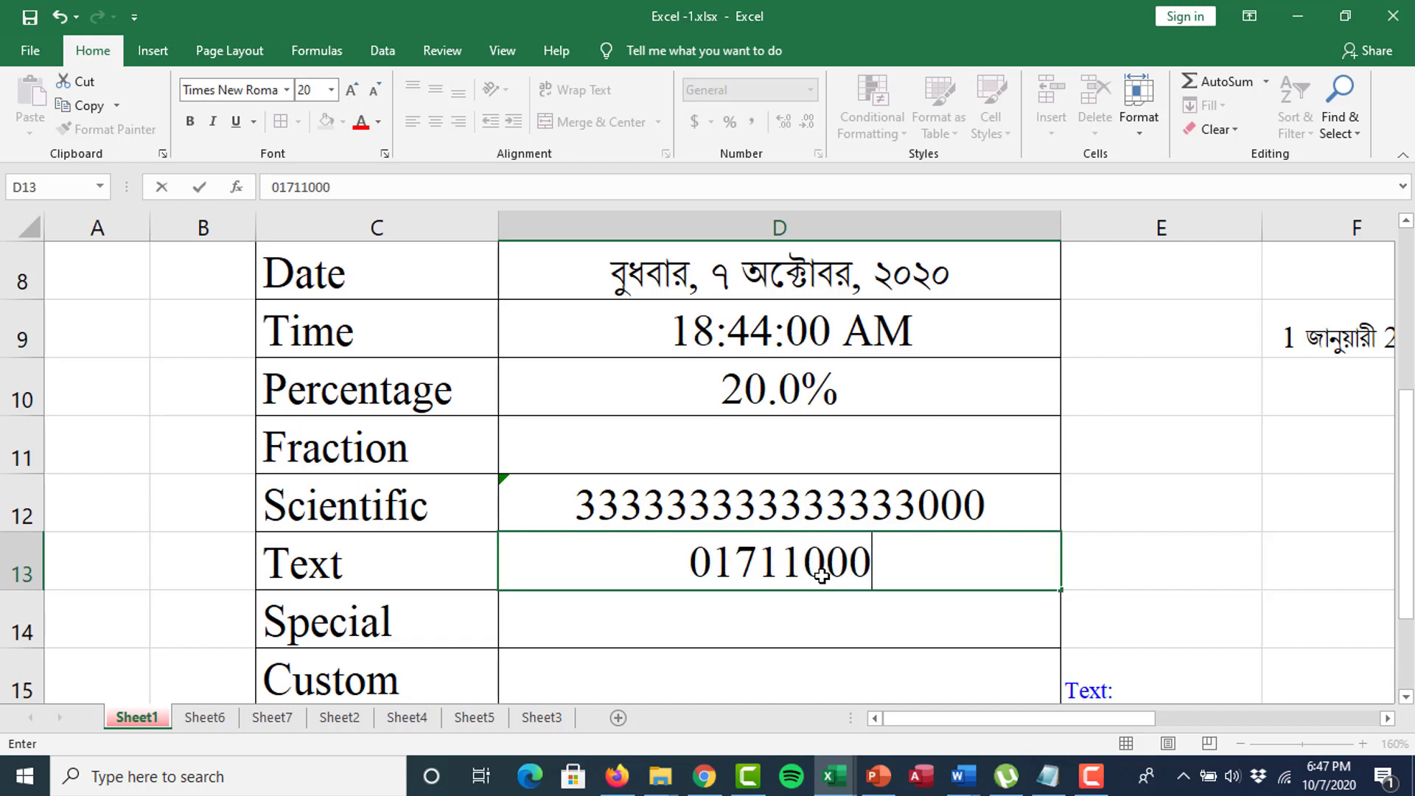
pyautogui.write('0')
pyautogui.click(917, 618)
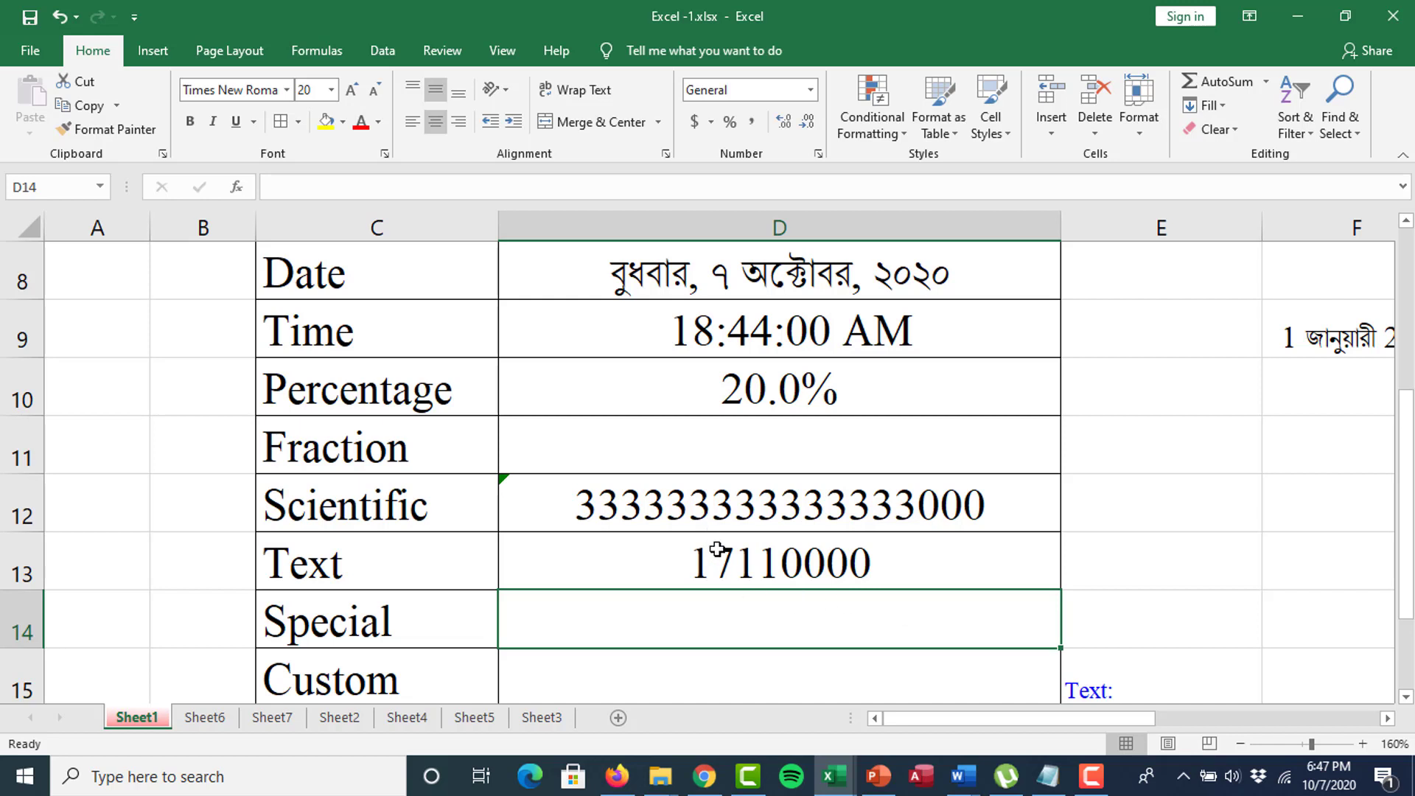
# Try to add the leading zero back in front of the number in cell D13.
pyautogui.click(727, 569)
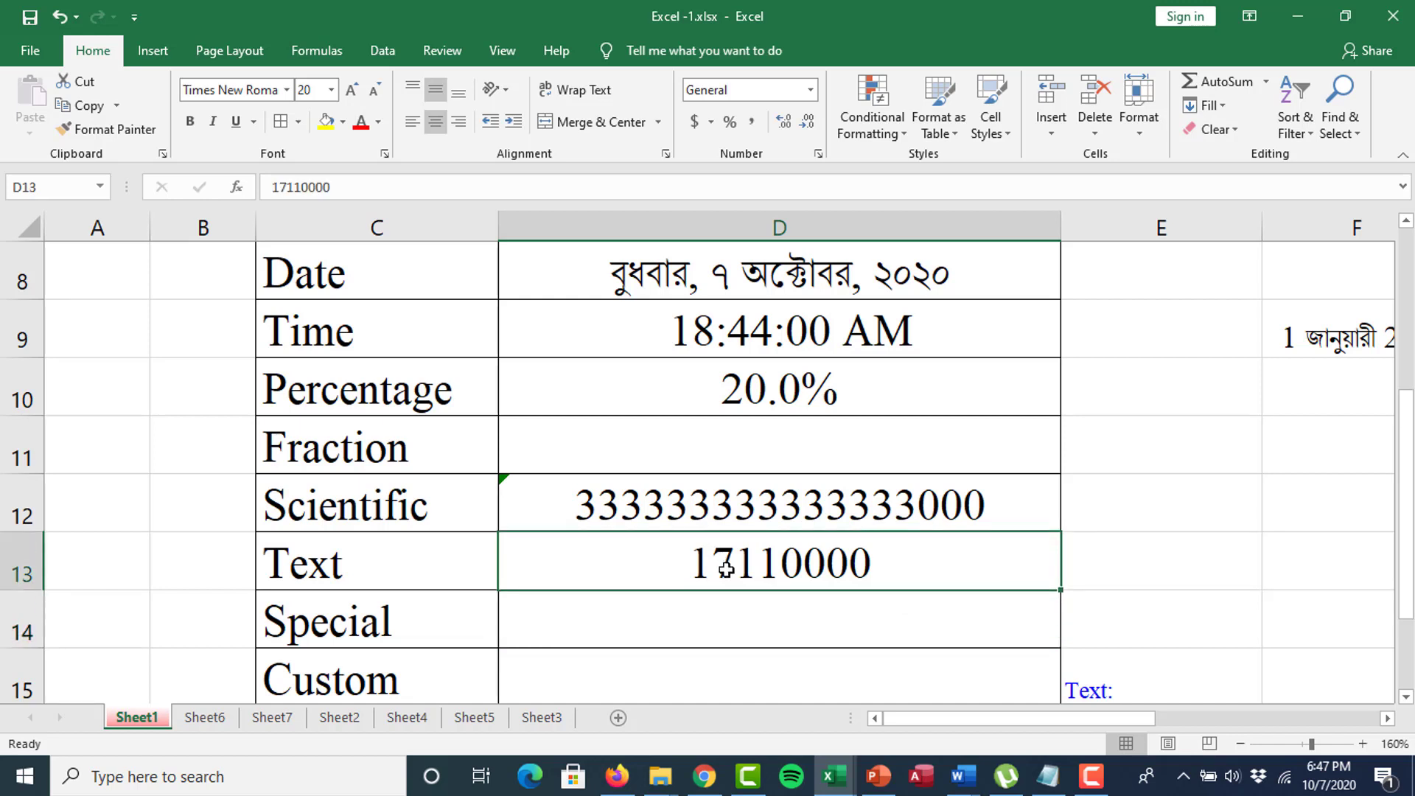
pyautogui.doubleClick(685, 562)
pyautogui.write('0')
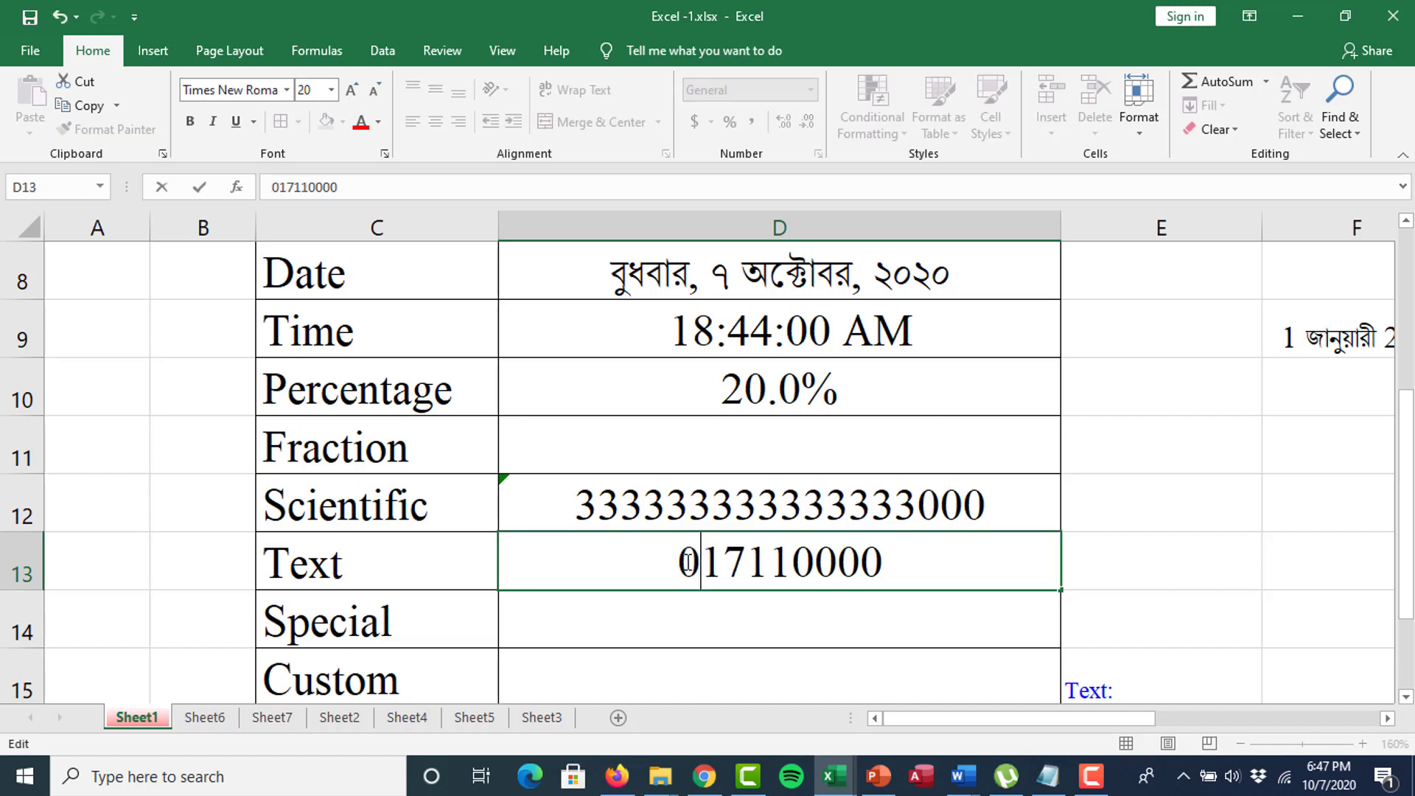
pyautogui.press('Return')
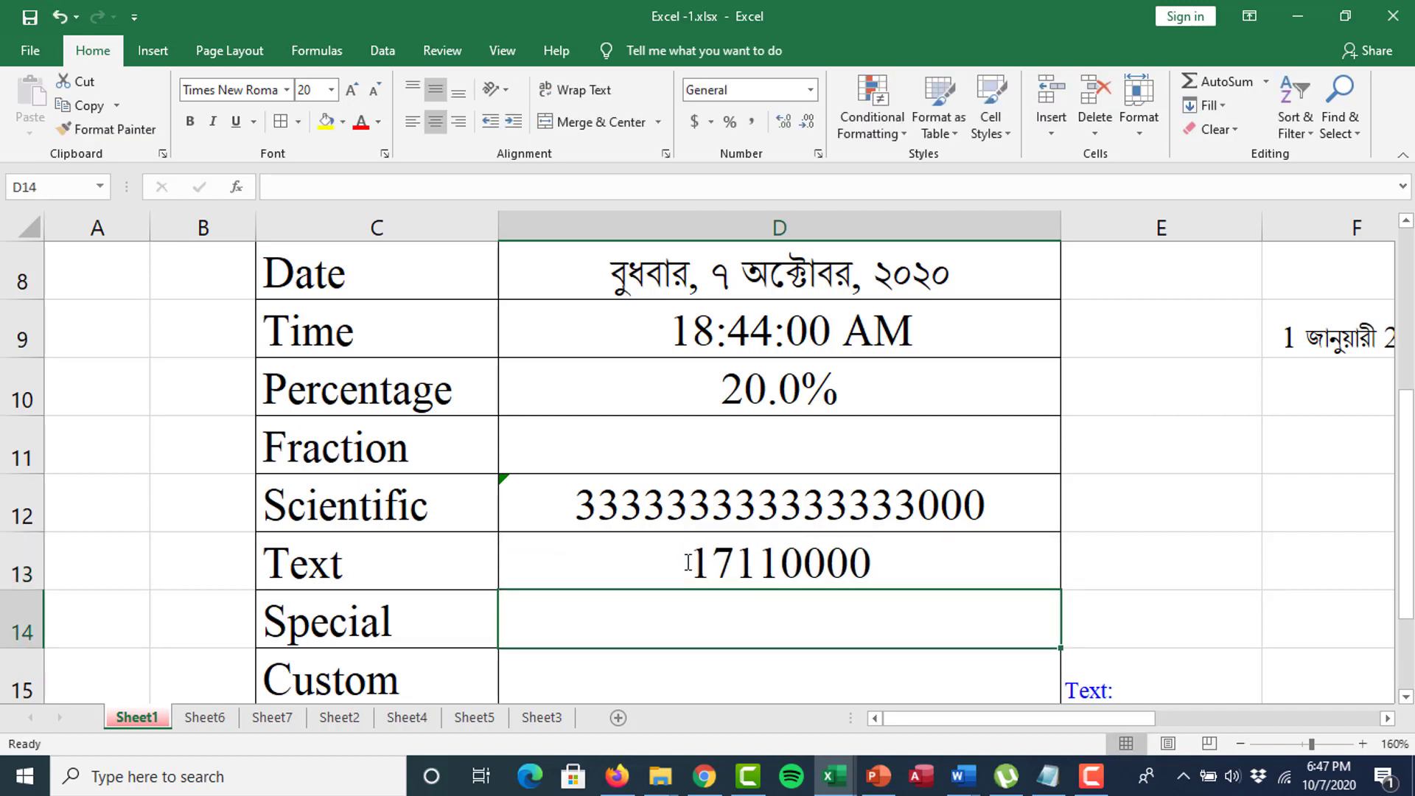
# Format cell D13 with the Number category and reduce it to zero decimal places.
pyautogui.click(688, 563)
pyautogui.rightClick(687, 562)
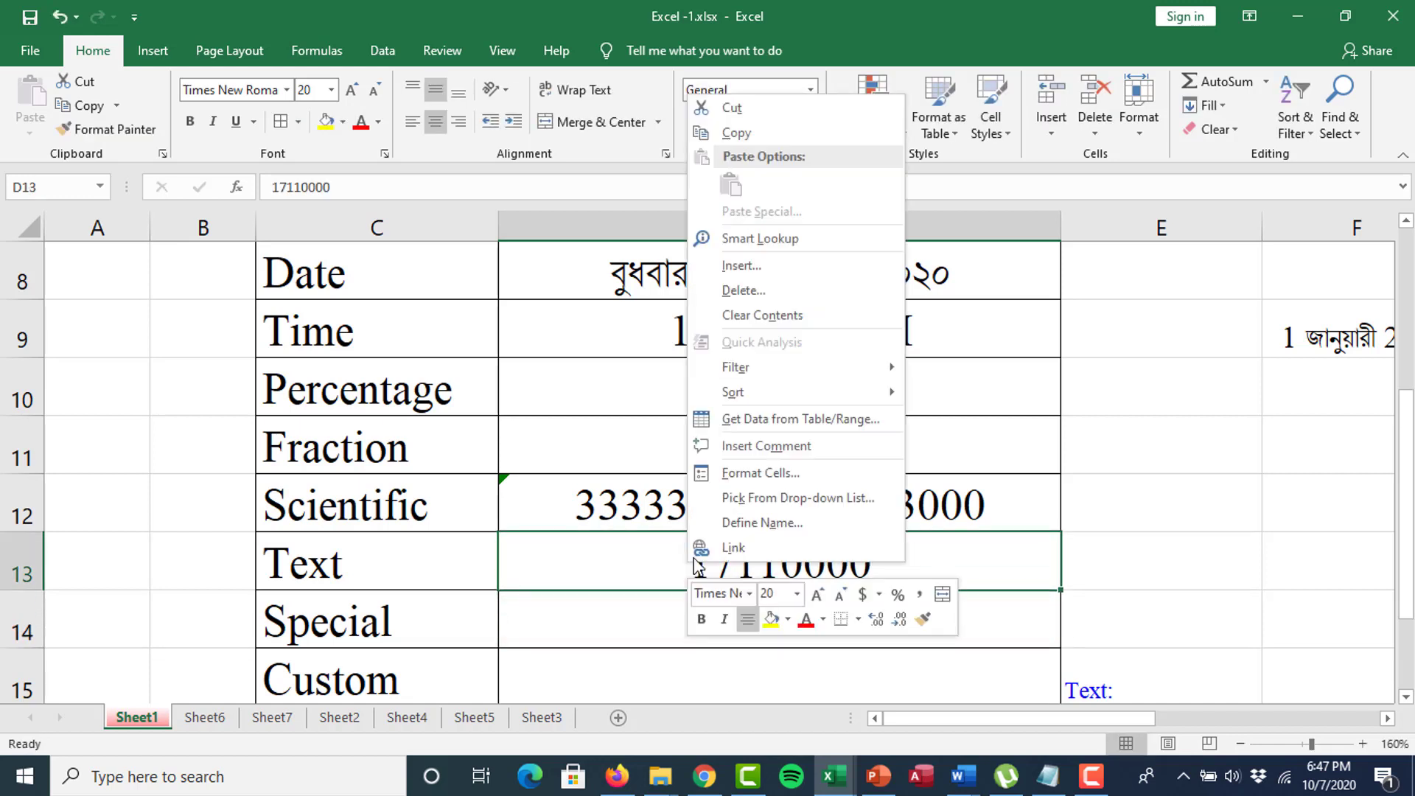
pyautogui.click(748, 473)
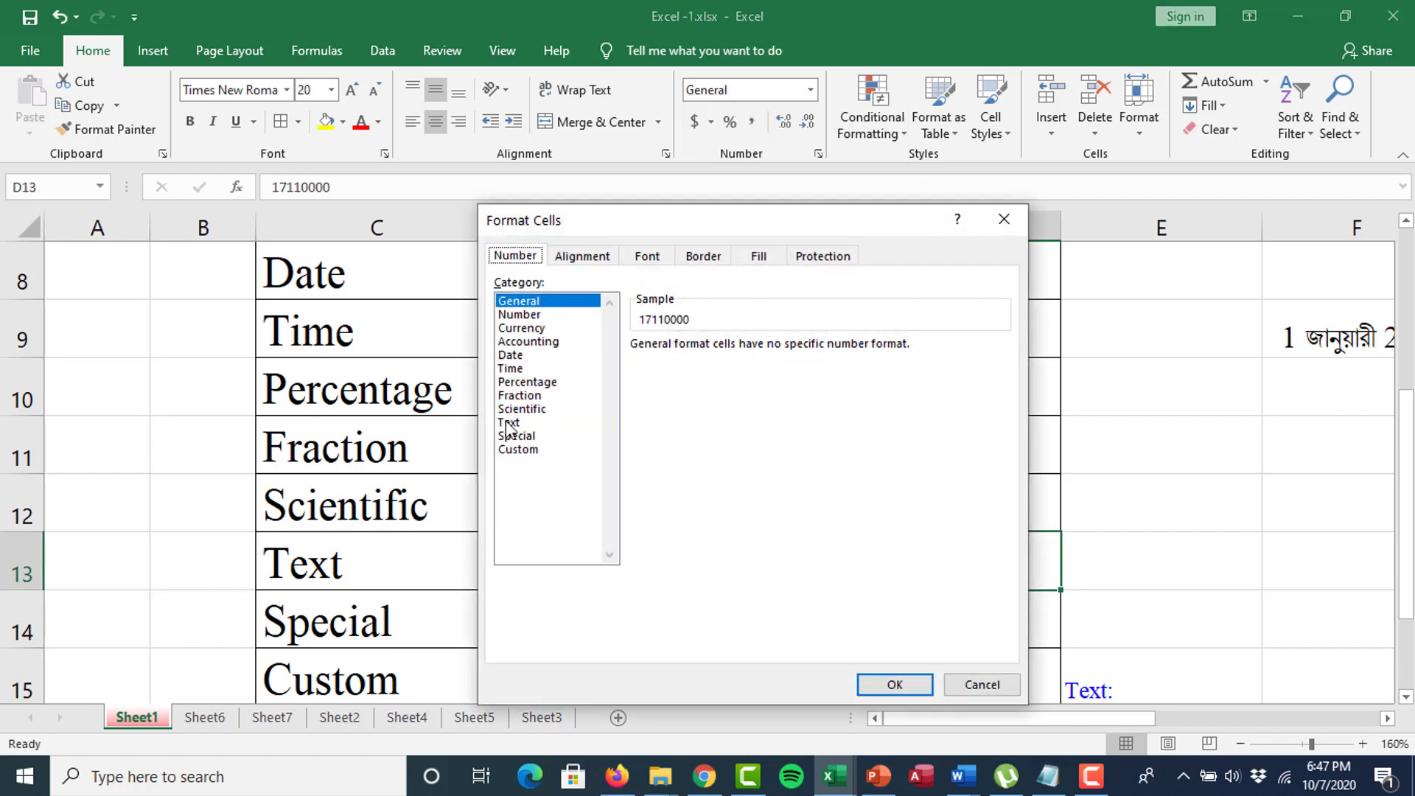
pyautogui.click(511, 422)
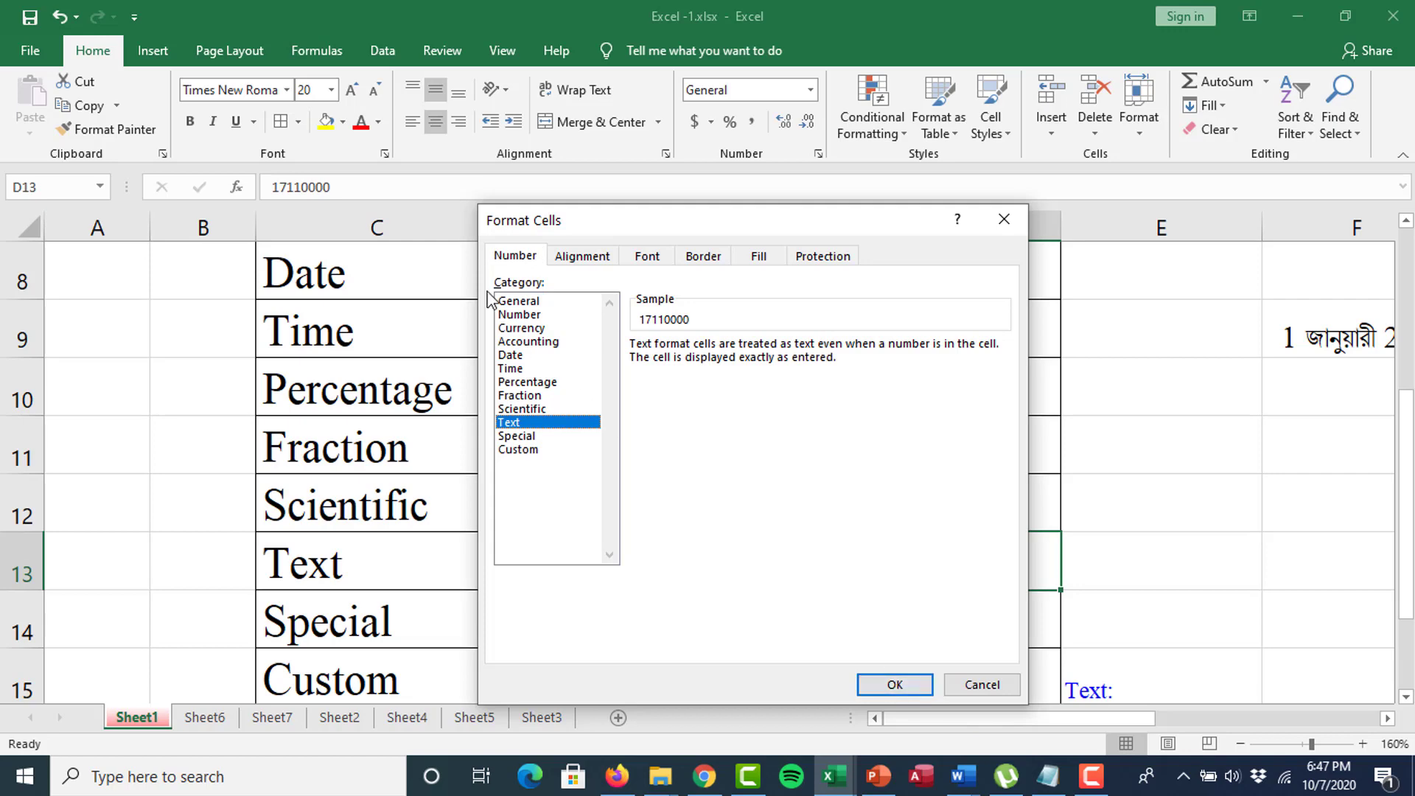
pyautogui.click(516, 314)
pyautogui.click(876, 684)
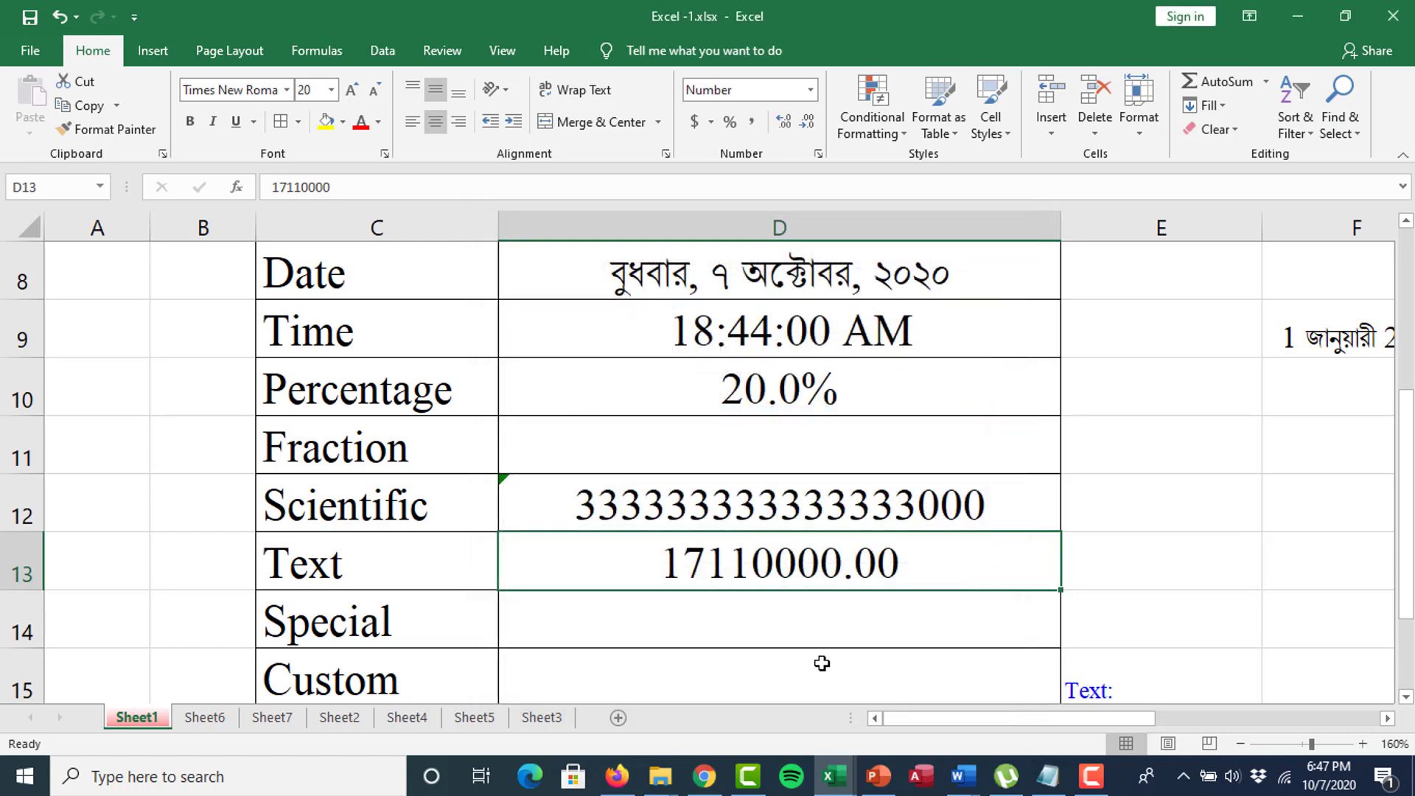
pyautogui.click(753, 628)
pyautogui.click(807, 582)
pyautogui.doubleClick(808, 123)
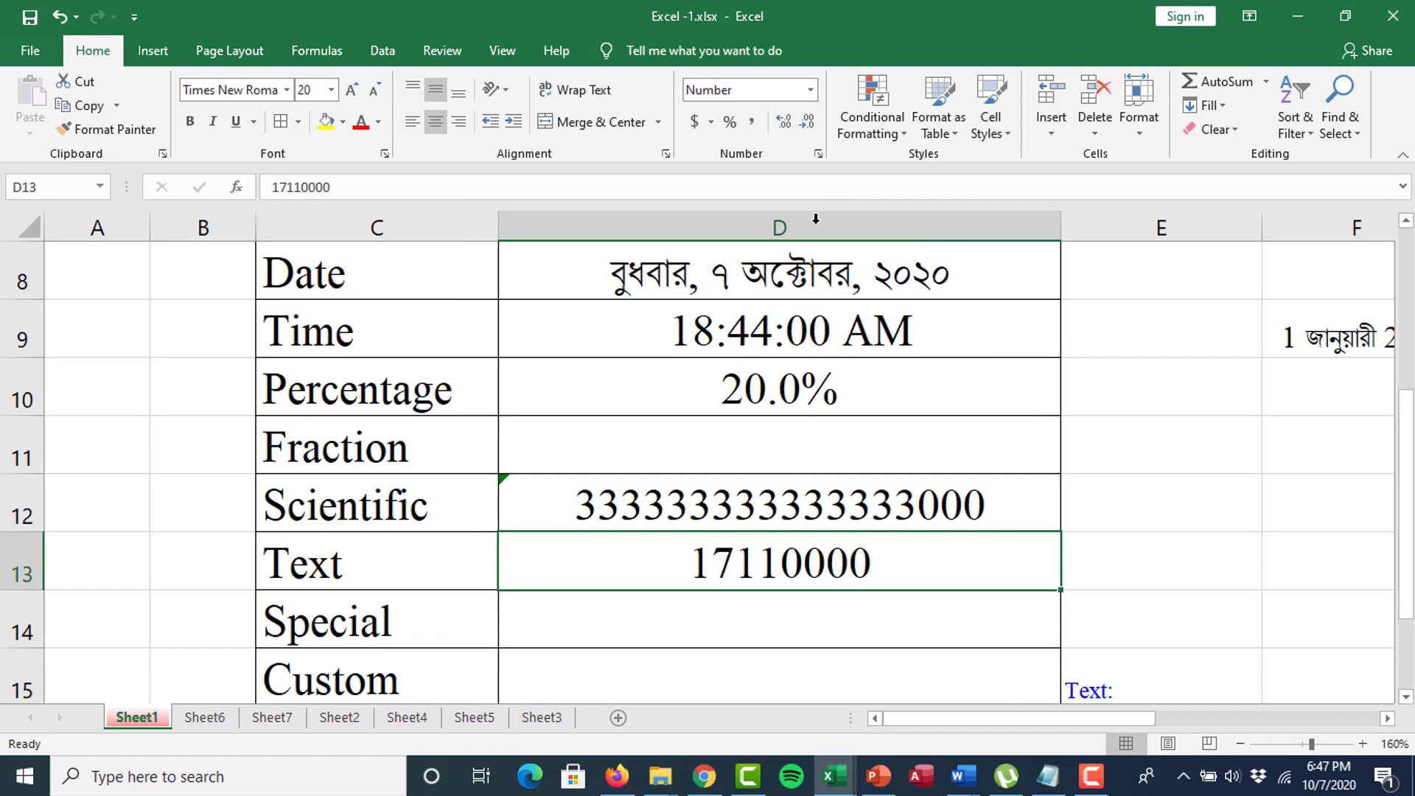
# Apply the Text number format to cell D13.
pyautogui.rightClick(757, 569)
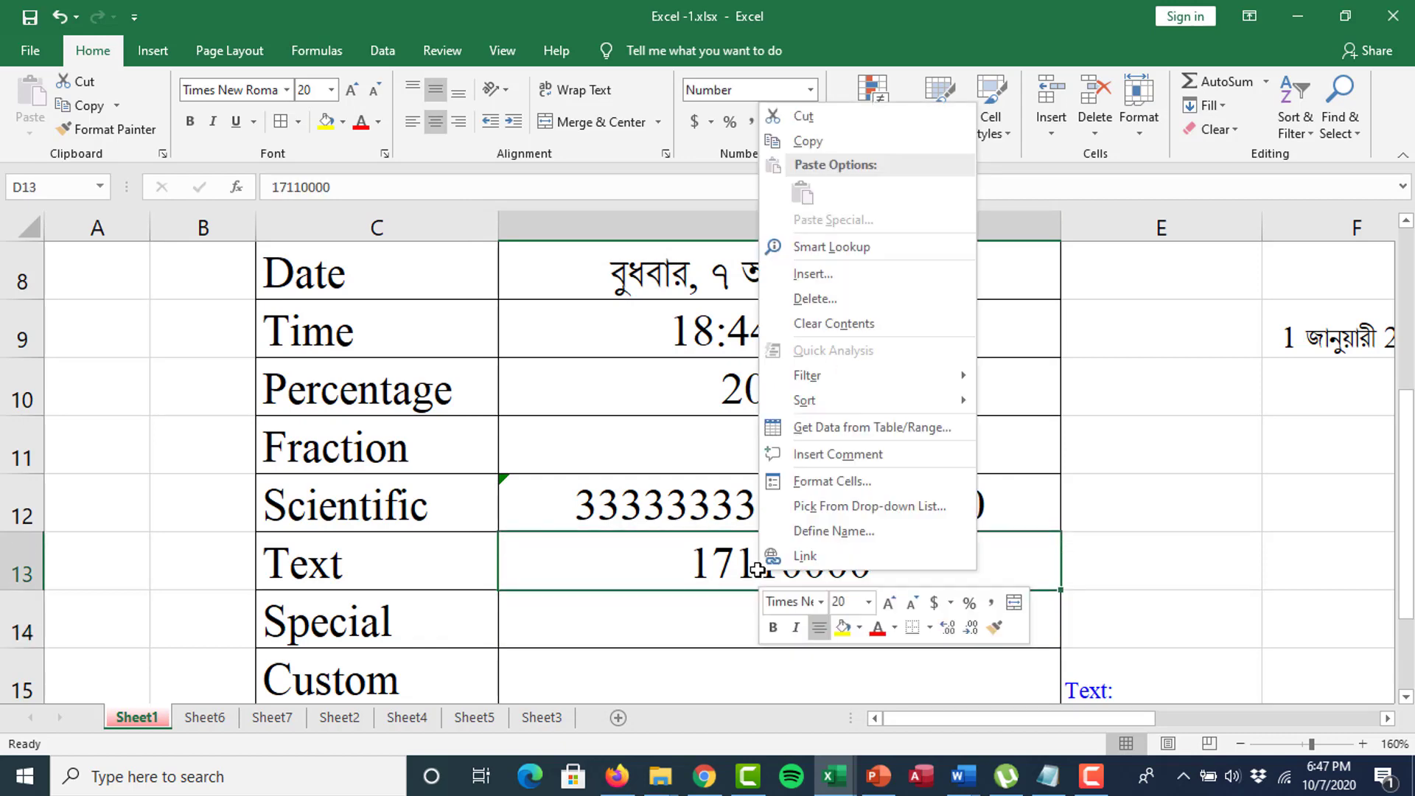
pyautogui.click(820, 480)
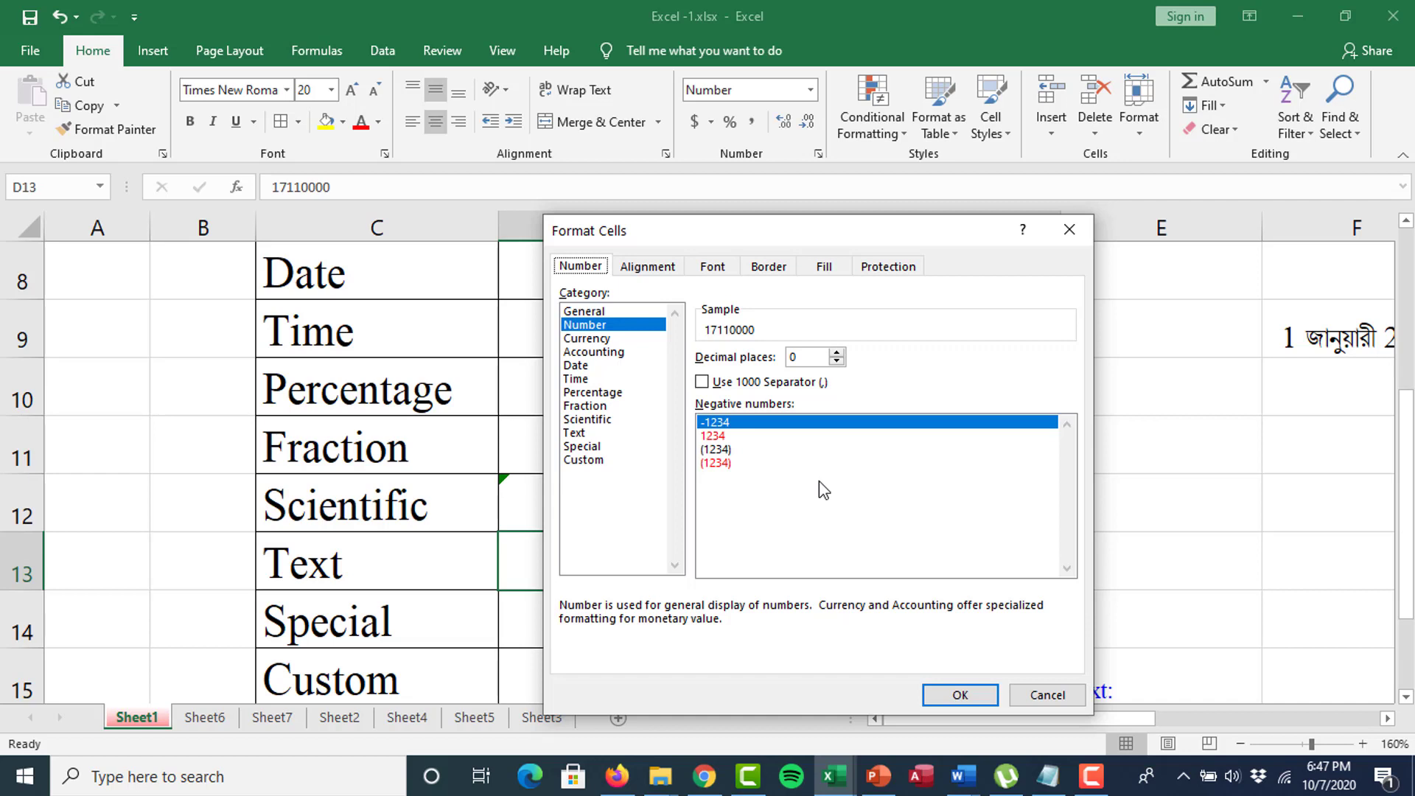
pyautogui.click(600, 422)
pyautogui.click(593, 435)
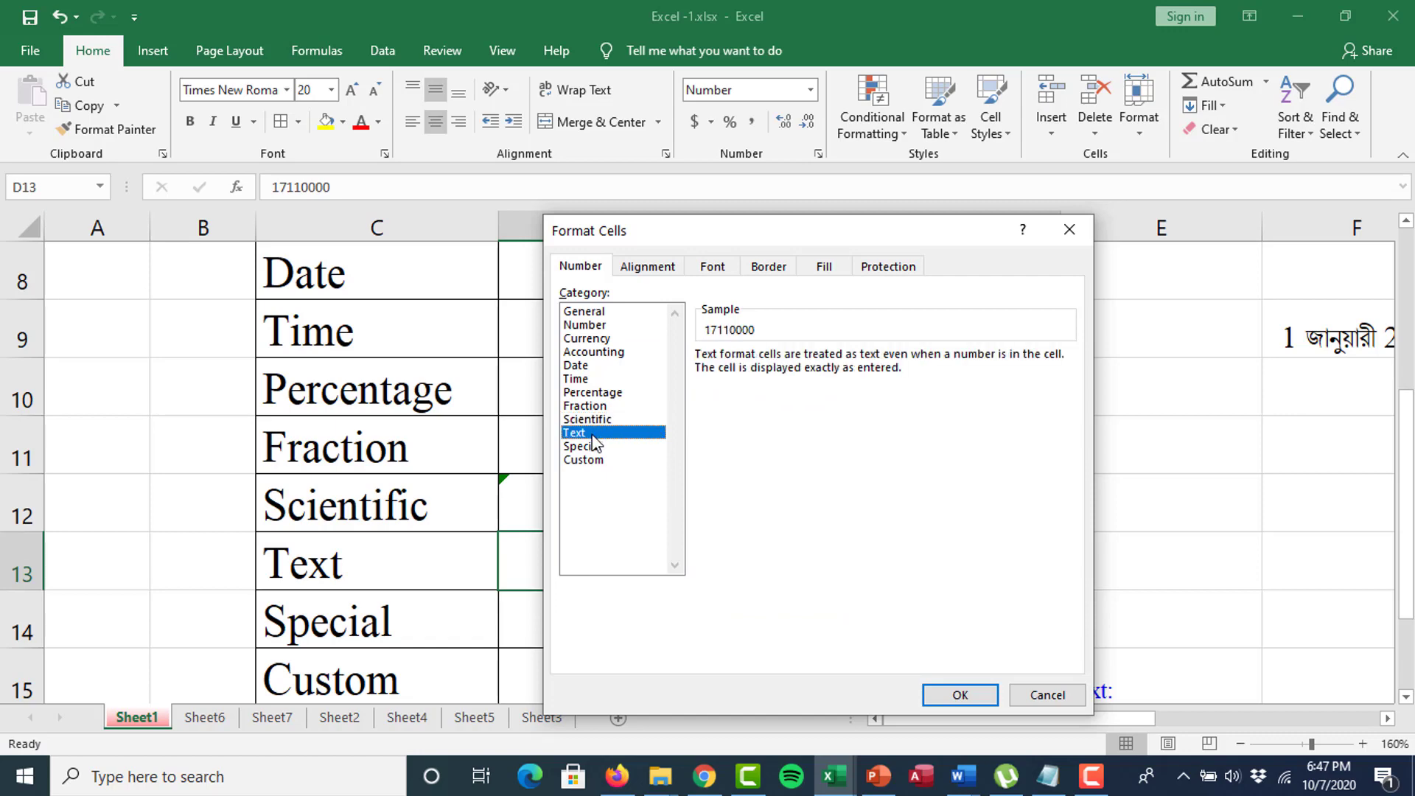
pyautogui.click(954, 694)
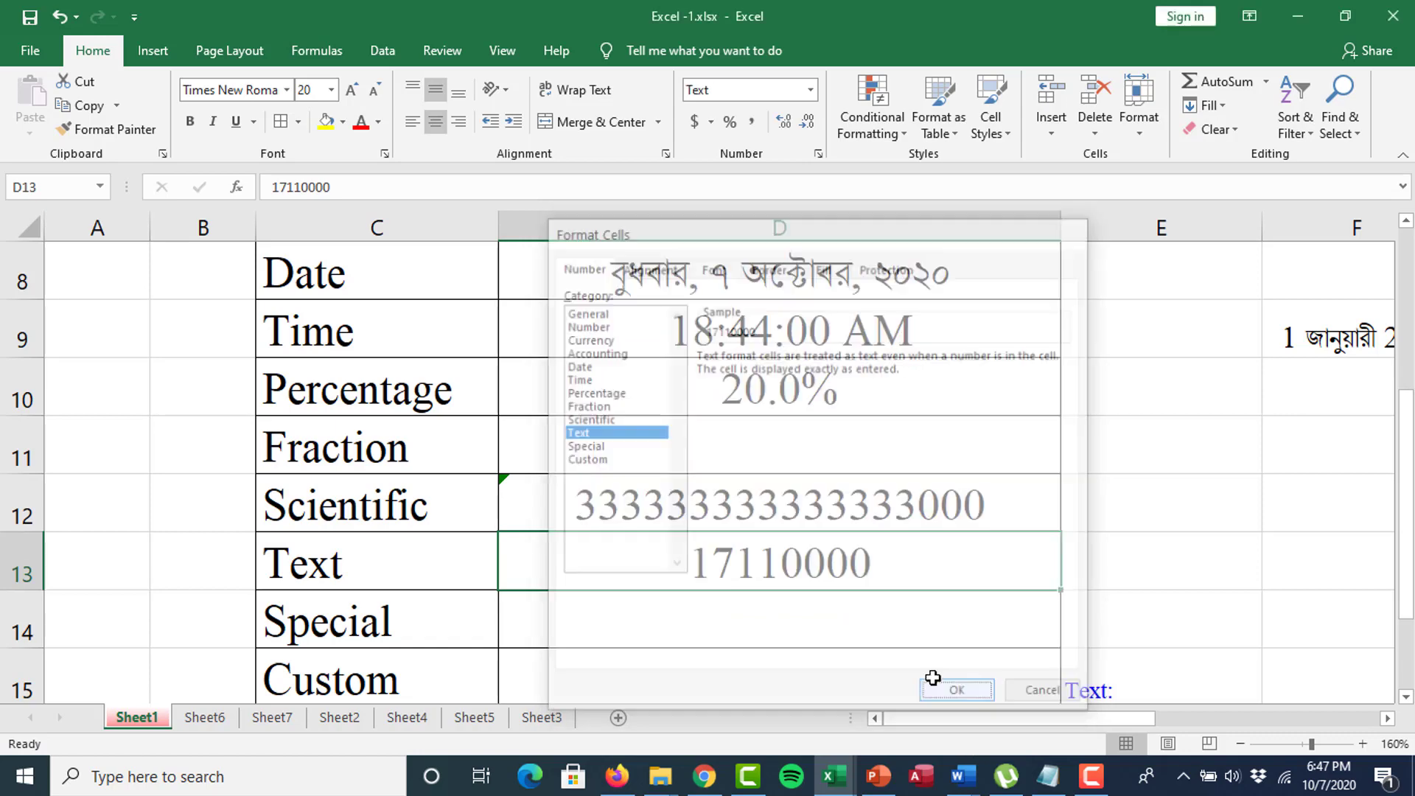
# Add a leading zero in front of the number in the Text-formatted cell D13.
pyautogui.doubleClick(696, 561)
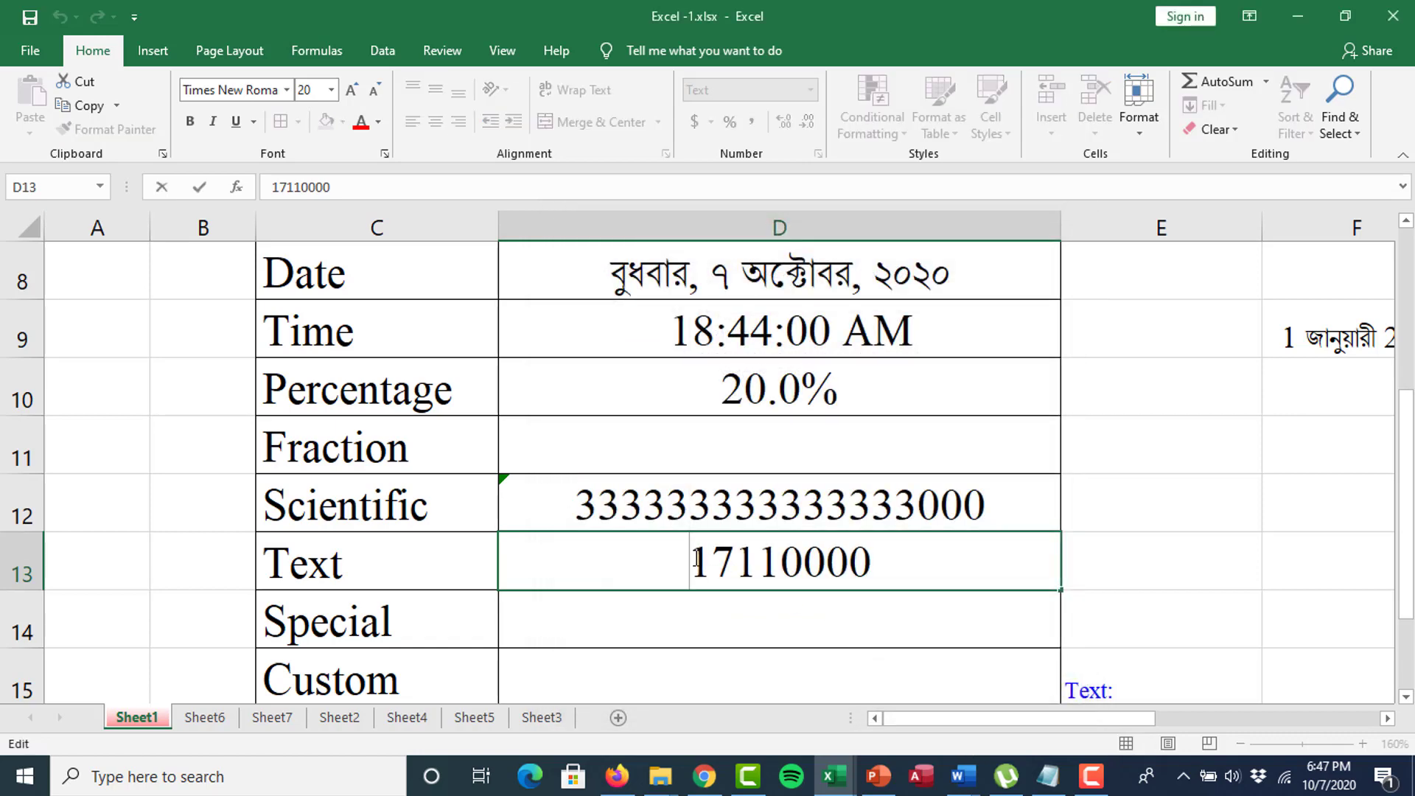
pyautogui.write('0')
pyautogui.press('Return')
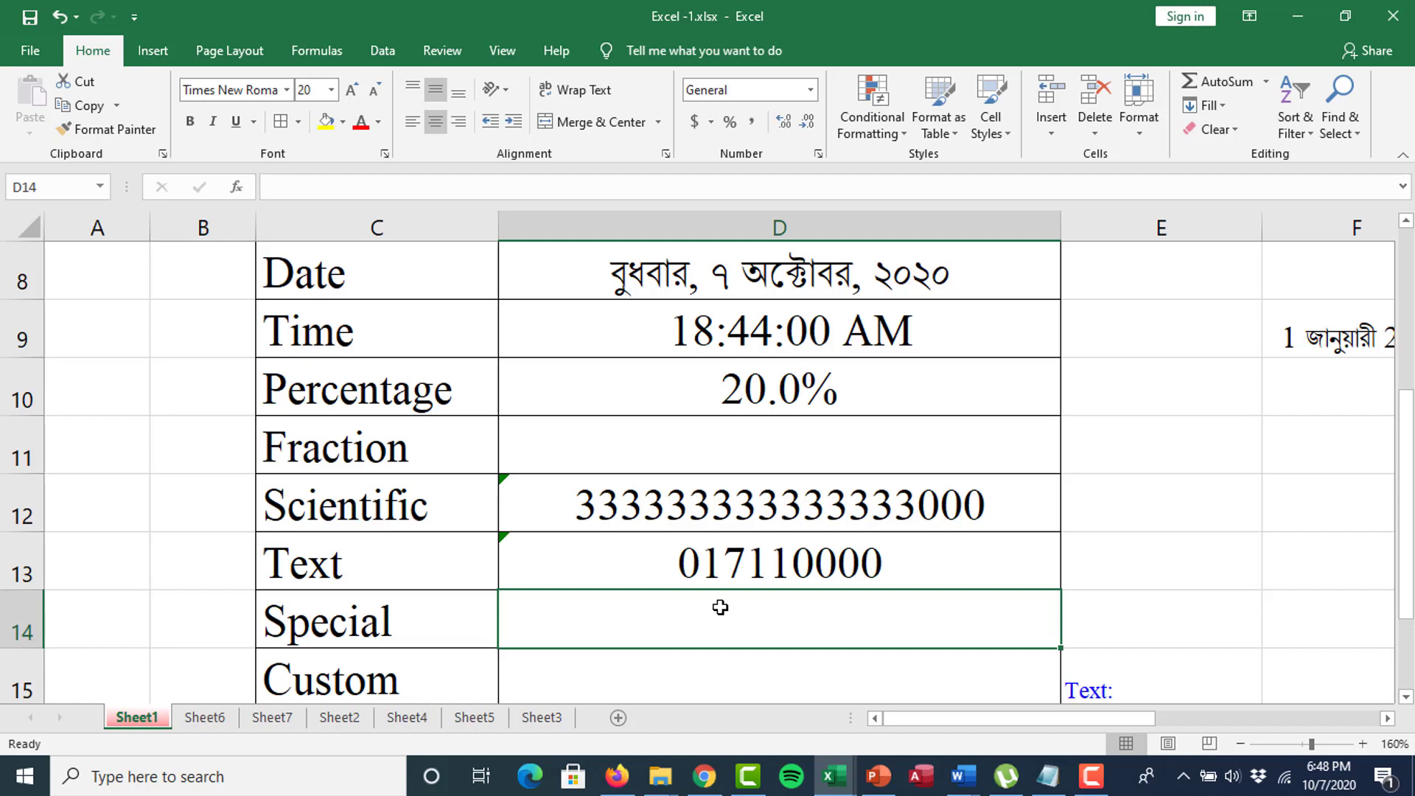
pyautogui.click(894, 562)
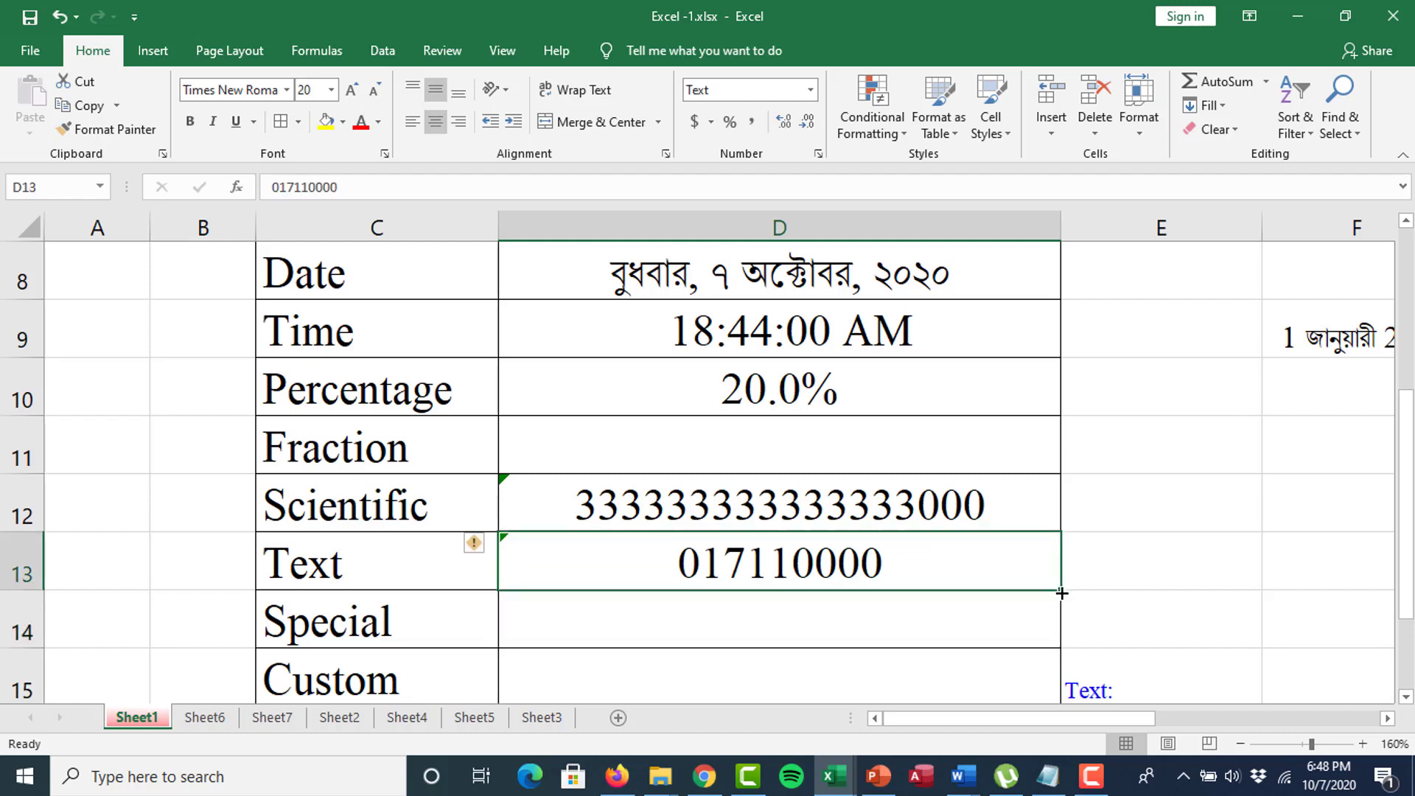
# Choose the Special number category for cell D14 and check the types offered for the Bangla (Bangladesh) locale.
pyautogui.click(742, 628)
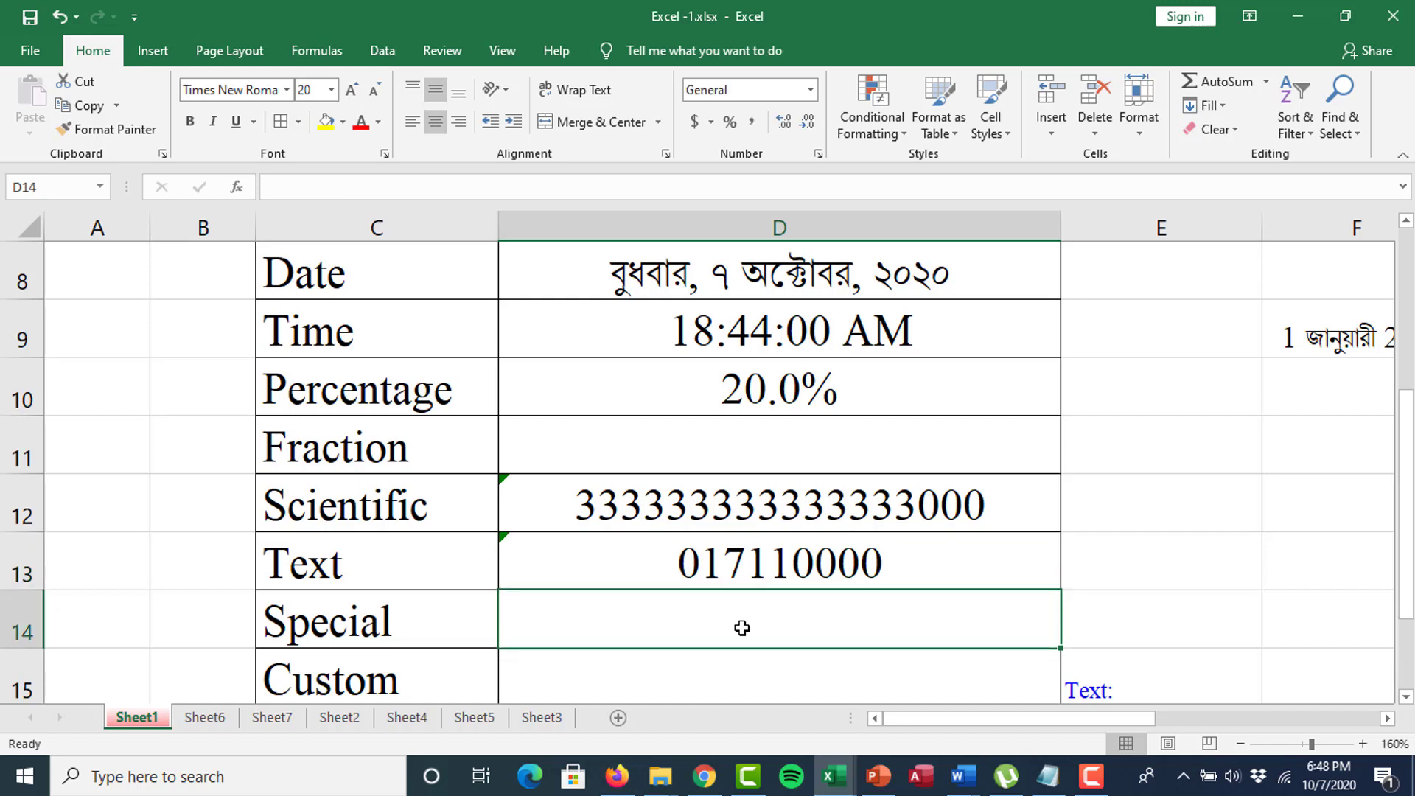
pyautogui.scroll(-1, 742, 628)
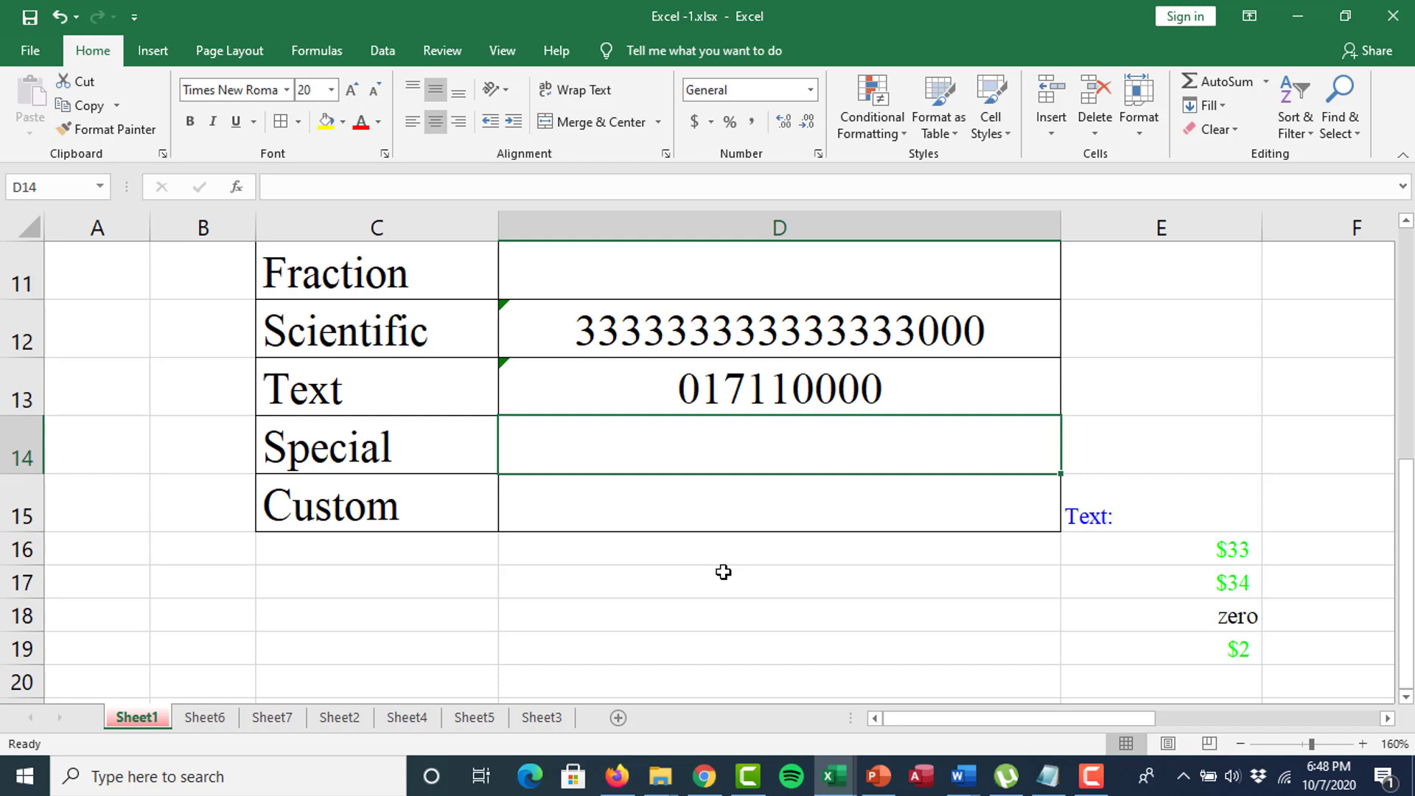
pyautogui.click(818, 153)
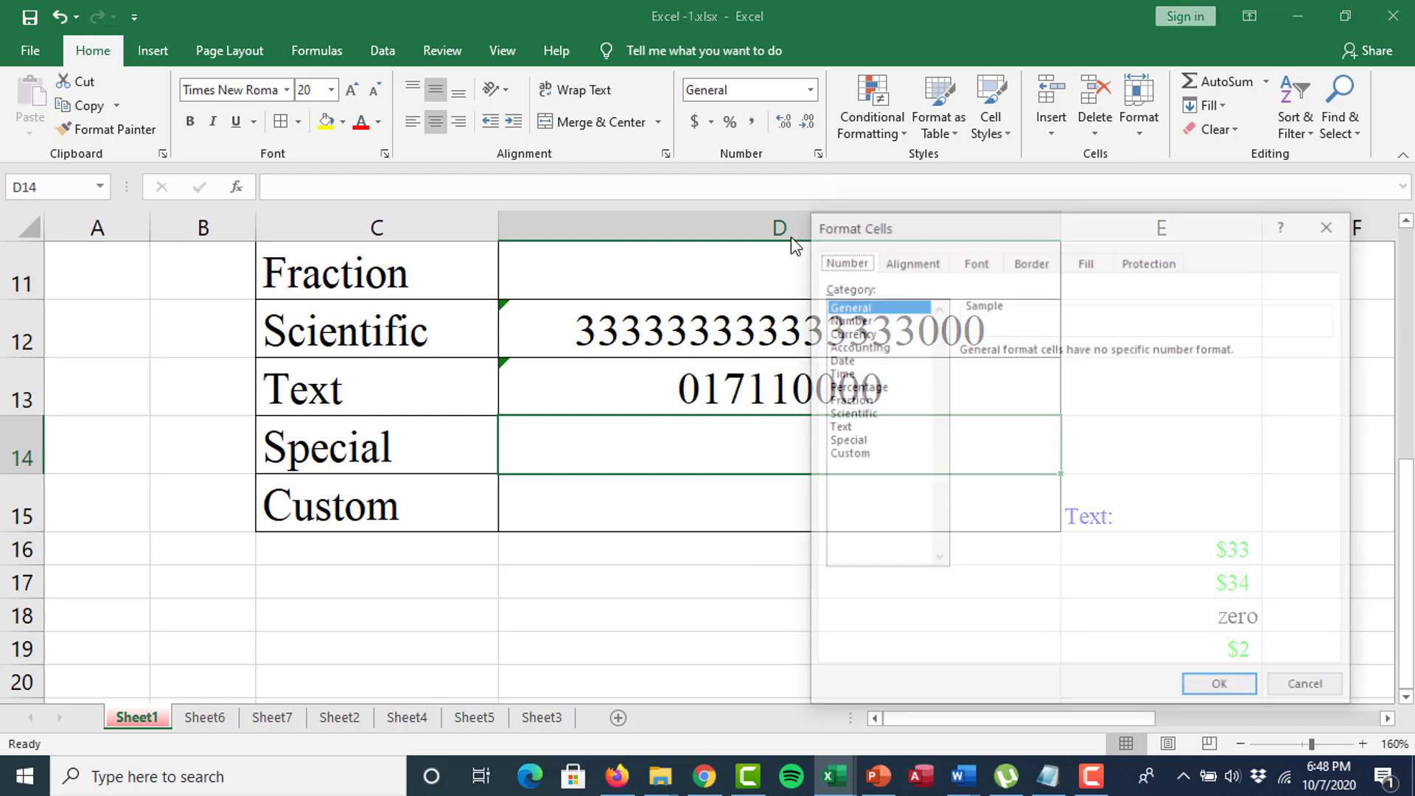
pyautogui.click(844, 439)
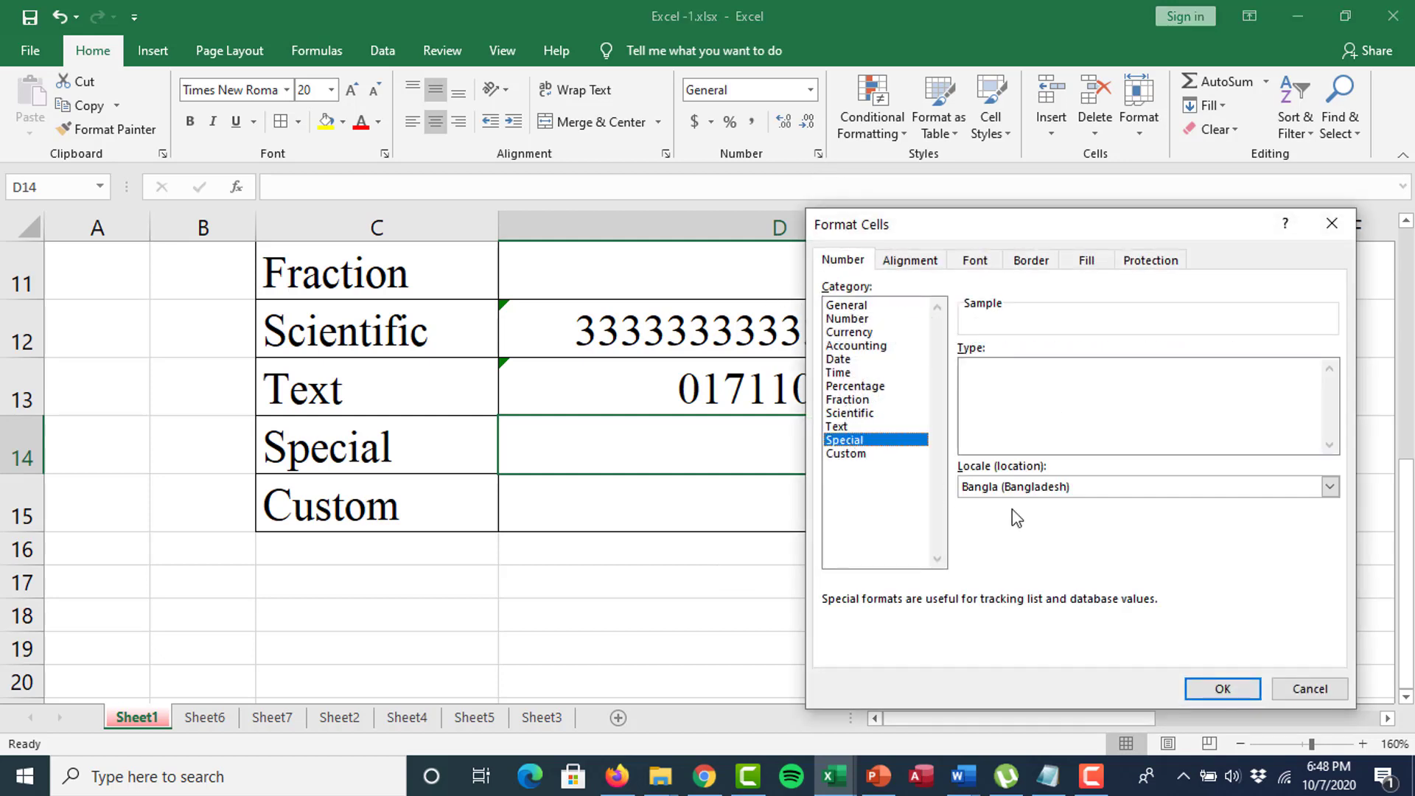
pyautogui.click(1032, 395)
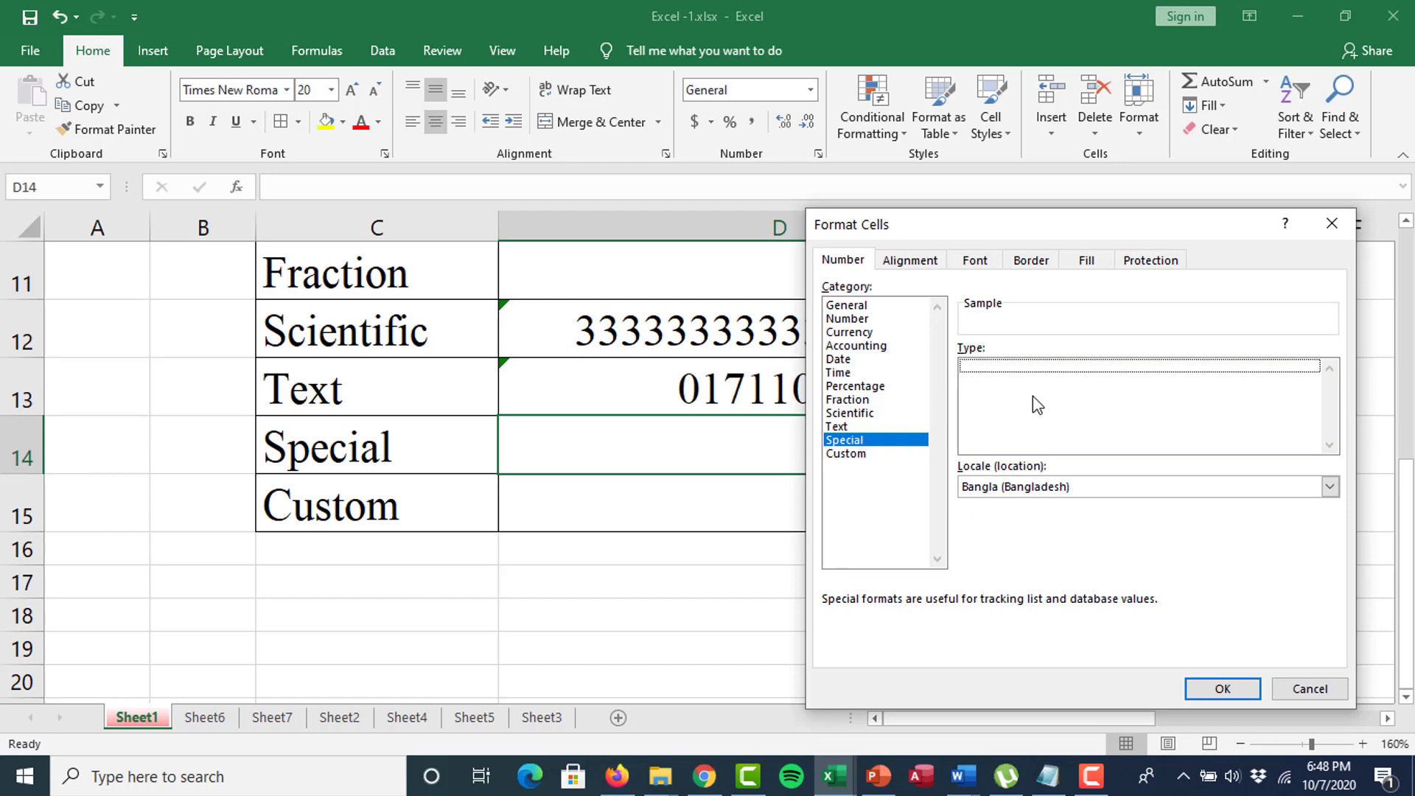
pyautogui.click(1077, 493)
pyautogui.scroll(-1, 1073, 520)
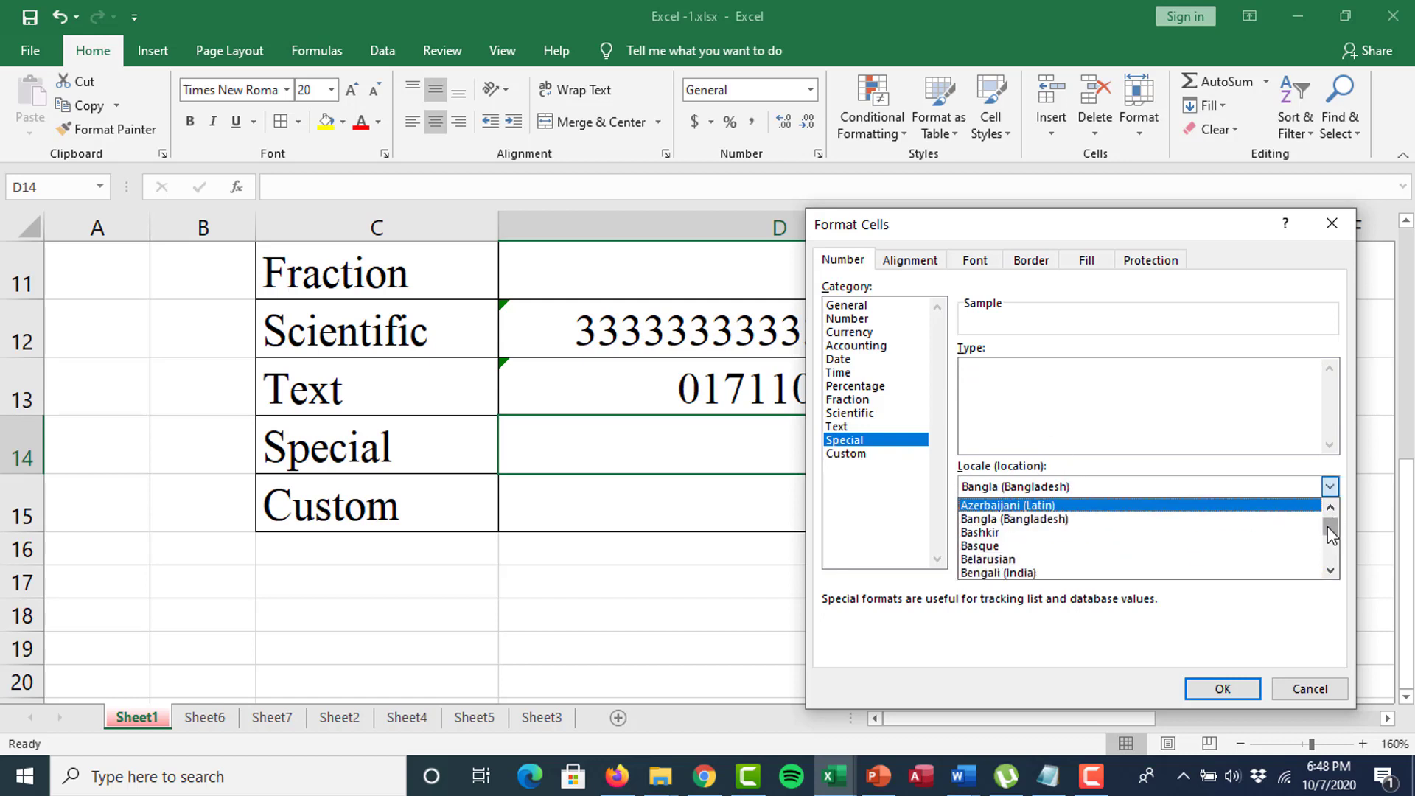
pyautogui.click(1040, 518)
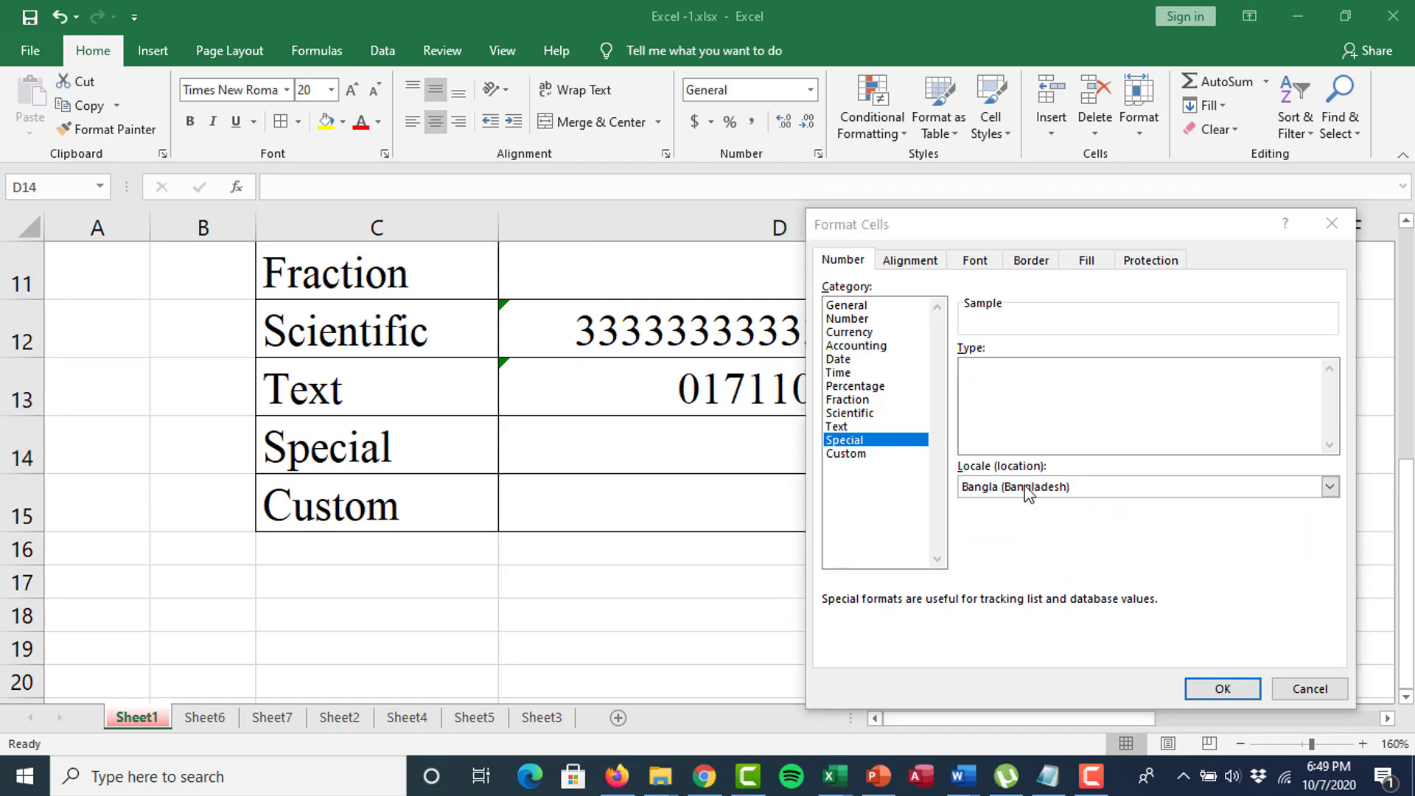
pyautogui.click(1028, 492)
pyautogui.click(1008, 376)
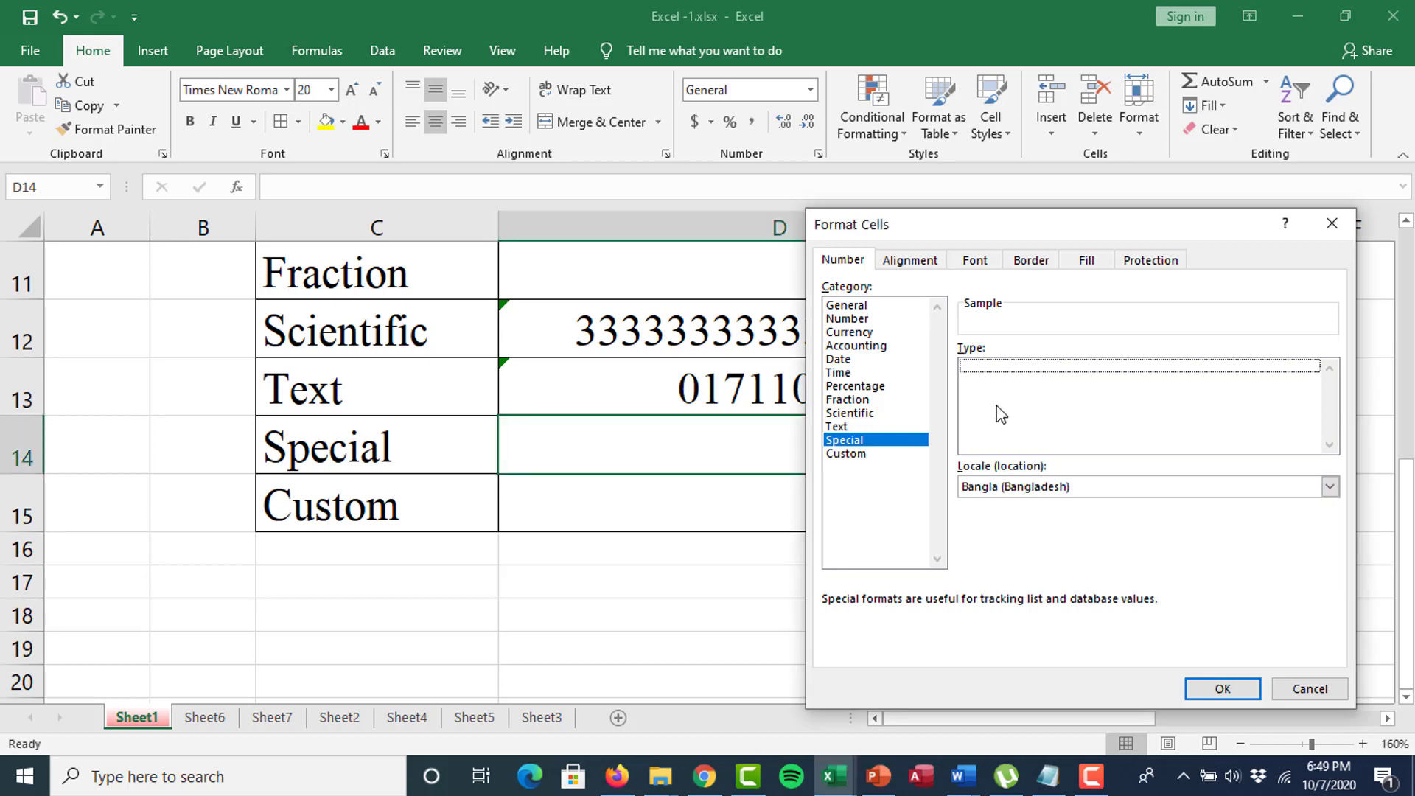
# Try the Yoruba locale for the Special format of cell D14.
pyautogui.click(1032, 489)
pyautogui.scroll(-6, 1042, 545)
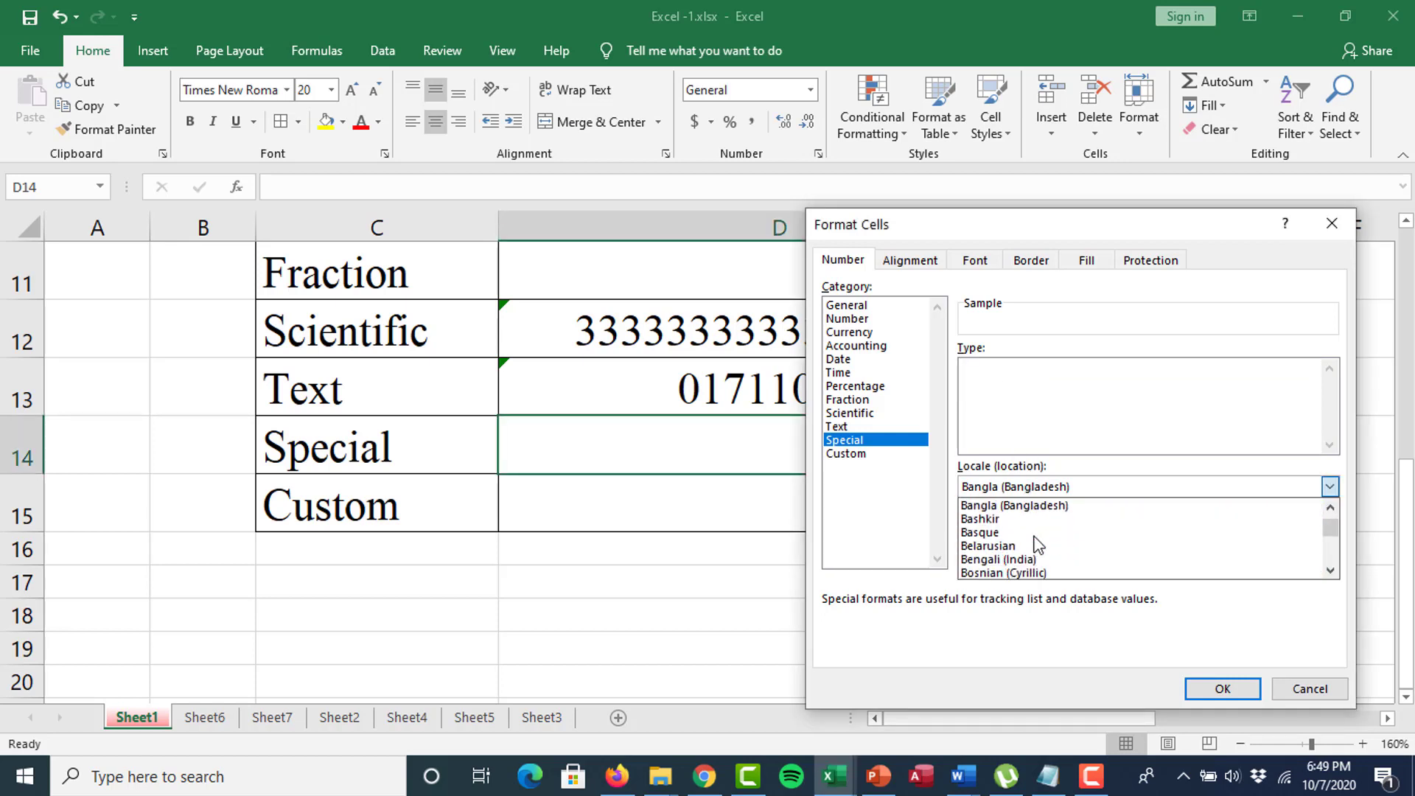
pyautogui.moveTo(1324, 535); pyautogui.dragTo(1326, 559)
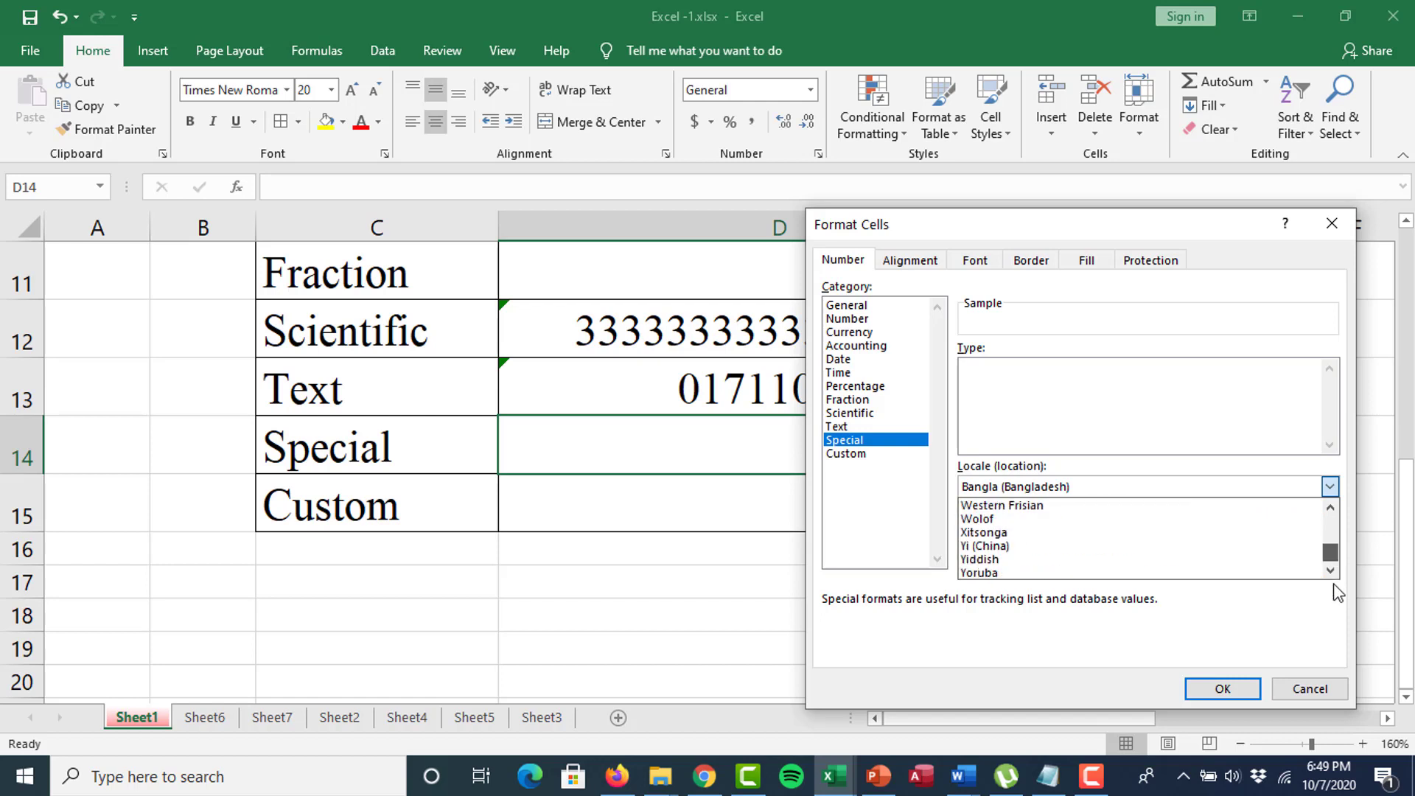
pyautogui.click(1066, 573)
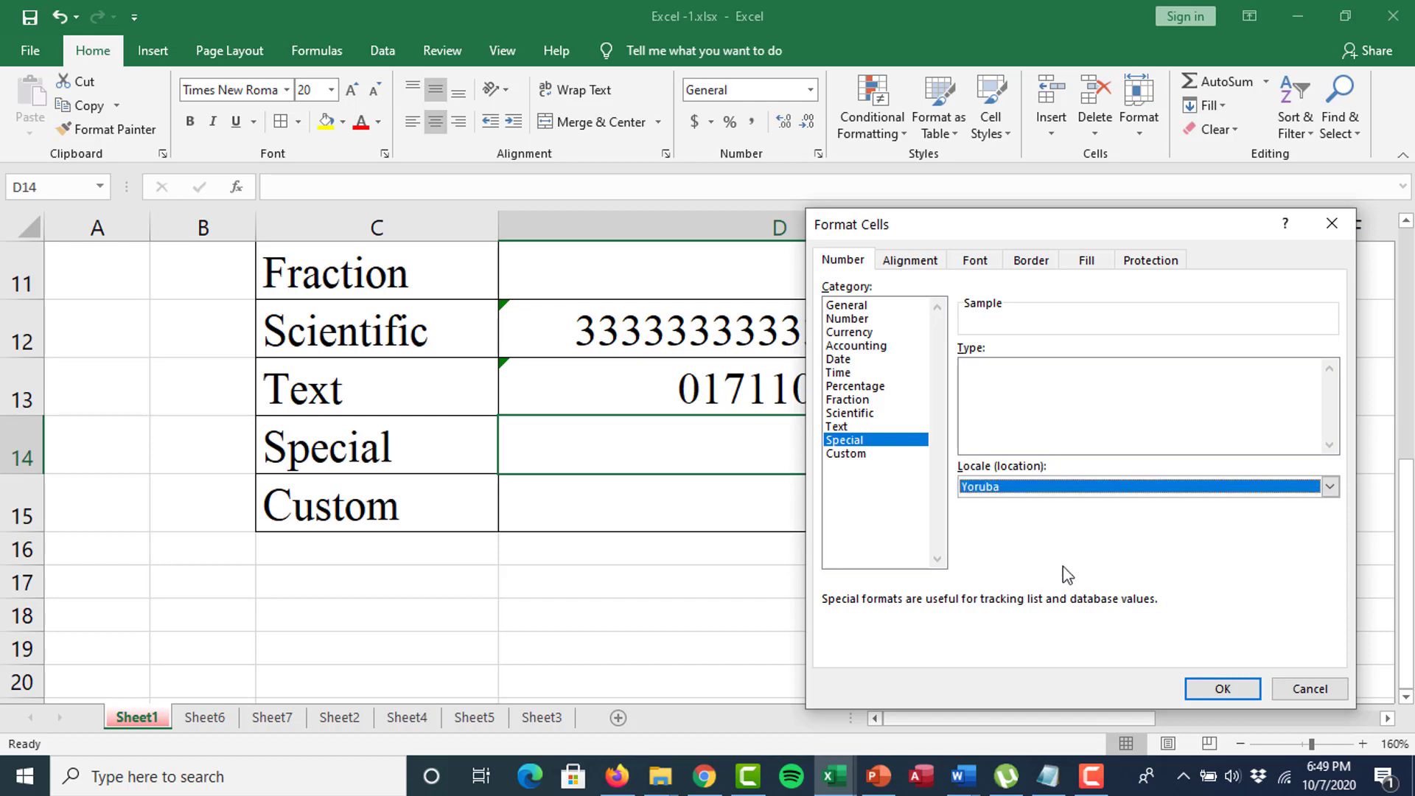
# Find a locale that offers phone number types and apply the Metro Phone Number special format to cell D14.
pyautogui.hotkey('alt', 'Down')
pyautogui.press('Up')
pyautogui.press('Up')
pyautogui.press('Up')
pyautogui.press('Up')
pyautogui.press('Up')
pyautogui.press('Up')
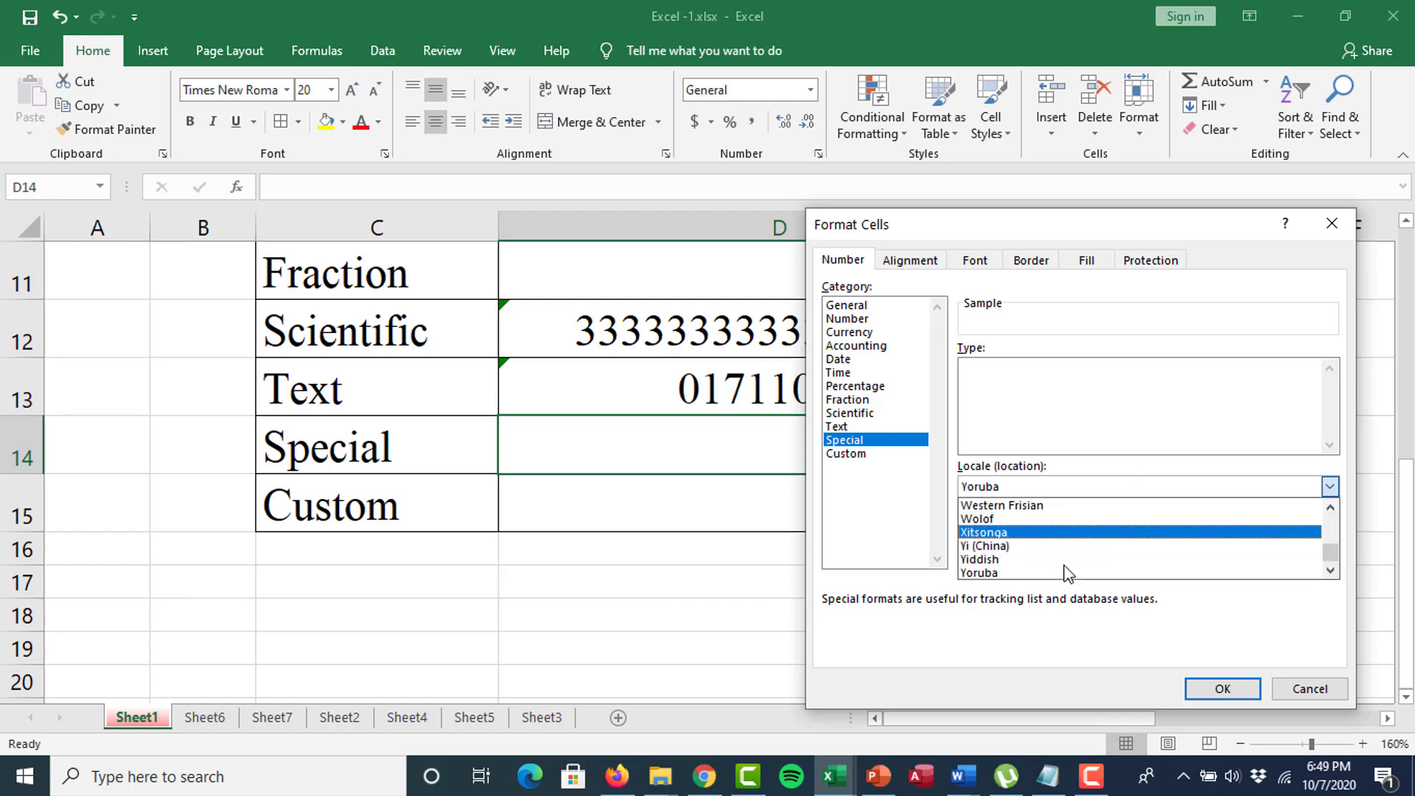
pyautogui.press('Up')
pyautogui.press('Down')
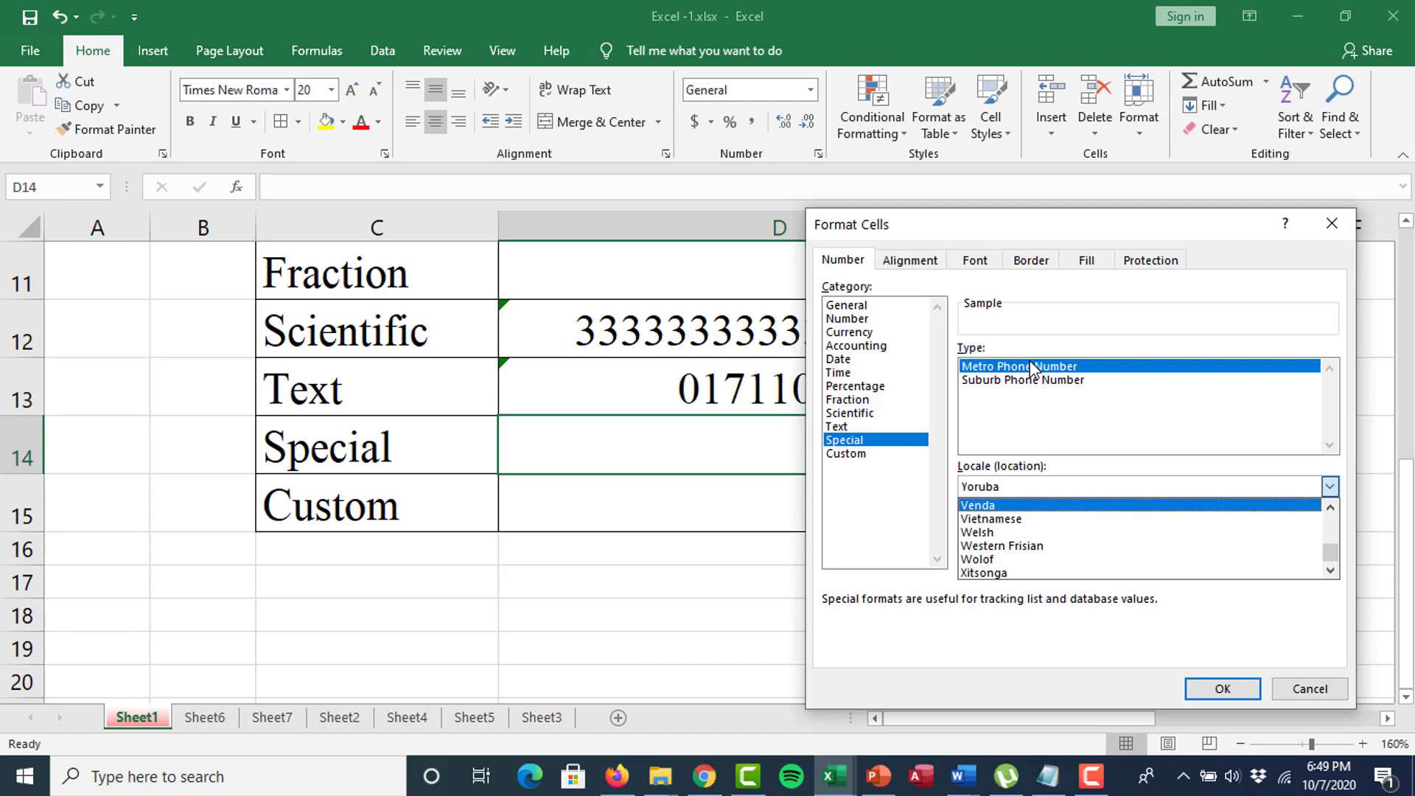
pyautogui.click(1210, 694)
pyautogui.click(1210, 694)
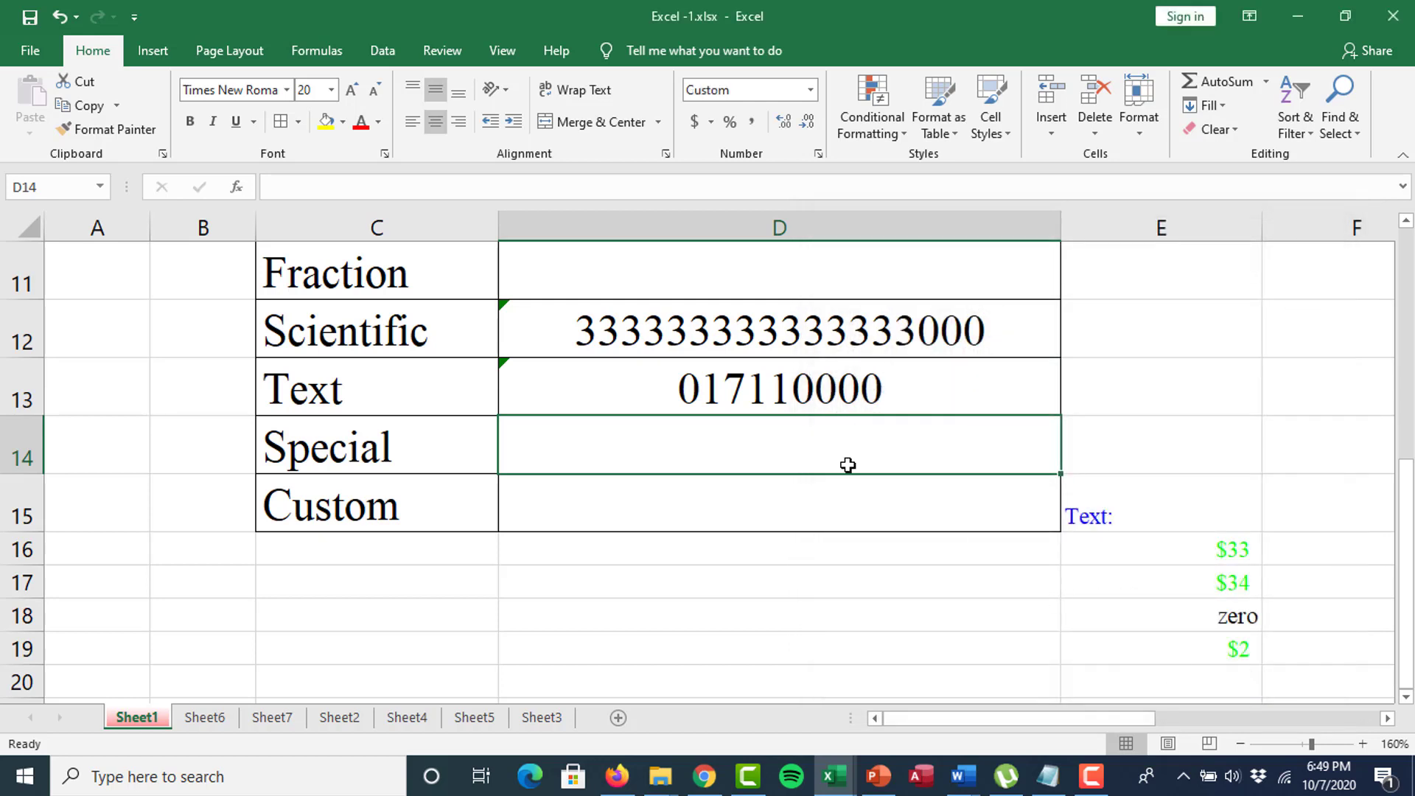
# Enter an eight-digit sample phone number in cell D14 and select the cell to check its formatting.
pyautogui.write('12546955')
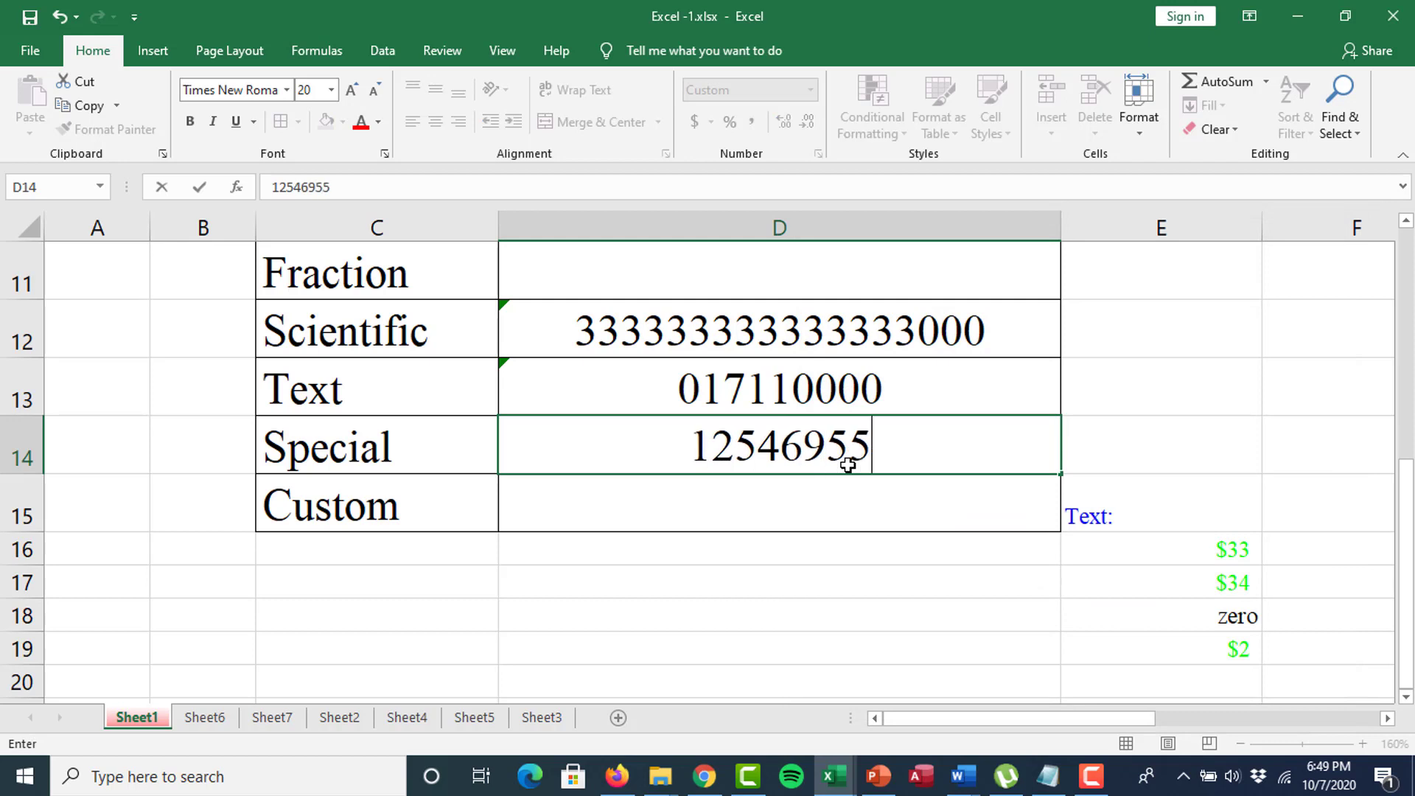
pyautogui.press('Return')
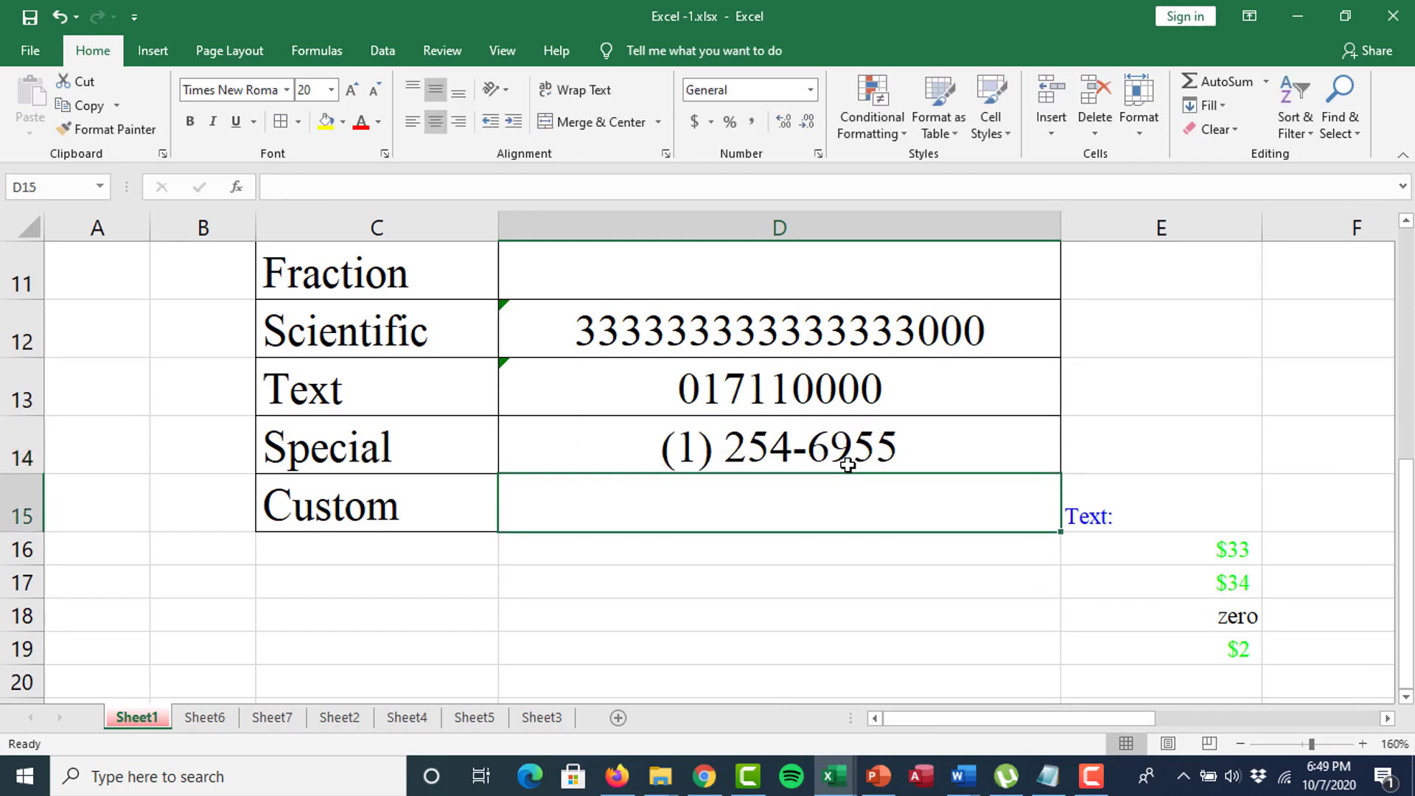
pyautogui.click(848, 462)
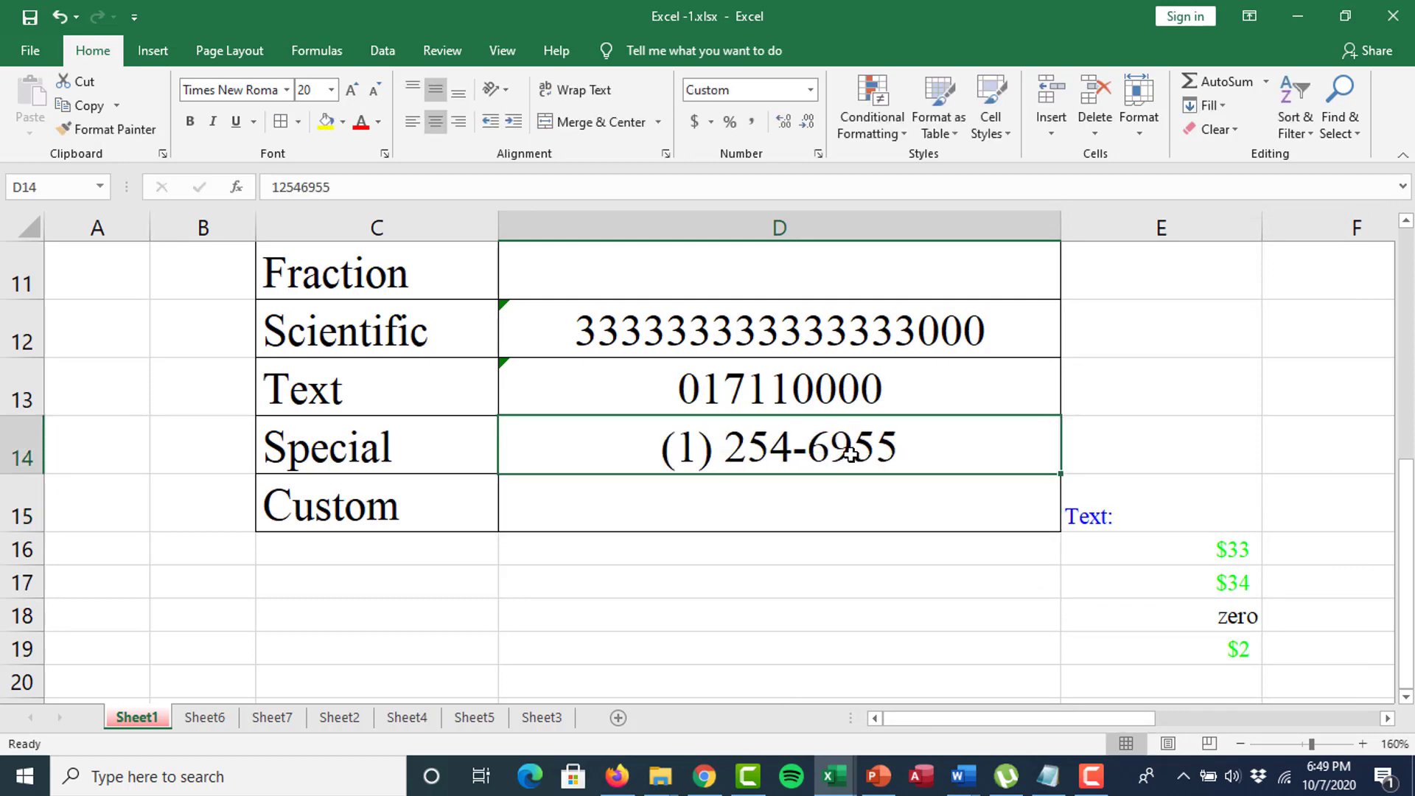
pyautogui.click(1091, 776)
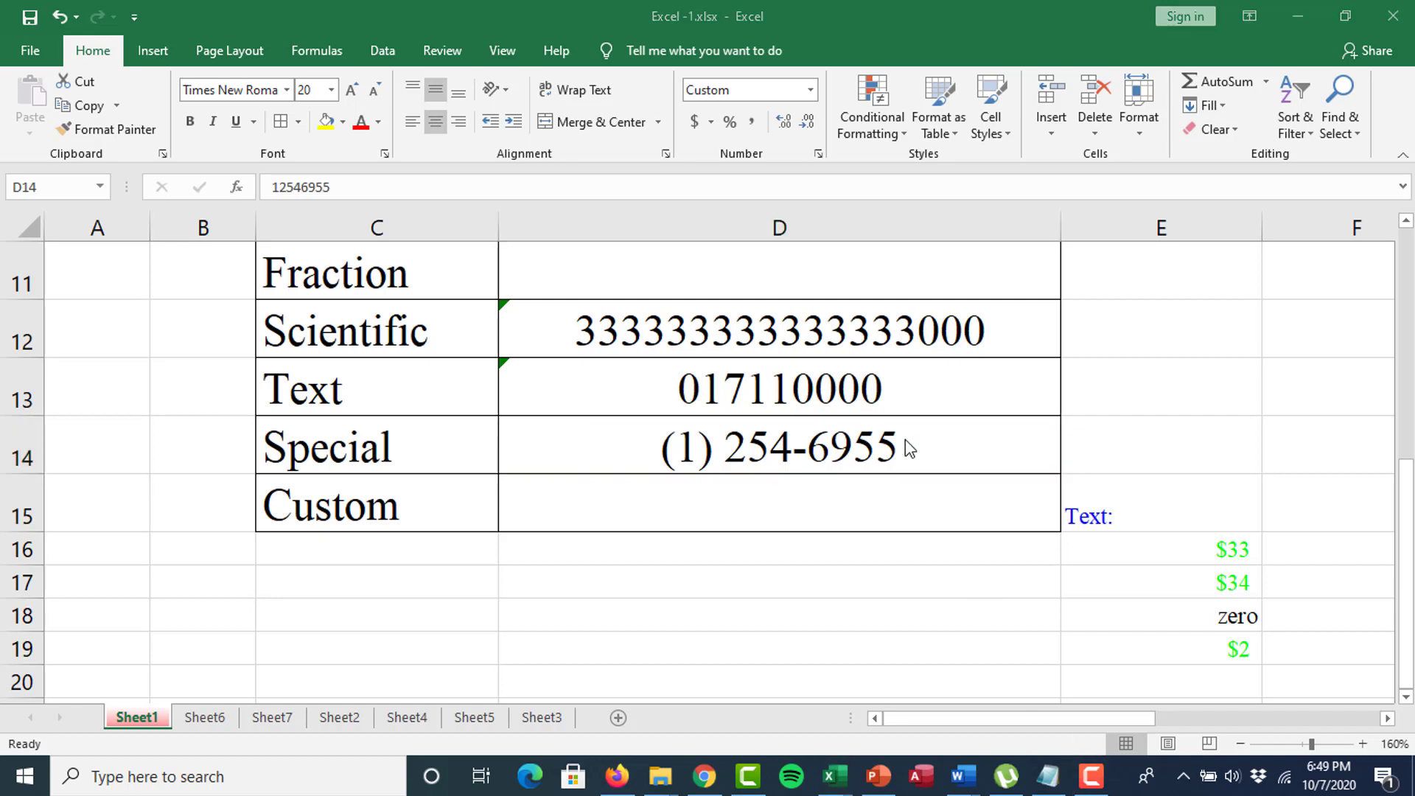
pyautogui.click(898, 436)
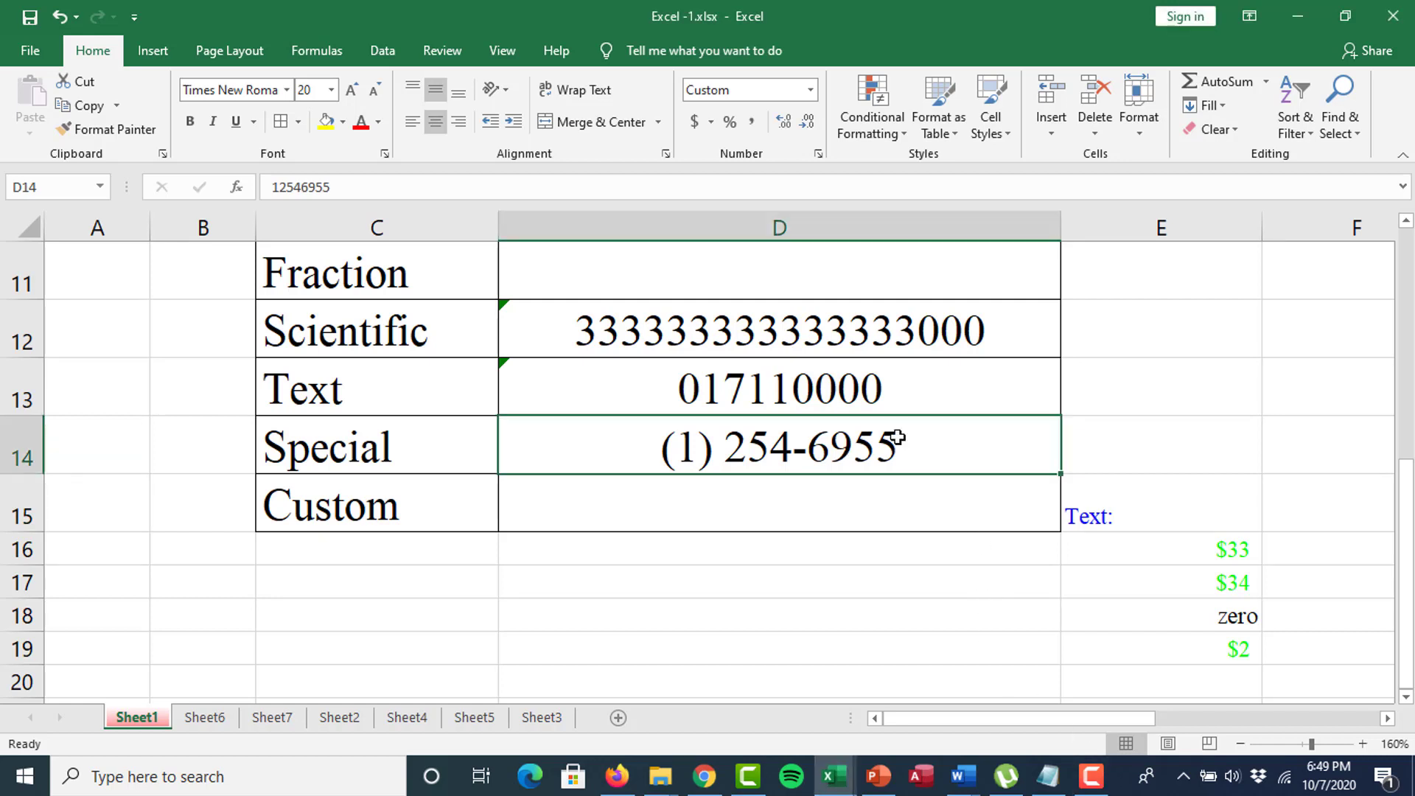
# Enter 456 as the Custom sample in cell D15 and reselect the cell.
pyautogui.click(803, 511)
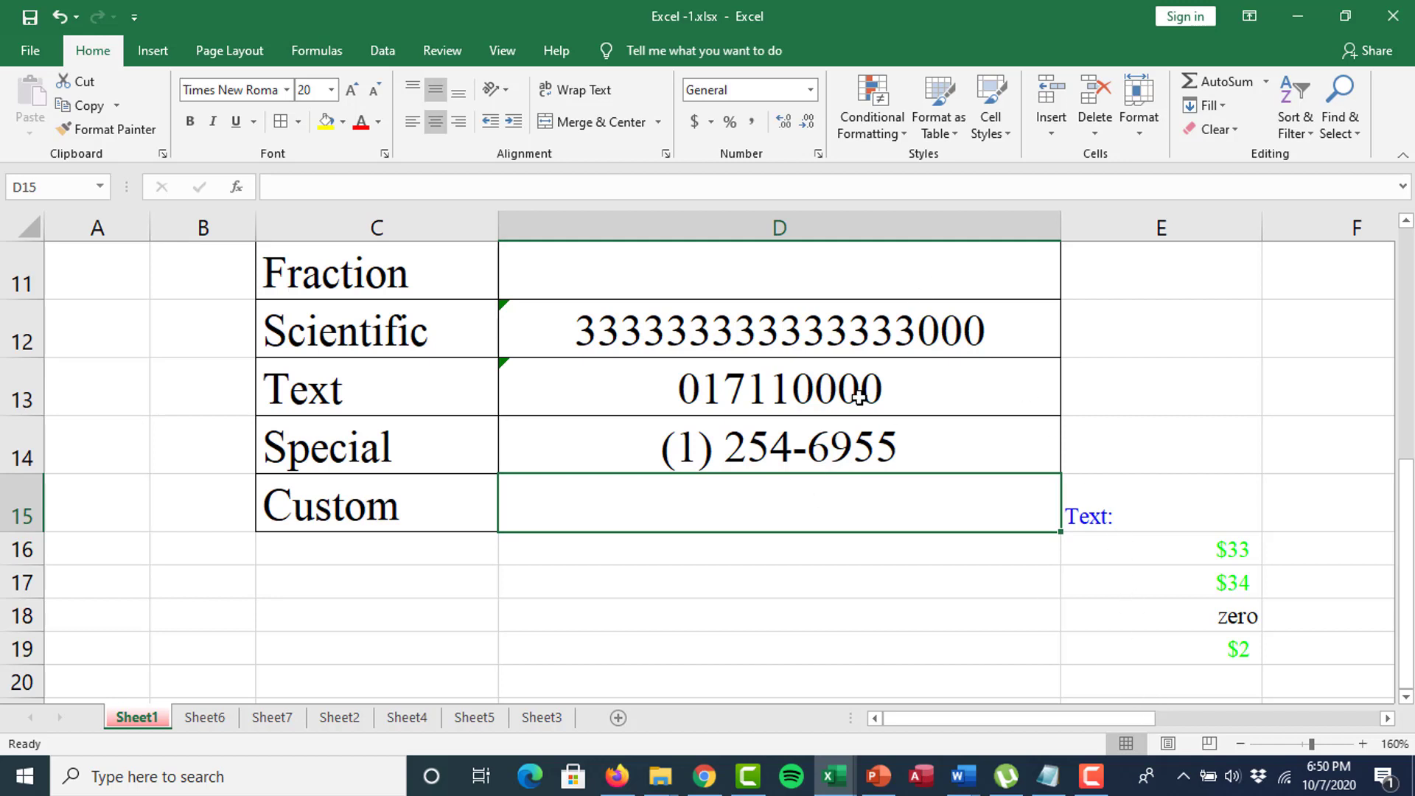
pyautogui.write('456+')
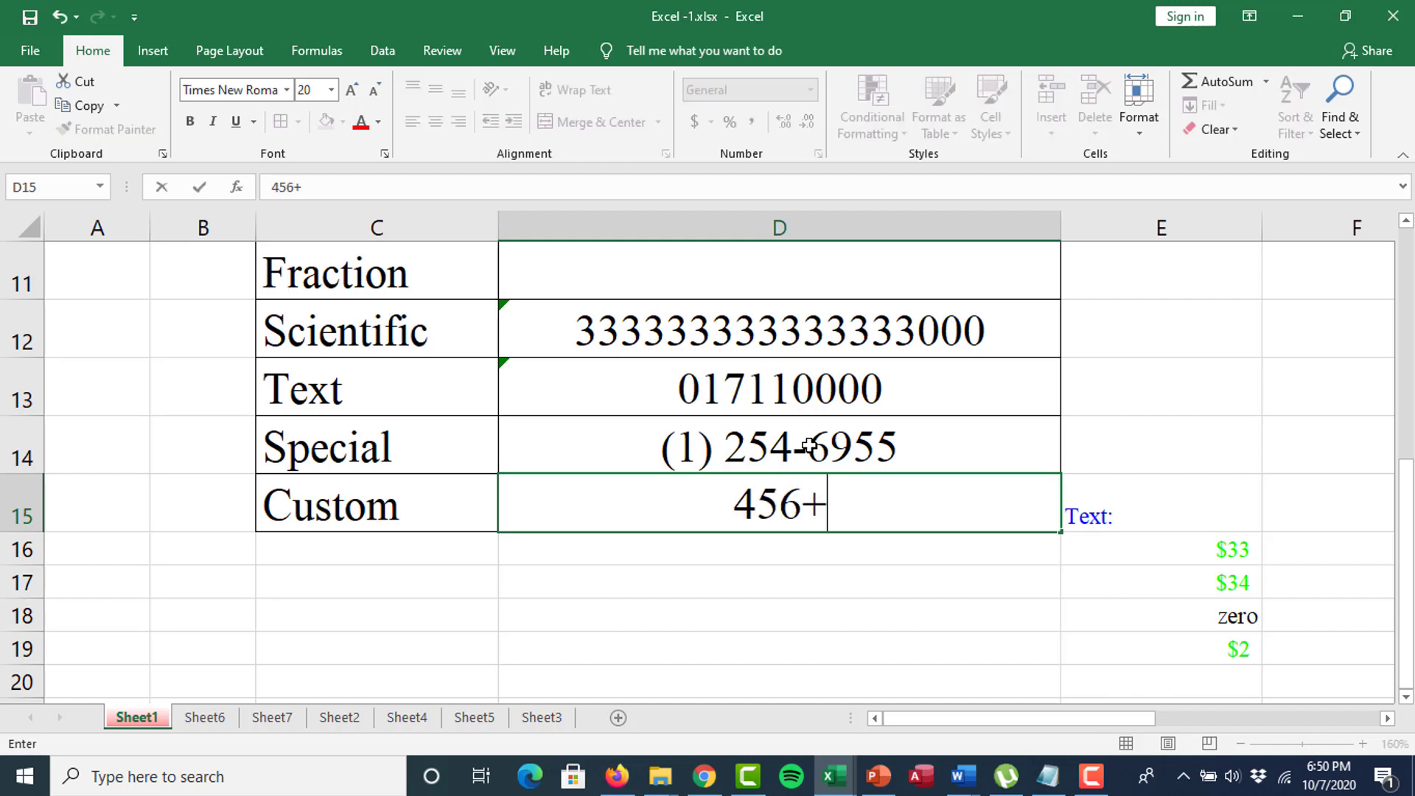
pyautogui.press('BackSpace')
pyautogui.press('Return')
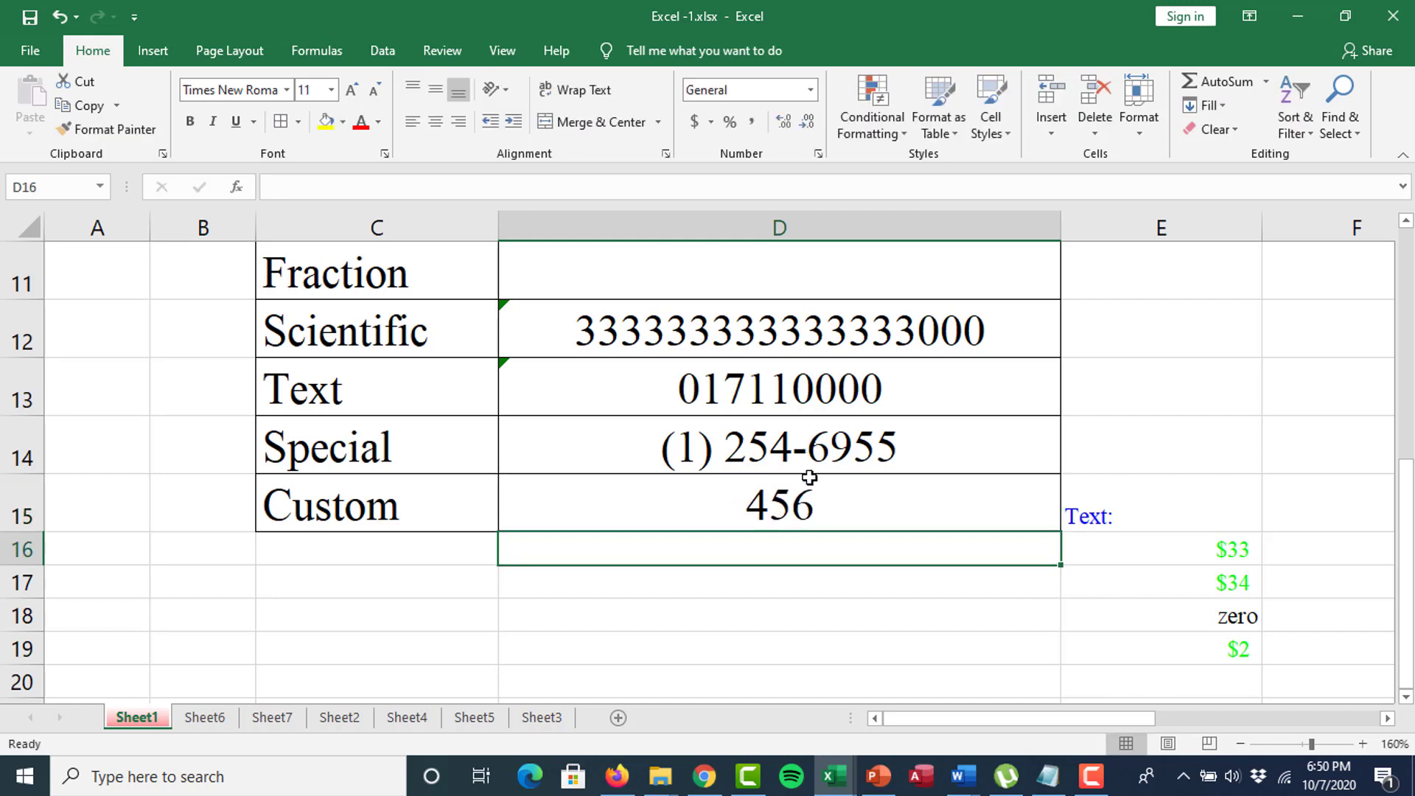
pyautogui.click(836, 523)
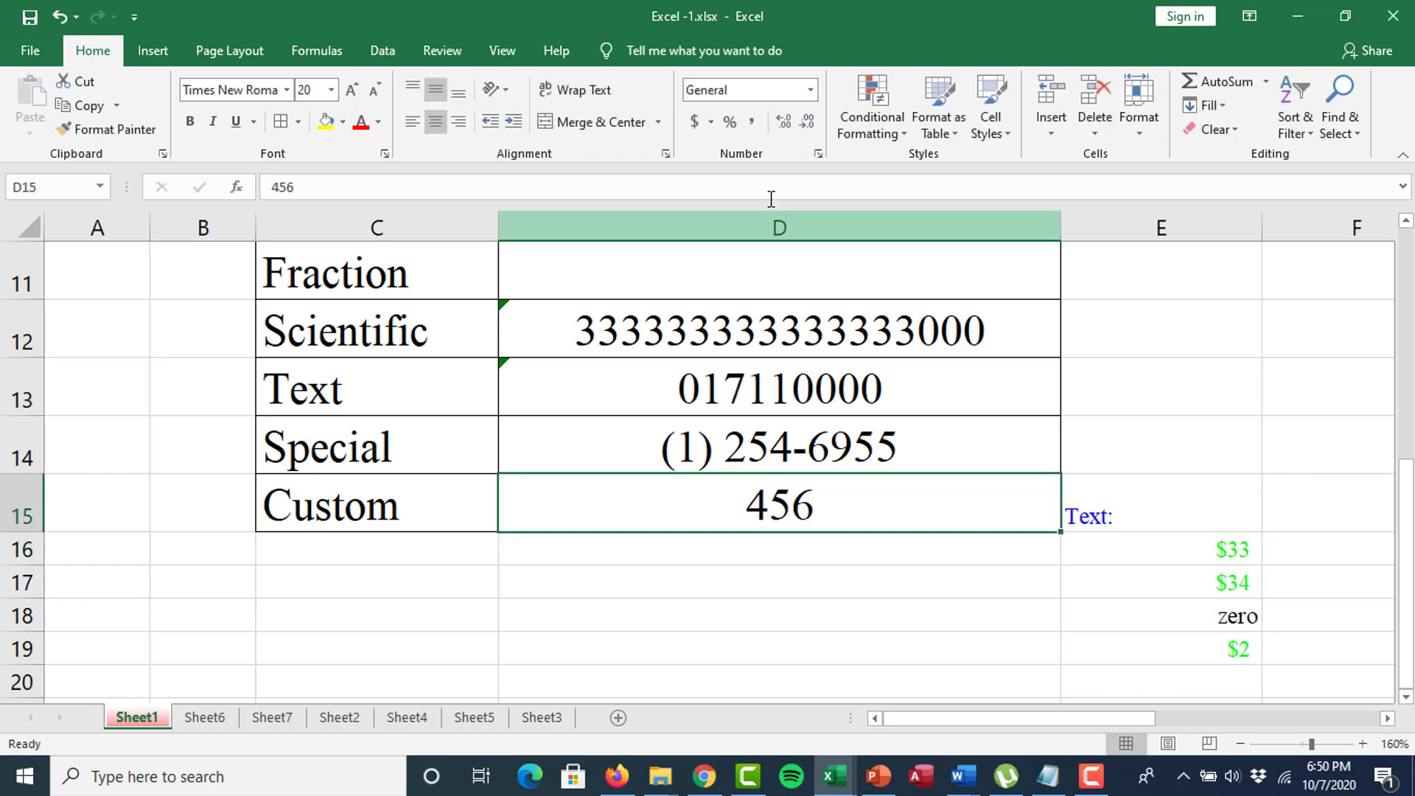
# Apply the custom number format 0.00 to cell D15.
pyautogui.click(817, 154)
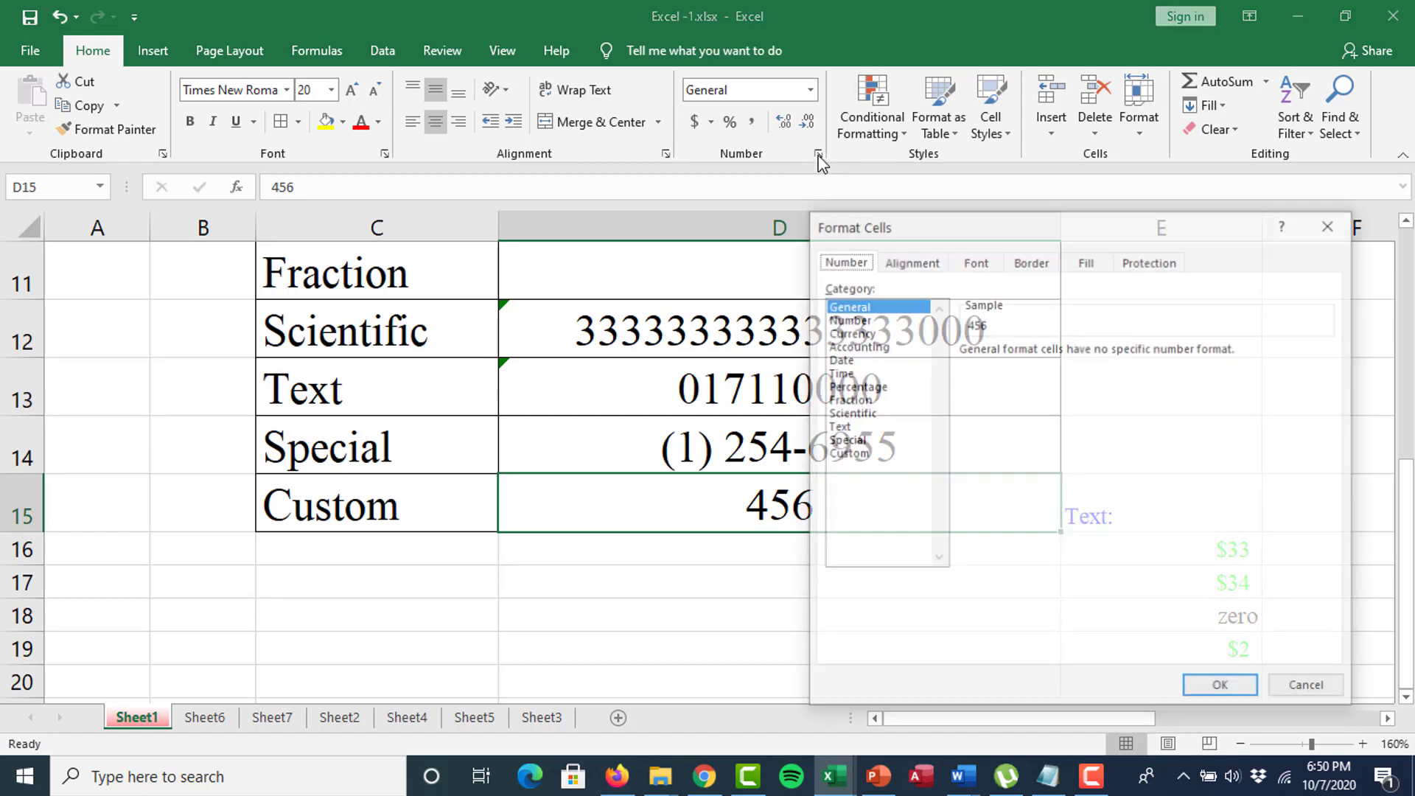
pyautogui.click(858, 454)
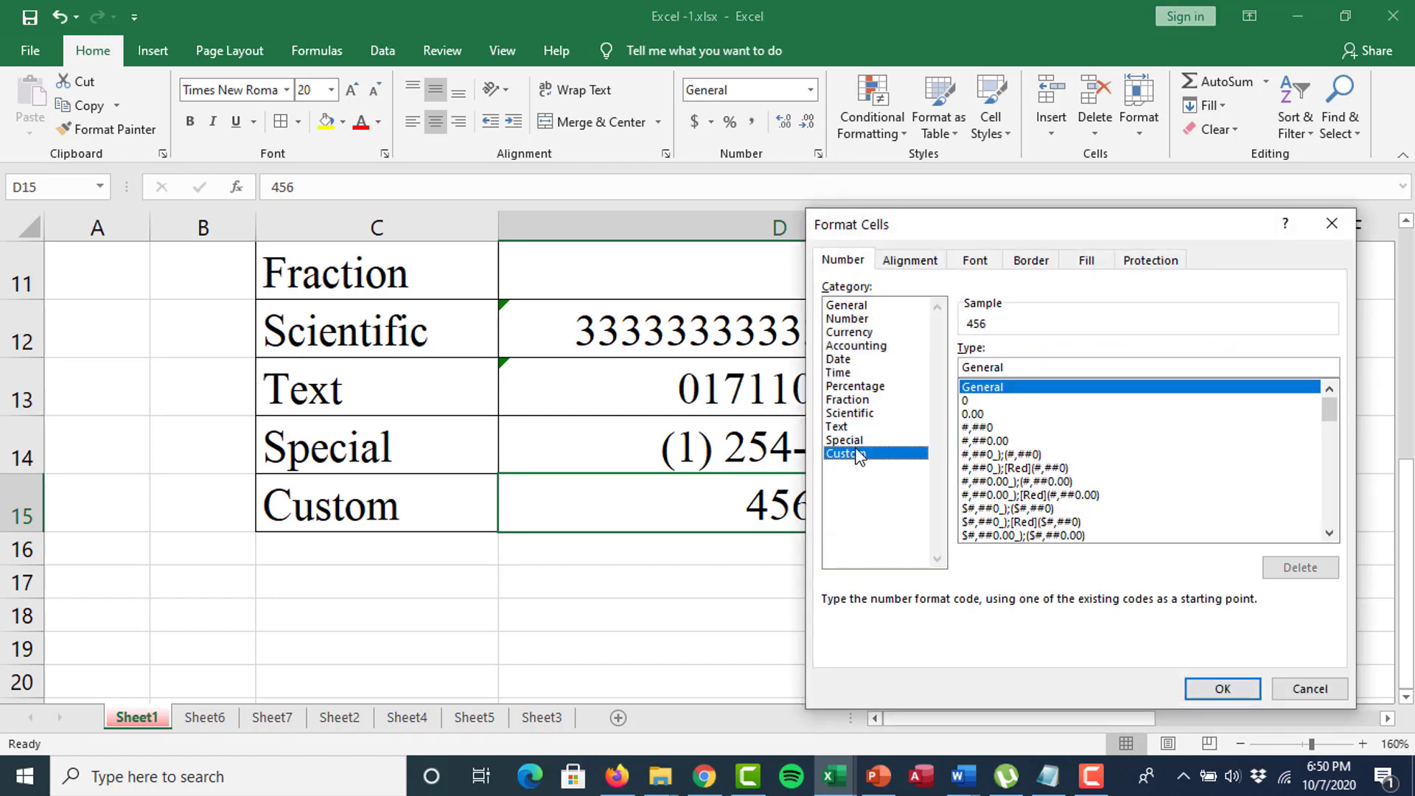
pyautogui.moveTo(1328, 409)
pyautogui.mouseDown()
pyautogui.moveTo(1328, 543)
pyautogui.moveTo(1310, 398)
pyautogui.mouseUp()
pyautogui.click(1002, 414)
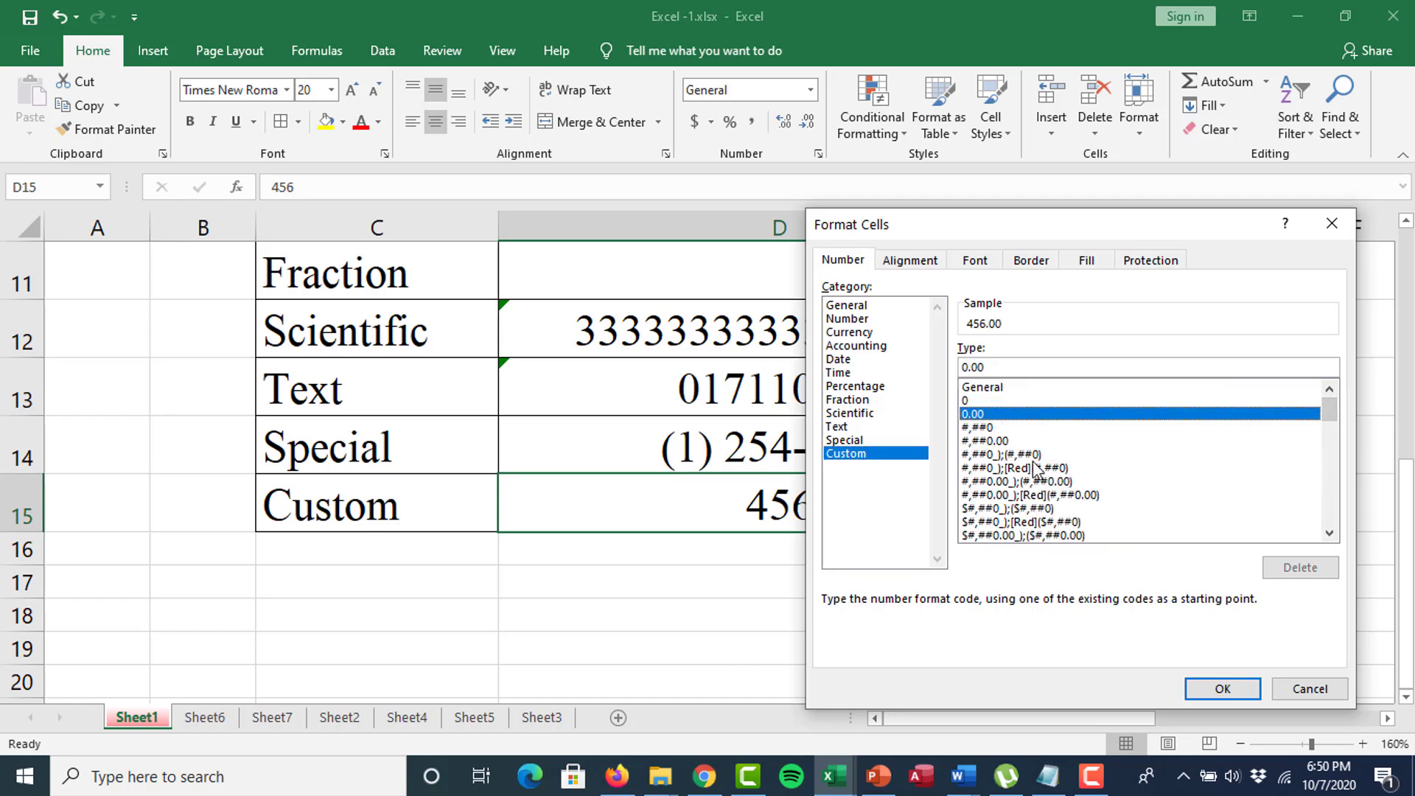
pyautogui.click(1223, 687)
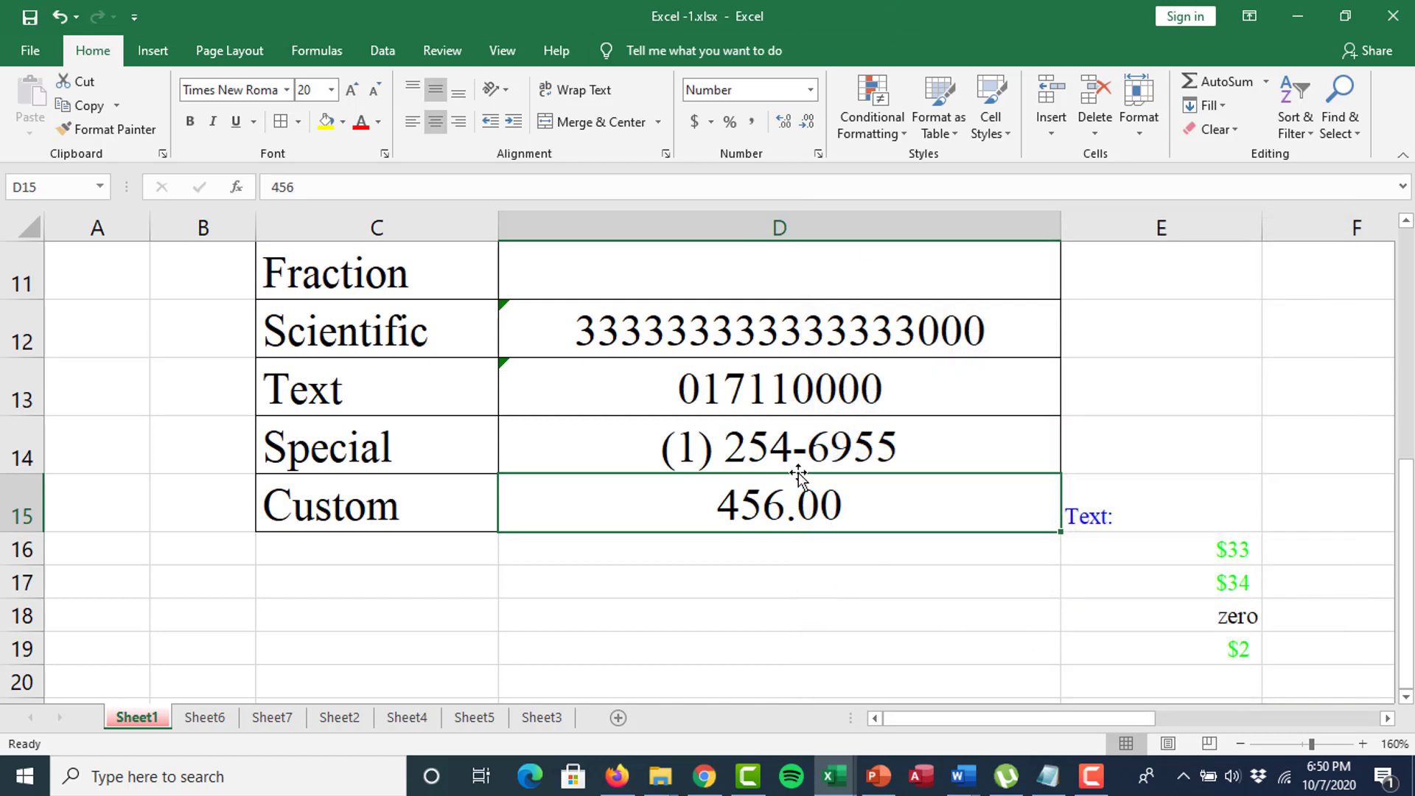
# Change the custom number format of cell D15 to $#,##0.00_);[Red]($#,##0.00).
pyautogui.click(818, 153)
pyautogui.click(839, 454)
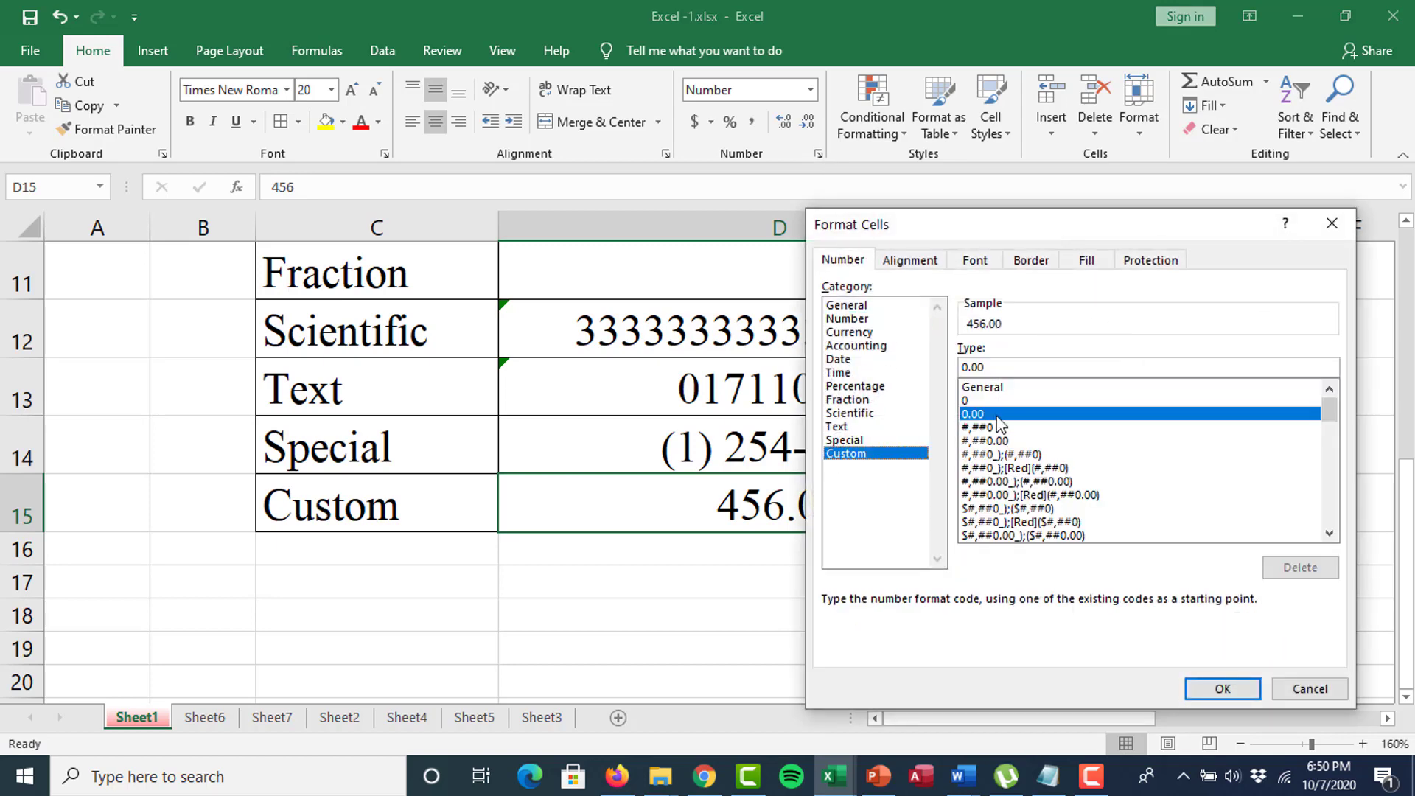
pyautogui.moveTo(1325, 417); pyautogui.dragTo(1324, 427)
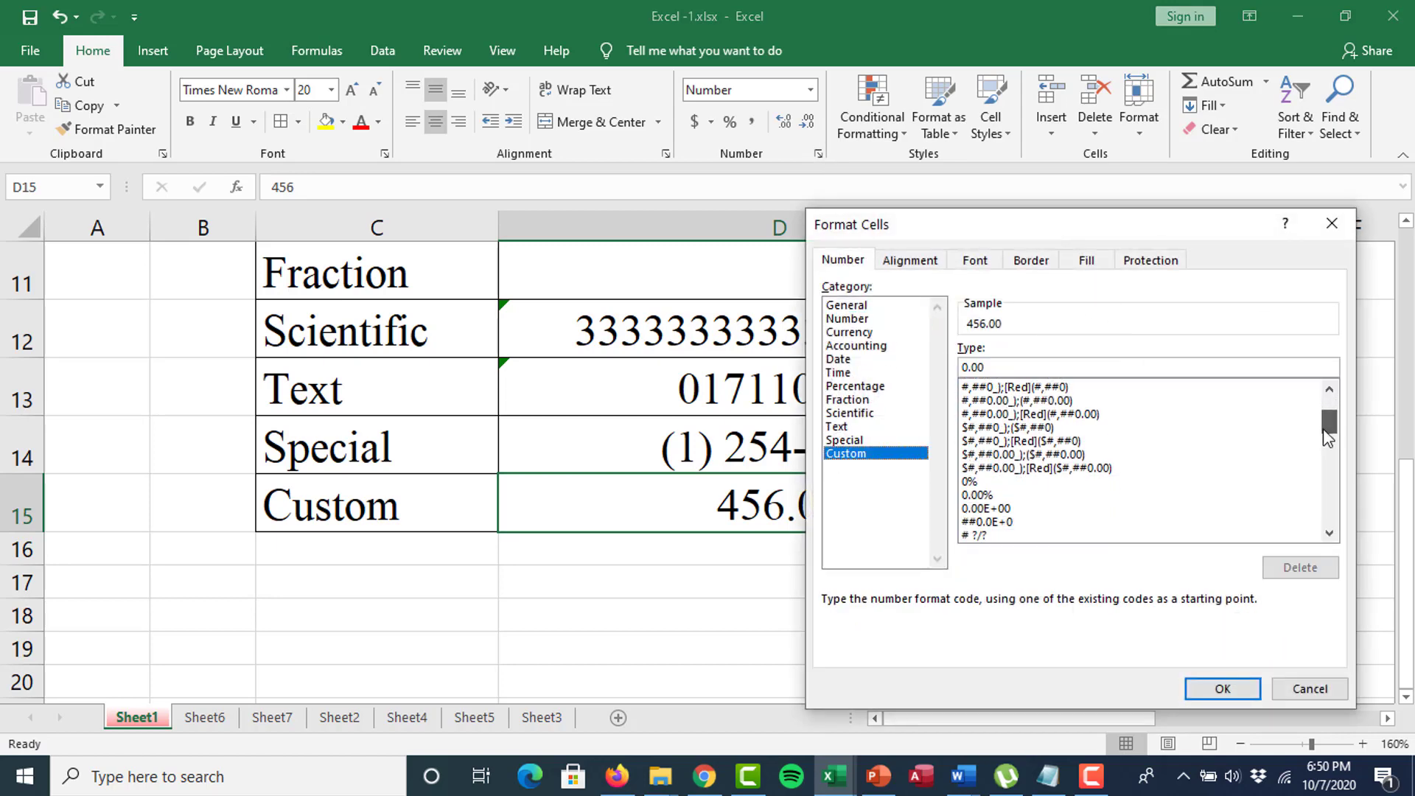
pyautogui.click(1050, 469)
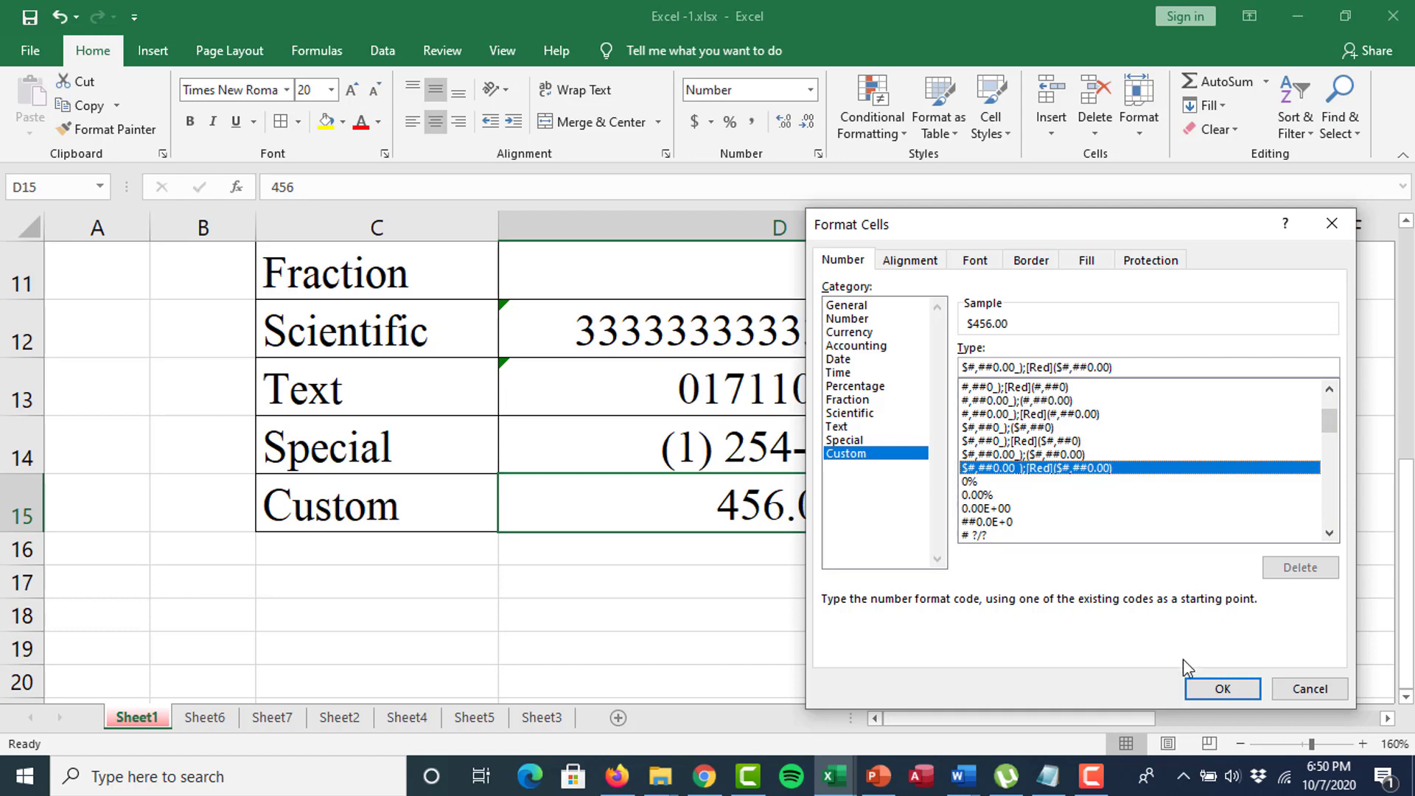
pyautogui.click(1219, 687)
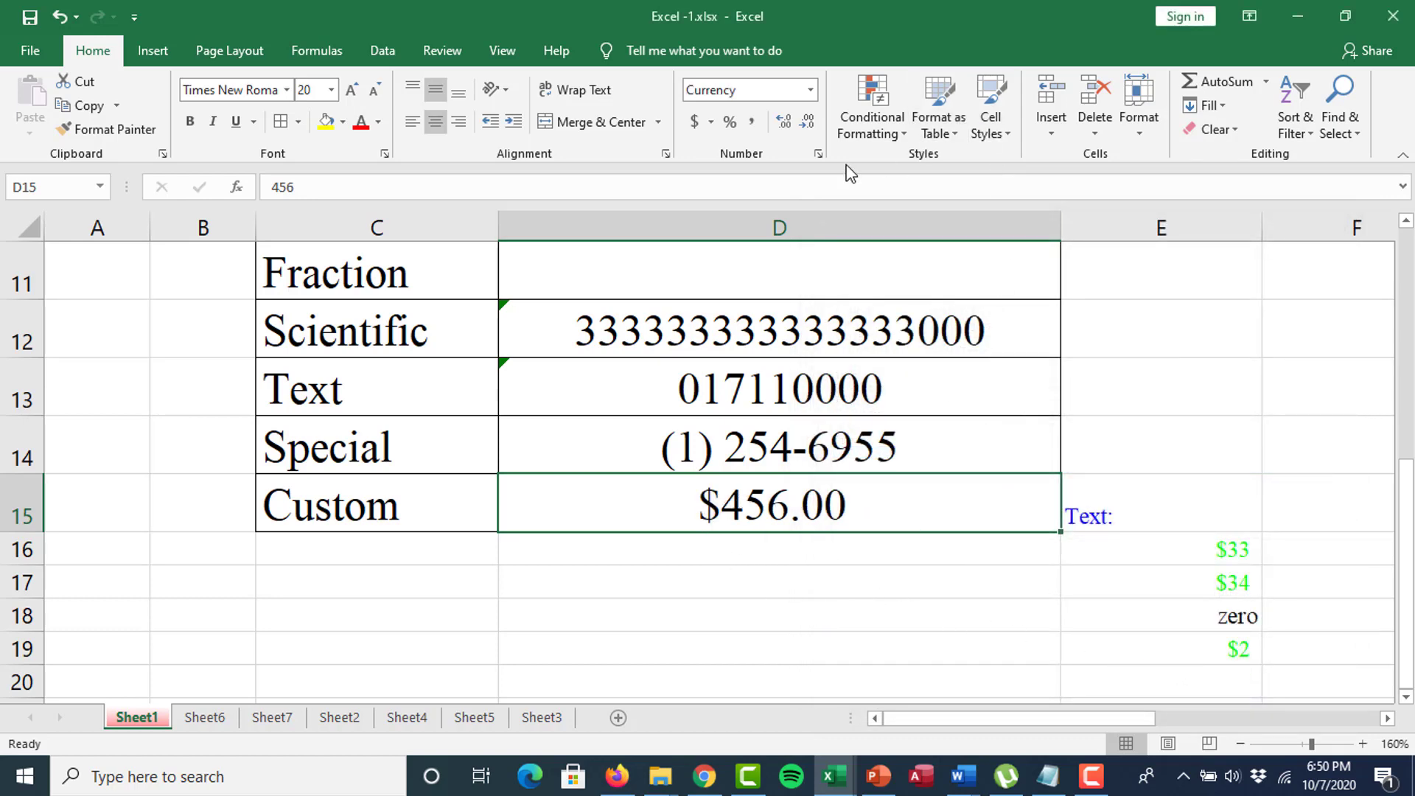
# Try to replace the leading dollar sign in cell D15's custom format code with a name followed by tech.
pyautogui.click(818, 153)
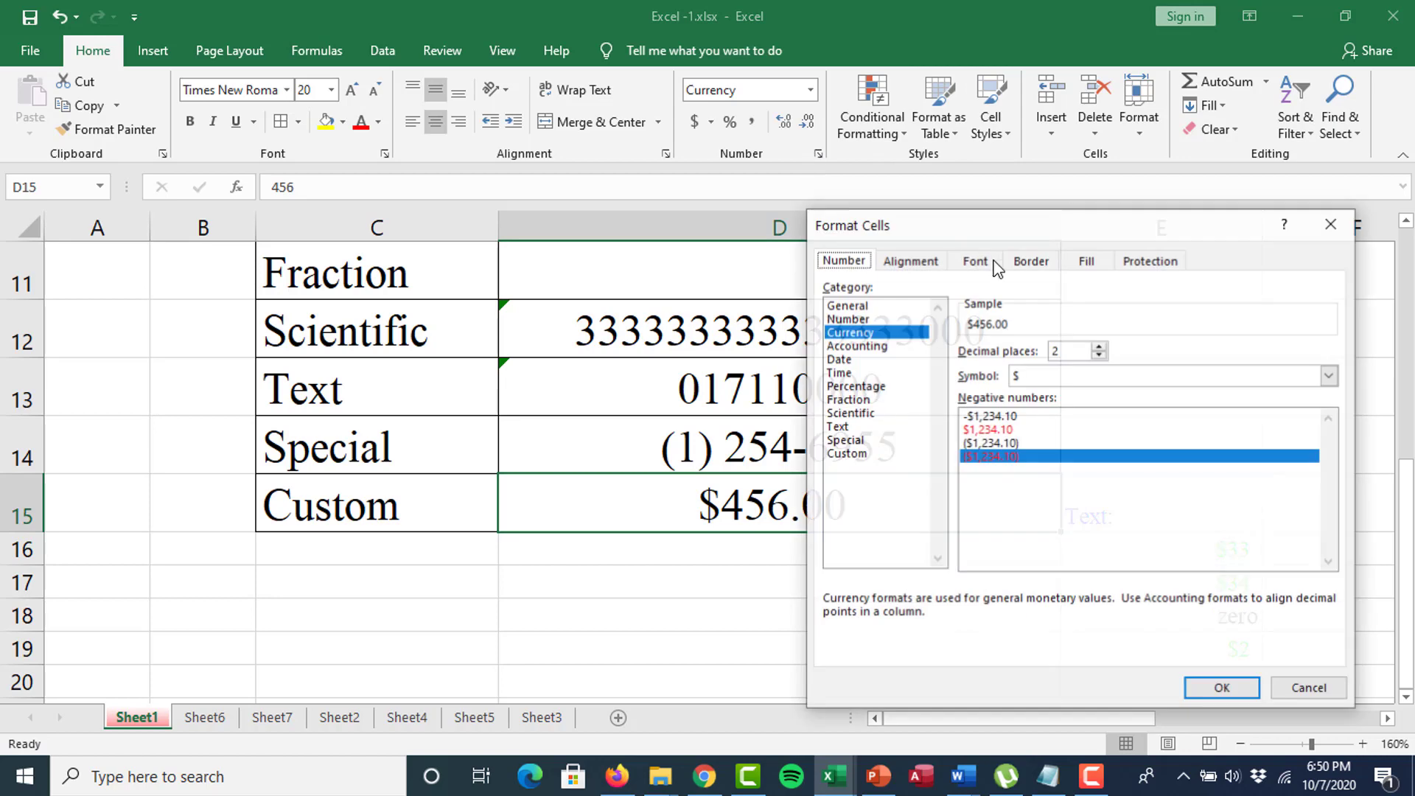
pyautogui.click(855, 452)
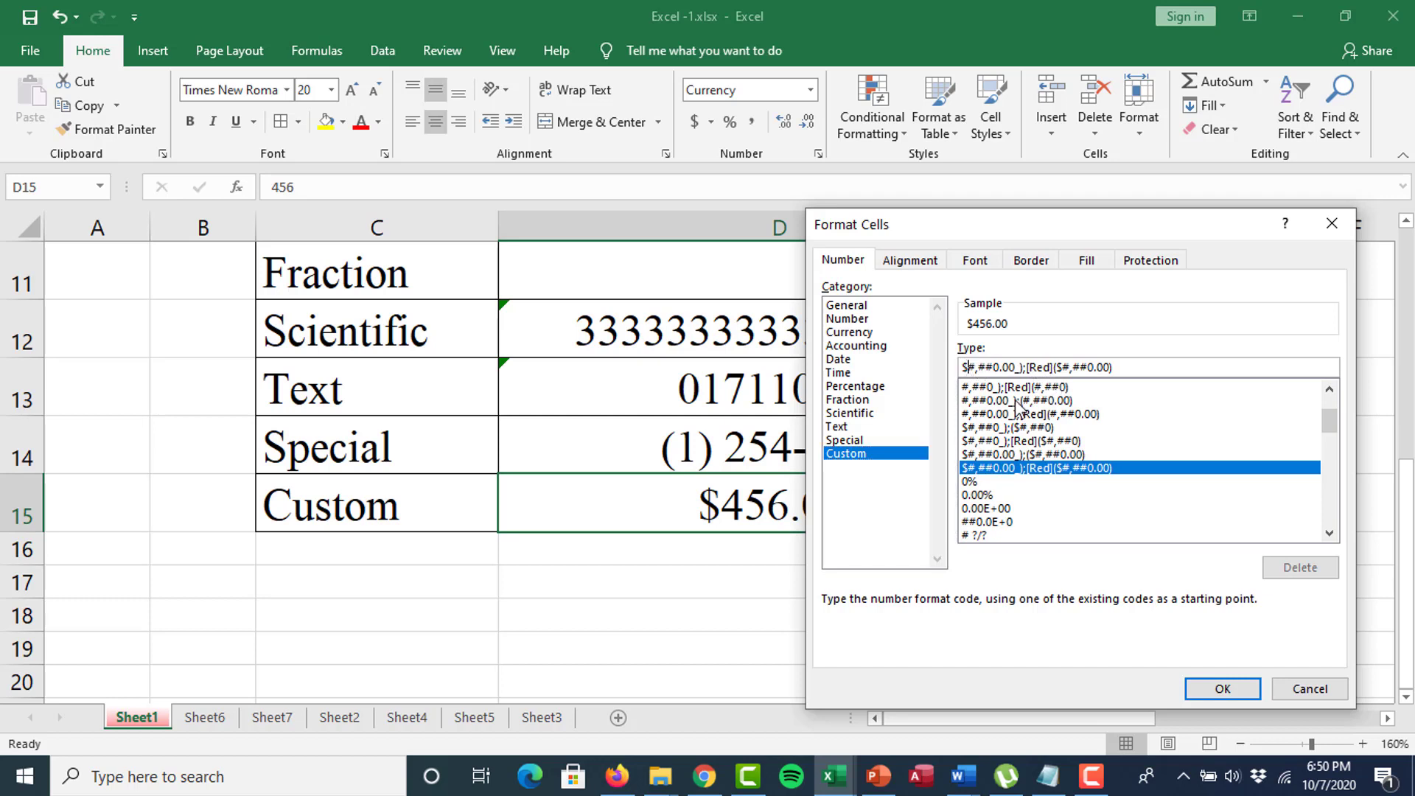
pyautogui.press('BackSpace')
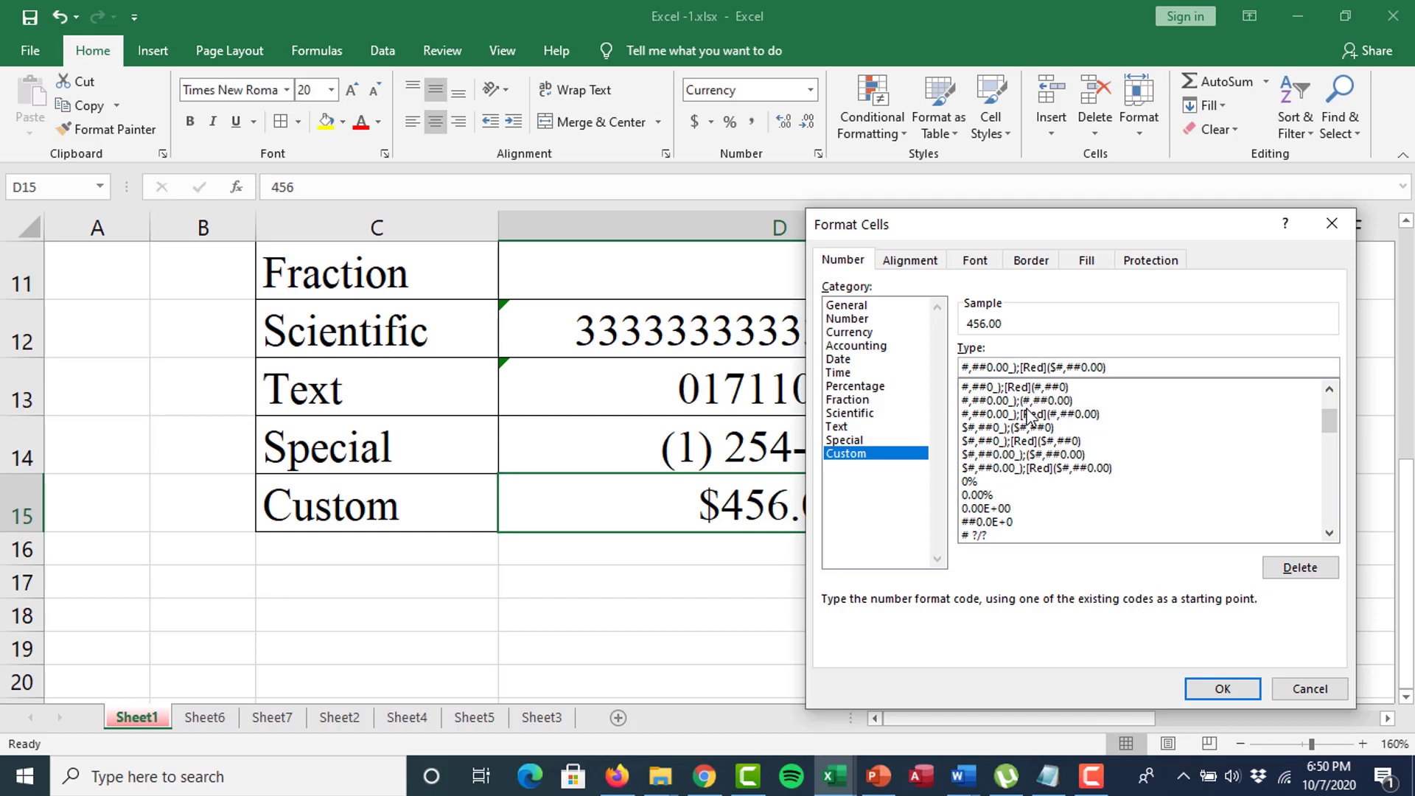
pyautogui.write('omar ')
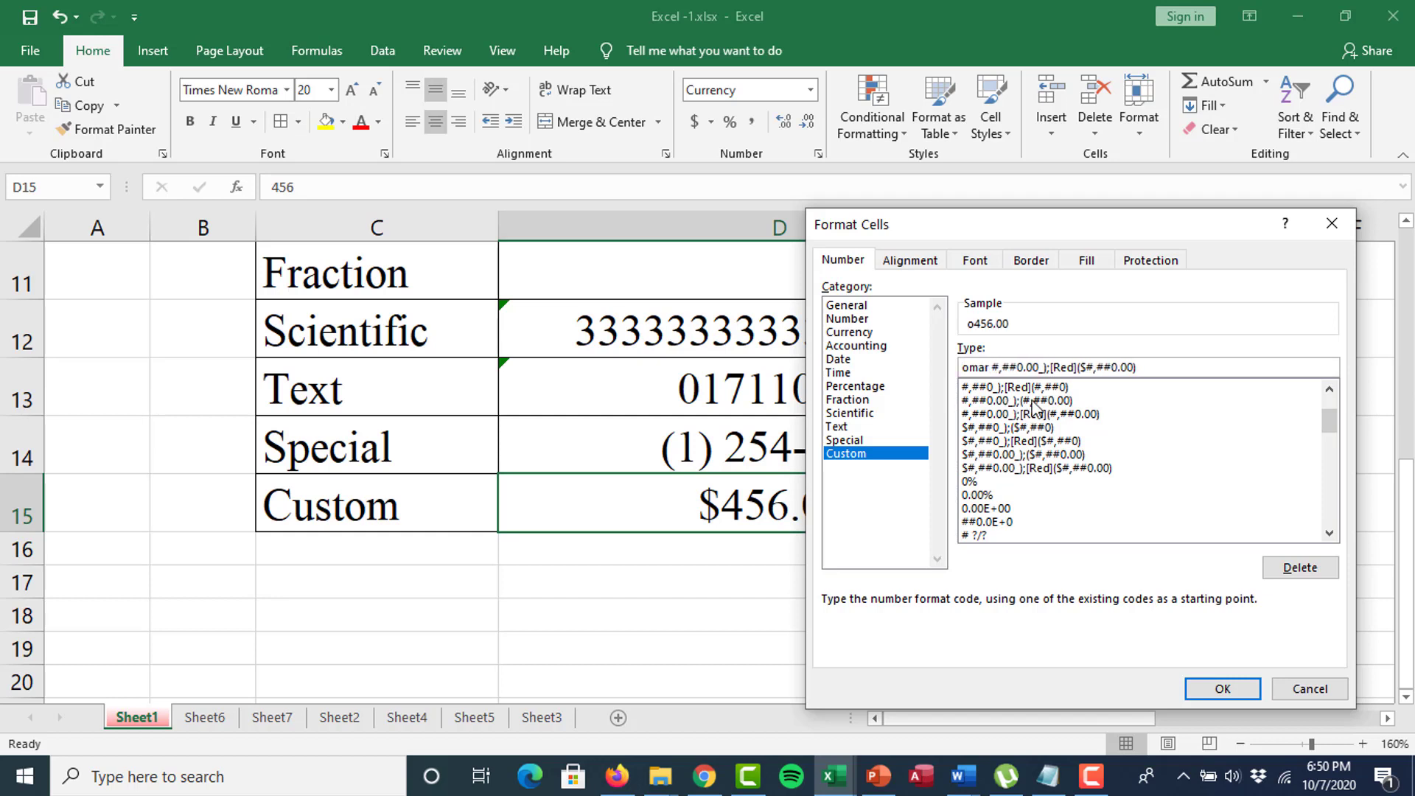
pyautogui.write('tech')
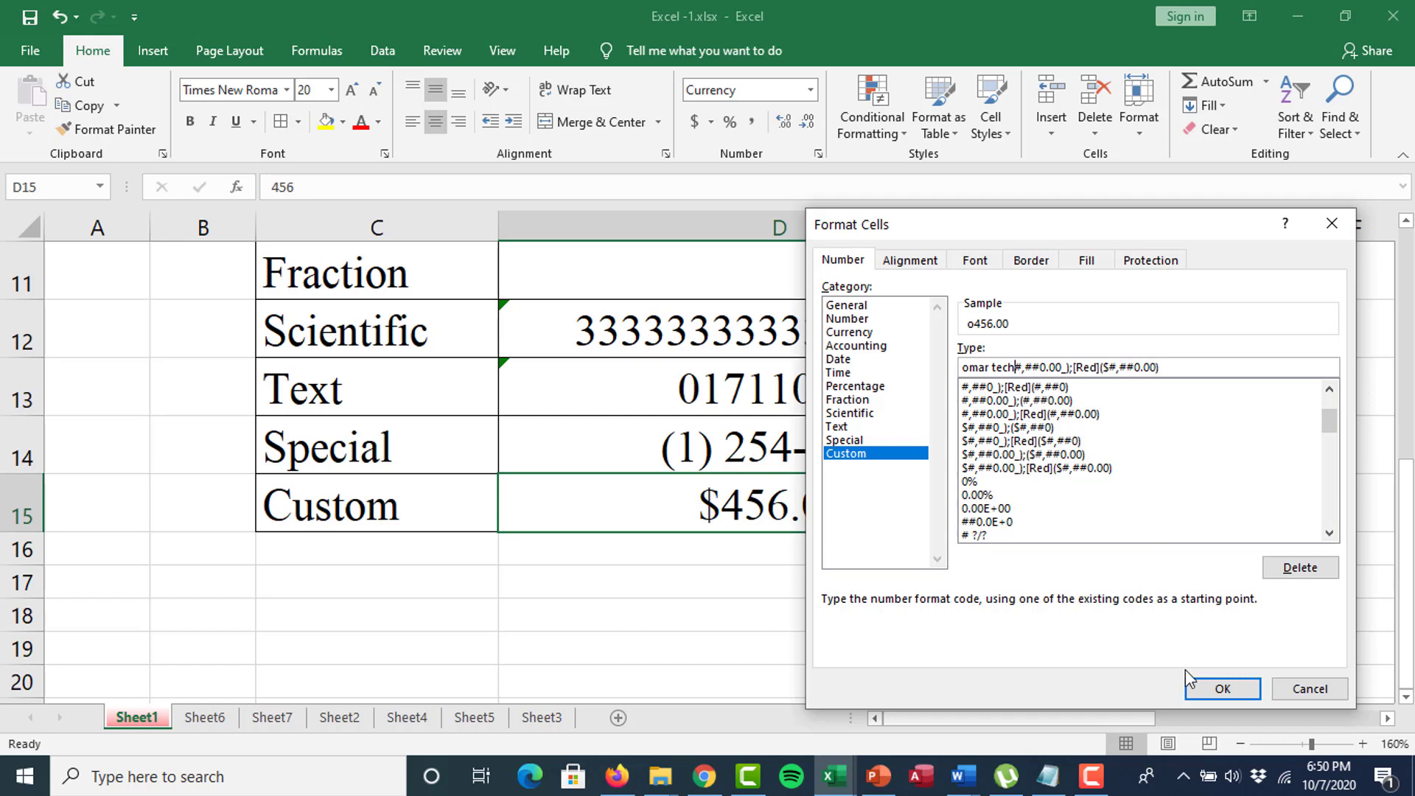
pyautogui.click(1223, 687)
pyautogui.click(661, 464)
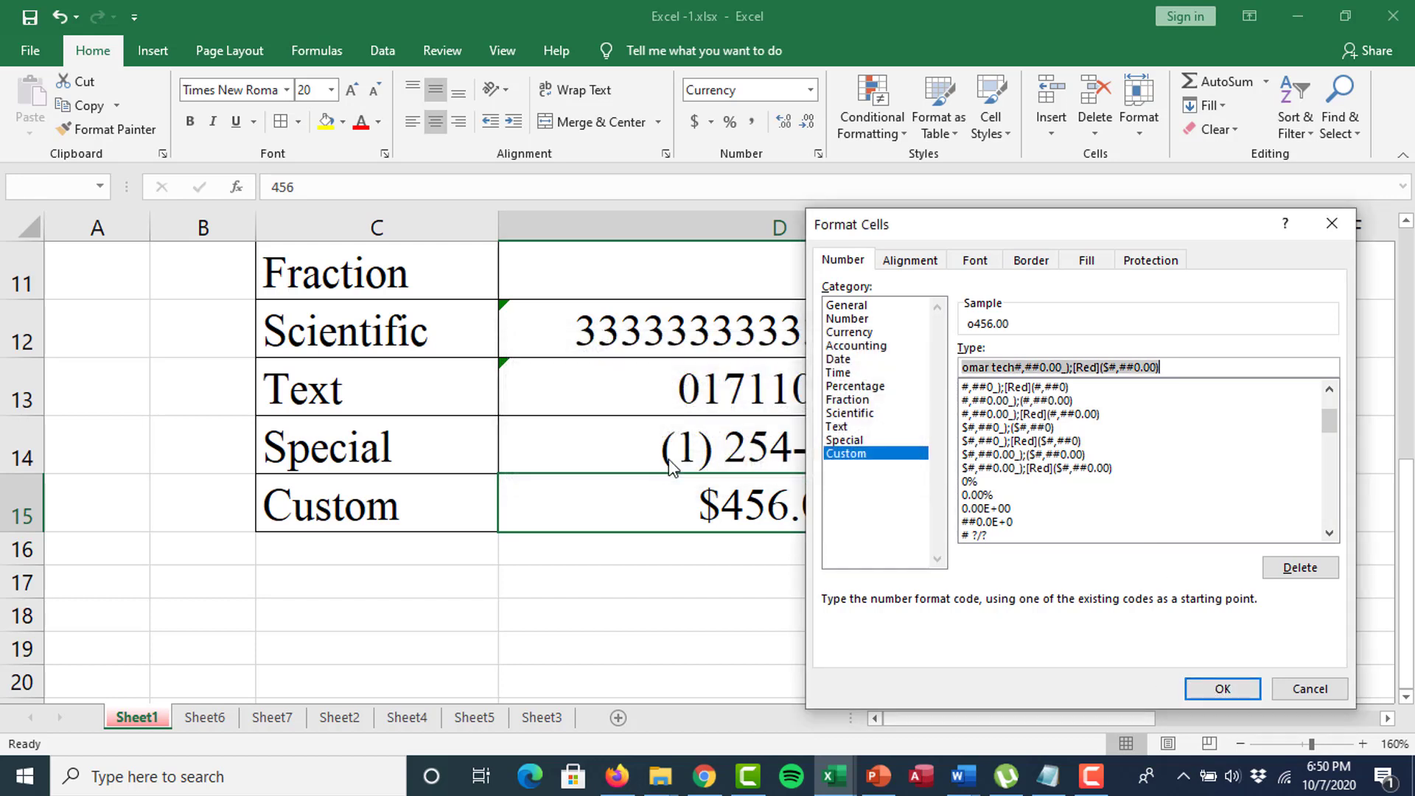
pyautogui.click(1016, 367)
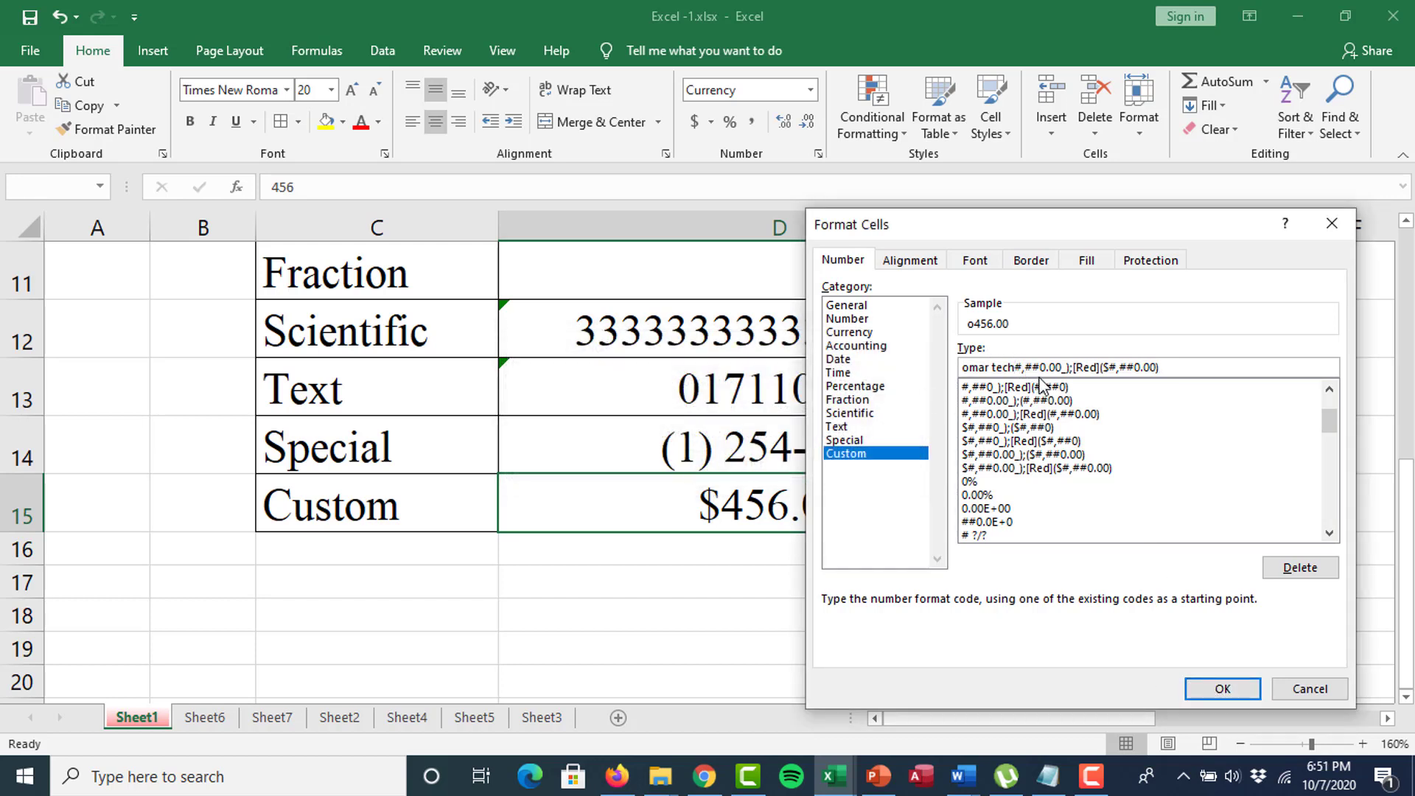
pyautogui.click(1214, 687)
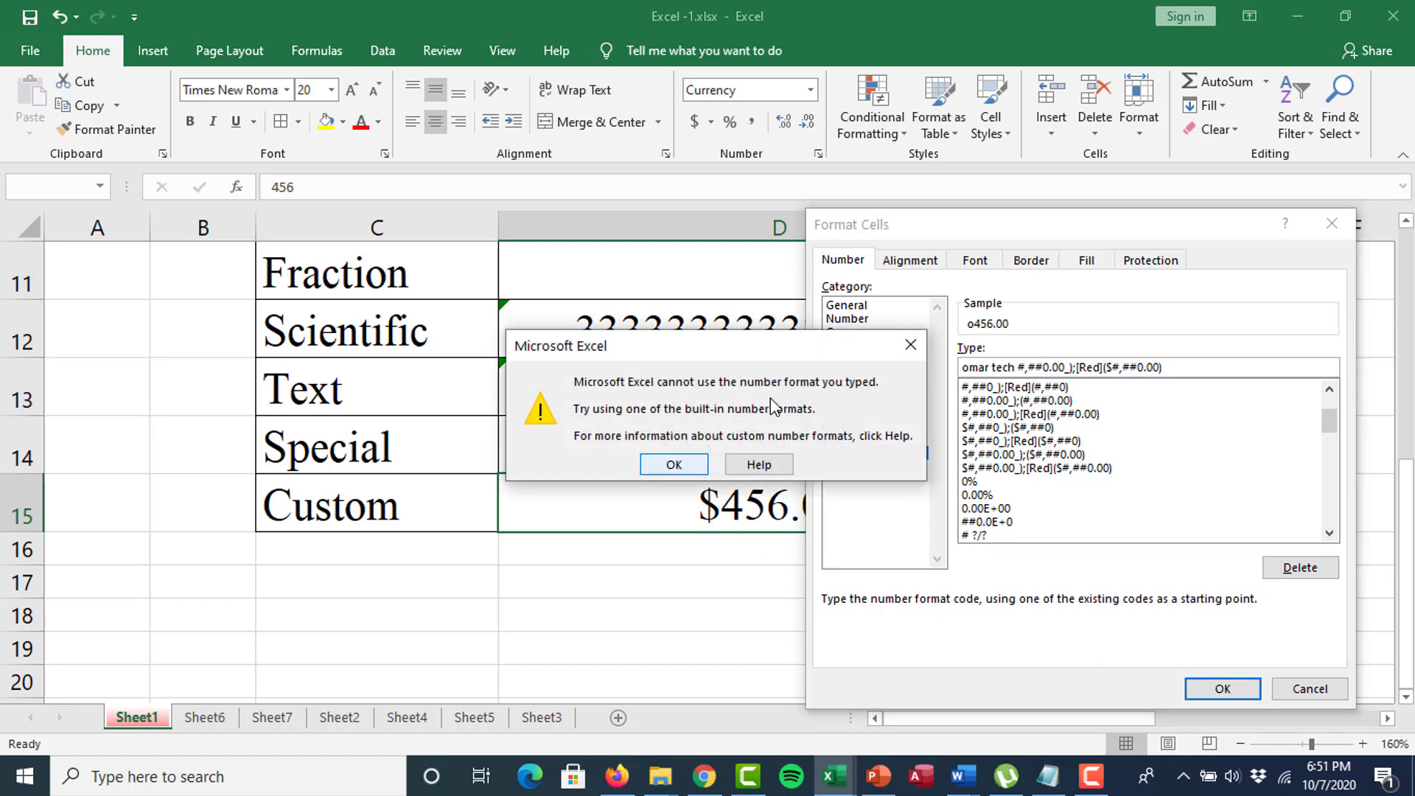
pyautogui.click(907, 347)
# Remove the name from the format code and try to apply tech #,##0.00_);[Red]($#,##0.00) to cell D15.
pyautogui.click(994, 367)
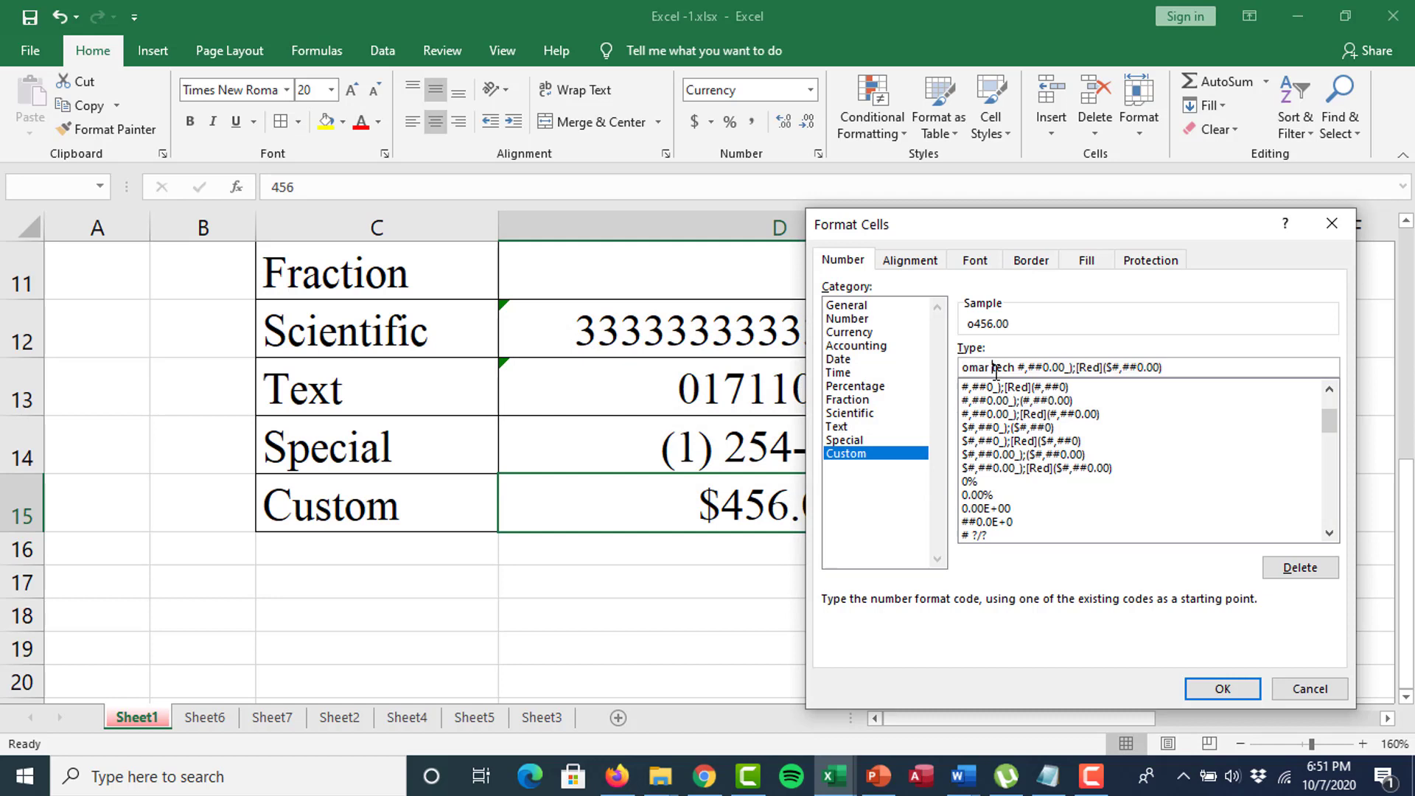
pyautogui.press('BackSpace')
pyautogui.press('BackSpace')
pyautogui.press('BackSpace')
pyautogui.press('BackSpace')
pyautogui.press('BackSpace')
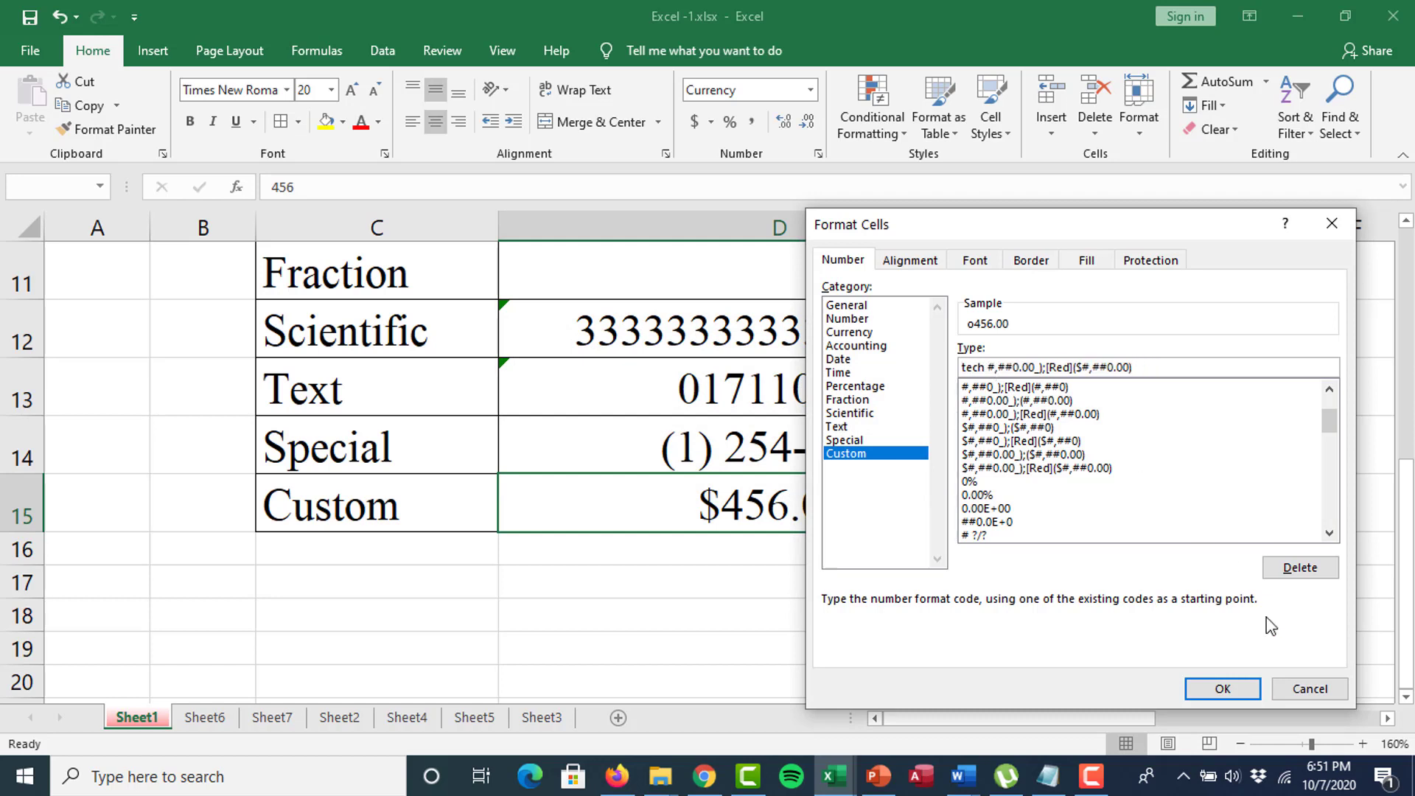
pyautogui.click(1204, 689)
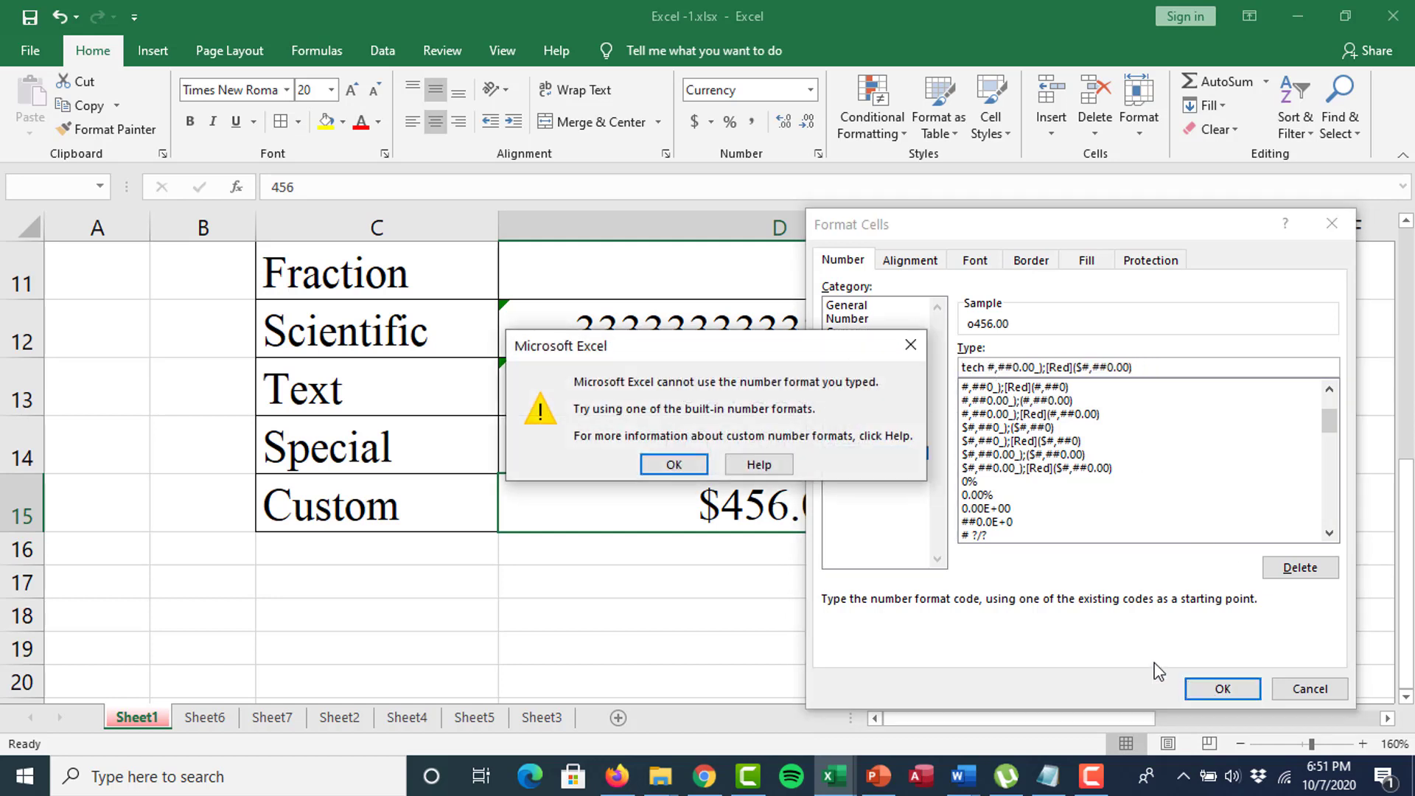
pyautogui.click(670, 464)
# Clear the custom format code, apply the format tech to cell D15, and reselect the cell.
pyautogui.click(1167, 365)
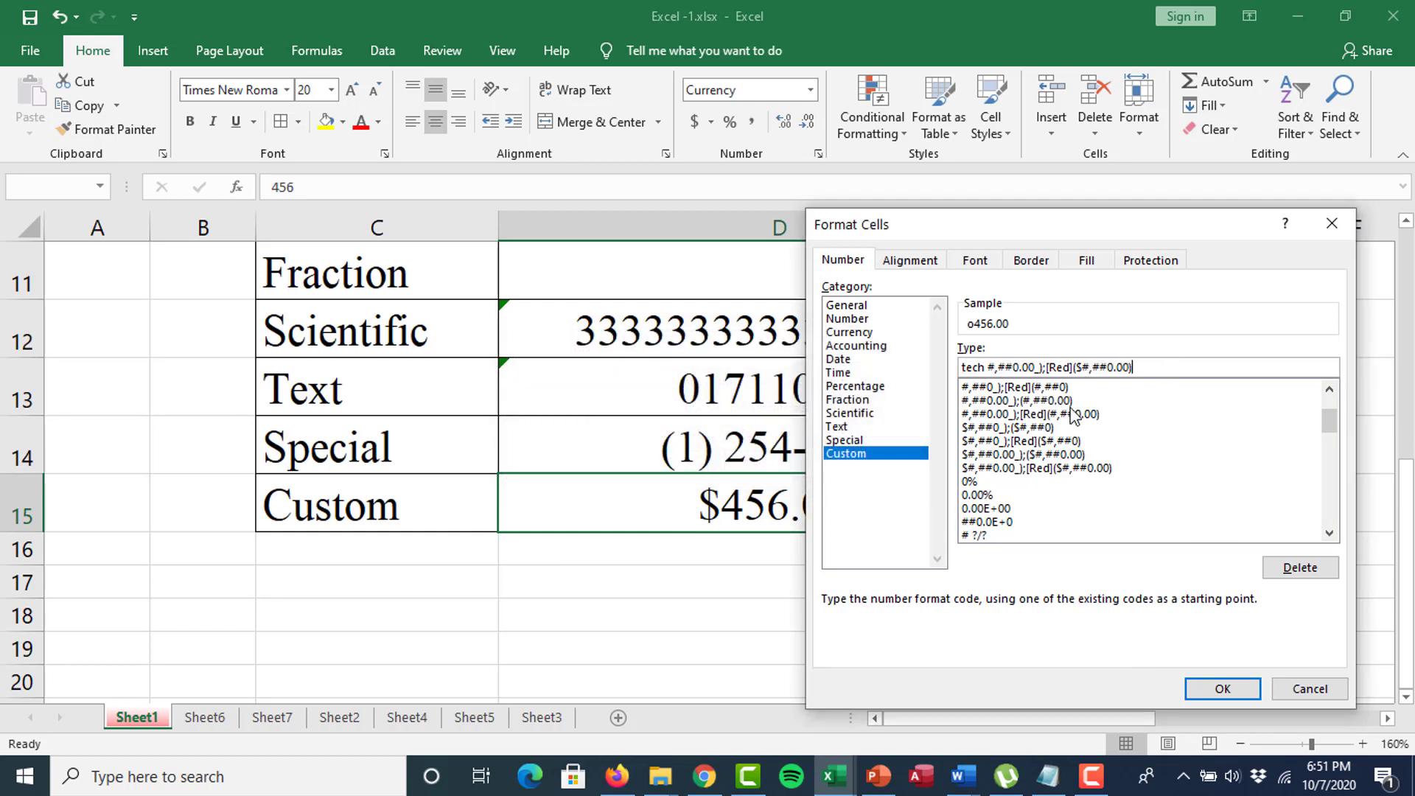
pyautogui.click(1300, 568)
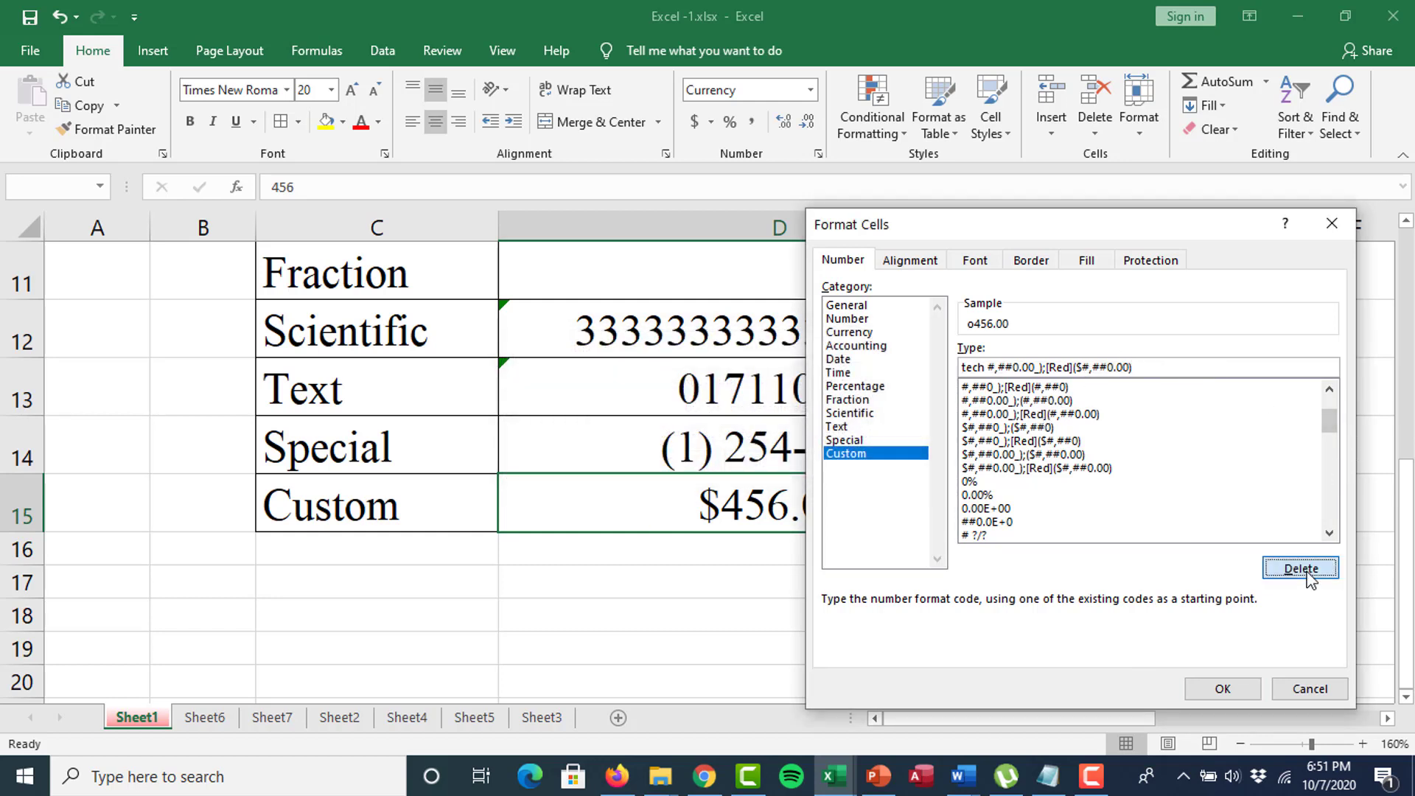
pyautogui.press('BackSpace')
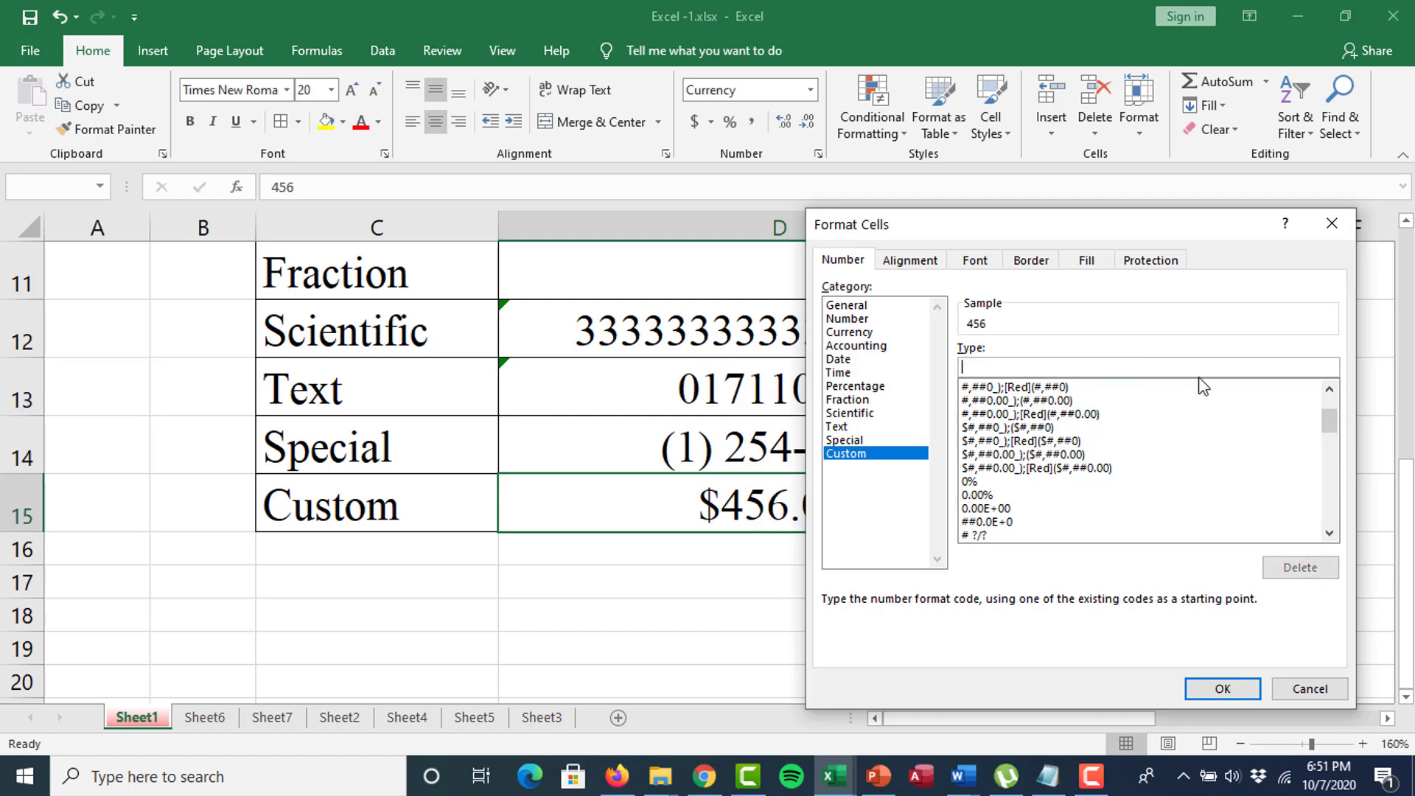
pyautogui.write('tec0')
pyautogui.click(1216, 688)
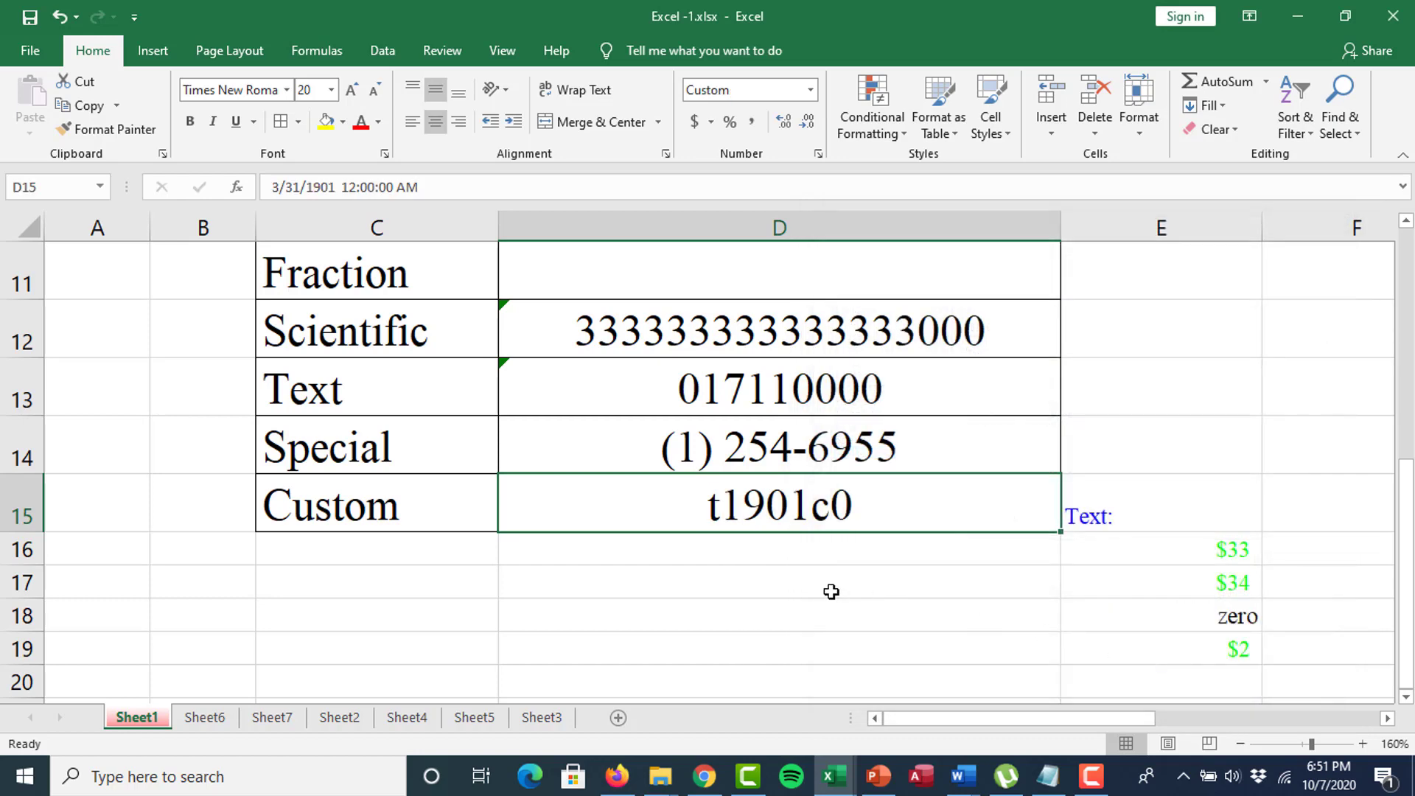
pyautogui.click(824, 586)
pyautogui.click(763, 505)
# Start from the built-in 0 format and try to apply the custom code Tech 0 to cell D15.
pyautogui.click(818, 153)
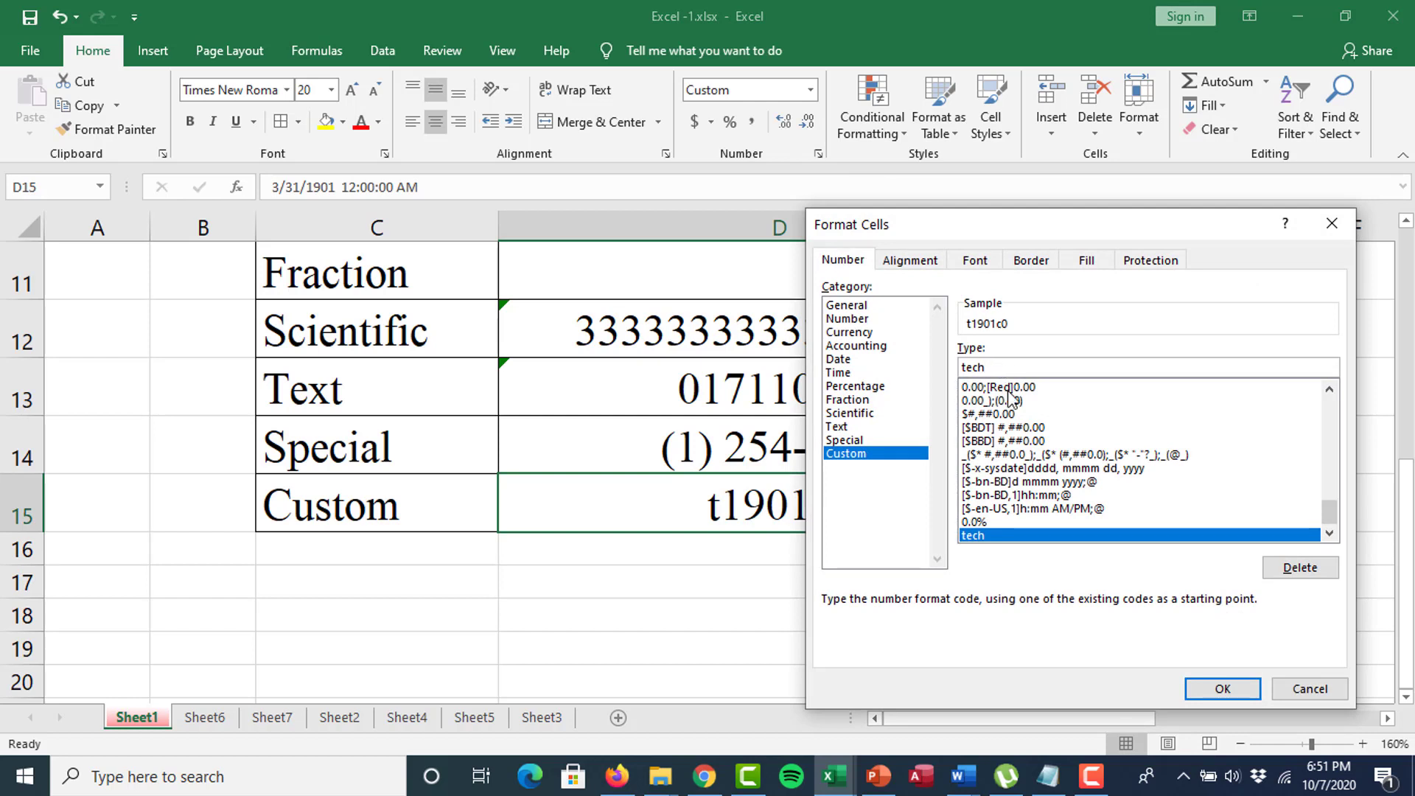
pyautogui.moveTo(1330, 509); pyautogui.dragTo(1323, 464)
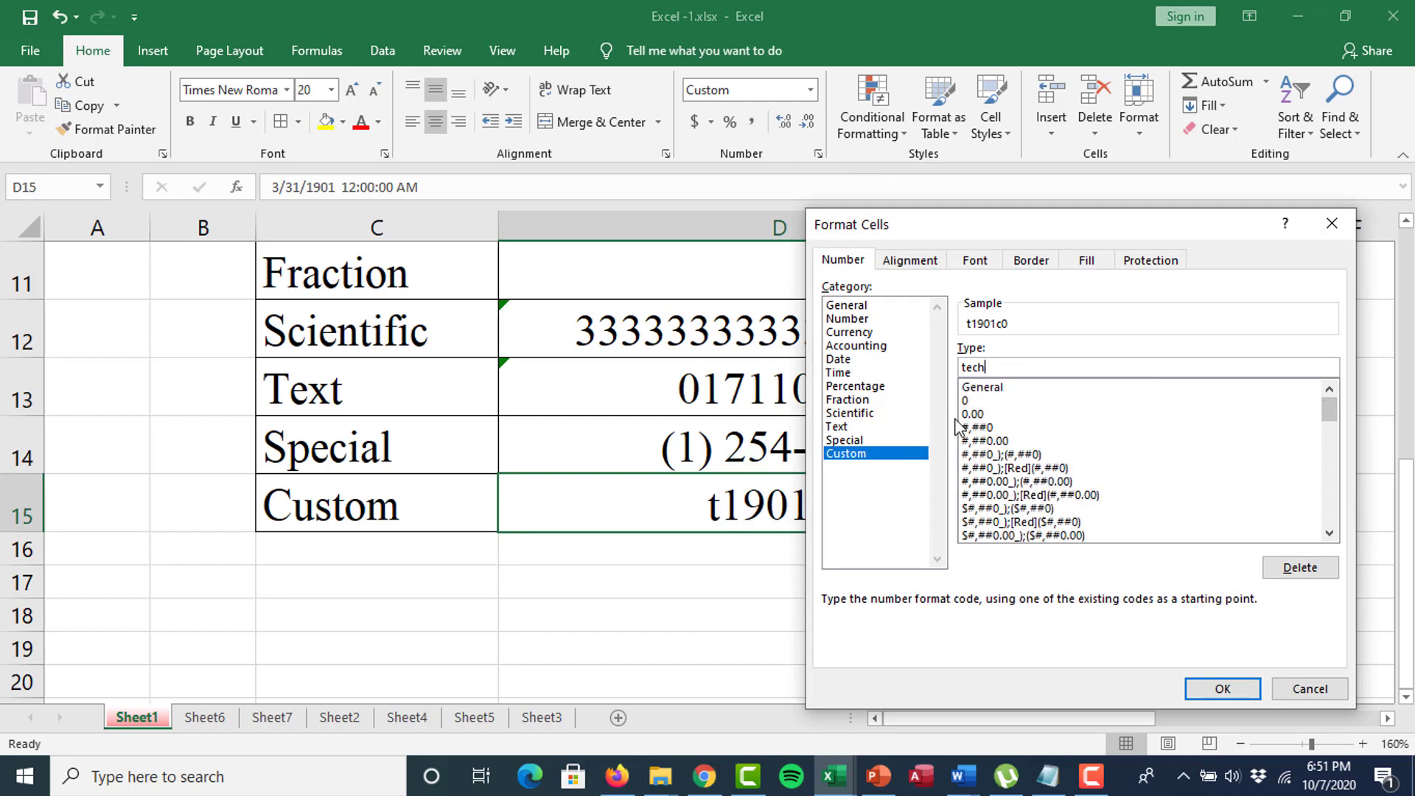
pyautogui.click(972, 403)
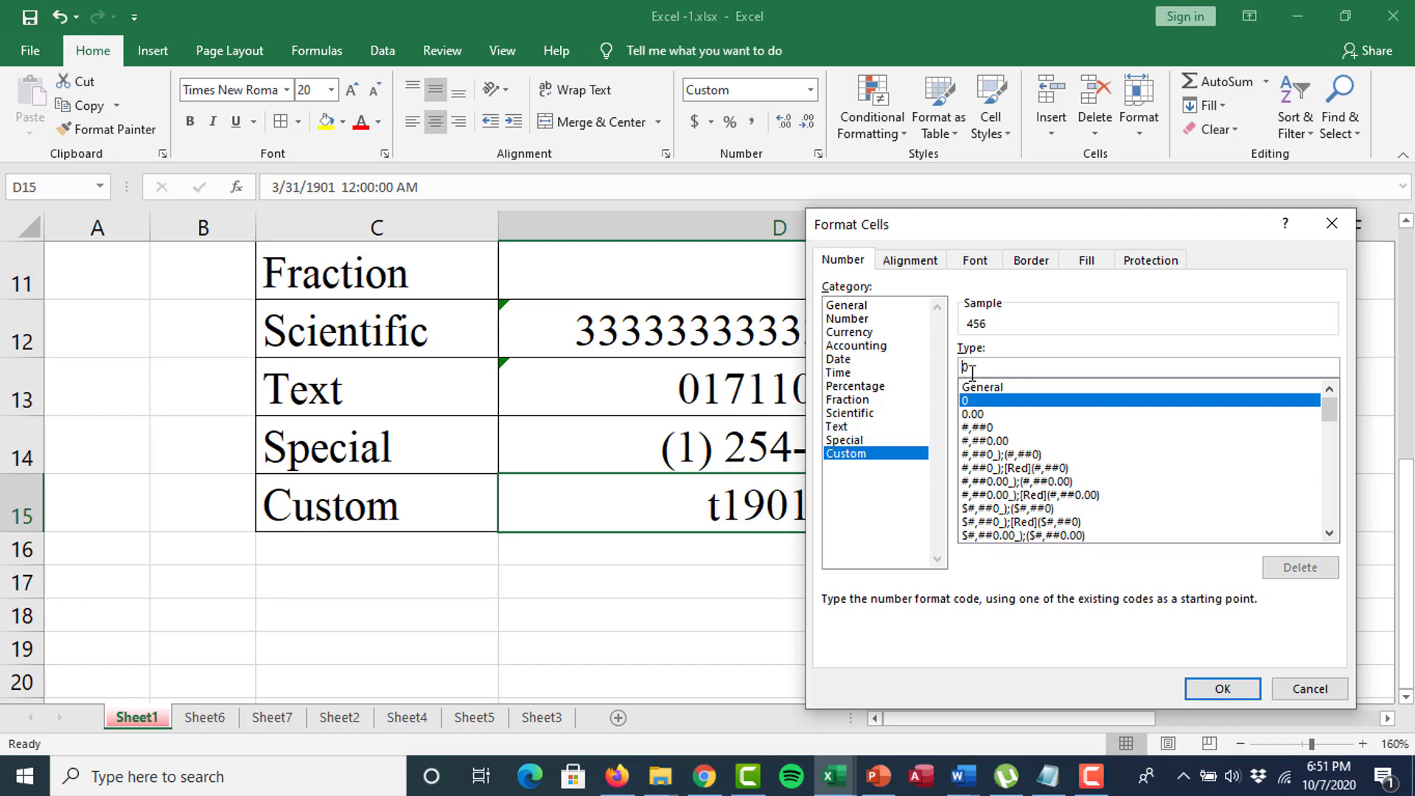
pyautogui.write('Tech')
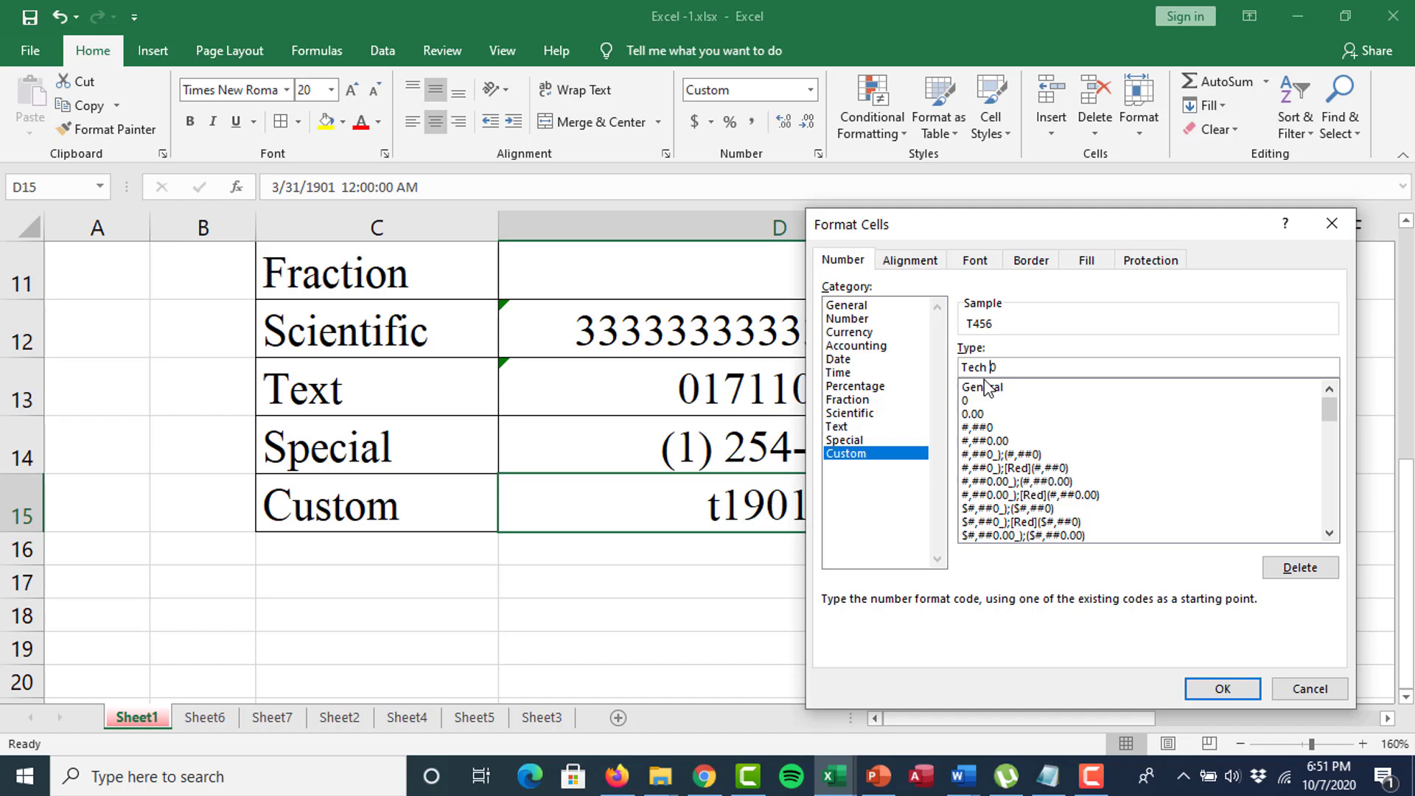
pyautogui.click(1221, 692)
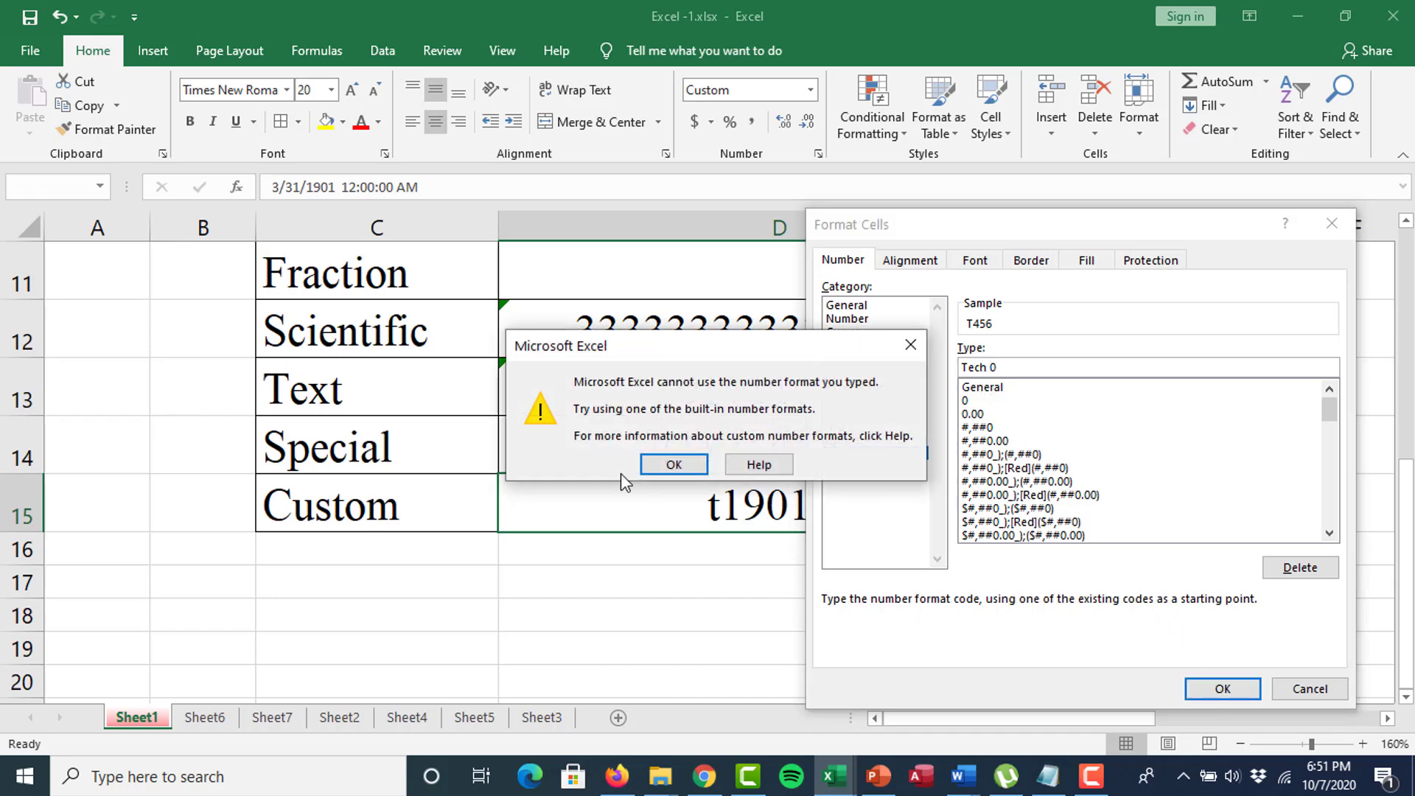
pyautogui.click(673, 466)
# Shorten the custom format code to Tech, apply it to cell D15, and inspect the cell's content.
pyautogui.click(1007, 366)
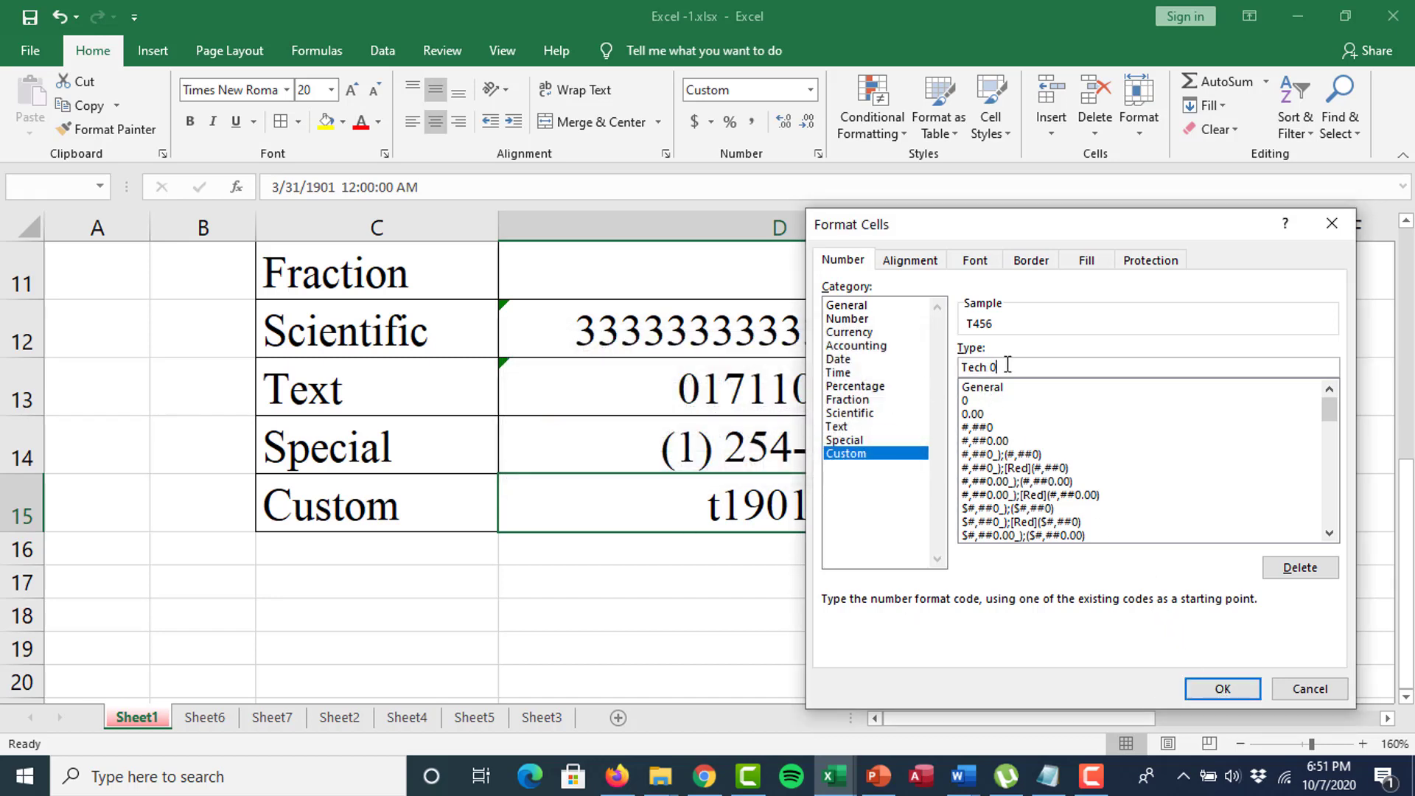
pyautogui.press('BackSpace')
pyautogui.press('BackSpace')
pyautogui.click(1219, 687)
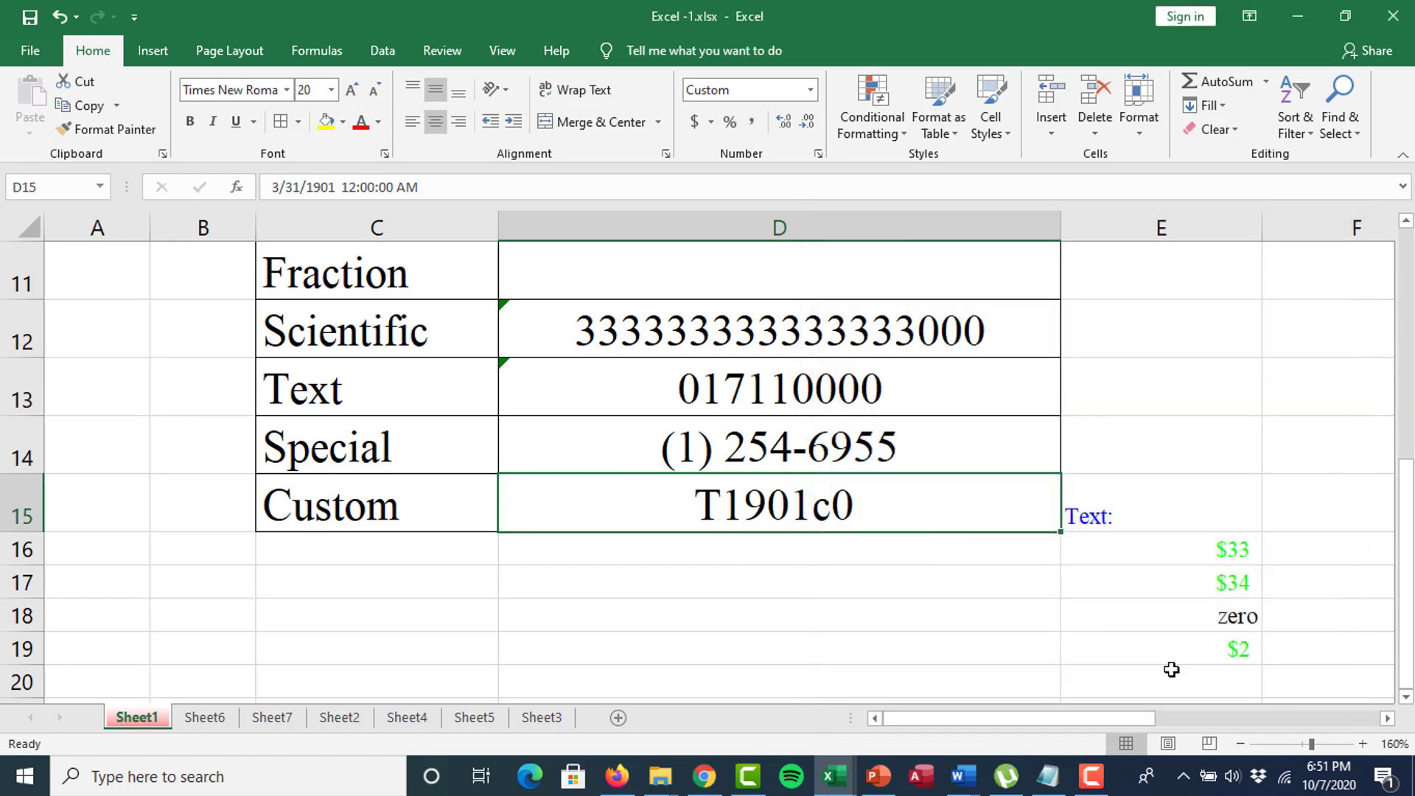
pyautogui.click(863, 577)
pyautogui.doubleClick(842, 507)
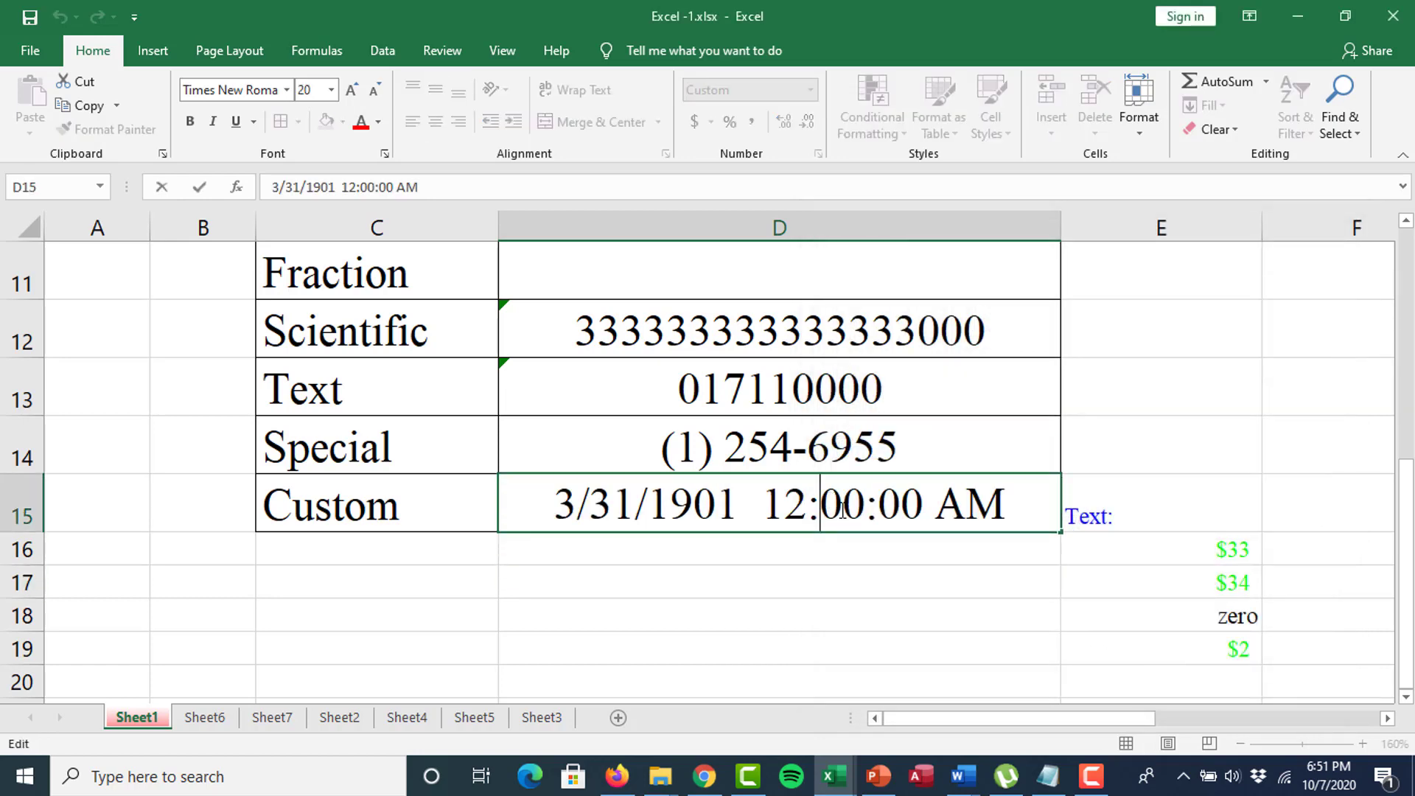
pyautogui.press('Escape')
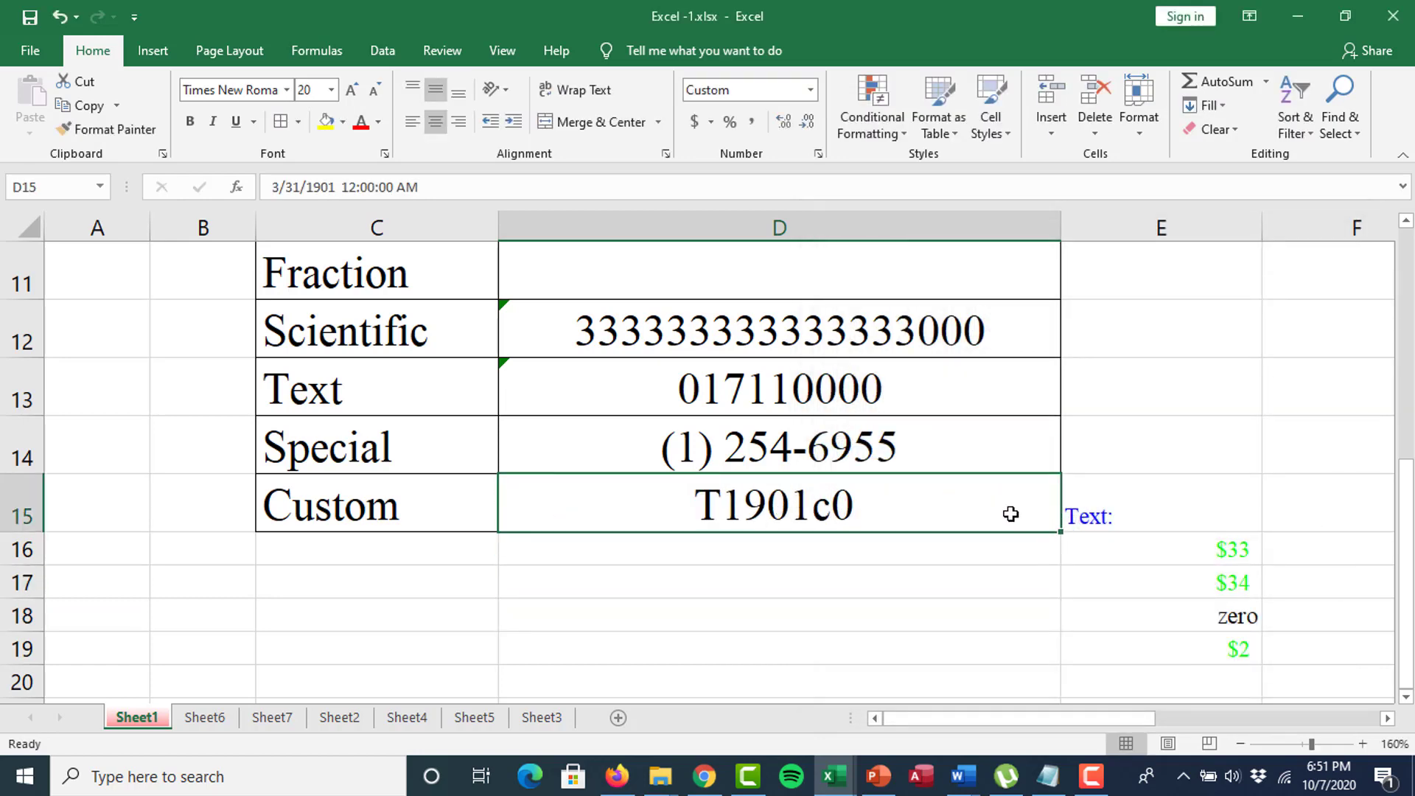
# Set the number format of cell D15 back to General and reselect the cell.
pyautogui.rightClick(1010, 514)
pyautogui.click(1079, 430)
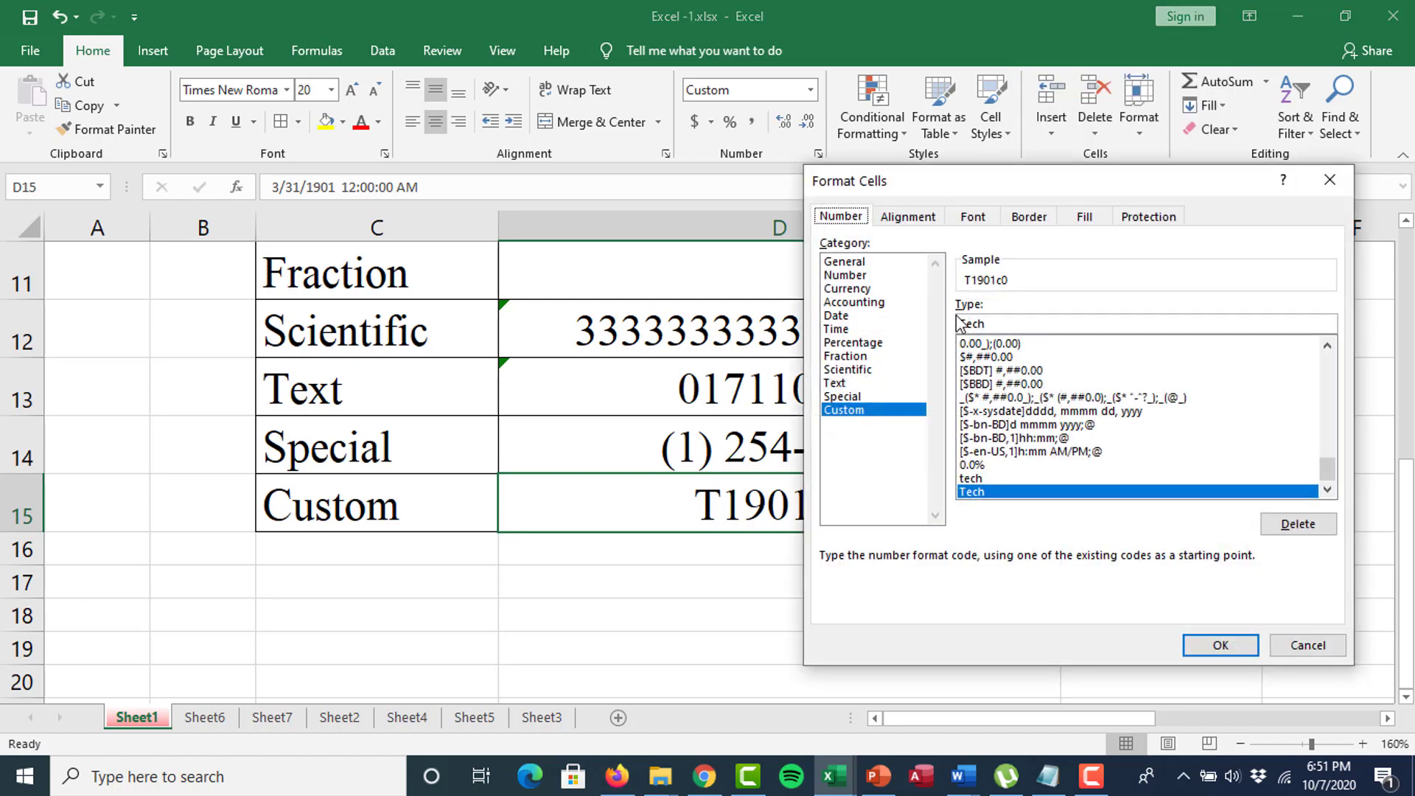
pyautogui.click(876, 261)
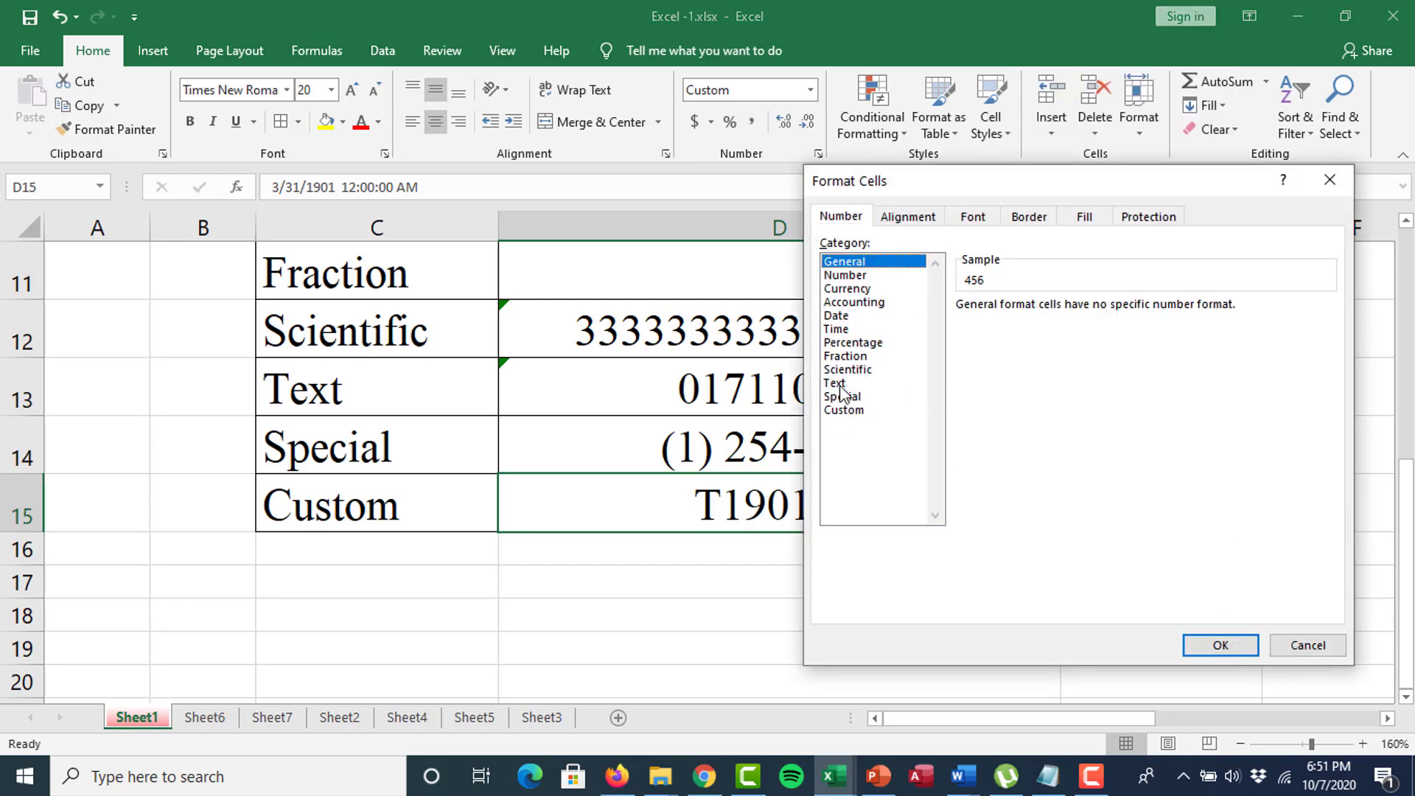
pyautogui.click(1201, 647)
pyautogui.click(831, 621)
pyautogui.click(805, 495)
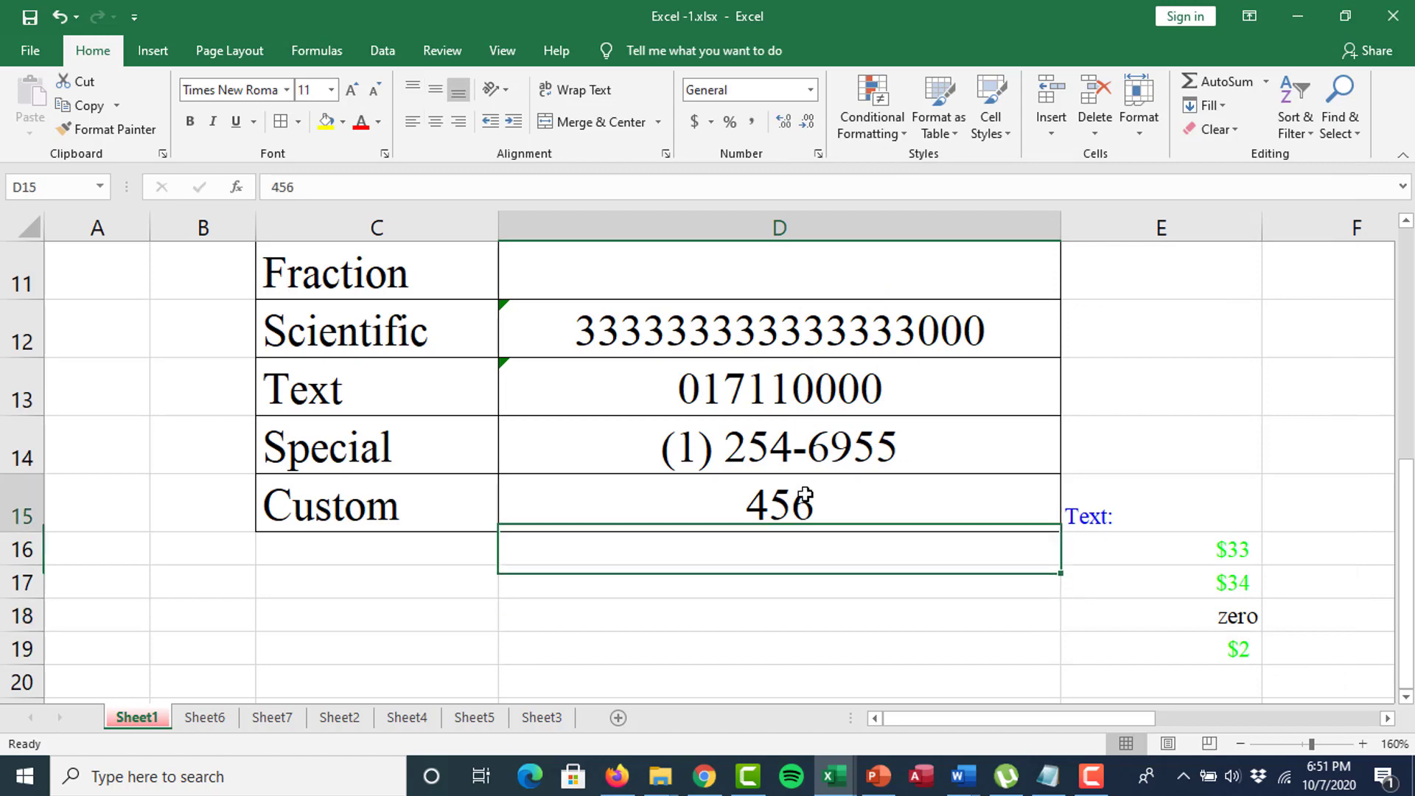
# Clear the contents of cell D15 and apply the existing custom format tech to it.
pyautogui.press('Delete')
pyautogui.rightClick(805, 495)
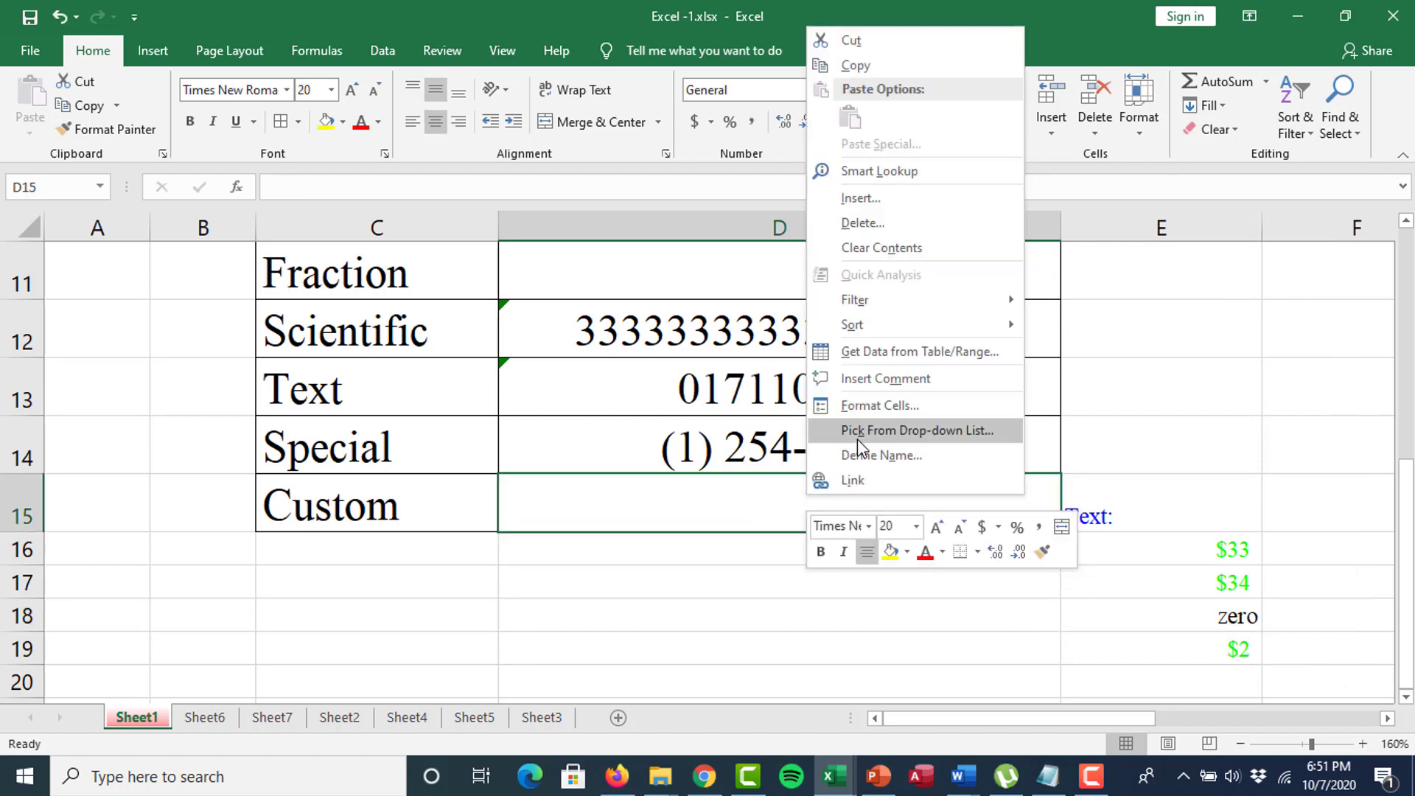
pyautogui.click(878, 405)
pyautogui.click(652, 388)
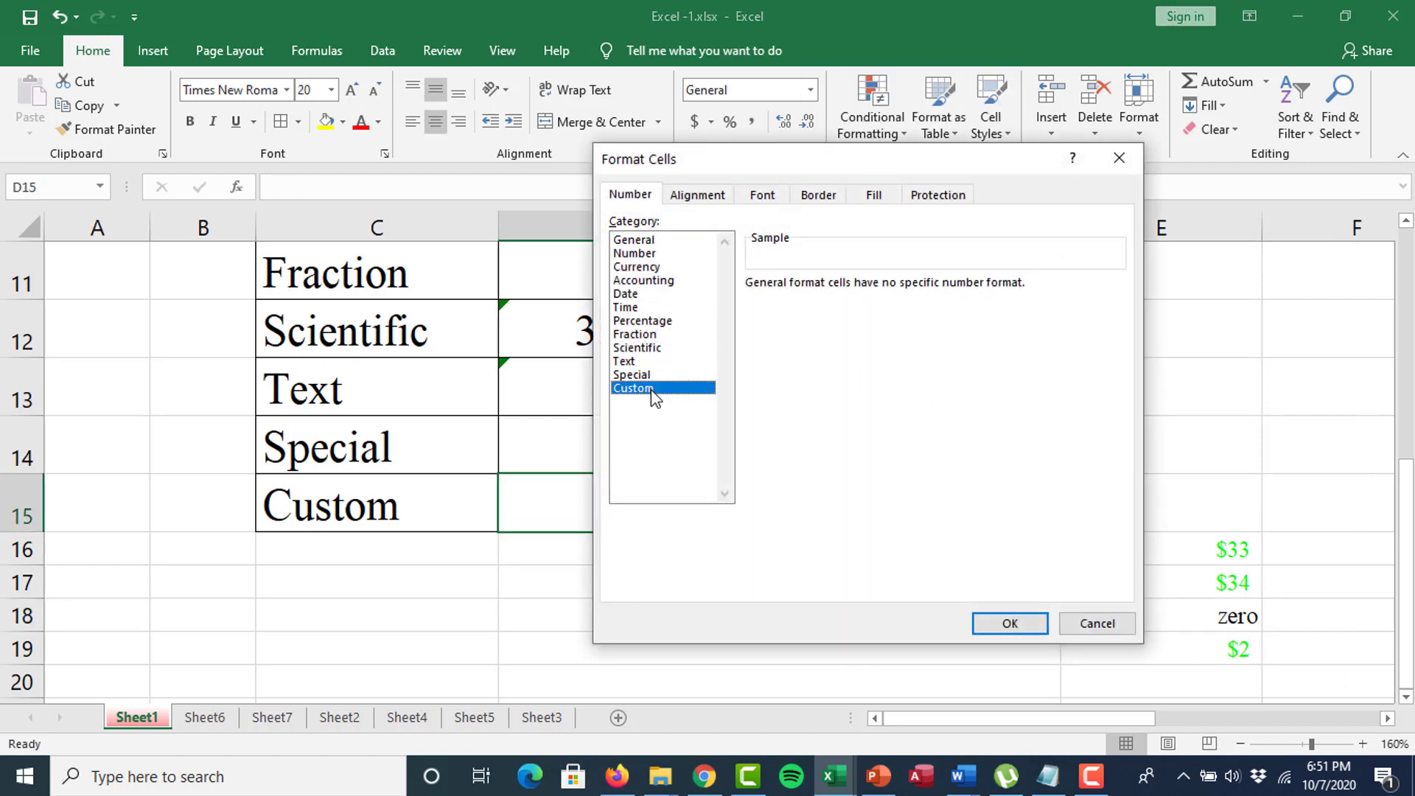
pyautogui.moveTo(1116, 353); pyautogui.dragTo(1117, 474)
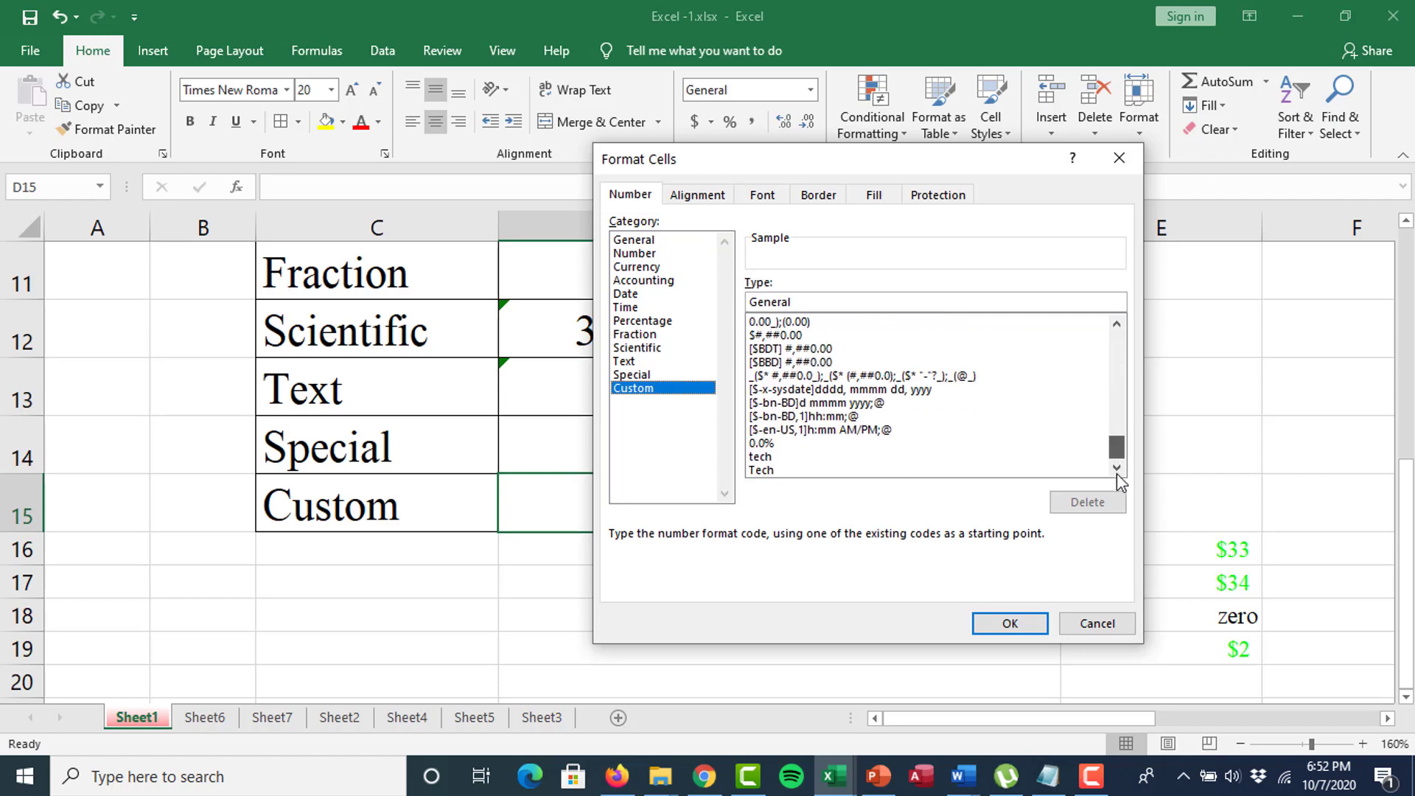
pyautogui.click(763, 457)
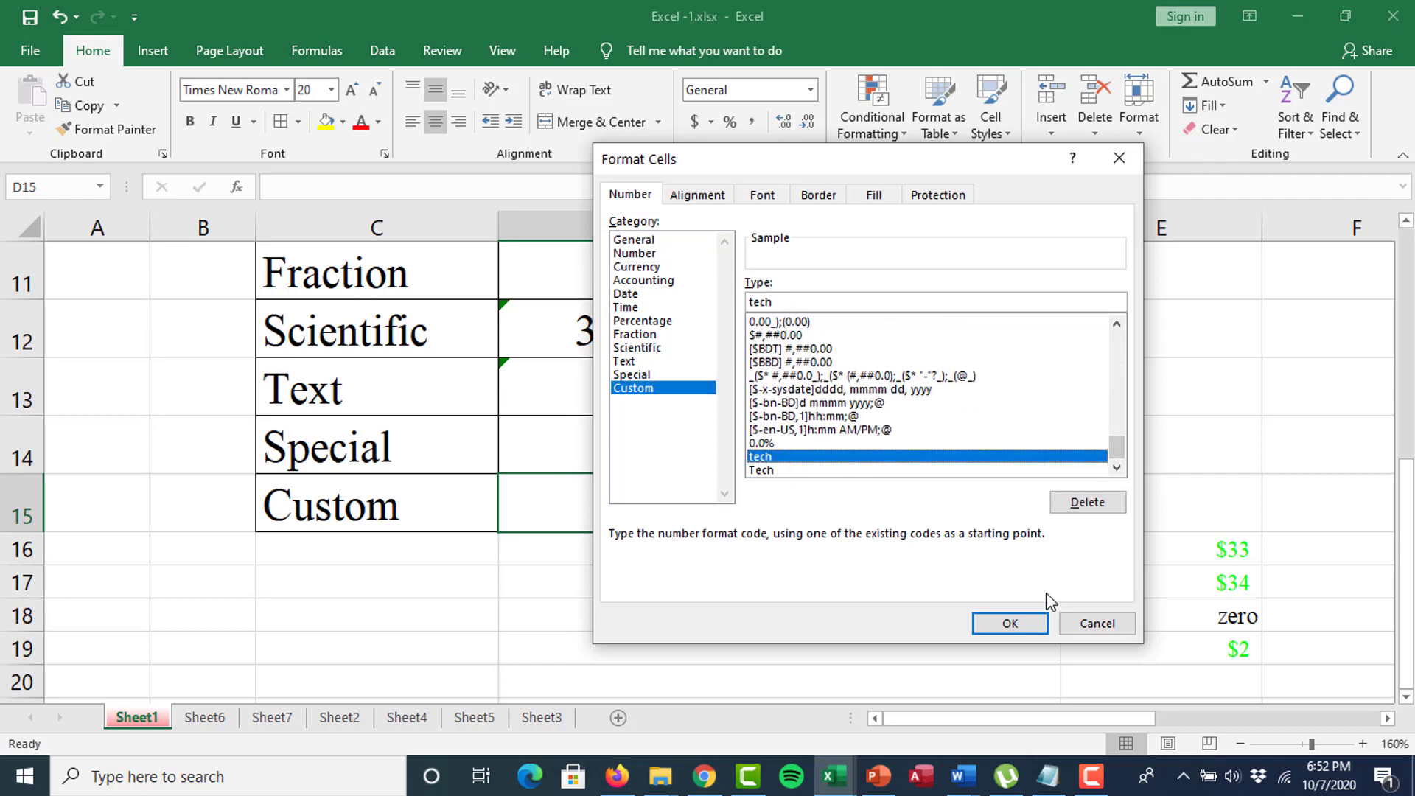
pyautogui.click(1011, 623)
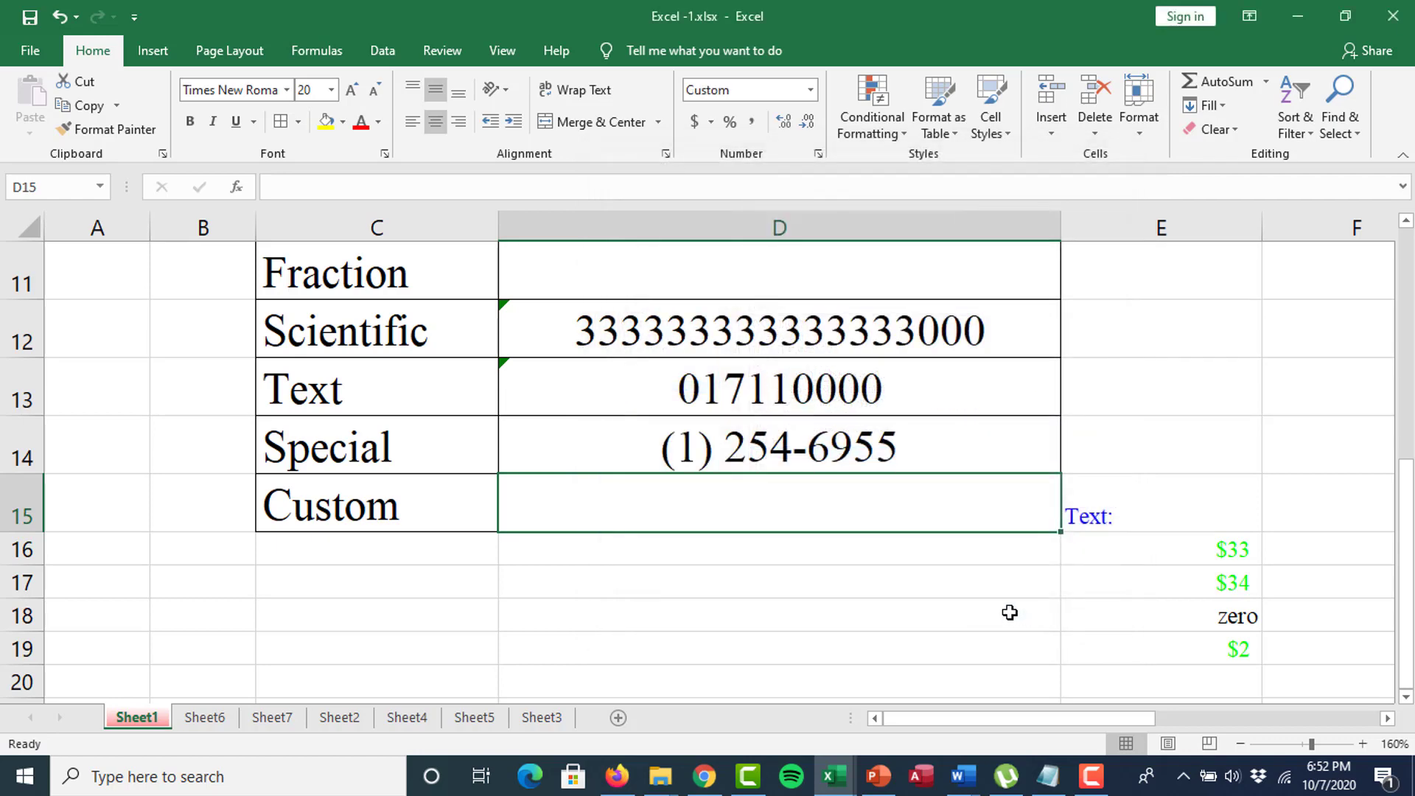
# Test the tech format by entering 45 in cell D15, and clear the cell after inspecting it.
pyautogui.write('45')
pyautogui.press('Return')
pyautogui.click(823, 521)
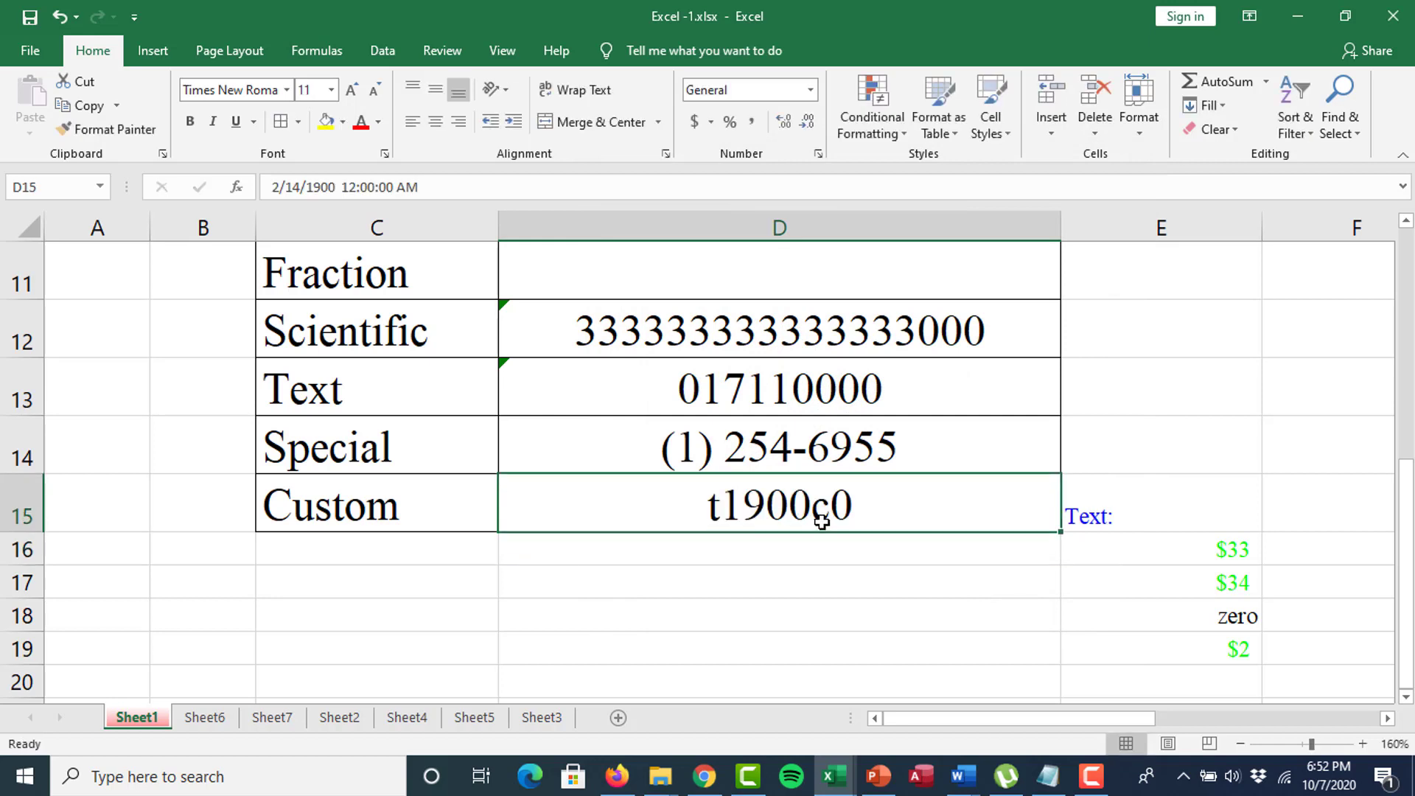
pyautogui.doubleClick(823, 521)
pyautogui.press('Return')
pyautogui.click(790, 523)
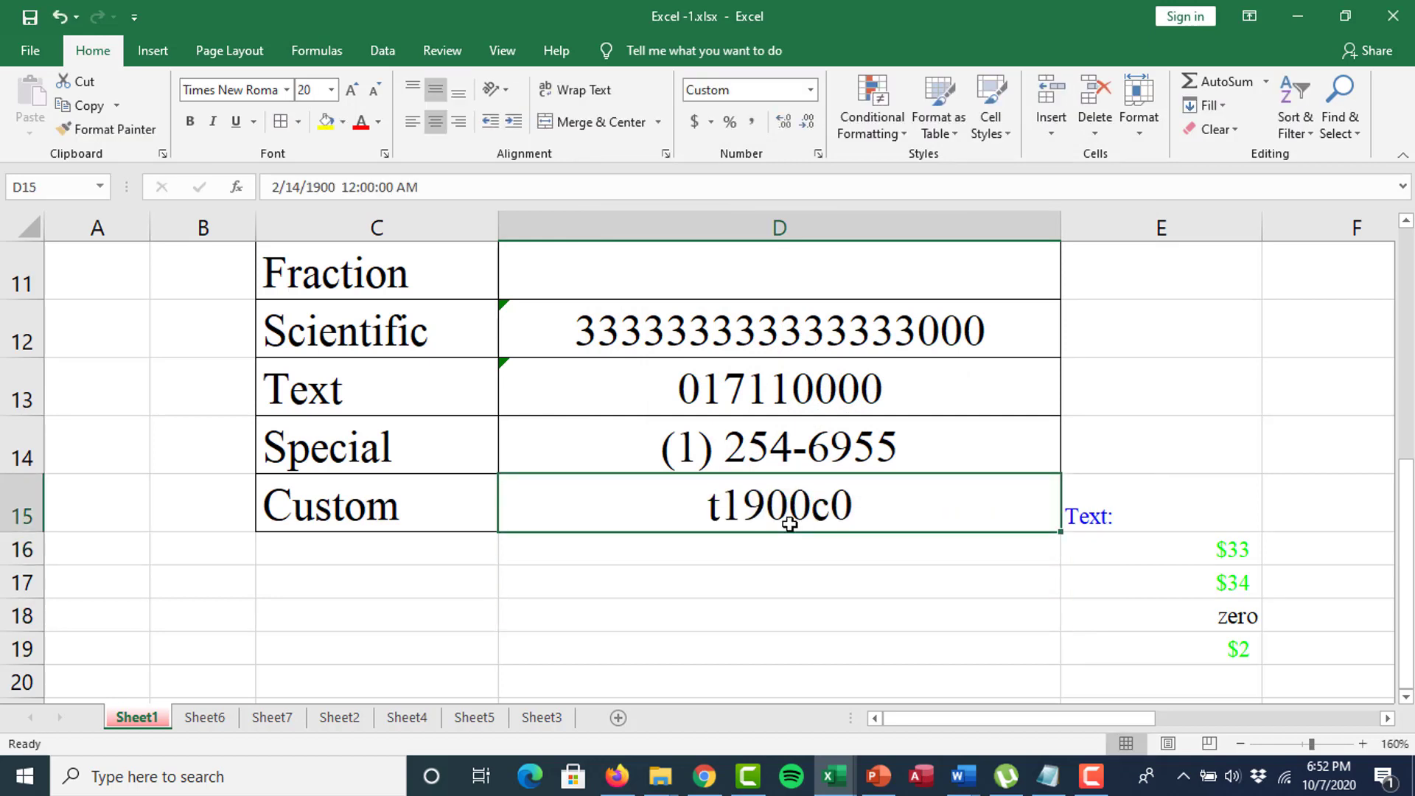
pyautogui.press('Delete')
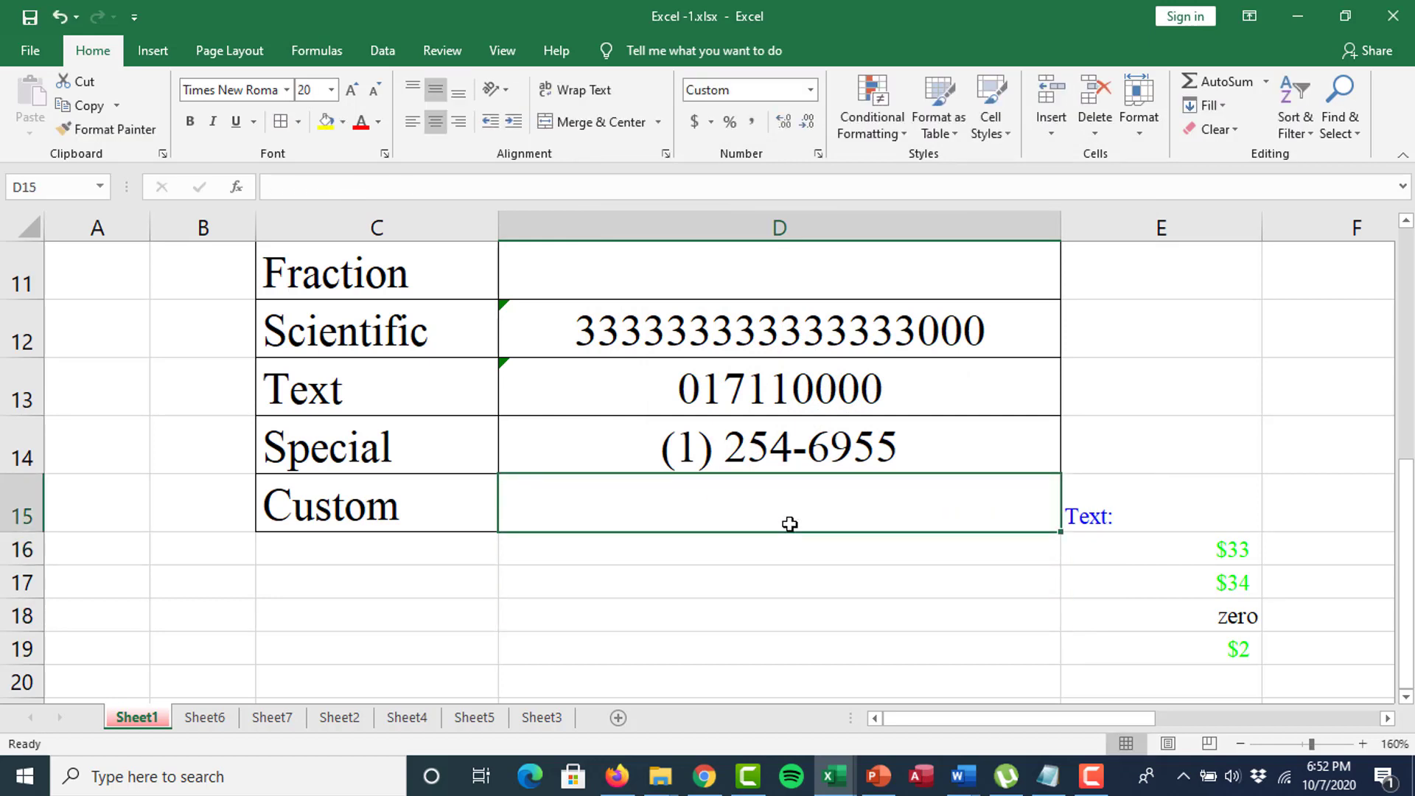
# Apply the existing custom format [Green] $#,##0_);[Red]$(#,##0);"zero";[Blue]"Text:" to cell D15.
pyautogui.click(818, 153)
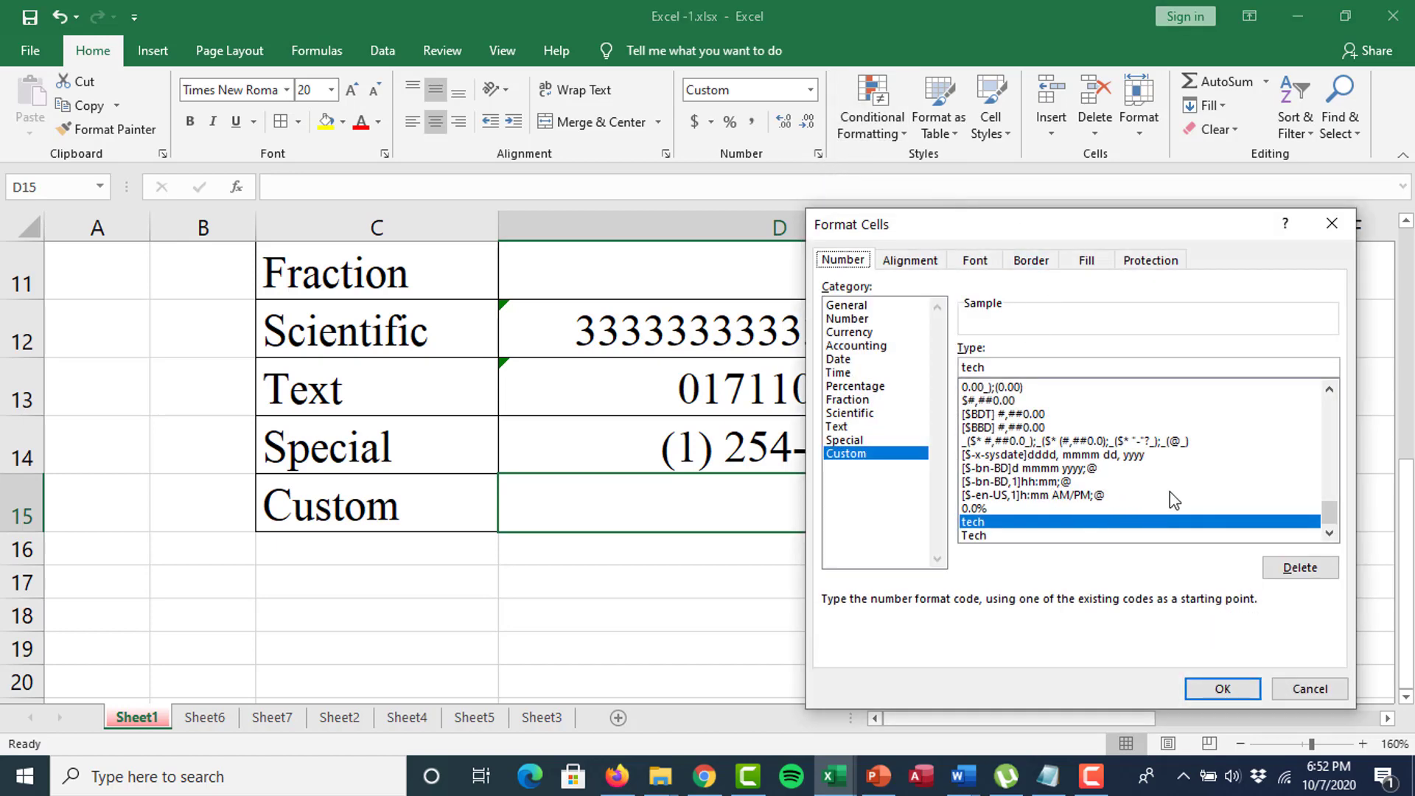
pyautogui.click(1329, 391)
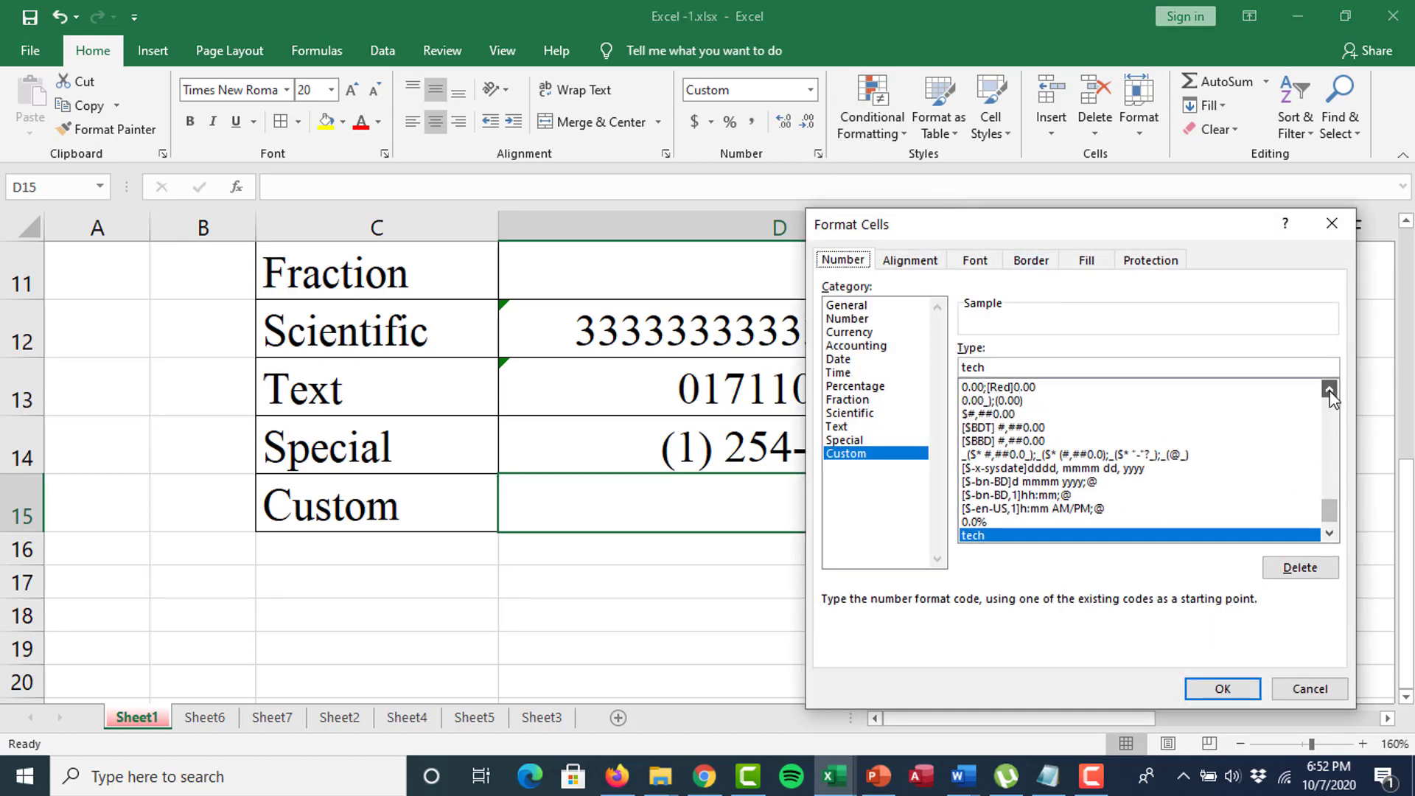
pyautogui.click(1329, 390)
pyautogui.click(1329, 391)
pyautogui.click(1329, 391)
pyautogui.click(1329, 391)
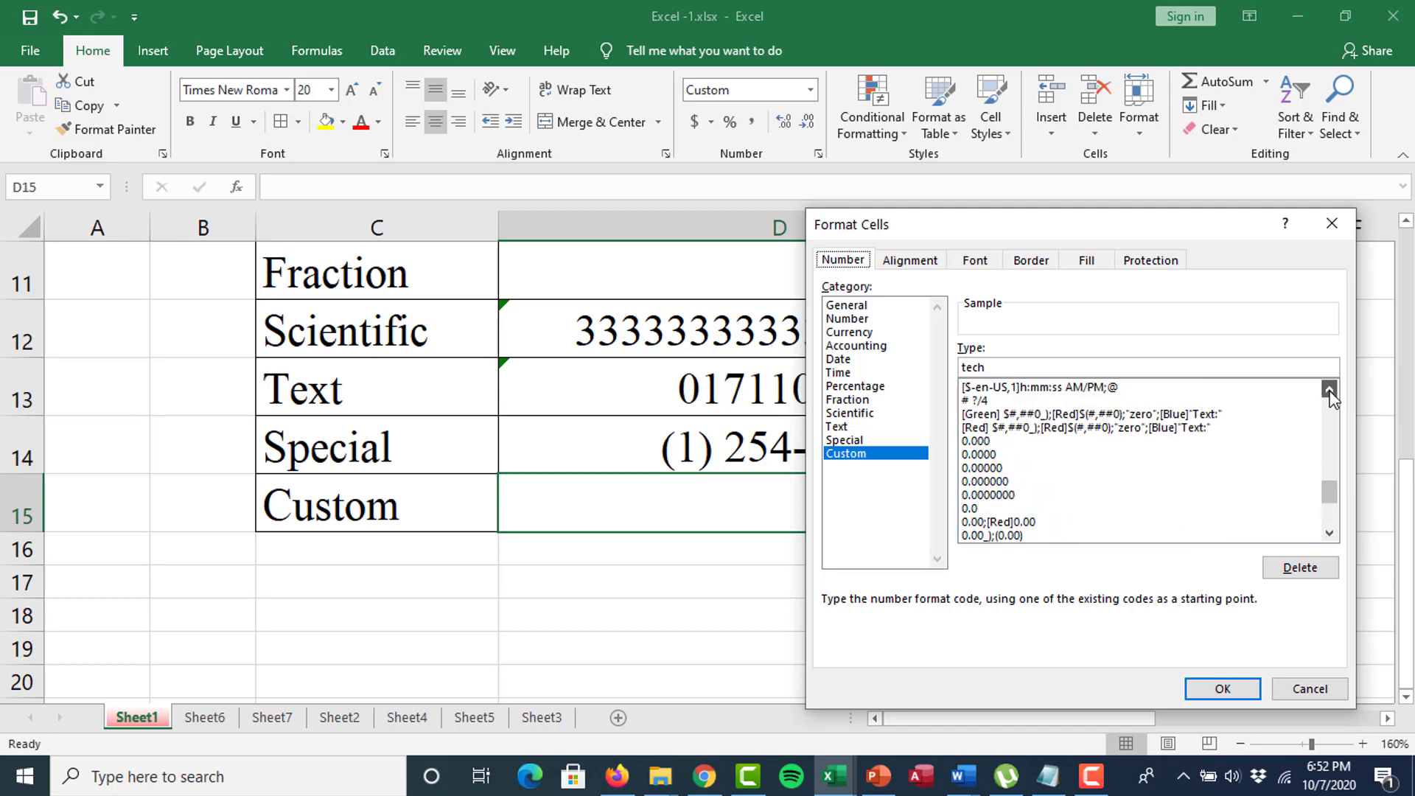
pyautogui.click(1329, 390)
pyautogui.click(1329, 391)
pyautogui.click(1329, 390)
pyautogui.click(1035, 454)
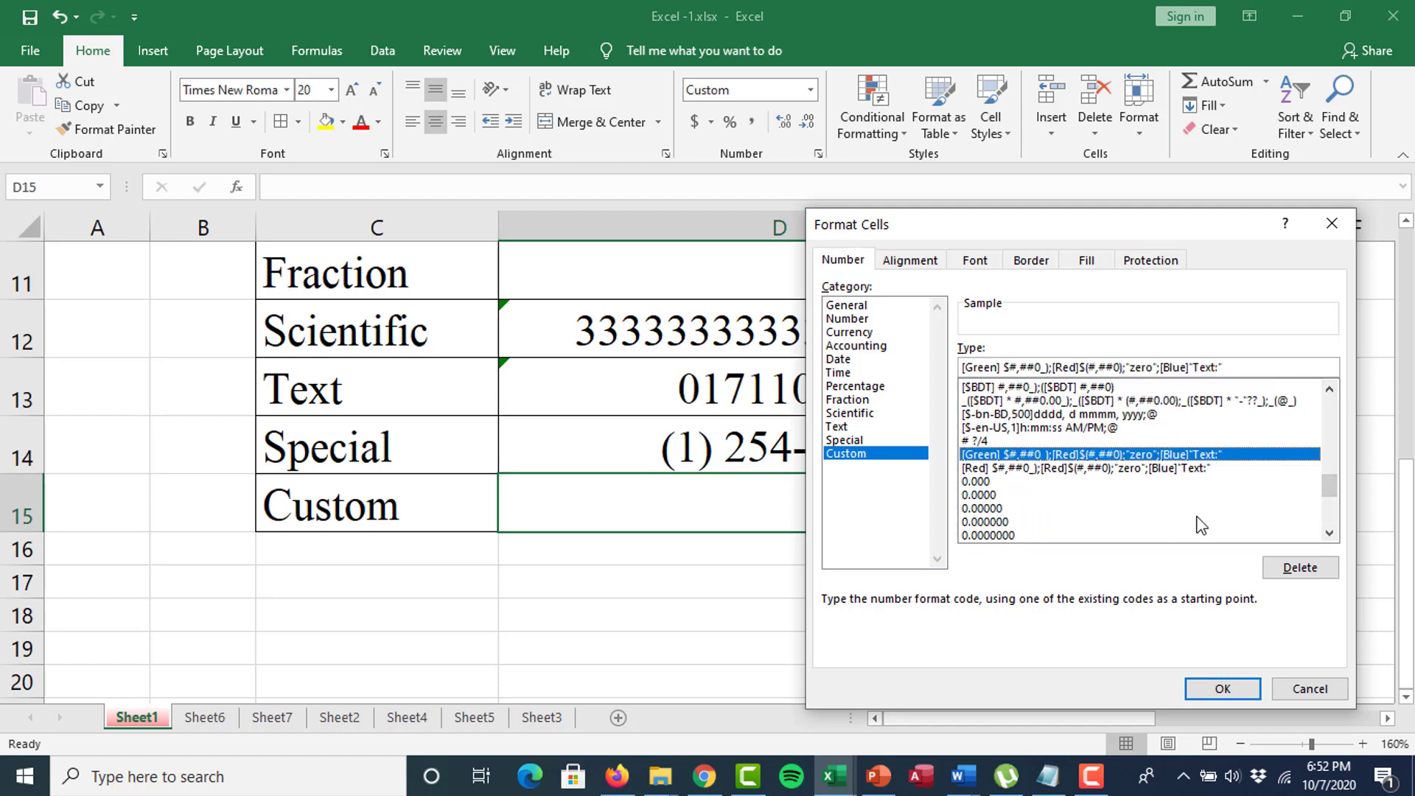
pyautogui.click(1223, 689)
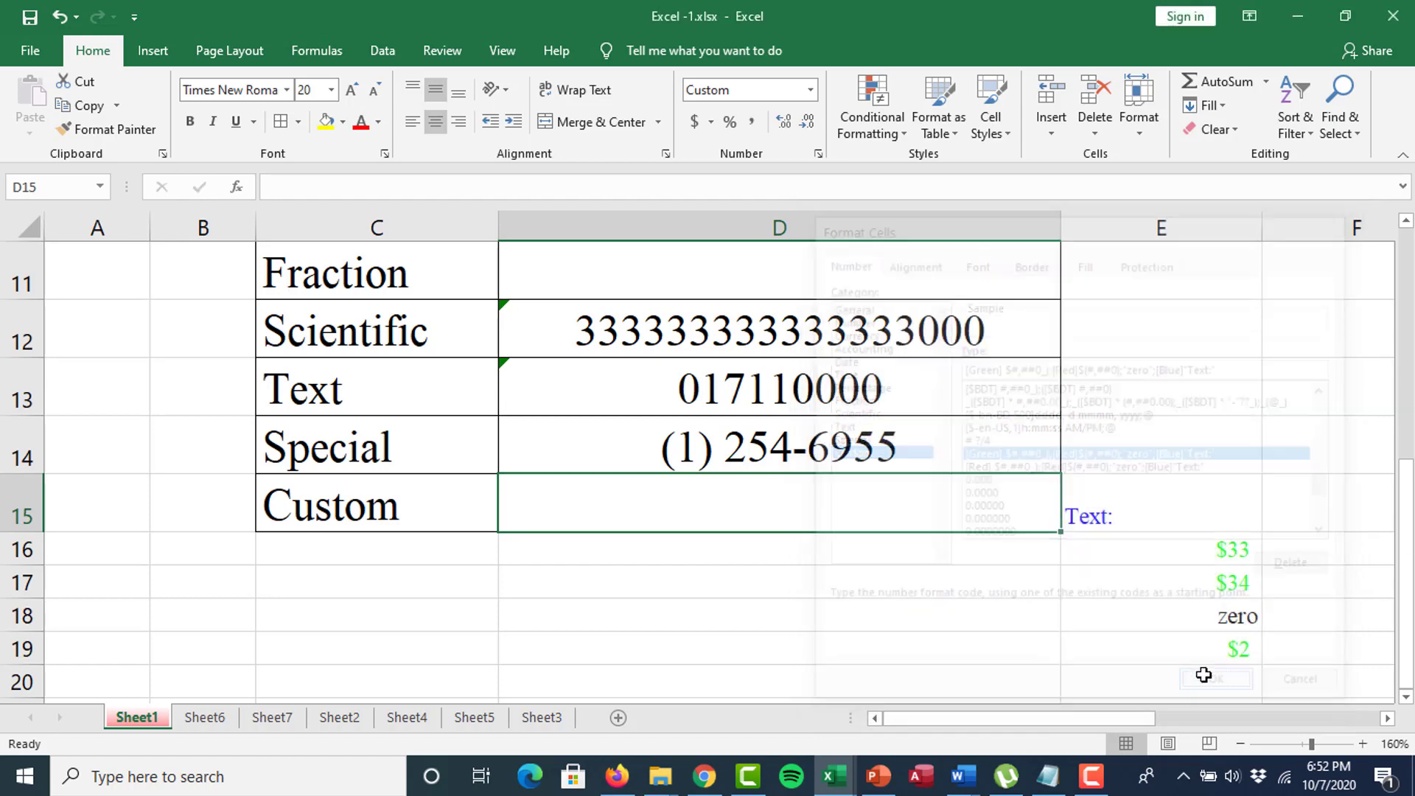
# Test the green custom format by entering 45, text and 44 in turn in cell D15.
pyautogui.write('45')
pyautogui.press('Return')
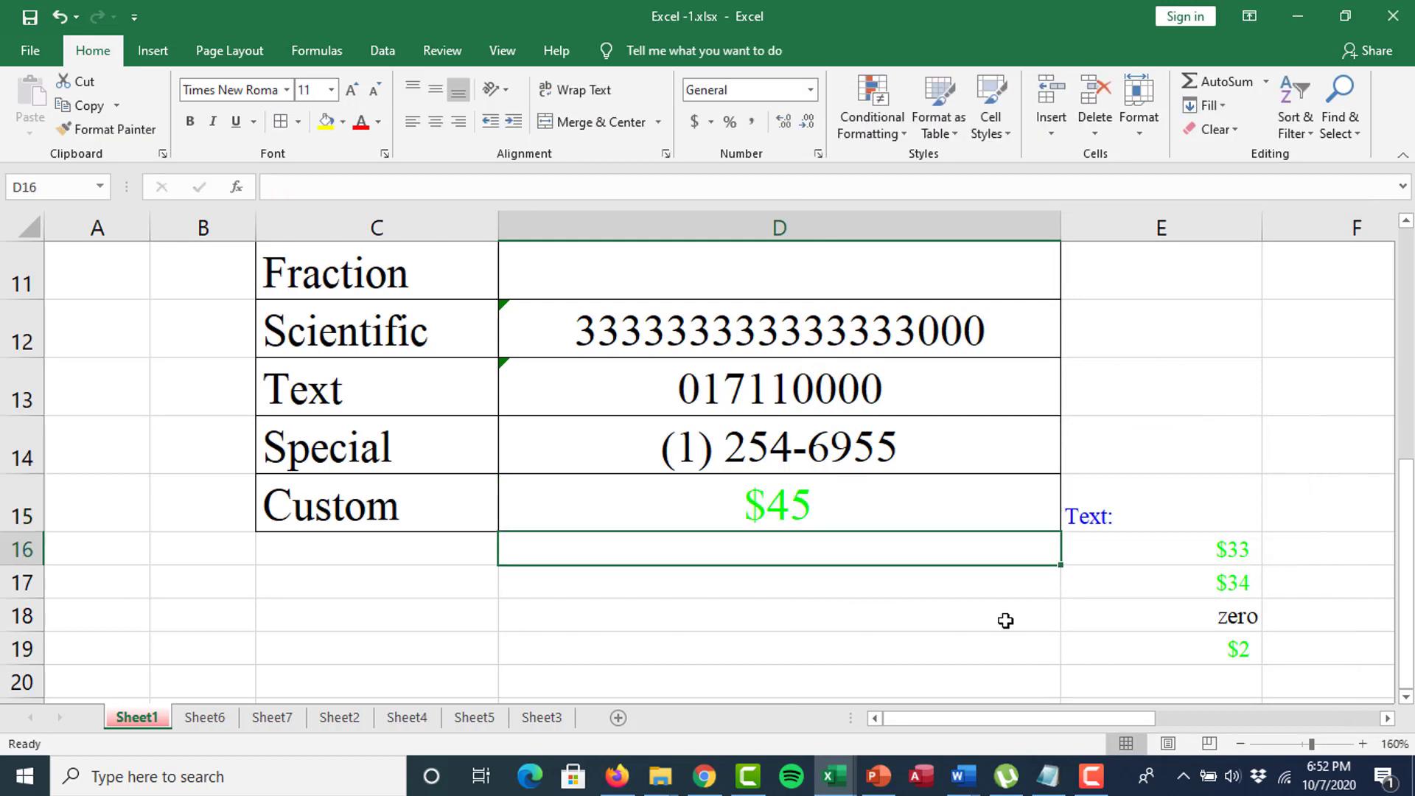
pyautogui.click(826, 515)
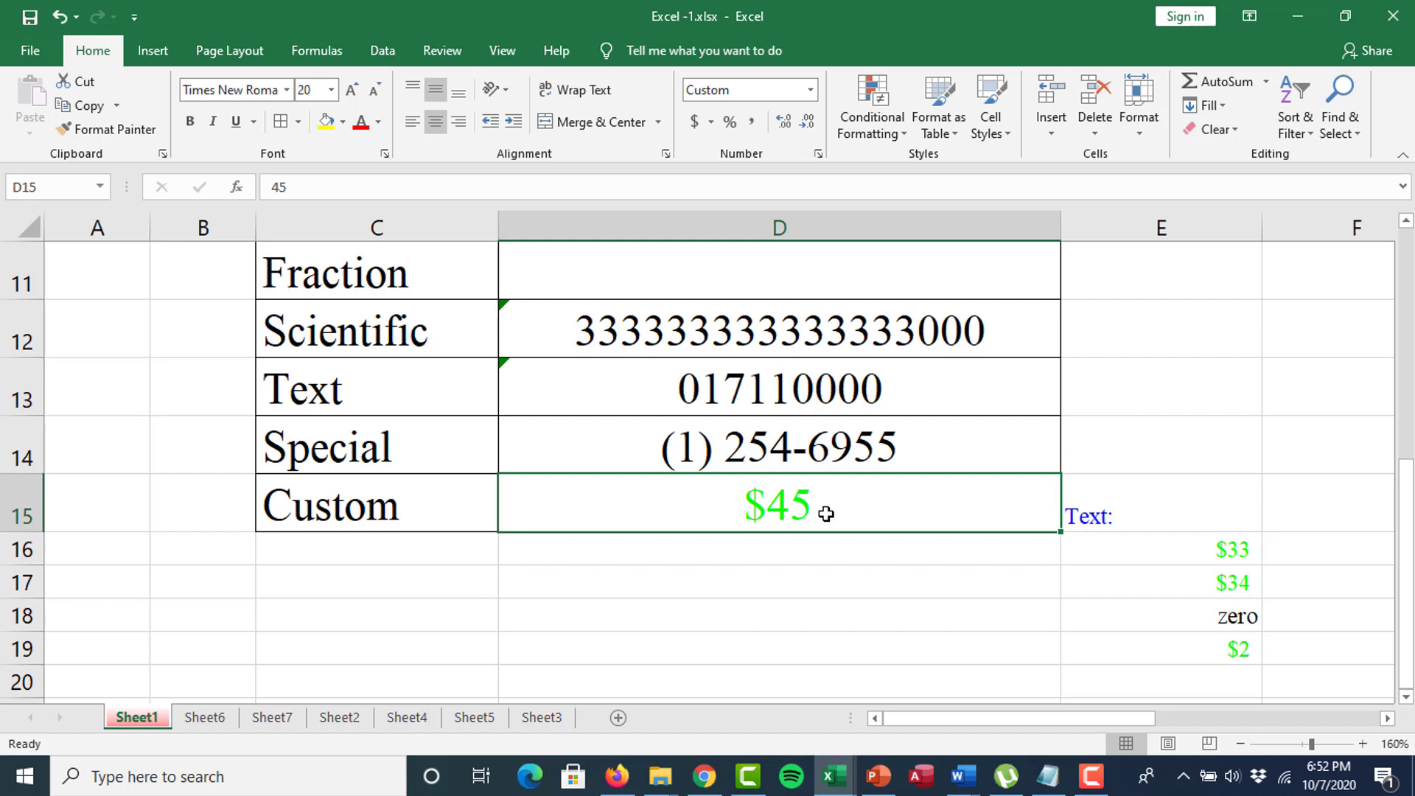
pyautogui.write('text')
pyautogui.press('Return')
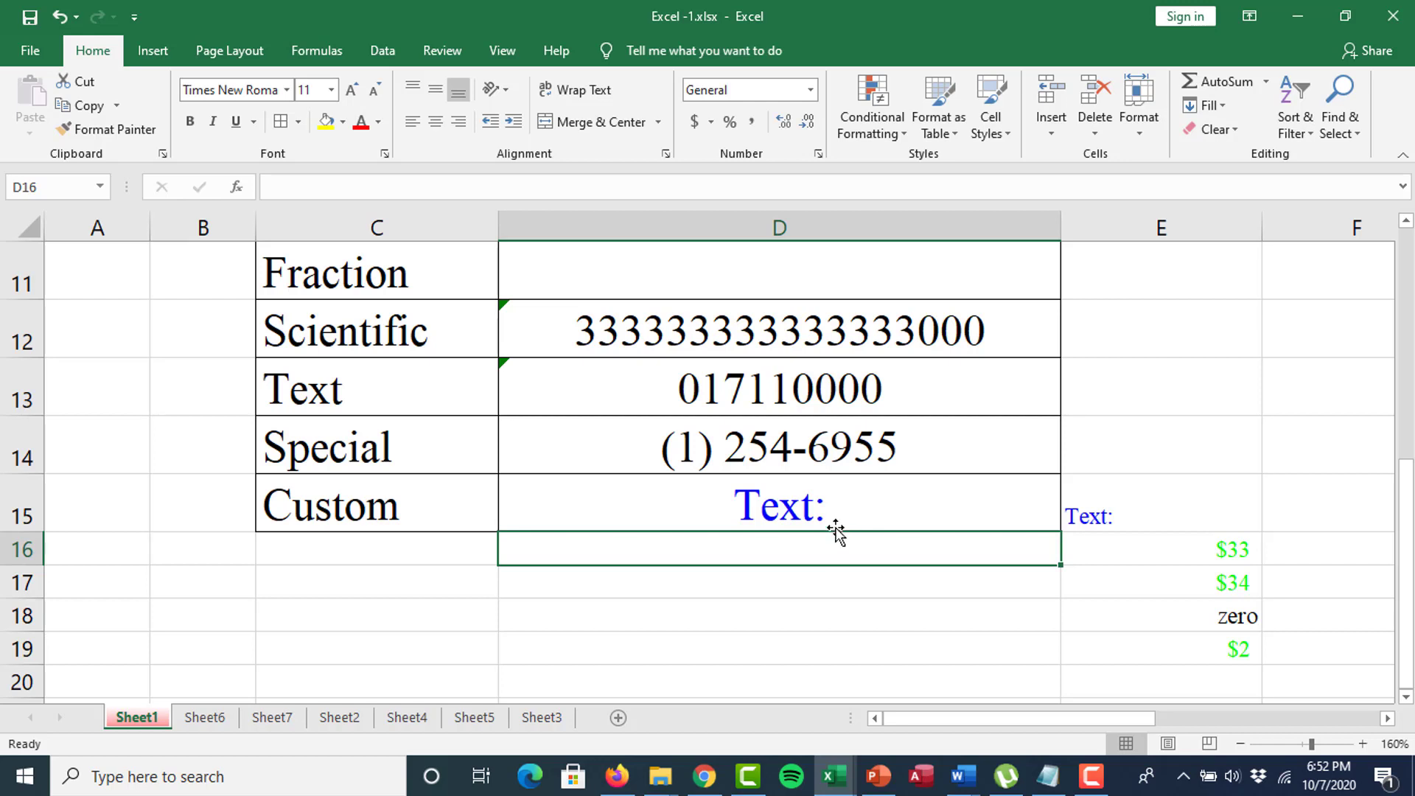
pyautogui.click(836, 500)
pyautogui.write('44')
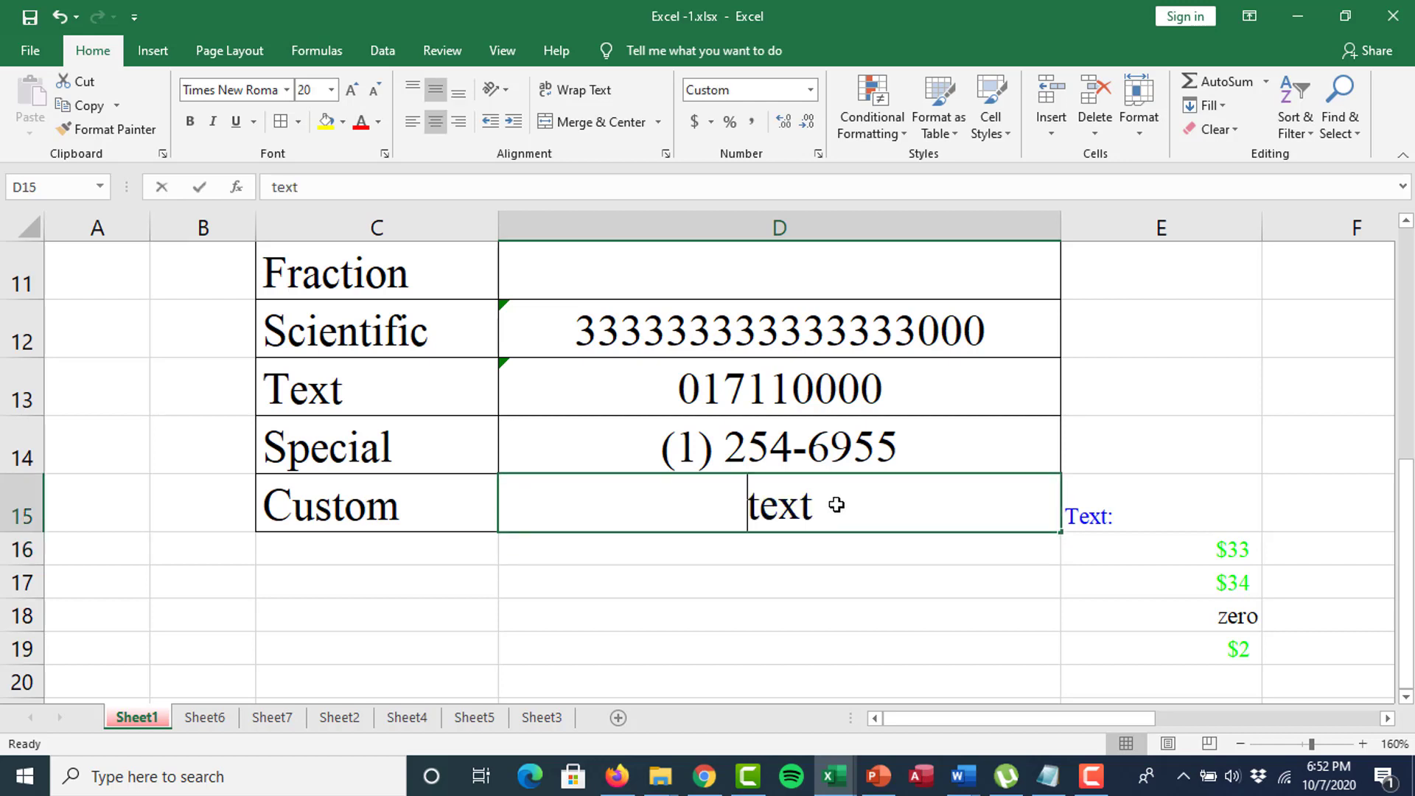
pyautogui.click(843, 589)
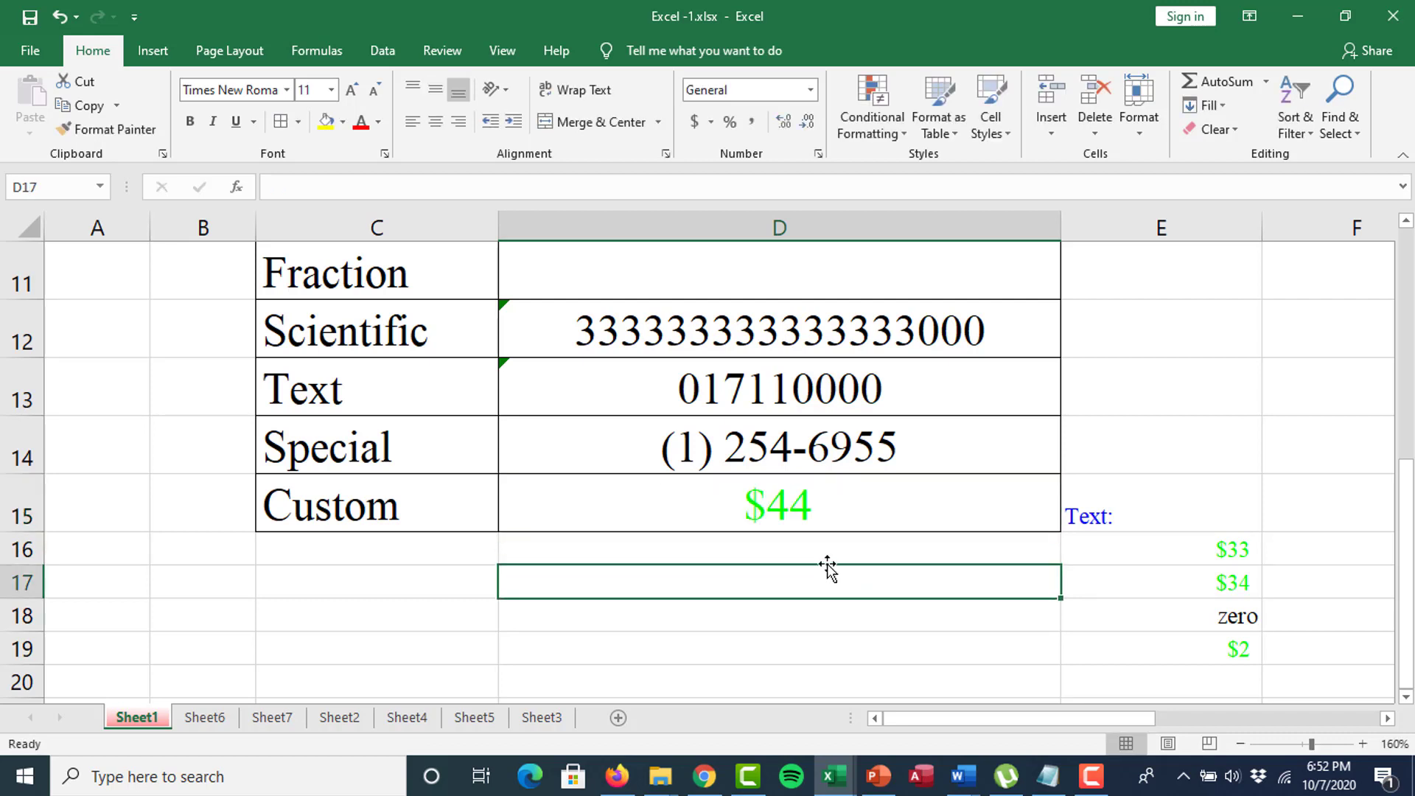
pyautogui.click(823, 522)
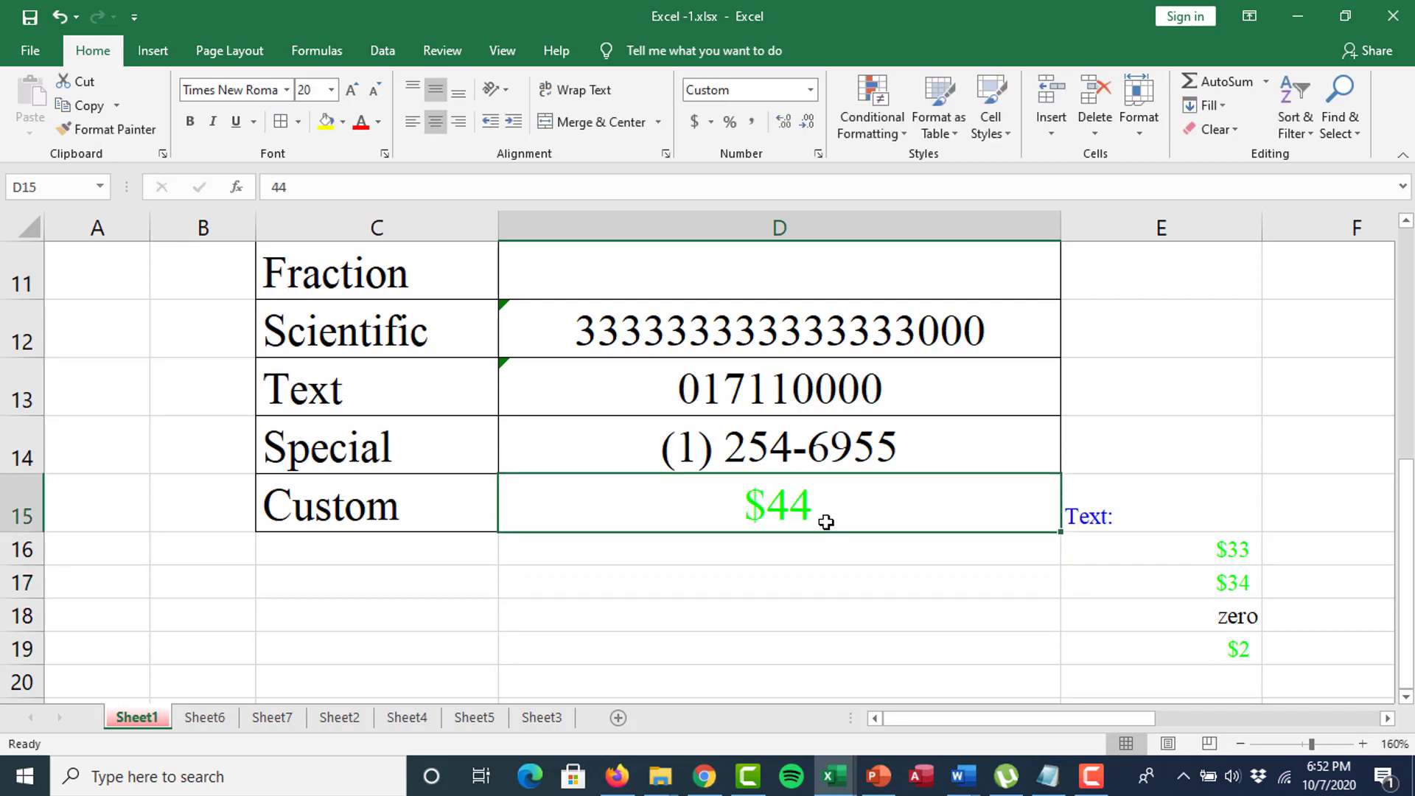
# Add a hyphen to the text section of D15's custom format so it reads [Blue]"Text:-".
pyautogui.click(818, 153)
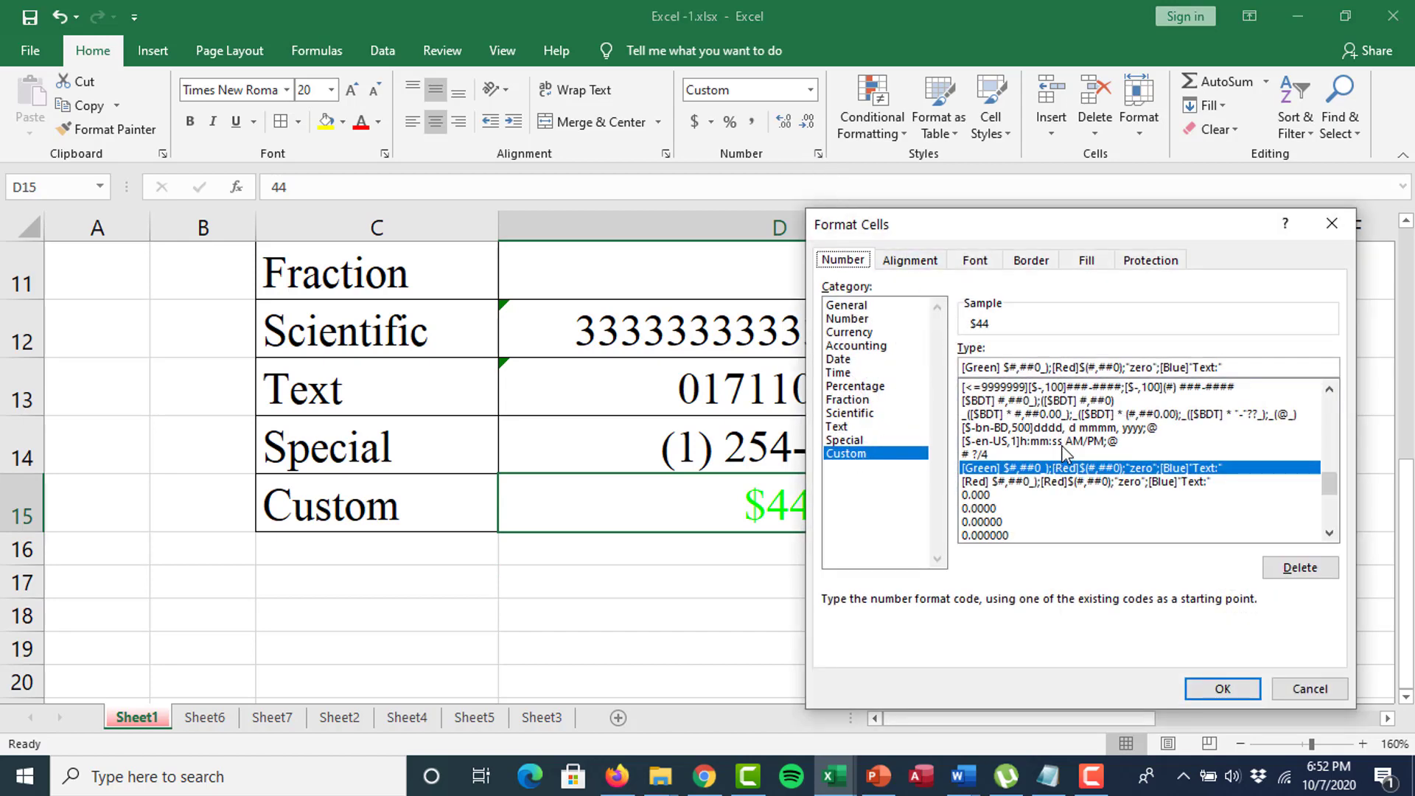
pyautogui.click(1061, 468)
pyautogui.write('-')
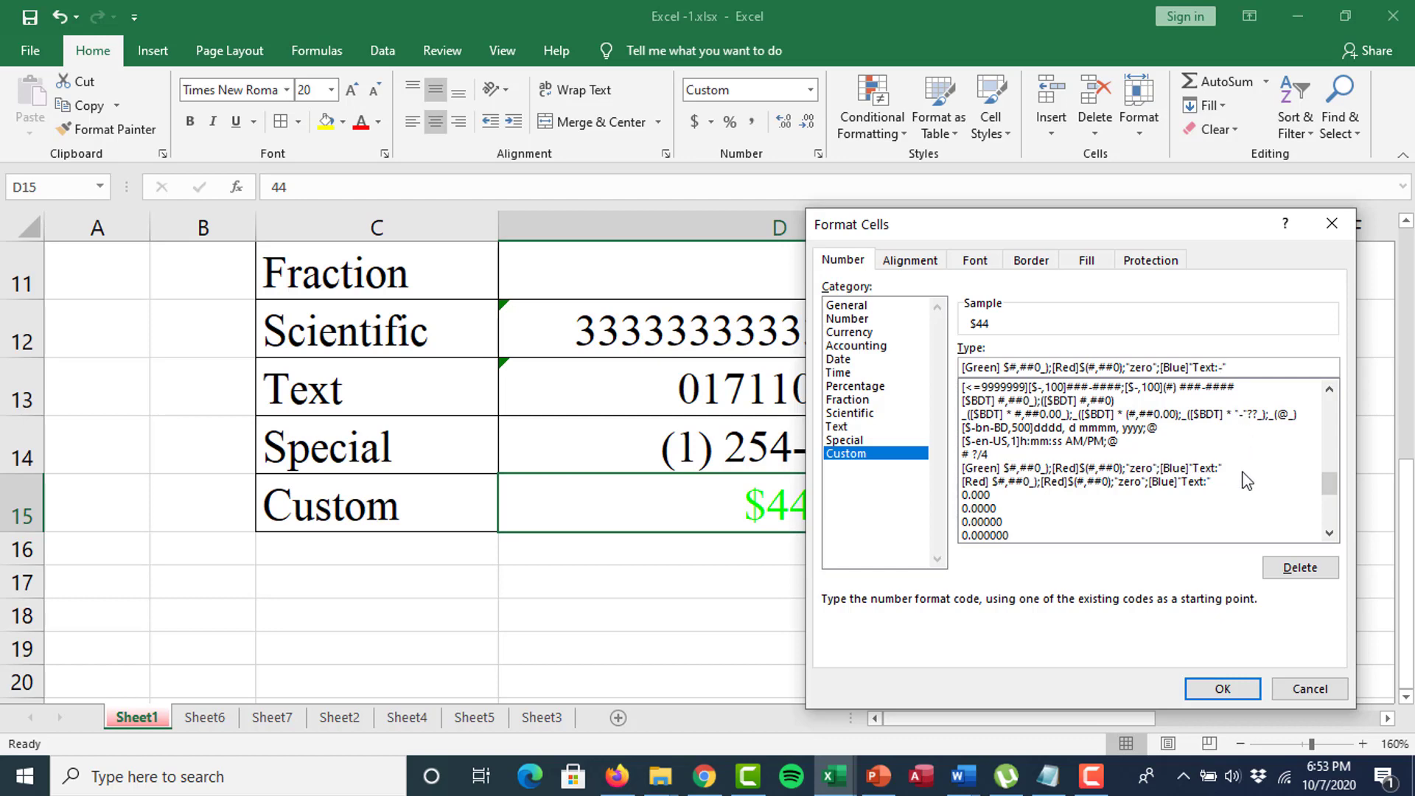
pyautogui.click(1225, 685)
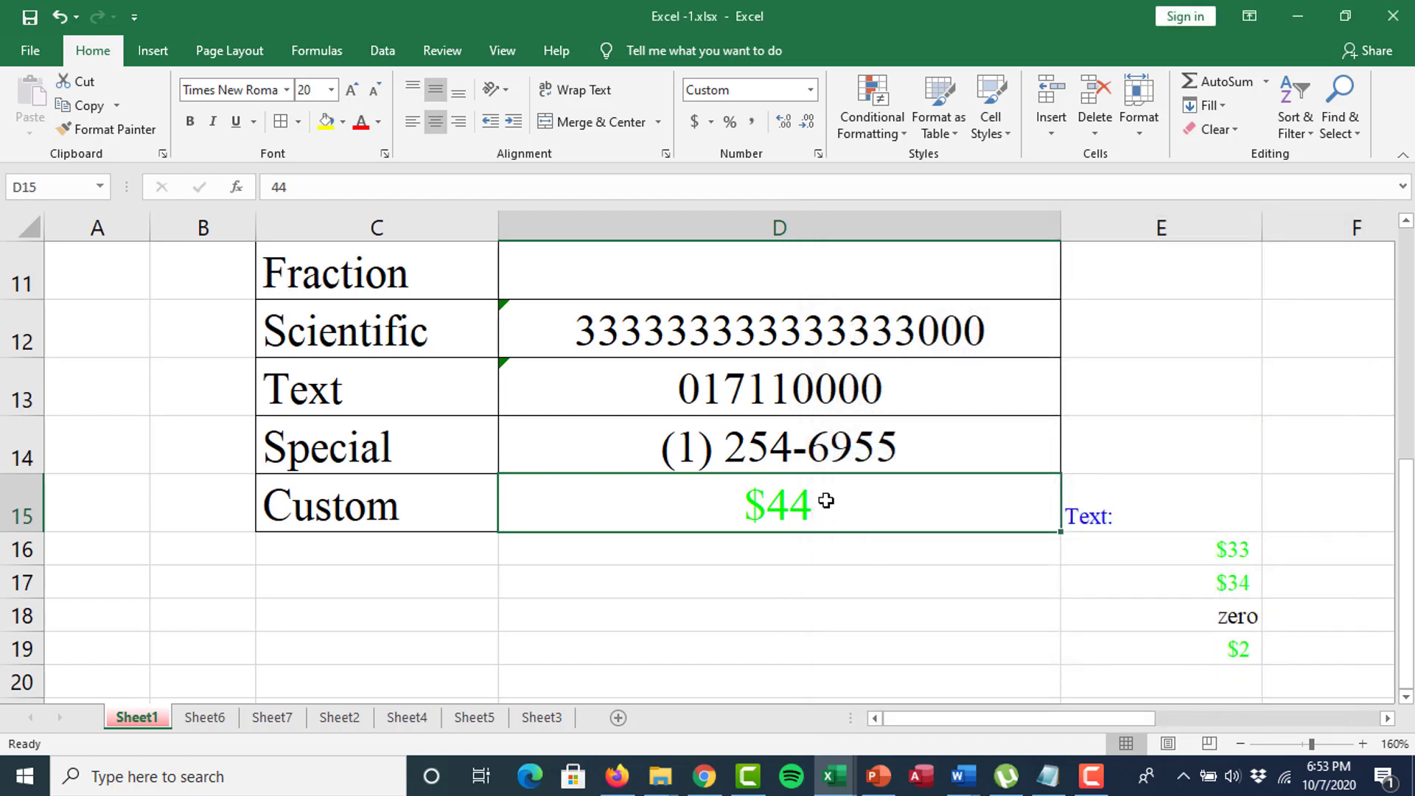
# Test the modified text section by entering the word text in cell D15 and reselecting the cell.
pyautogui.write('text')
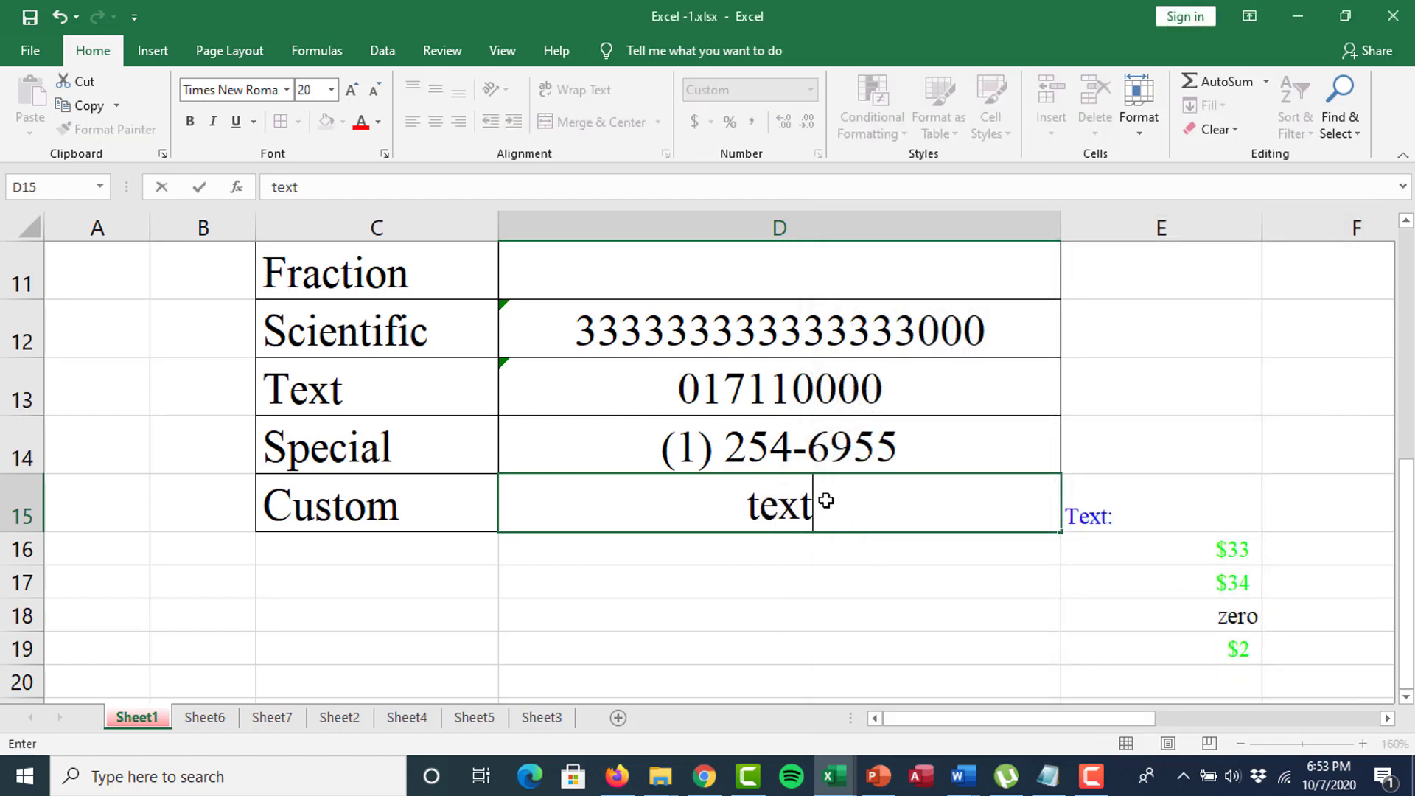
pyautogui.press('Return')
pyautogui.click(827, 623)
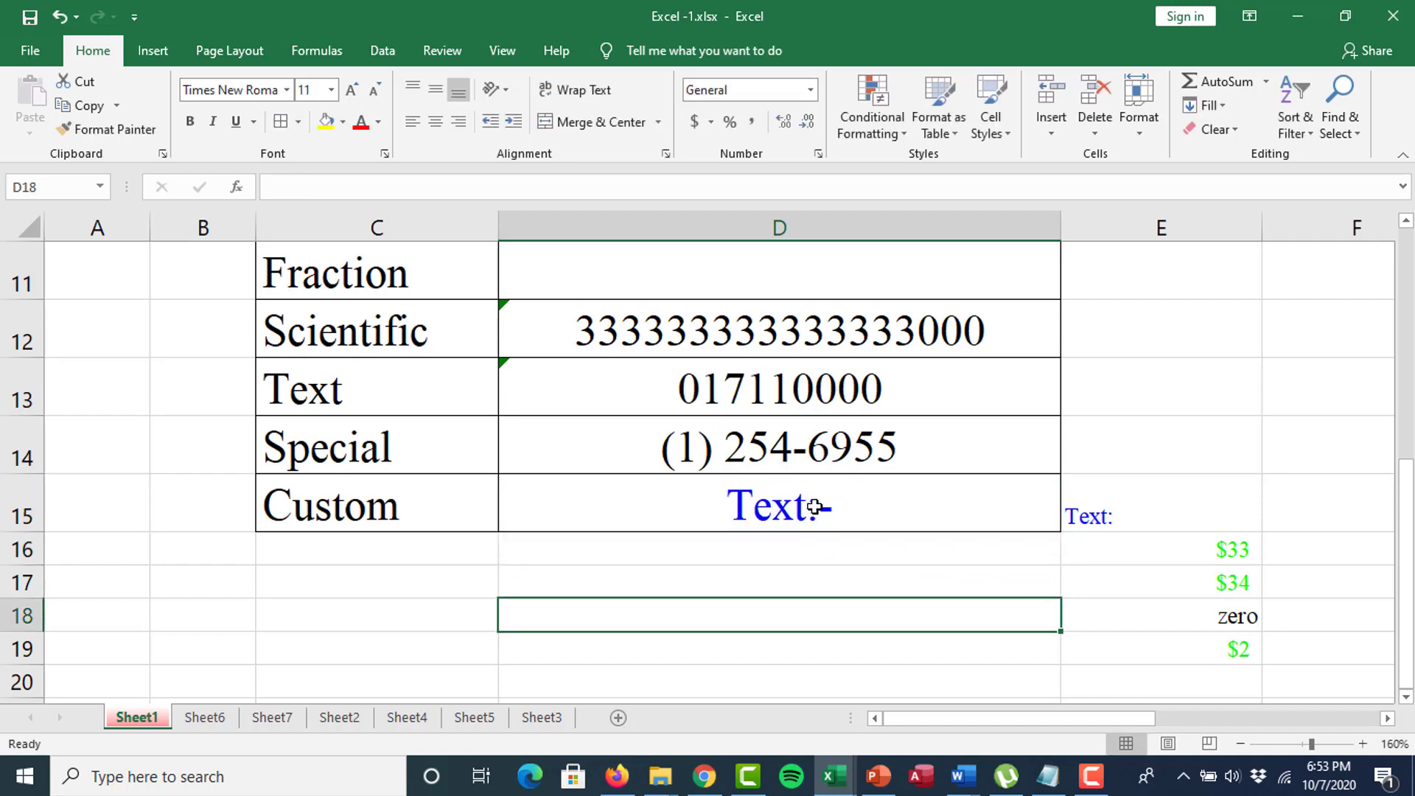
pyautogui.click(821, 506)
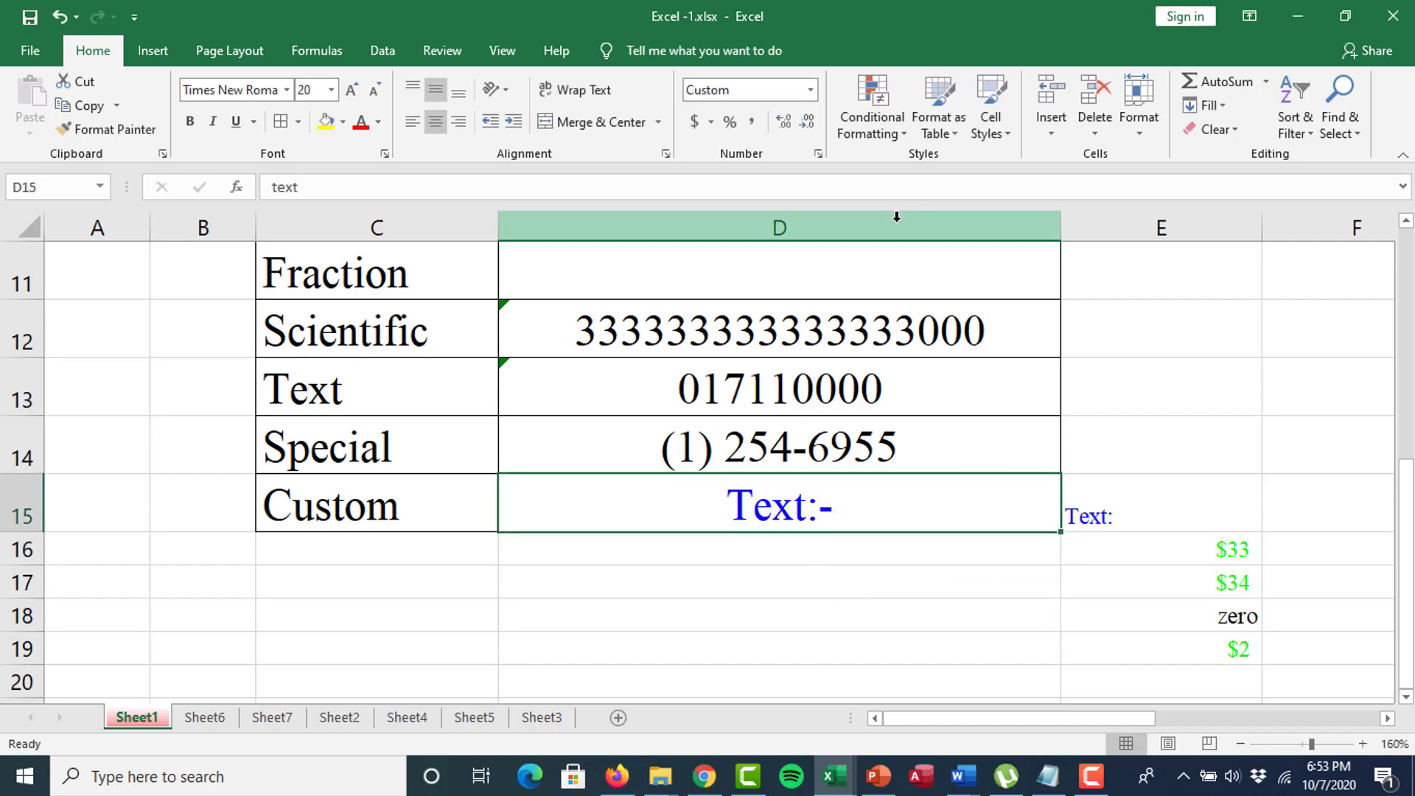
# Replace Green with red as the positive-number colour in D15's custom format code and apply it.
pyautogui.click(818, 152)
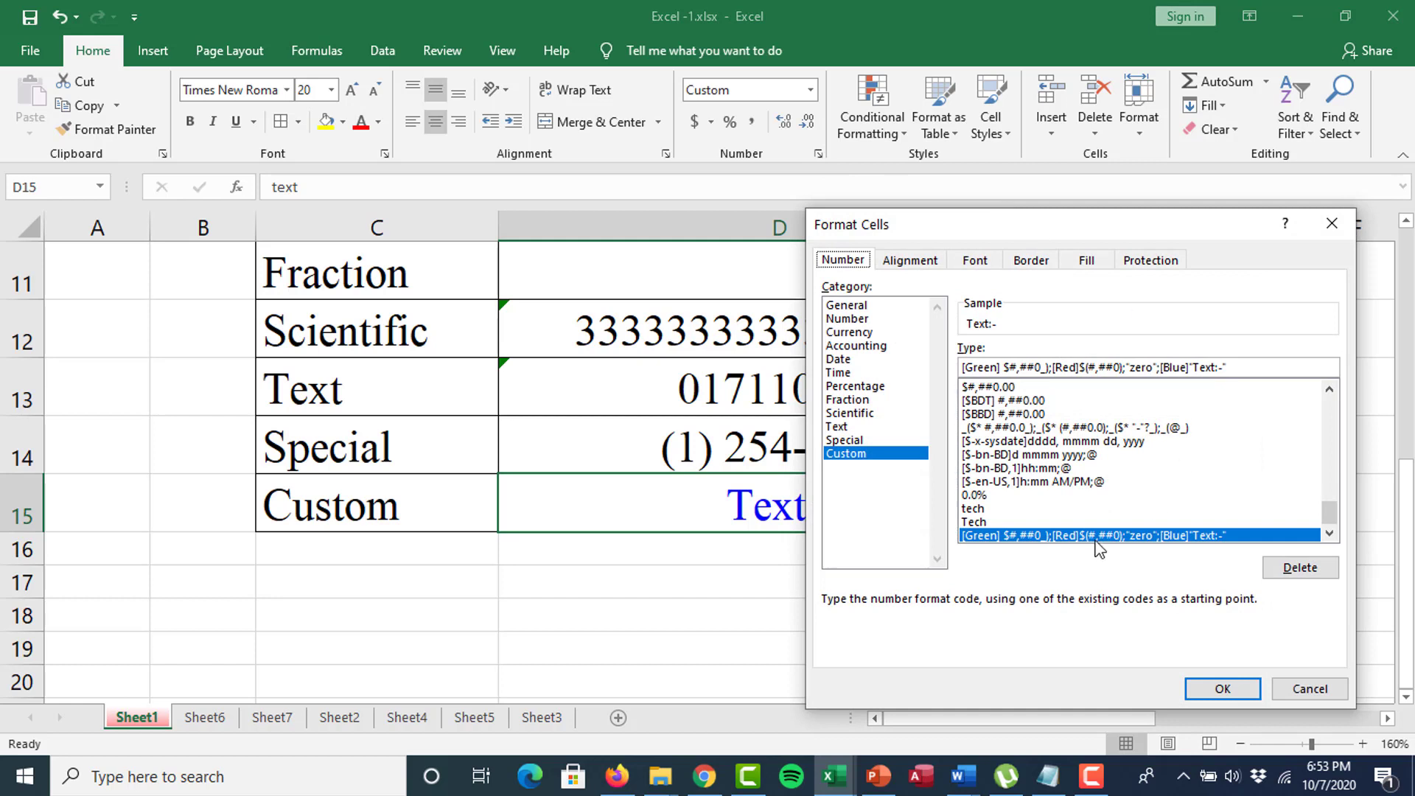
pyautogui.click(1026, 537)
pyautogui.moveTo(999, 366); pyautogui.dragTo(977, 366)
pyautogui.write('Ted')
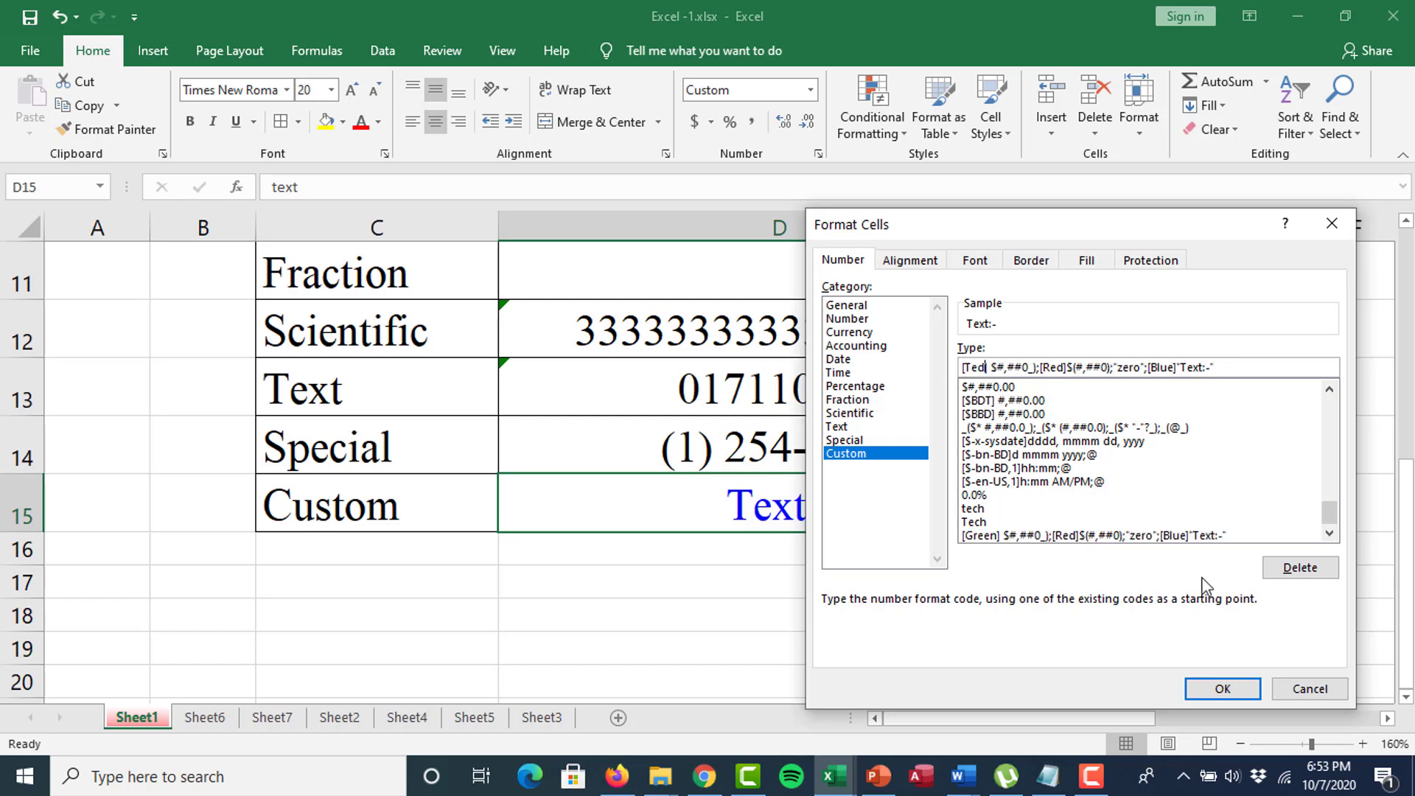
pyautogui.press('BackSpace')
pyautogui.press('BackSpace')
pyautogui.press('BackSpace')
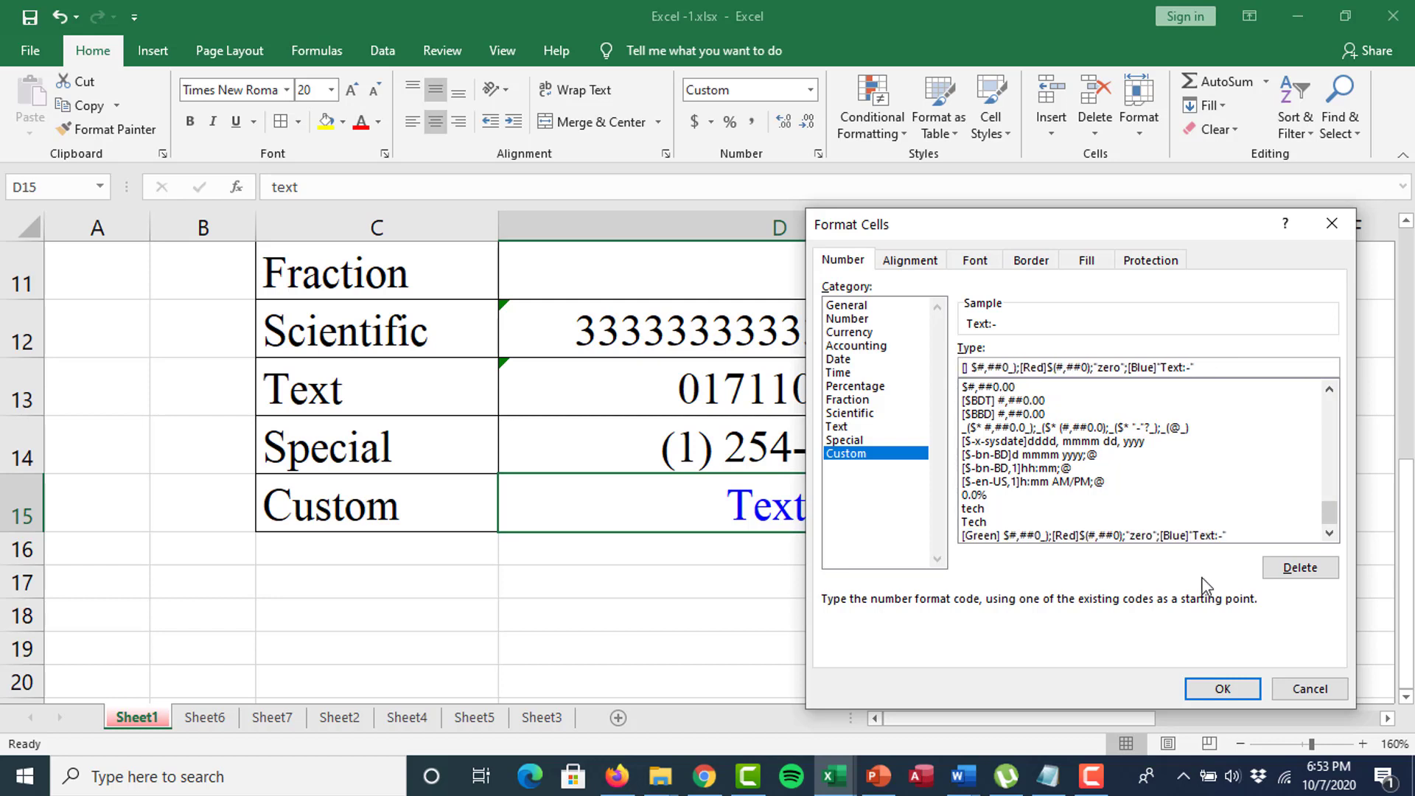
pyautogui.write('red')
pyautogui.press('Return')
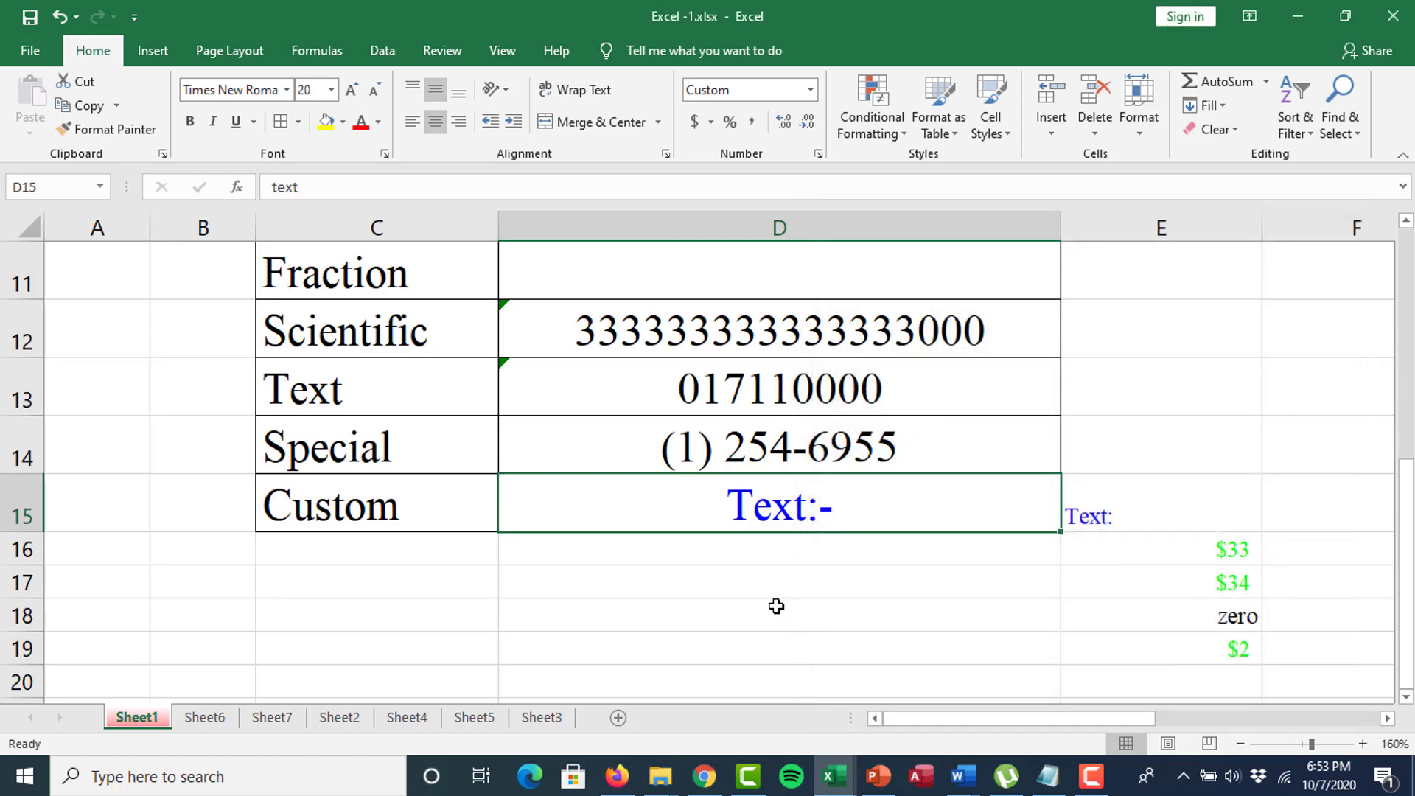
# Enter 45 in cell D15 to check the red format, and reselect the cell.
pyautogui.press('Return')
pyautogui.click(764, 505)
pyautogui.write('45')
pyautogui.press('Return')
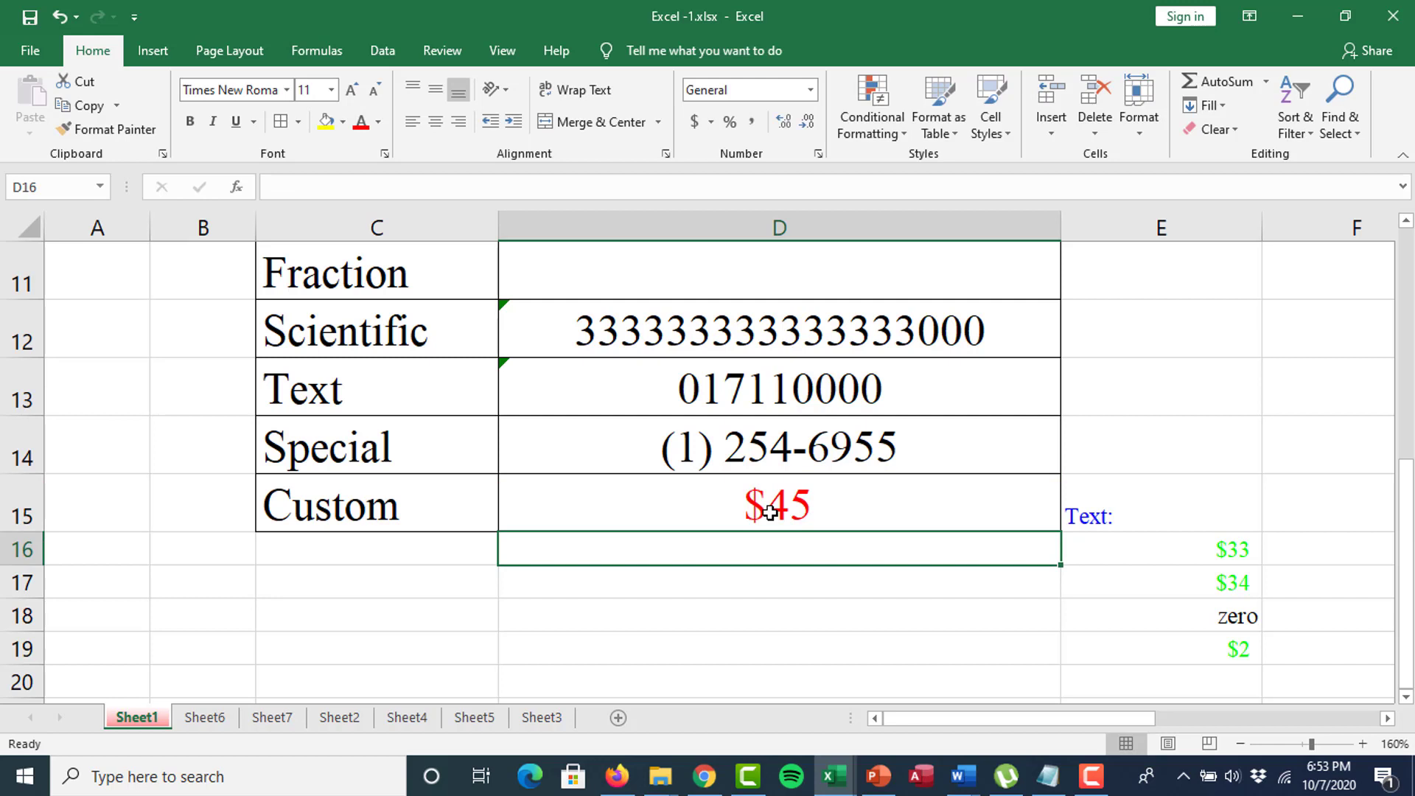
pyautogui.click(769, 510)
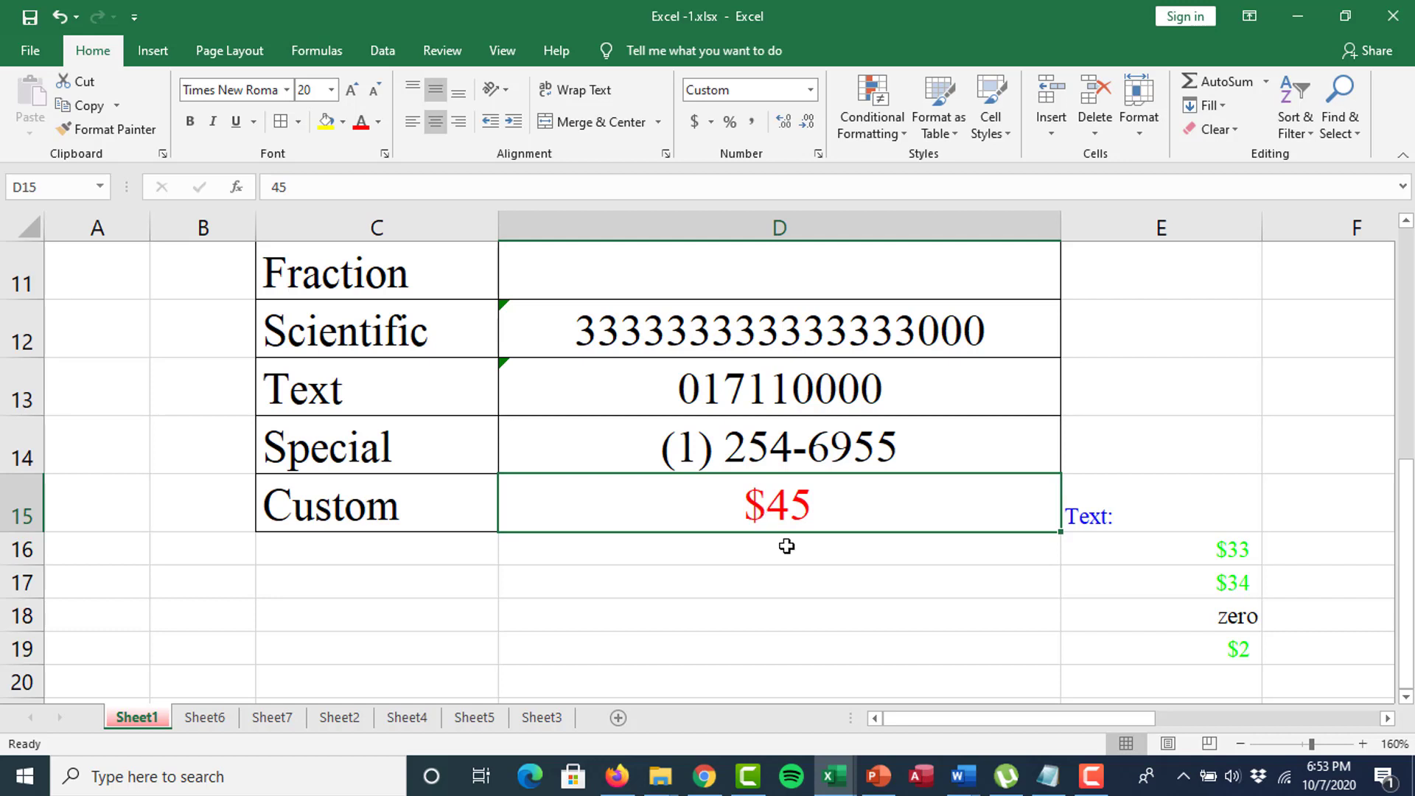
pyautogui.click(1090, 775)
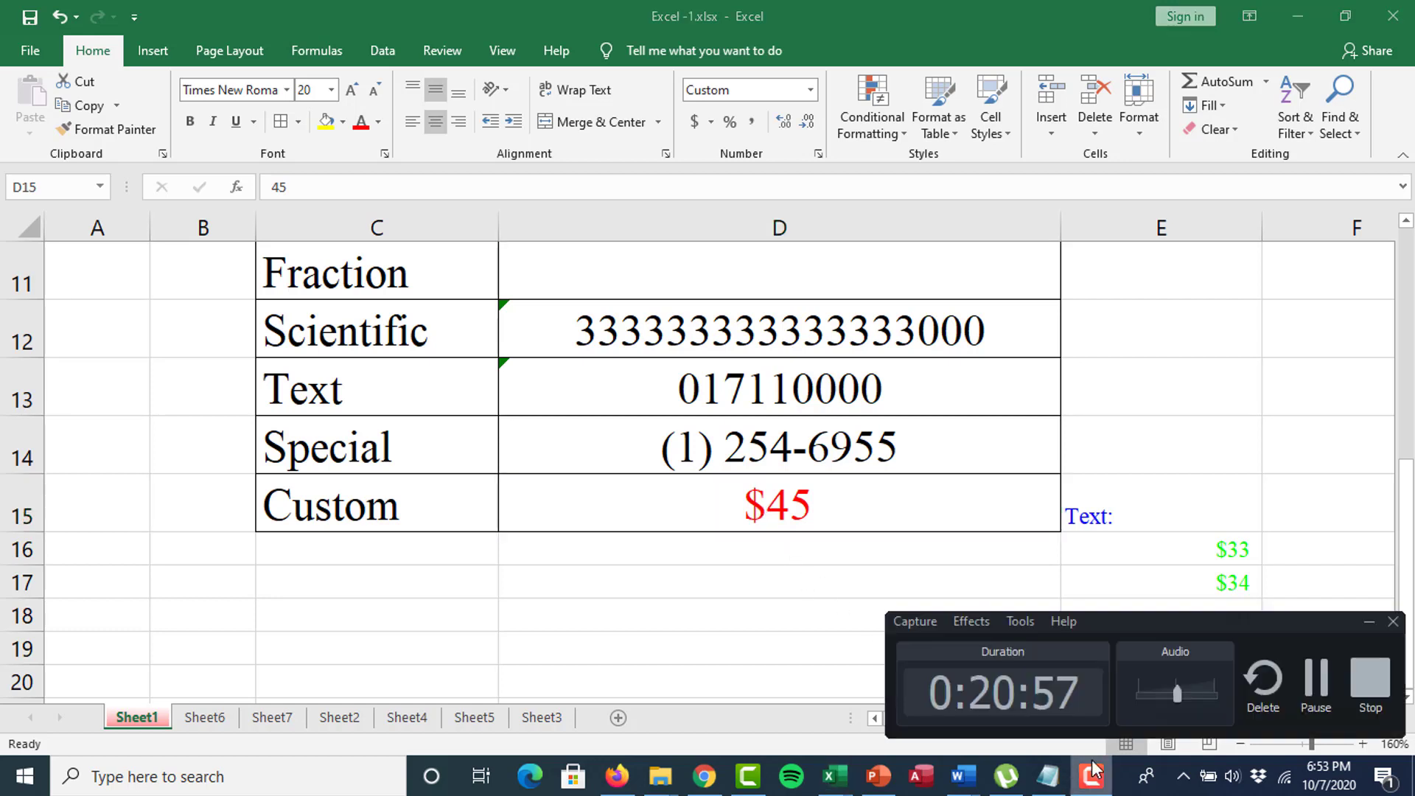